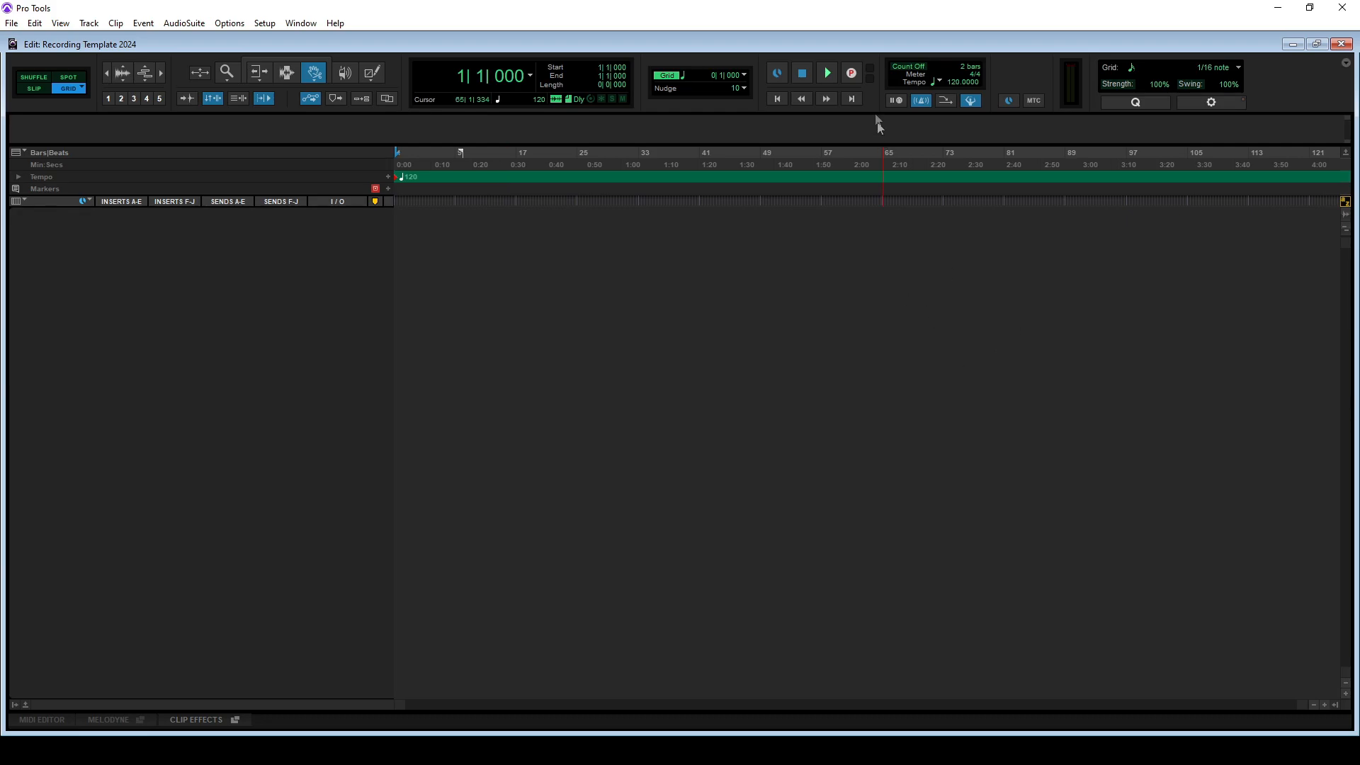
Check the transport's record mode options and set the session tempo to 140 BPM
right_click(851, 74)
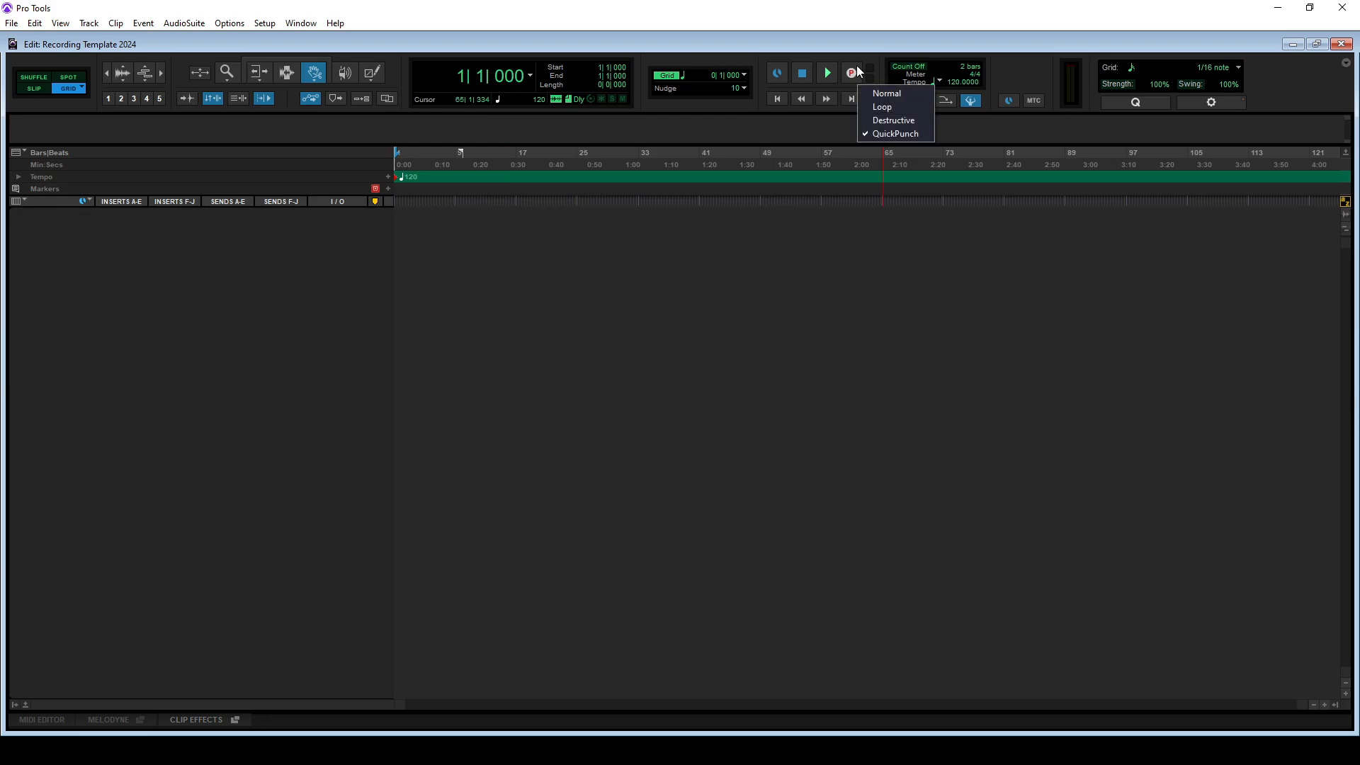
click(797, 265)
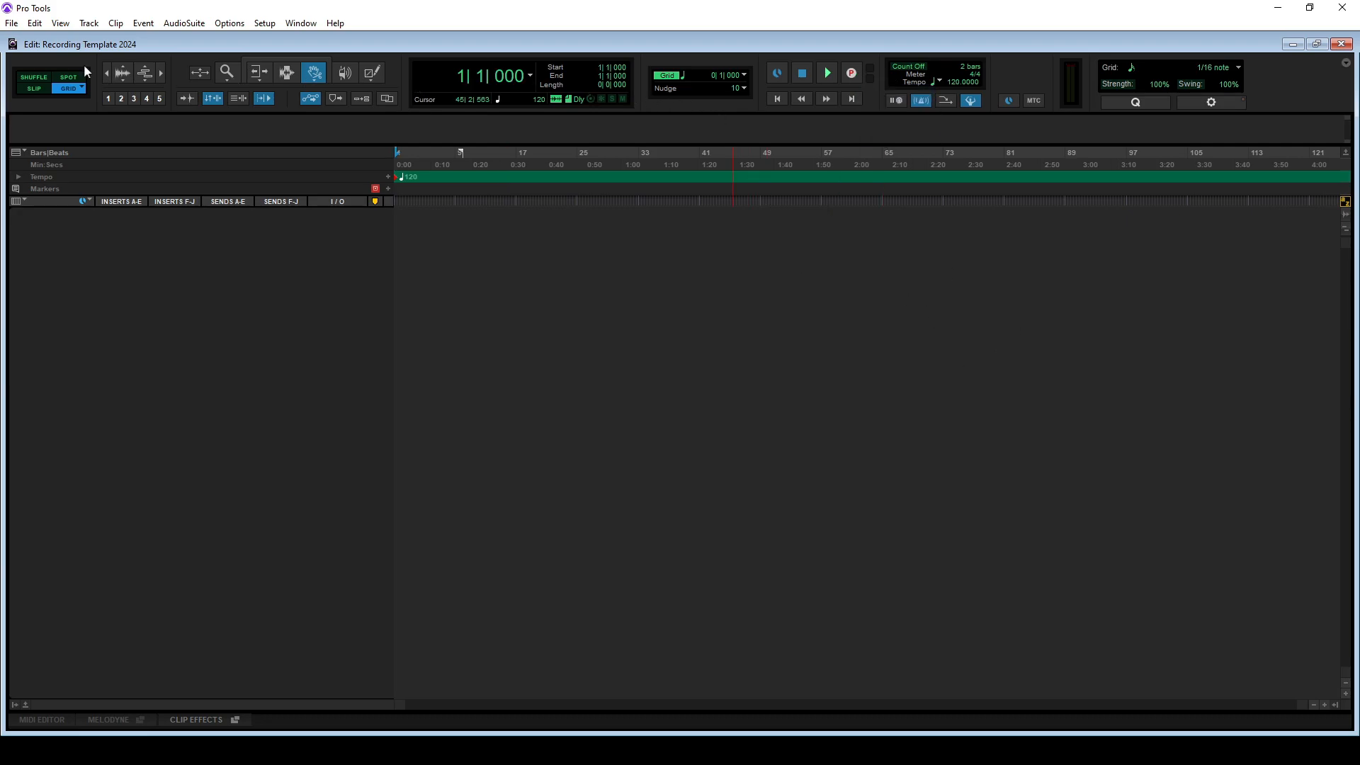
mouse_move(956, 89)
mouse_down()
mouse_move(969, 70)
mouse_move(959, 83)
mouse_up()
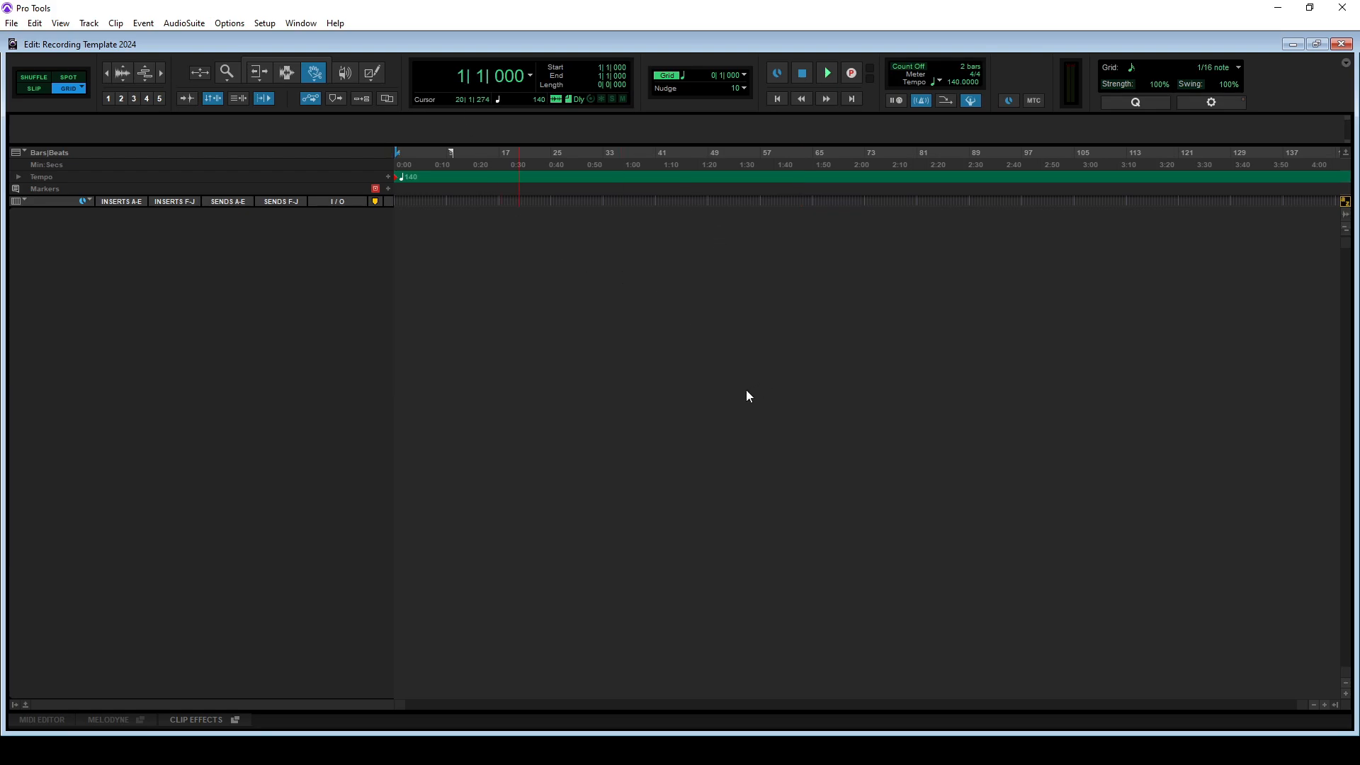
Create one stereo Master Fader track named MASTER
key(ctrl+shift+n)
click(602, 255)
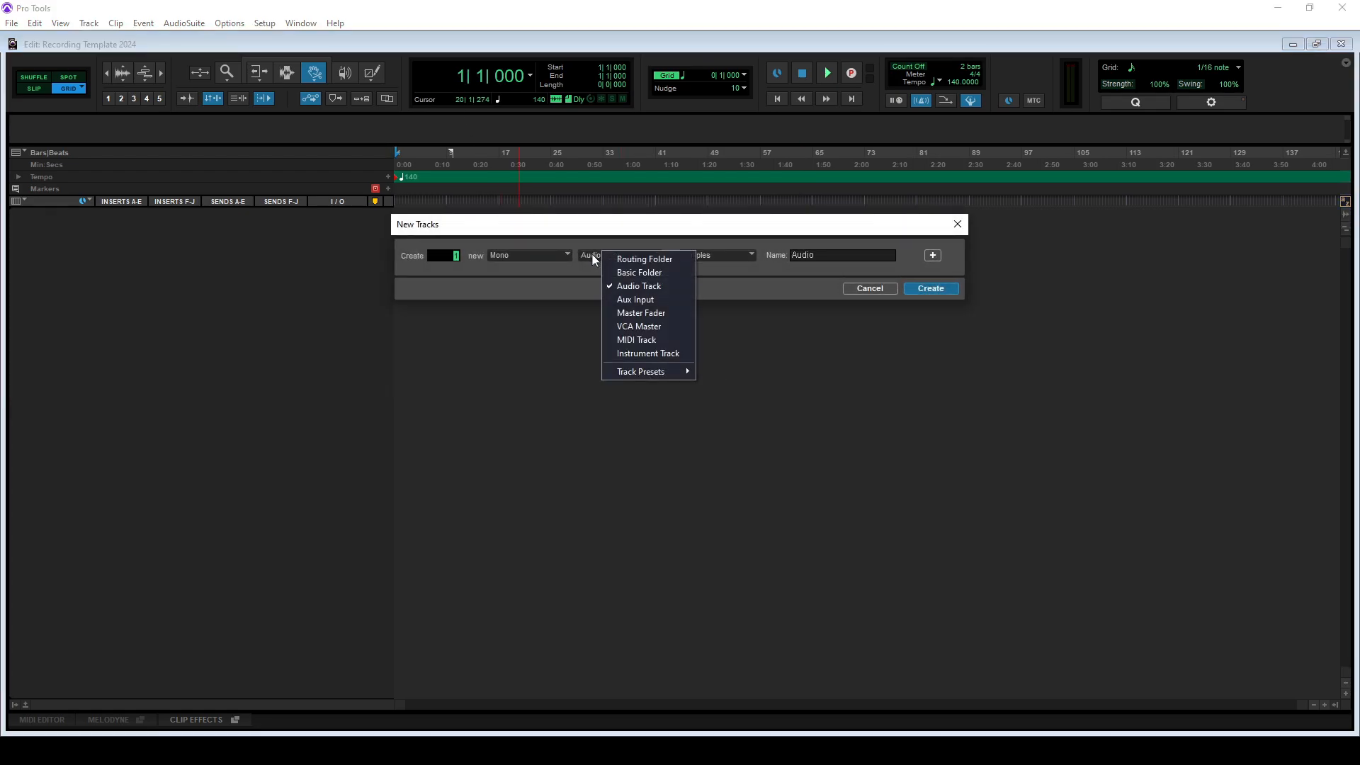
click(632, 315)
double_click(831, 255)
text(MASTER)
click(523, 256)
click(554, 272)
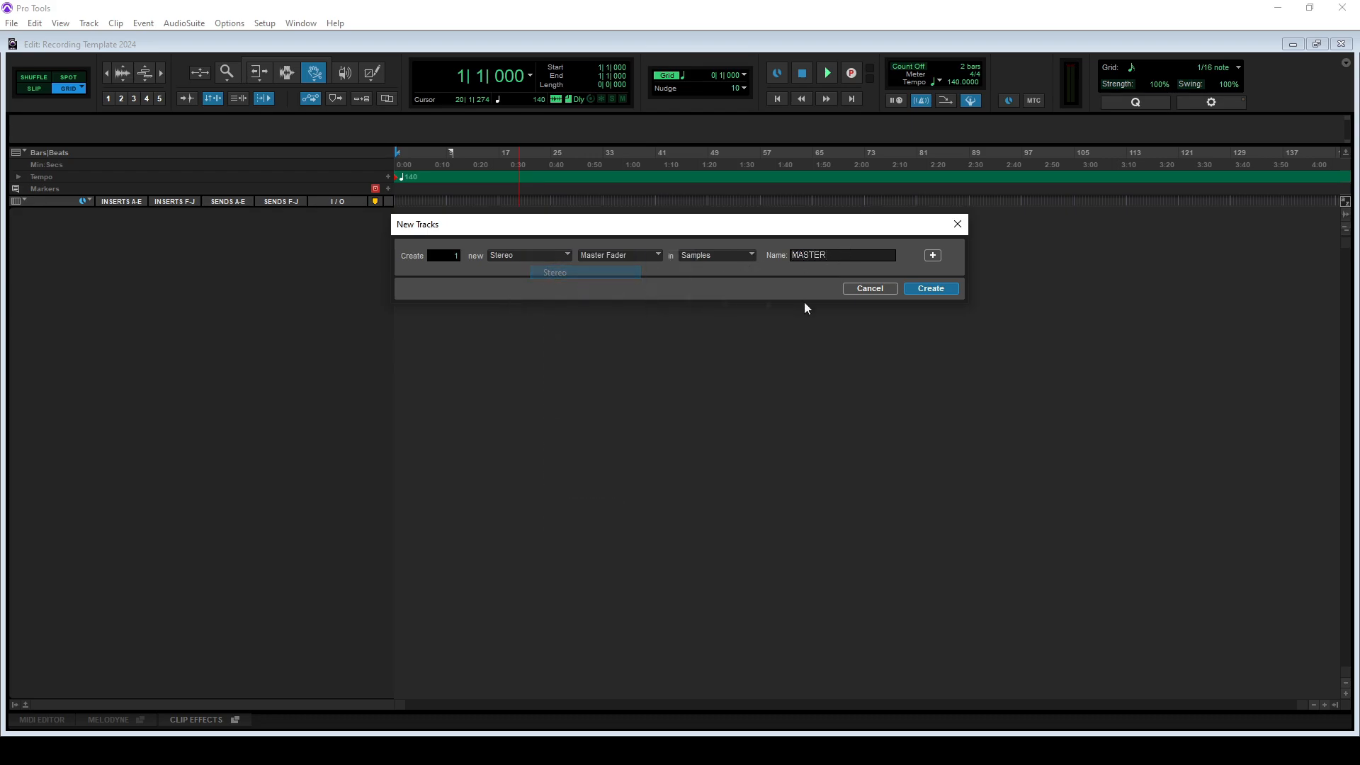
click(932, 289)
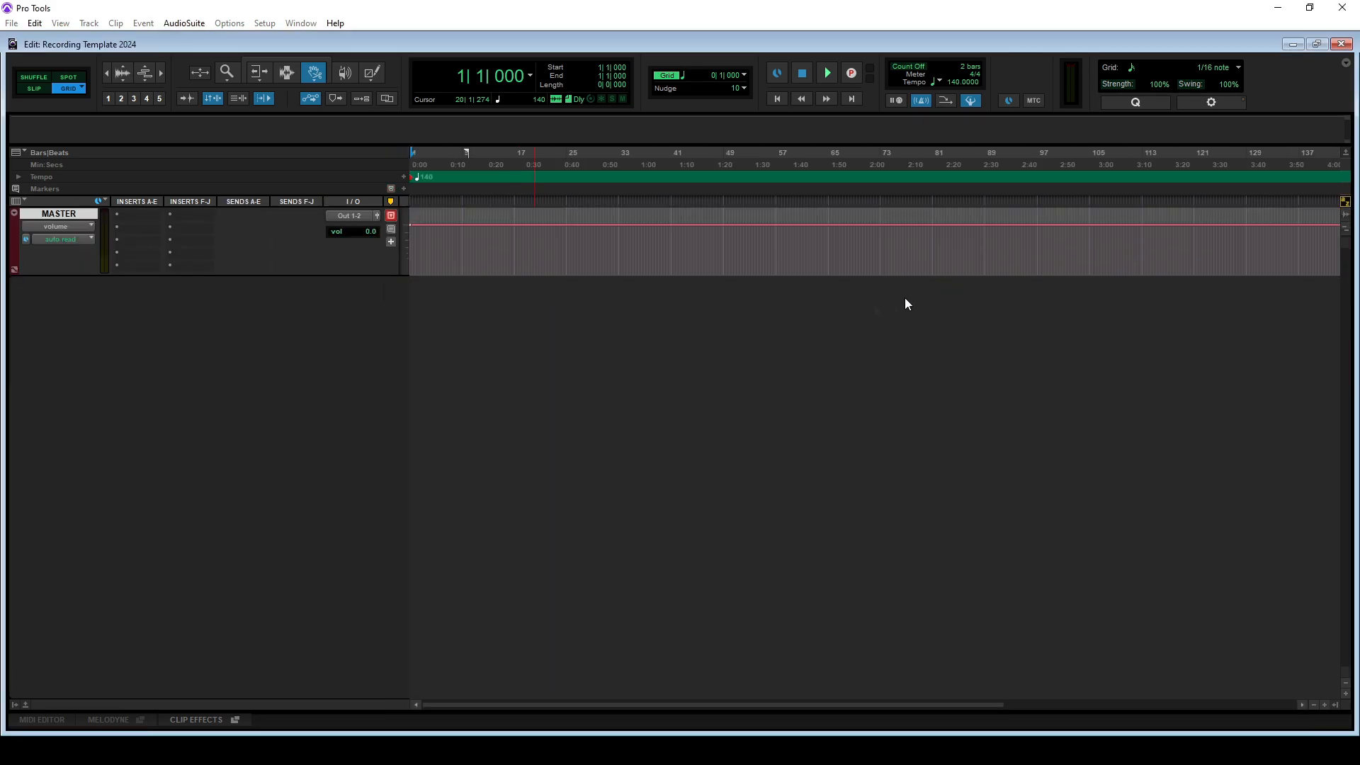
Insert the SSLComp compressor on the MASTER track's first insert slot and load the custom master preset from its user presets
click(139, 219)
click(159, 236)
text(sSL)
click(230, 280)
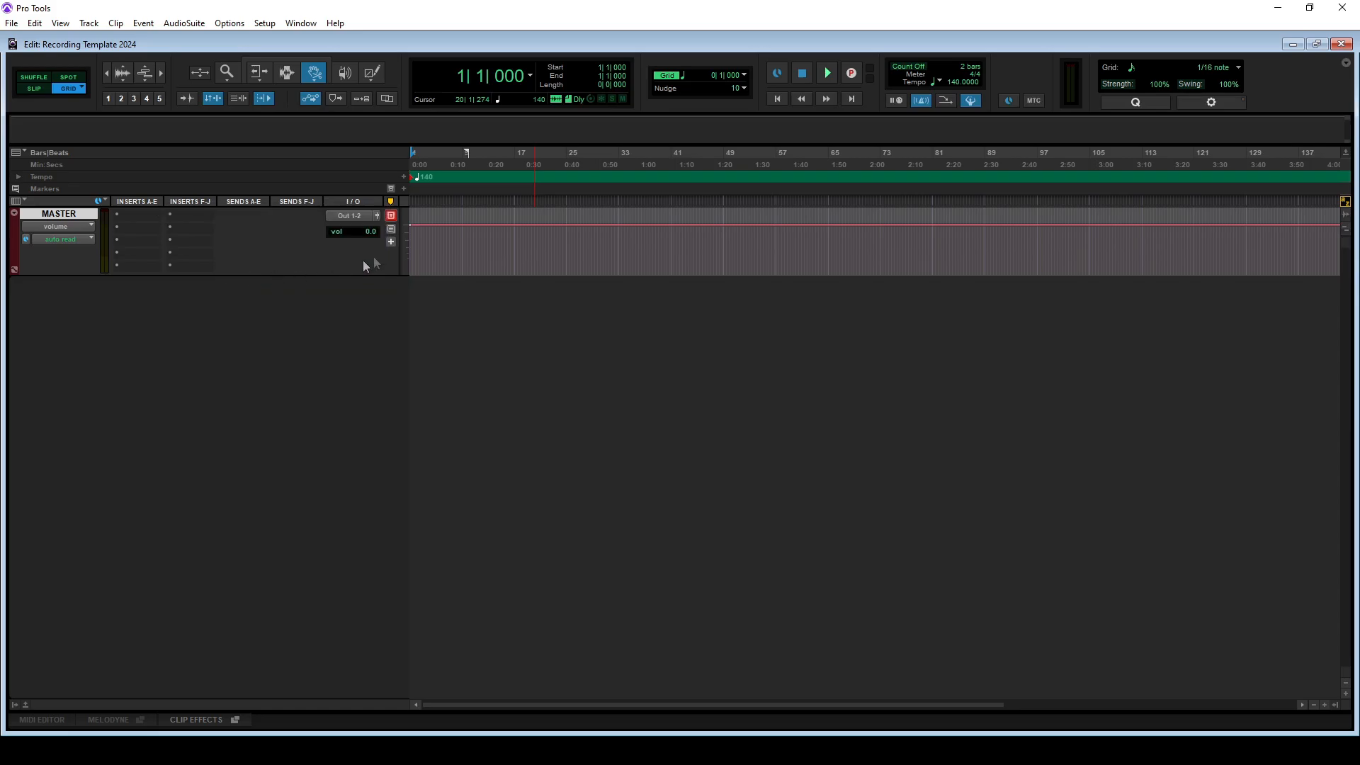
click(559, 223)
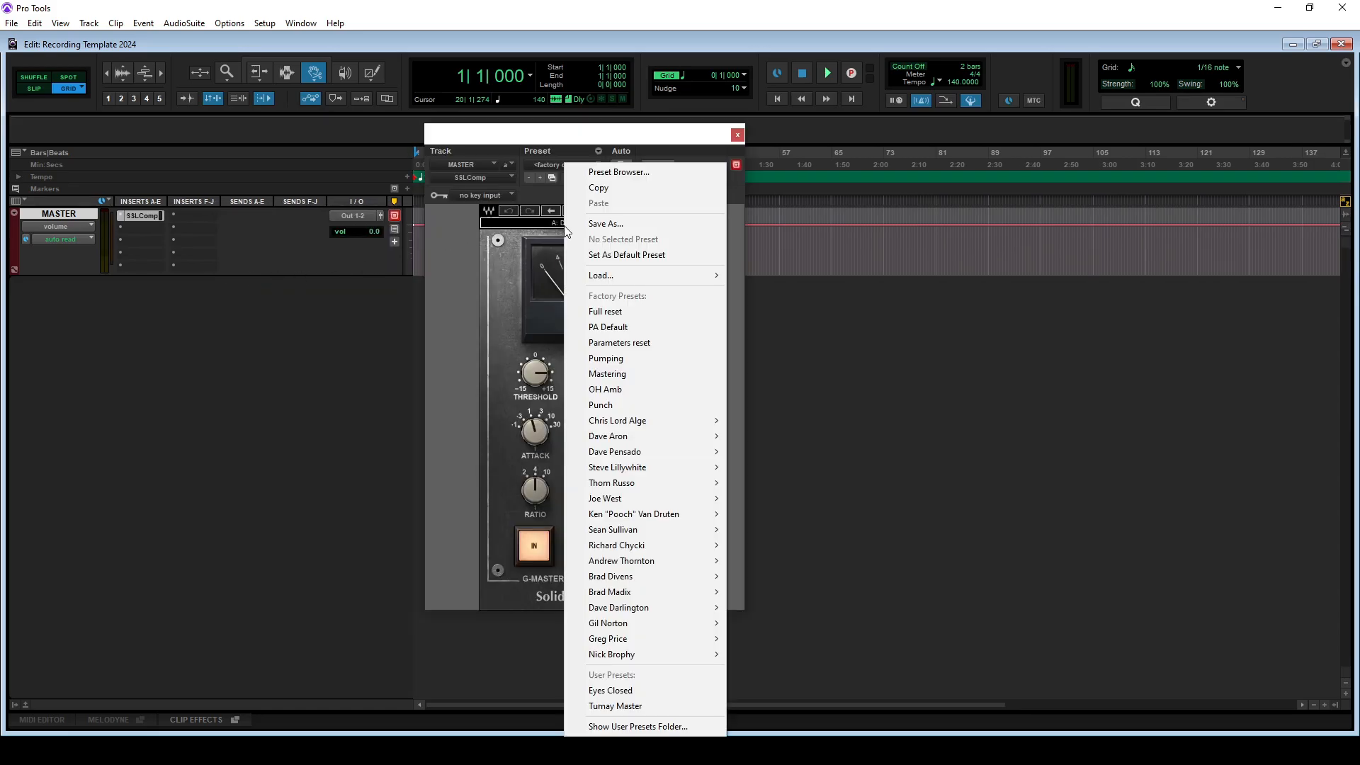
click(600, 707)
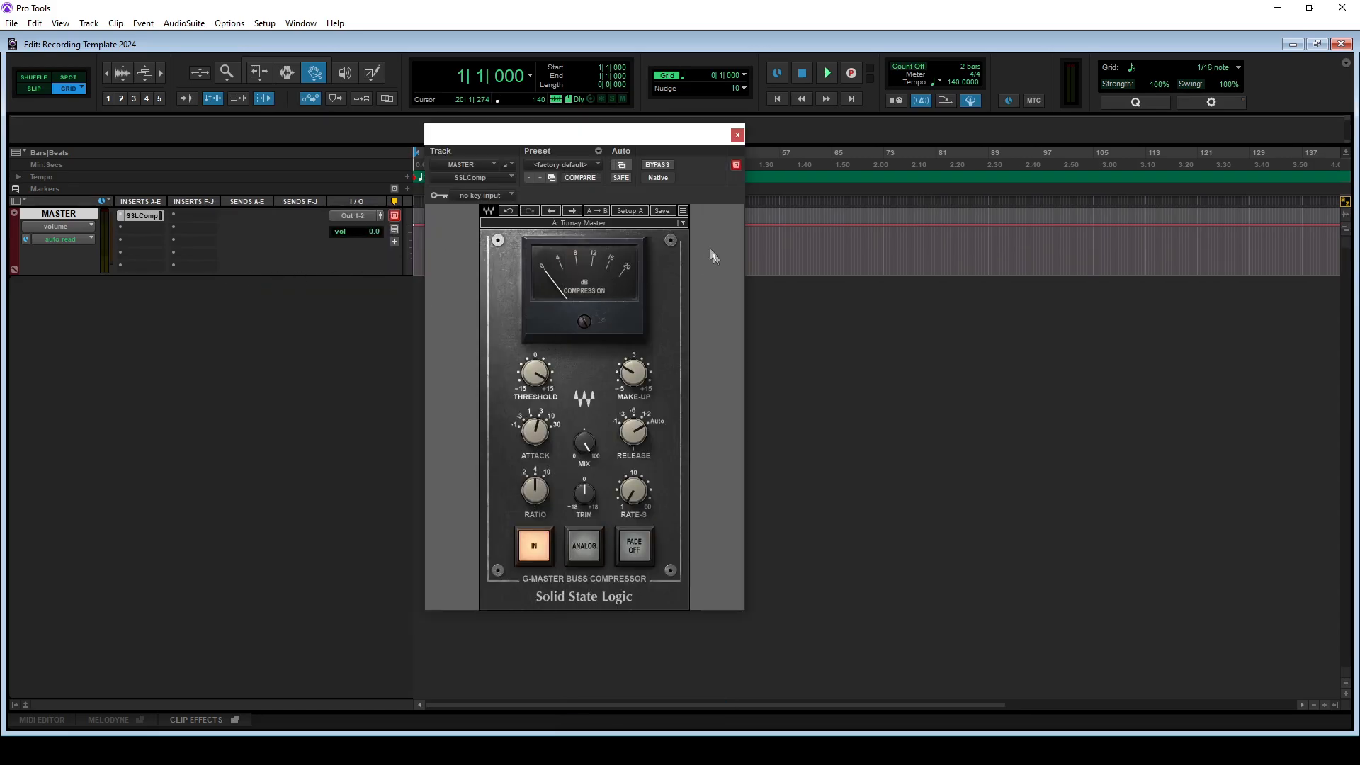
click(741, 137)
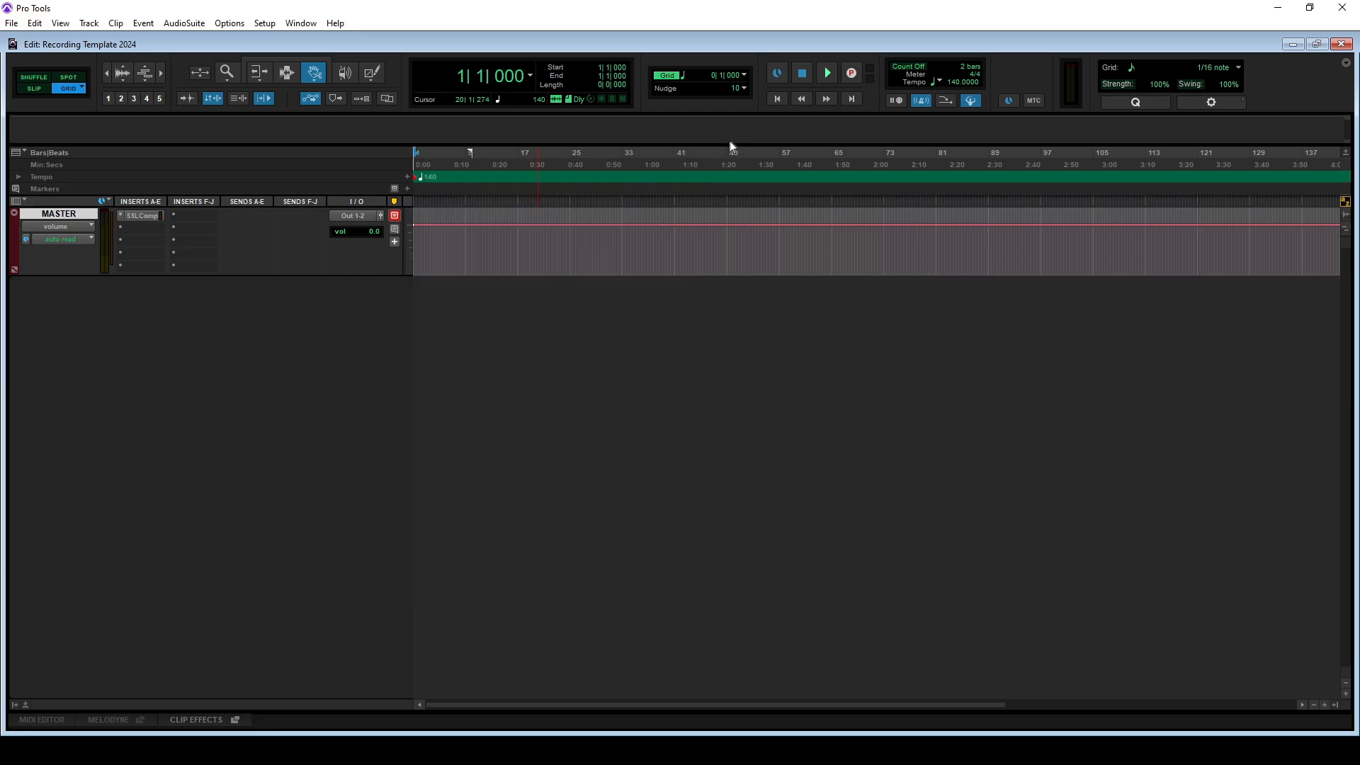
Examine the input, output and bus paths in the session's I/O Setup
click(229, 24)
mouse_move(265, 23)
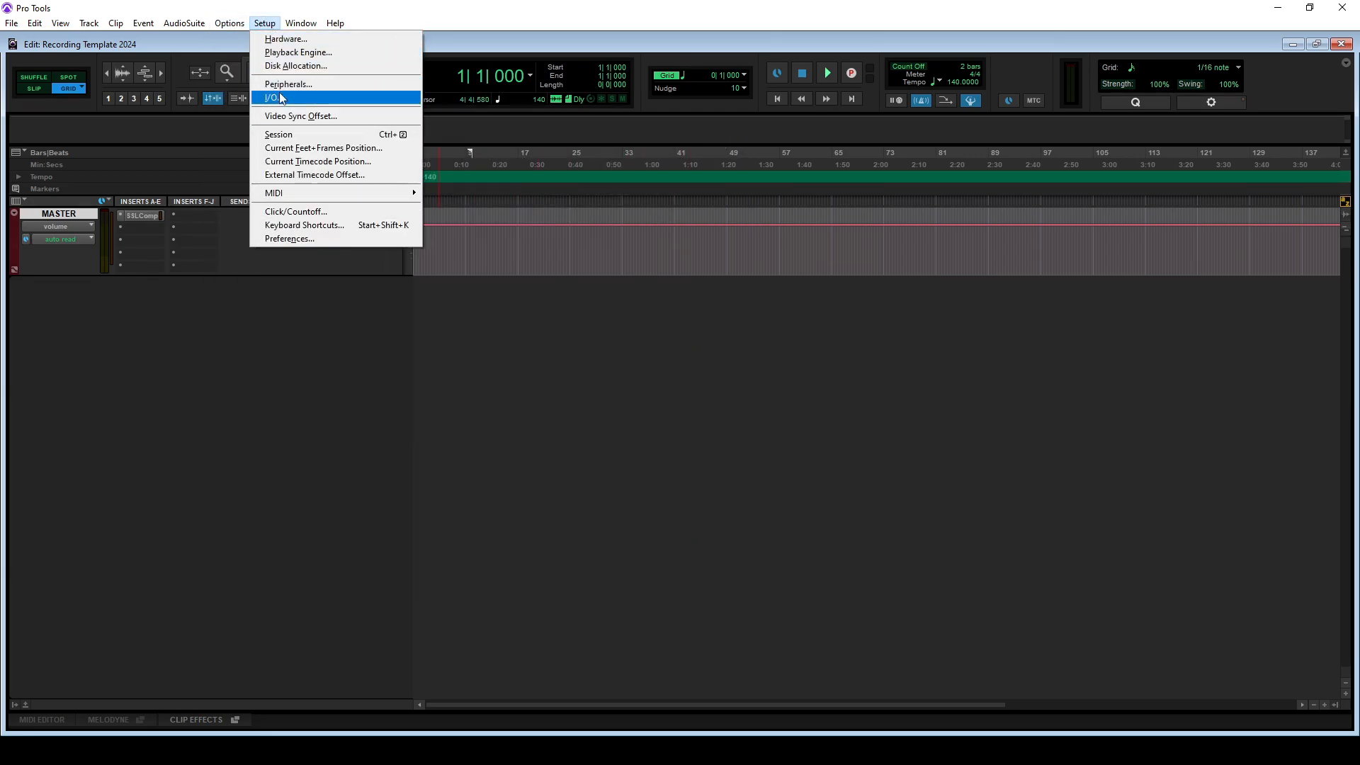
click(281, 95)
click(502, 113)
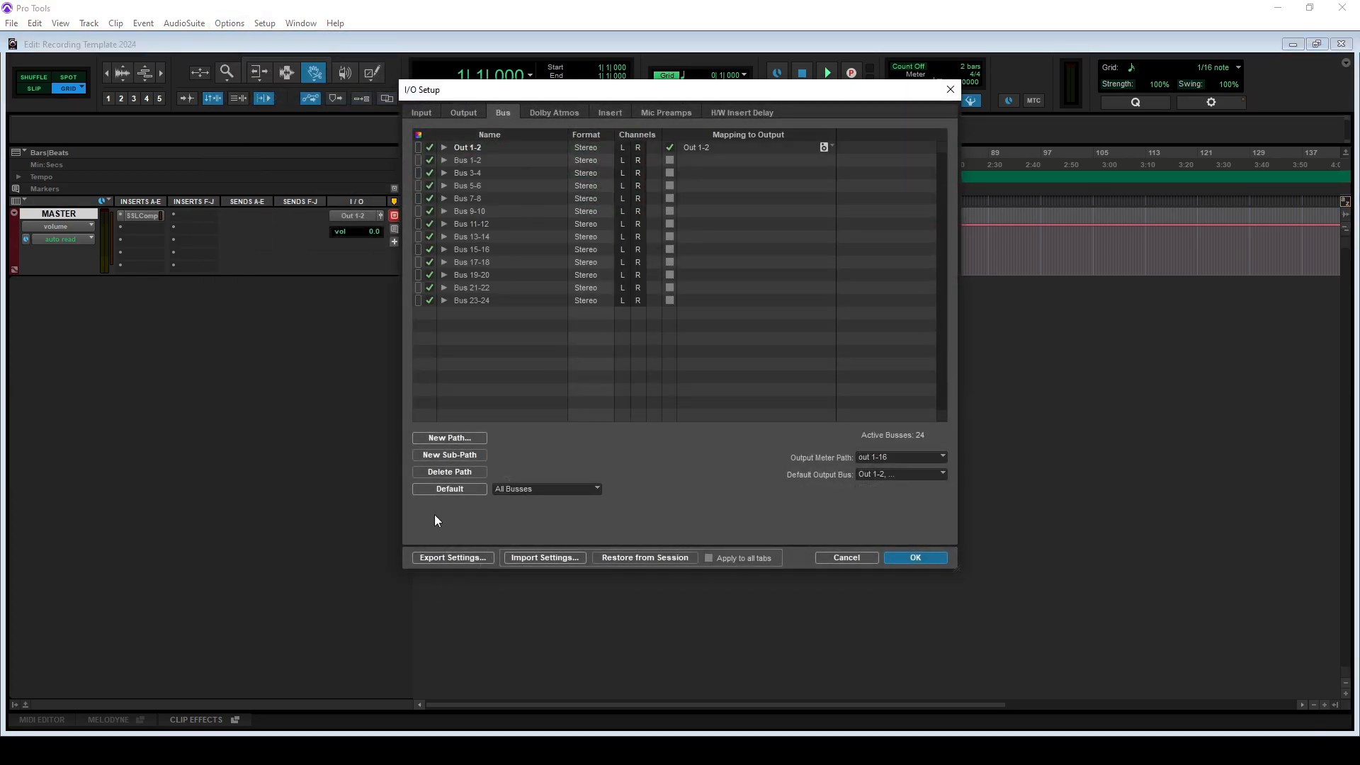
click(423, 113)
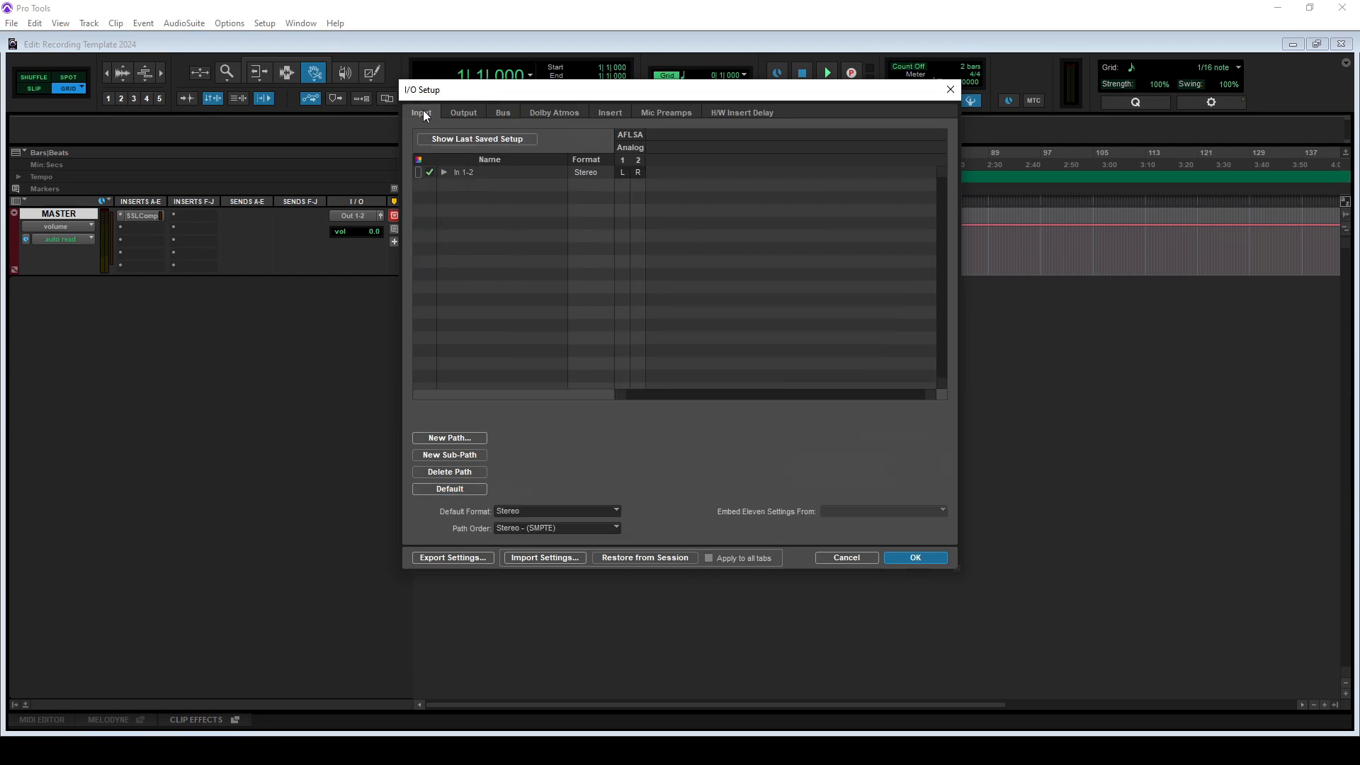
click(464, 114)
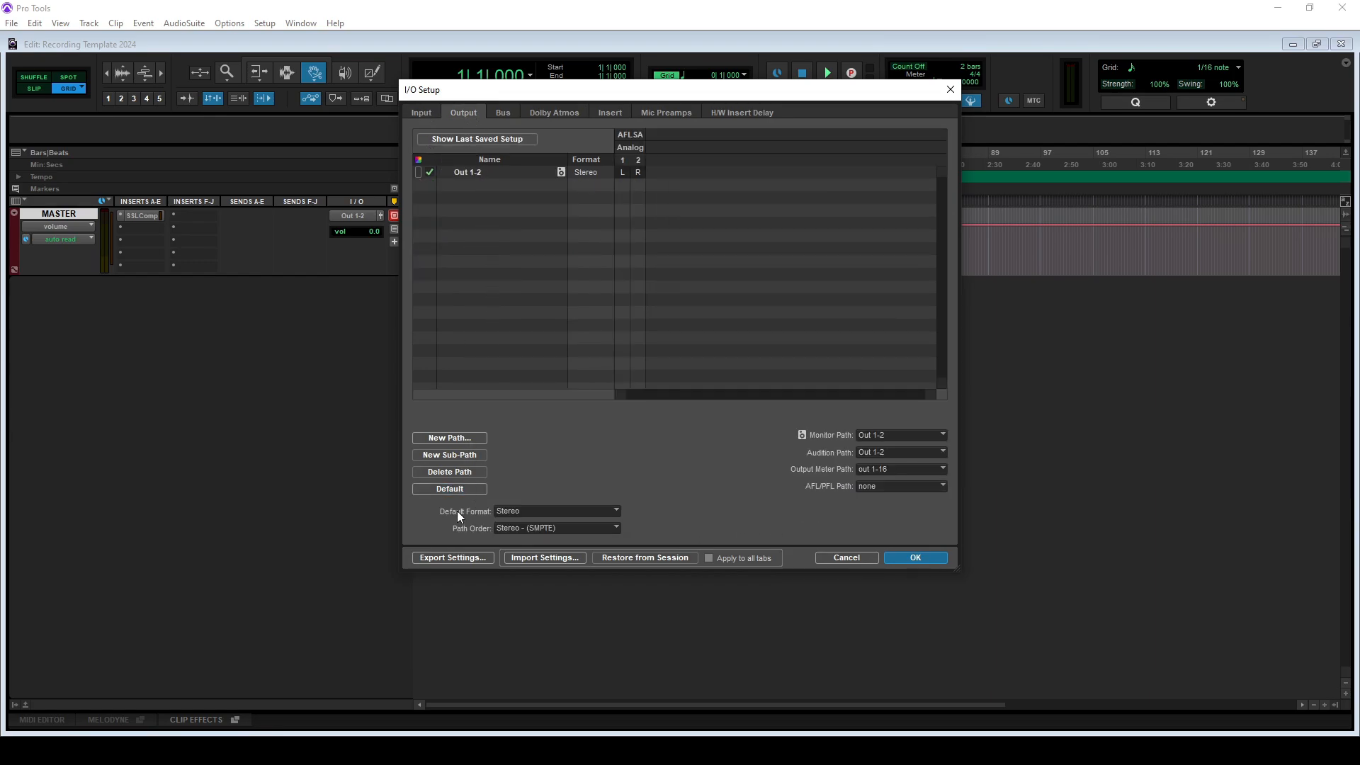
click(502, 111)
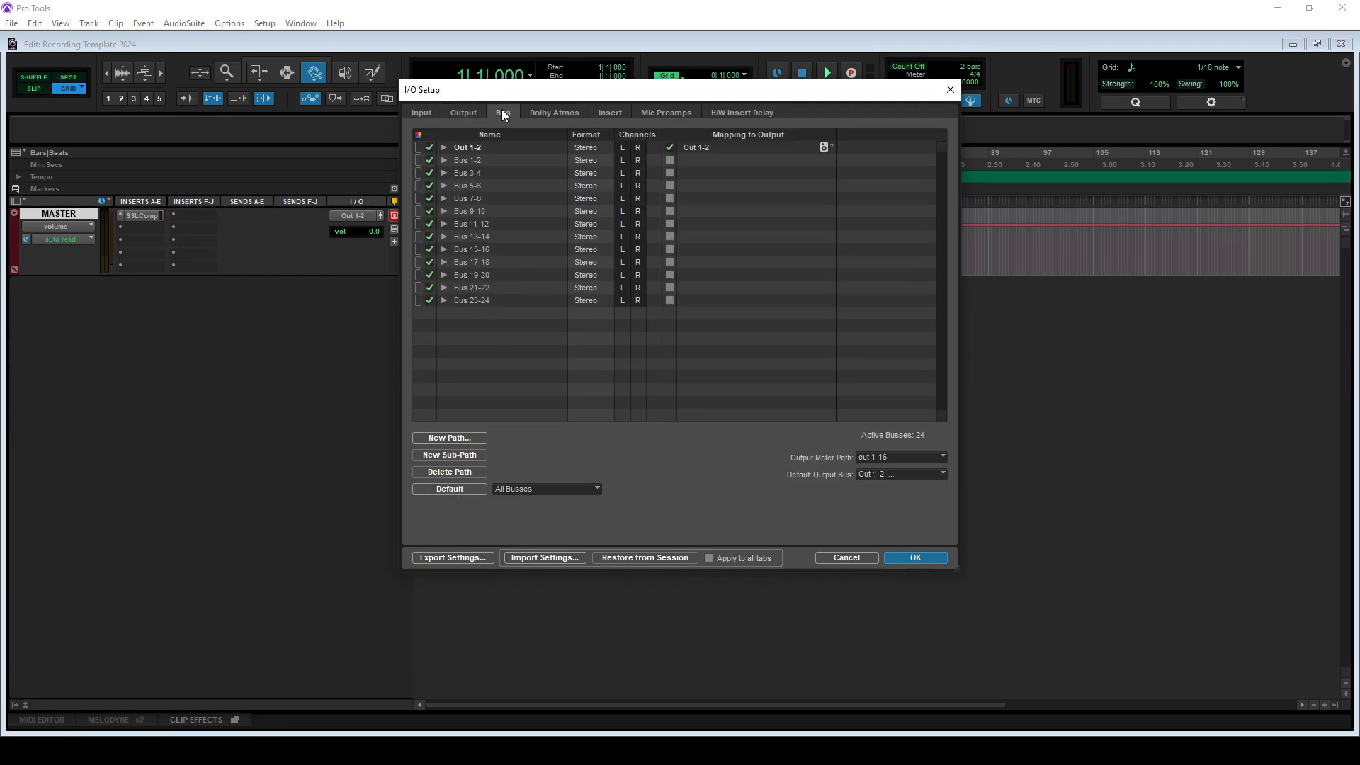
click(917, 558)
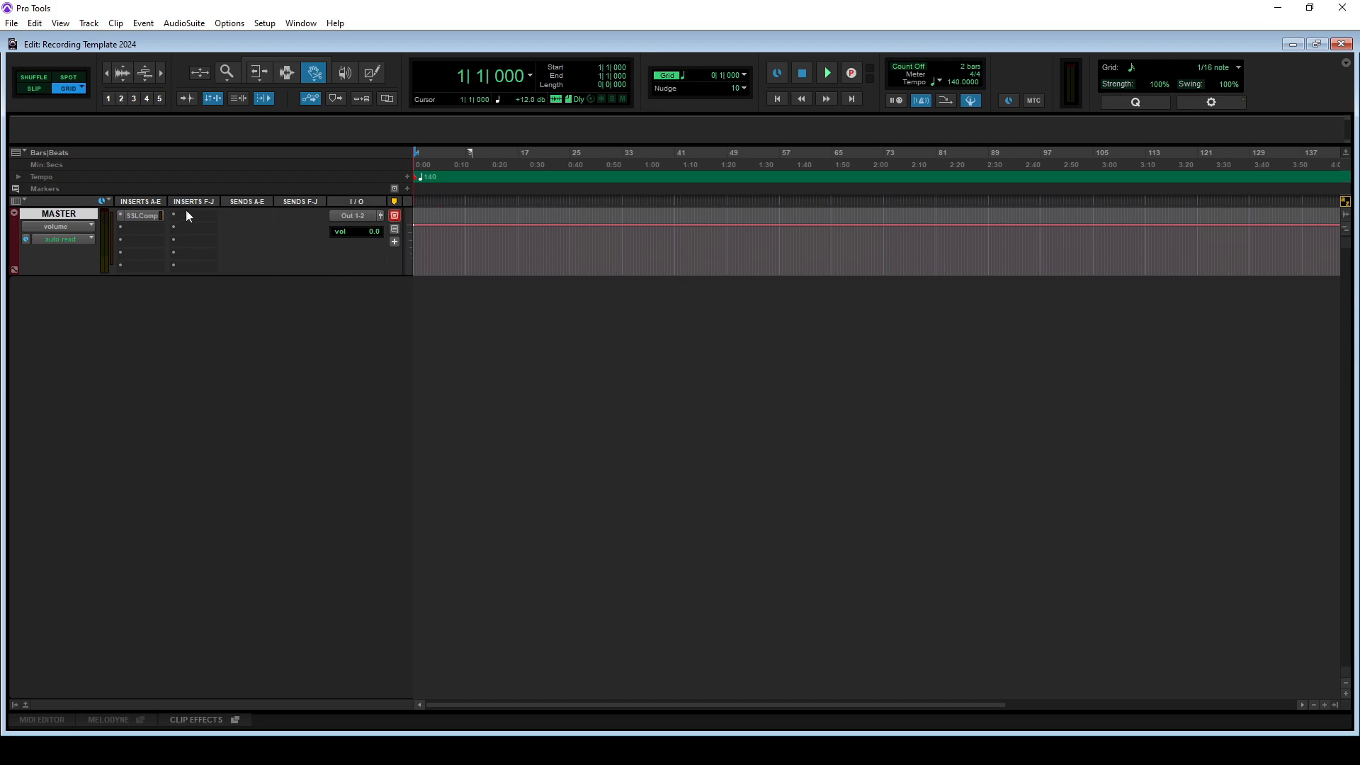
Review the SSLComp compressor settings on the MASTER track
click(149, 216)
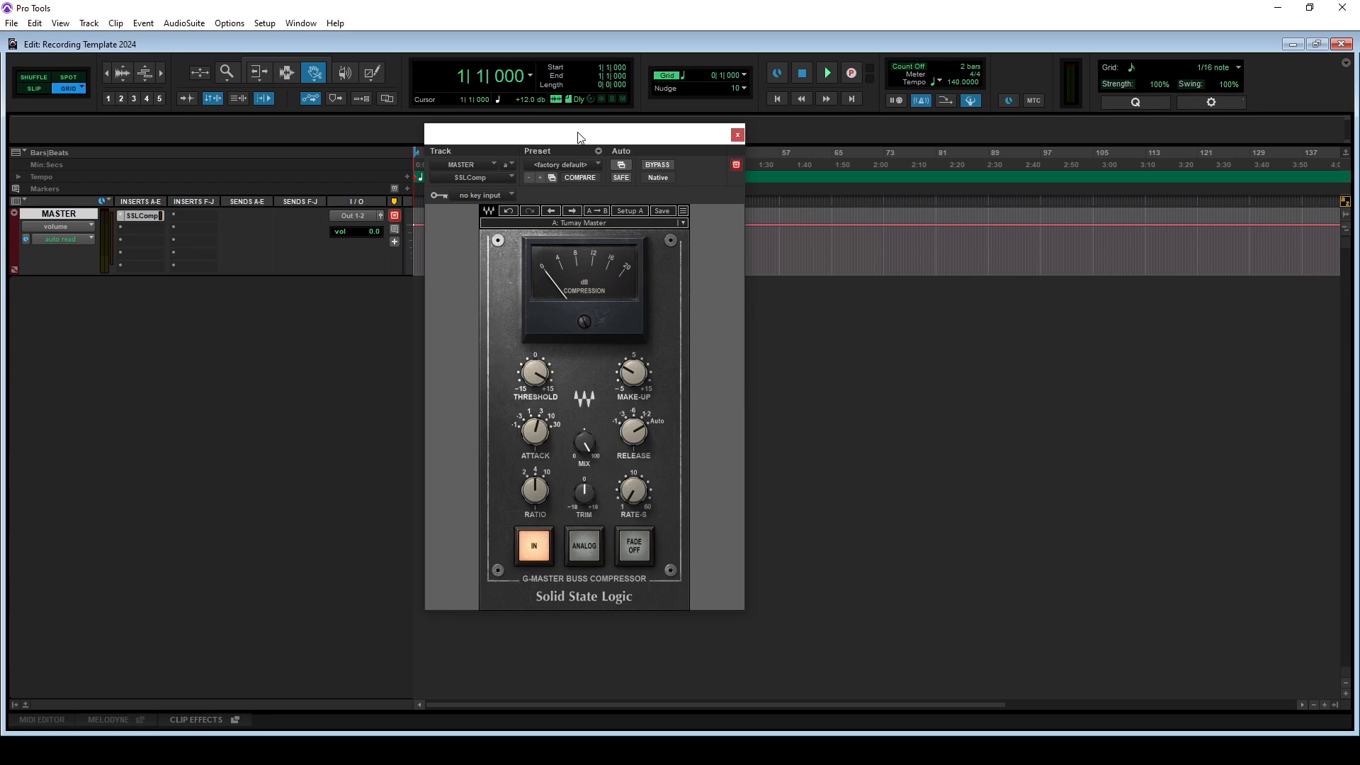
drag(575, 139, 611, 115)
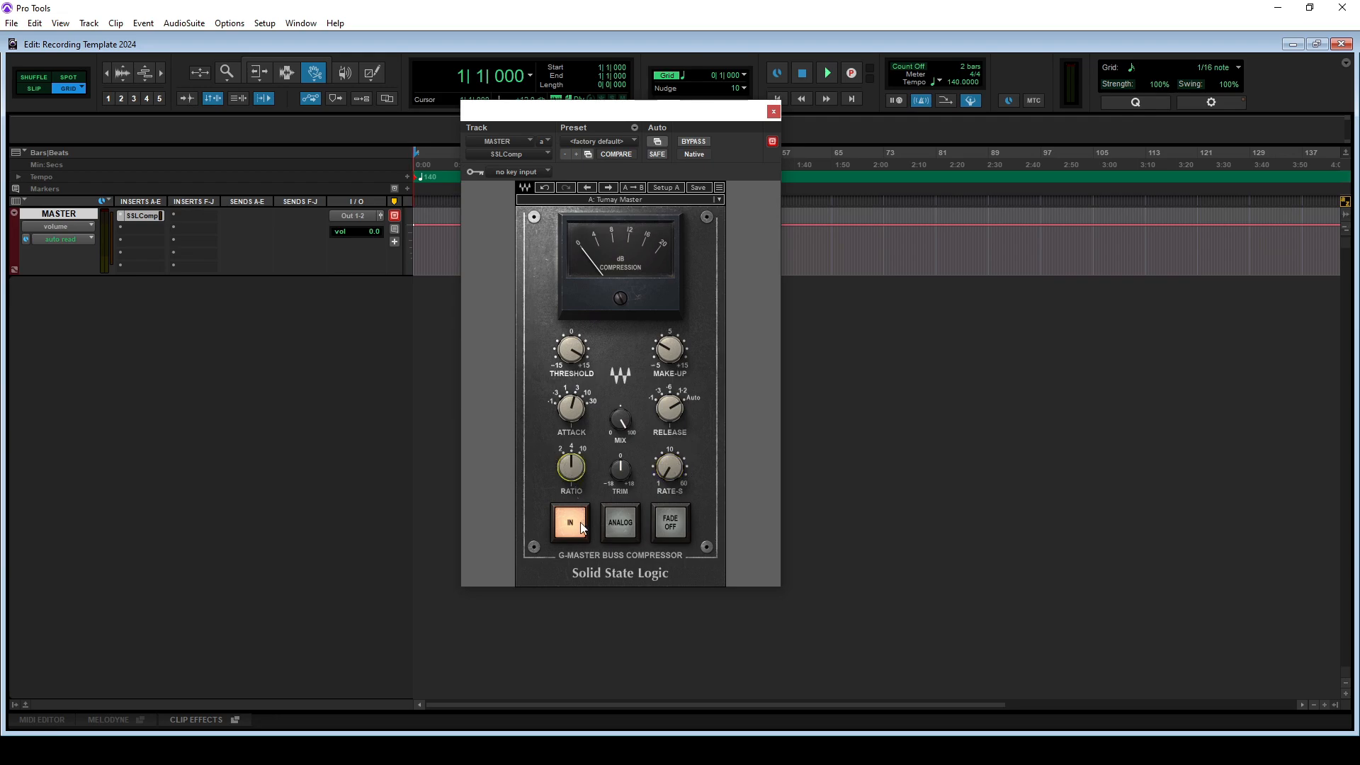
click(772, 112)
Add the L2 limiter below SSLComp on the MASTER track, with threshold -3.6 and out ceiling -0.1
click(134, 233)
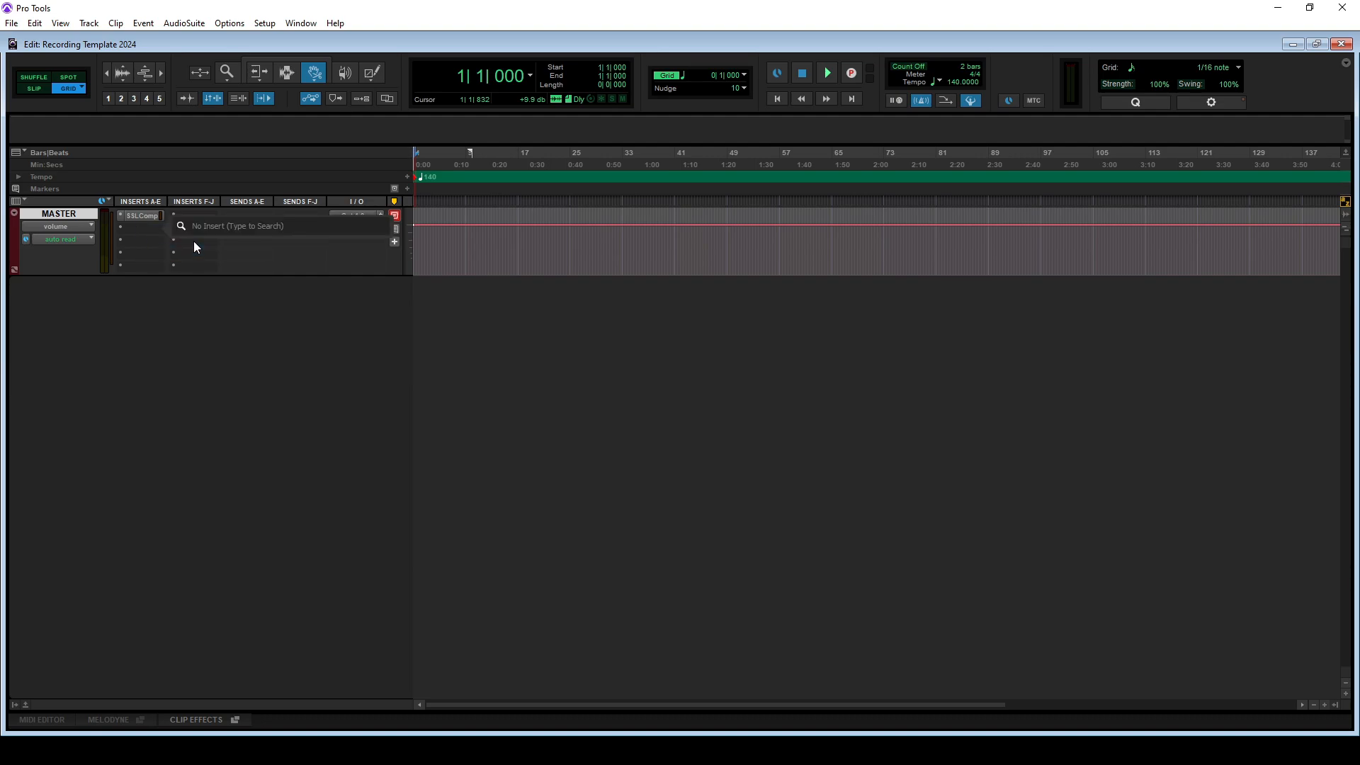
text(l2)
click(239, 244)
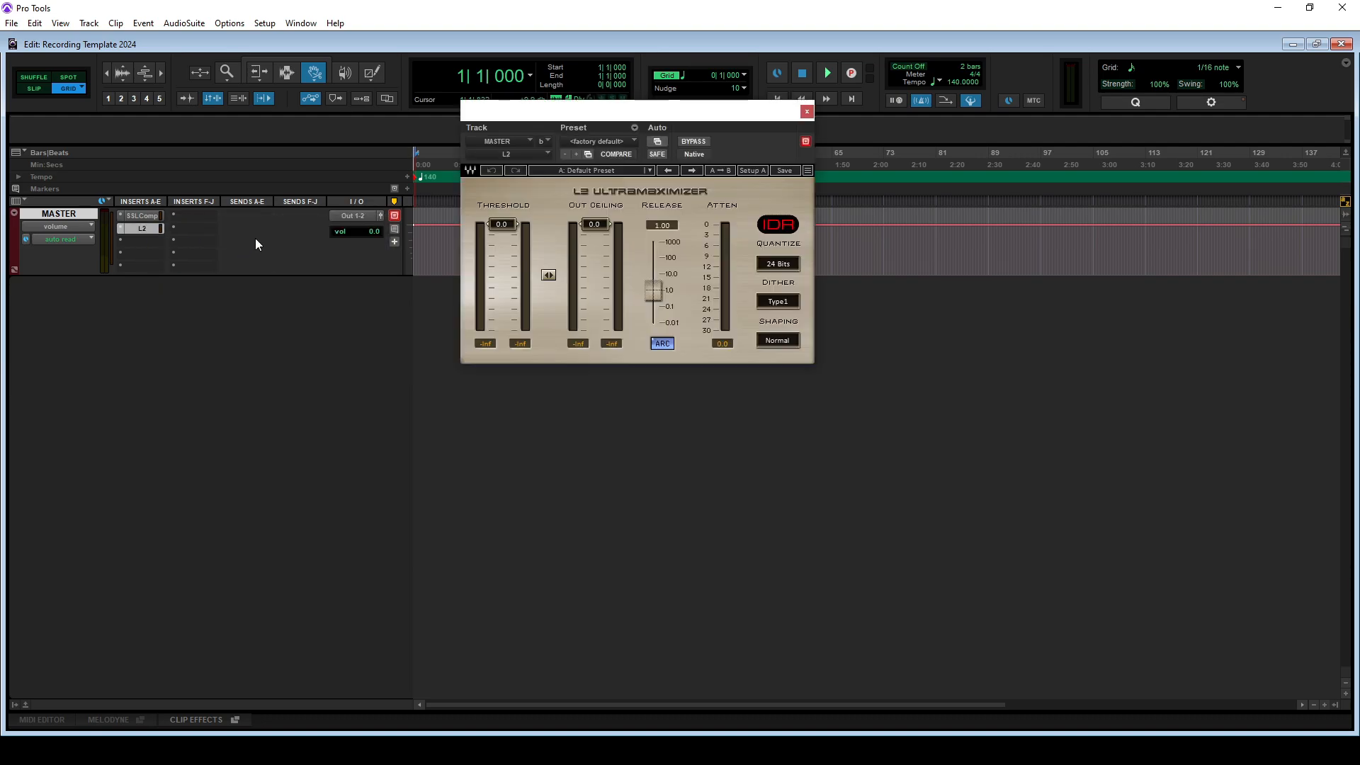
drag(595, 224, 595, 225)
drag(501, 224, 502, 236)
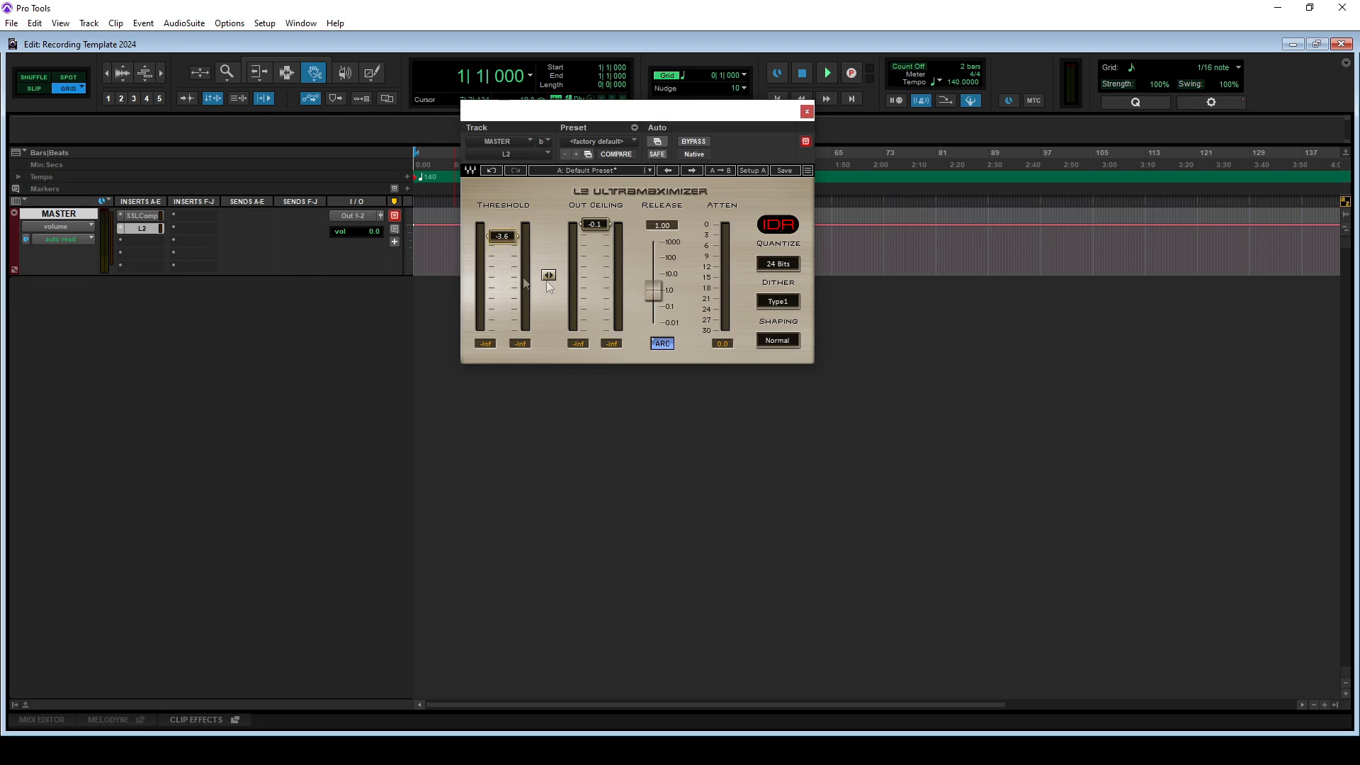
drag(595, 225, 595, 226)
click(806, 112)
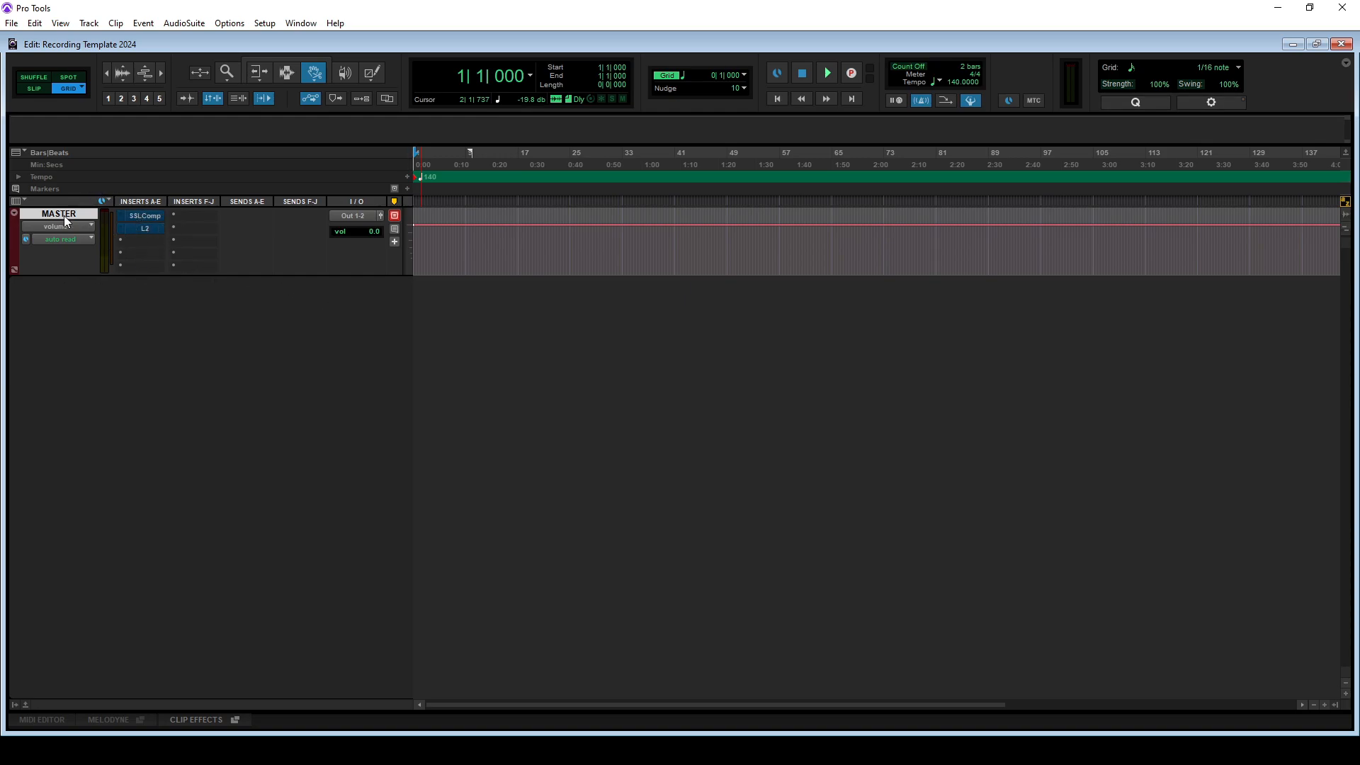
Create one stereo audio track named INSTRUMENTAL
key(ctrl+shift+n)
click(525, 256)
click(530, 273)
key(Tab)
text(INSTRUMENTAL)
key(Return)
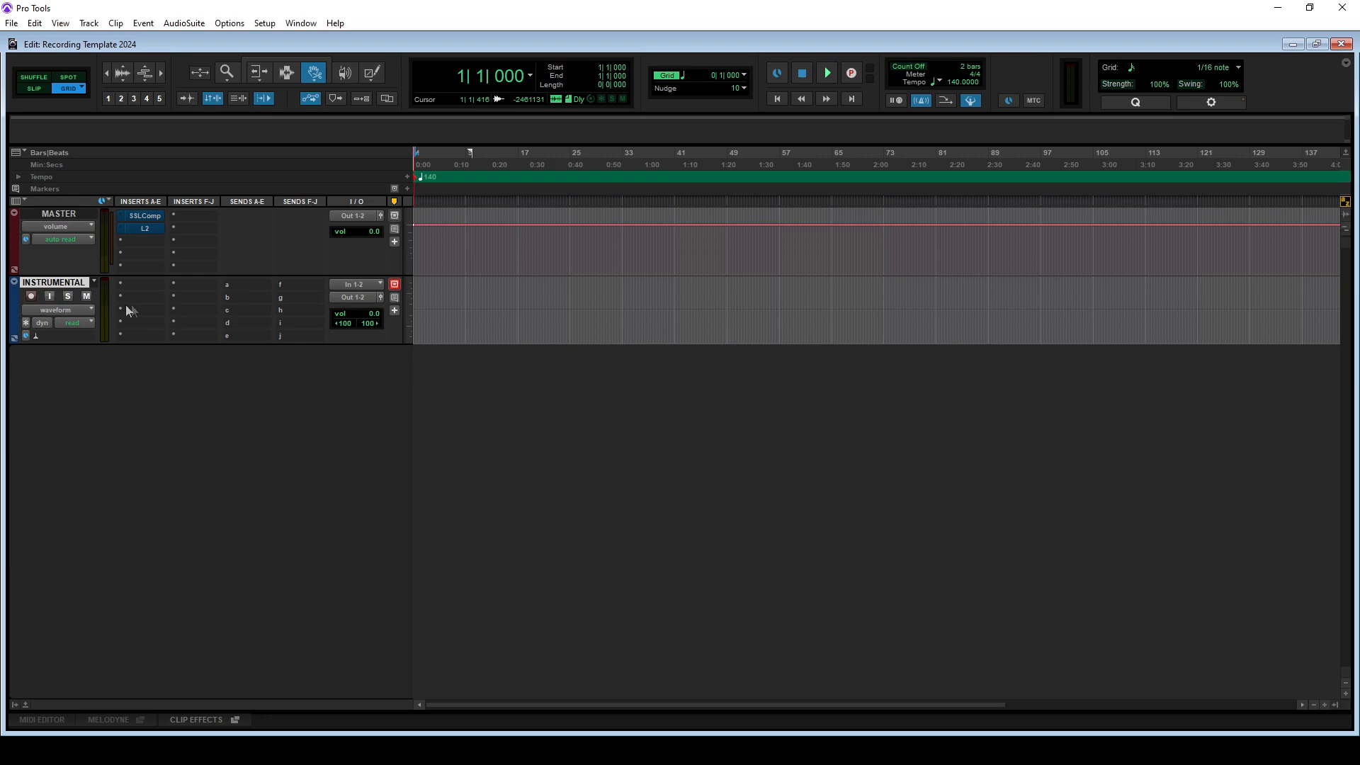
Change the INSTRUMENTAL track's color to bright blue
double_click(14, 317)
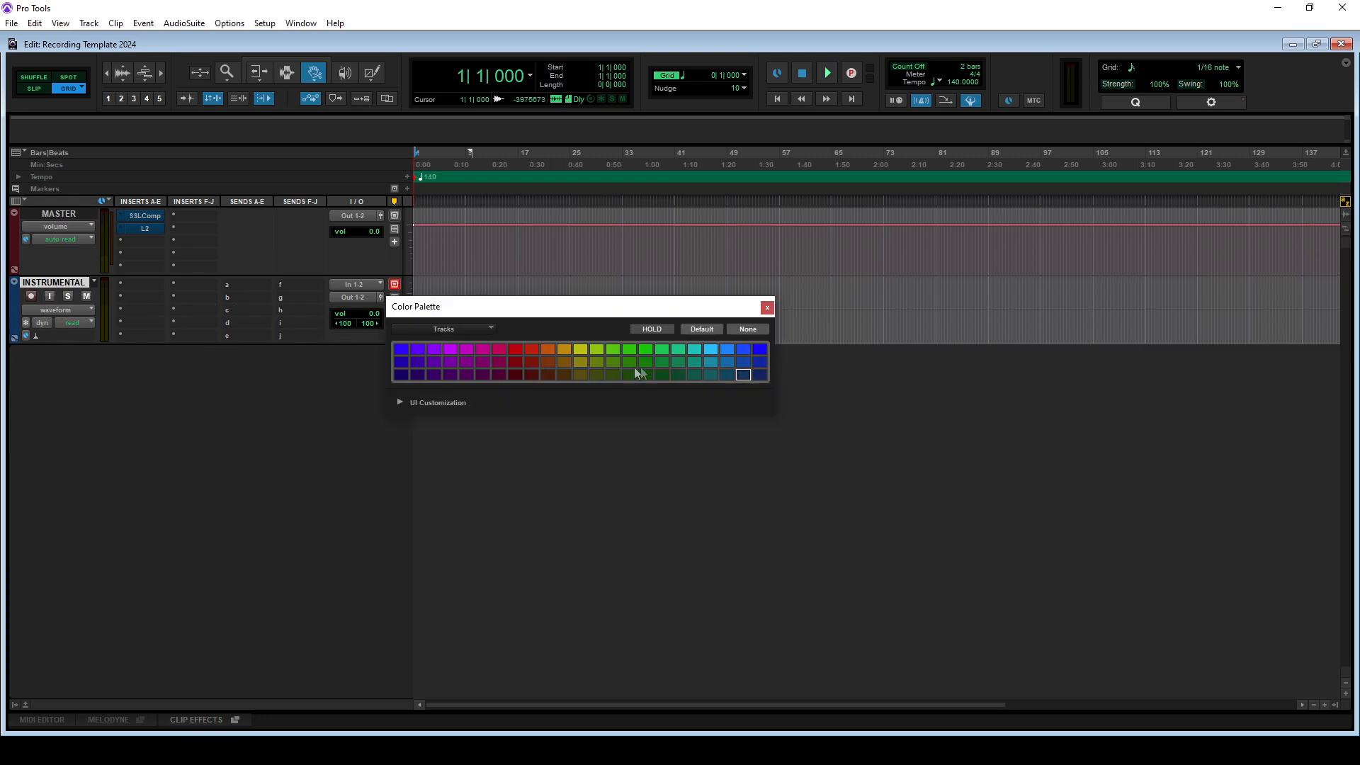
click(759, 349)
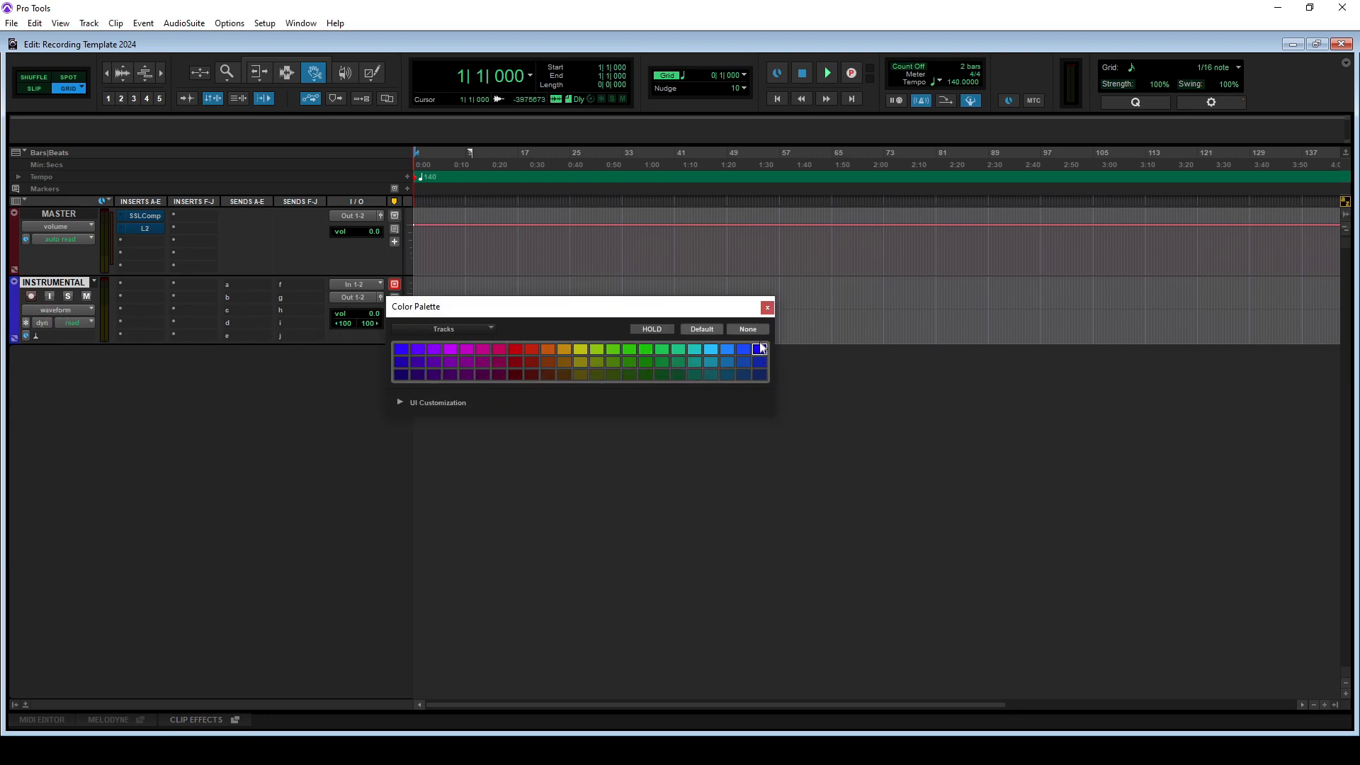
click(766, 307)
Try to find the Auto-Key plug-in for the first insert slot of the INSTRUMENTAL track
click(154, 284)
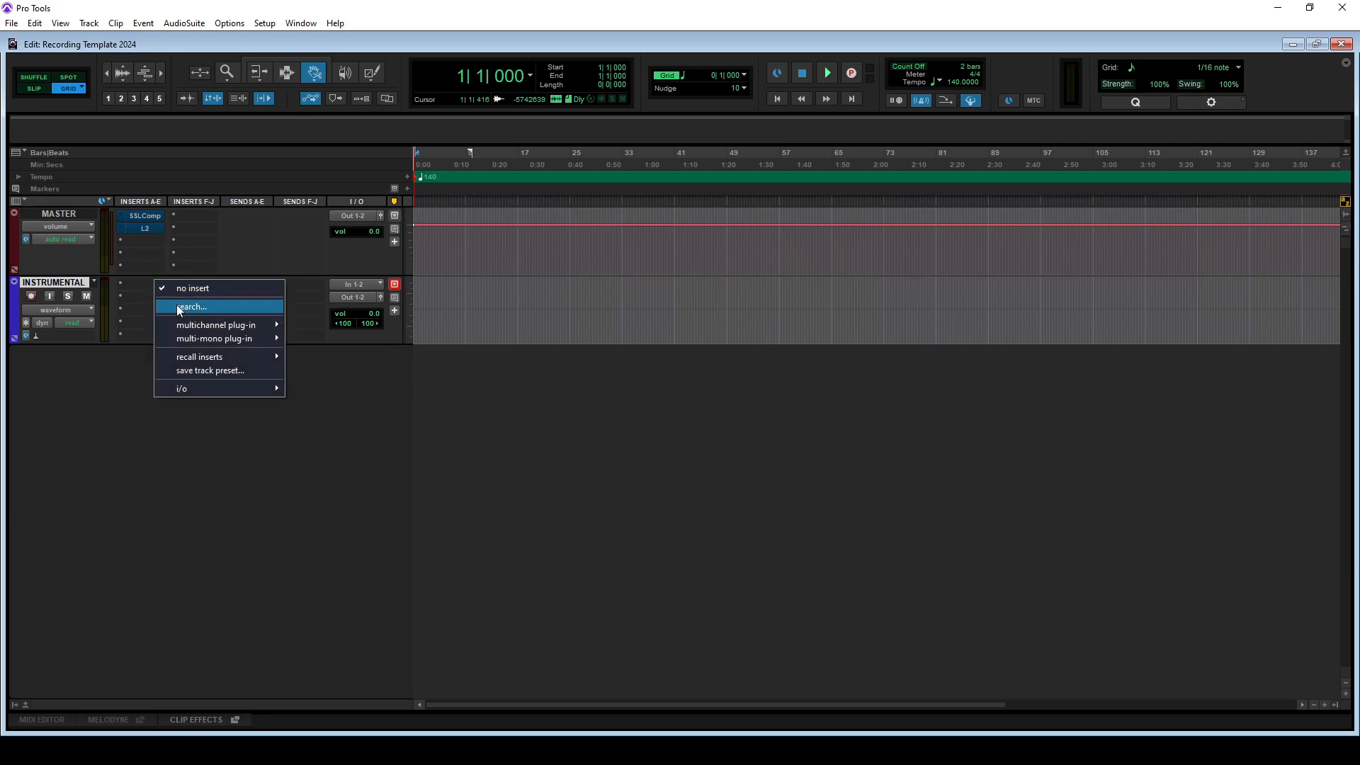
click(177, 306)
text(AUto)
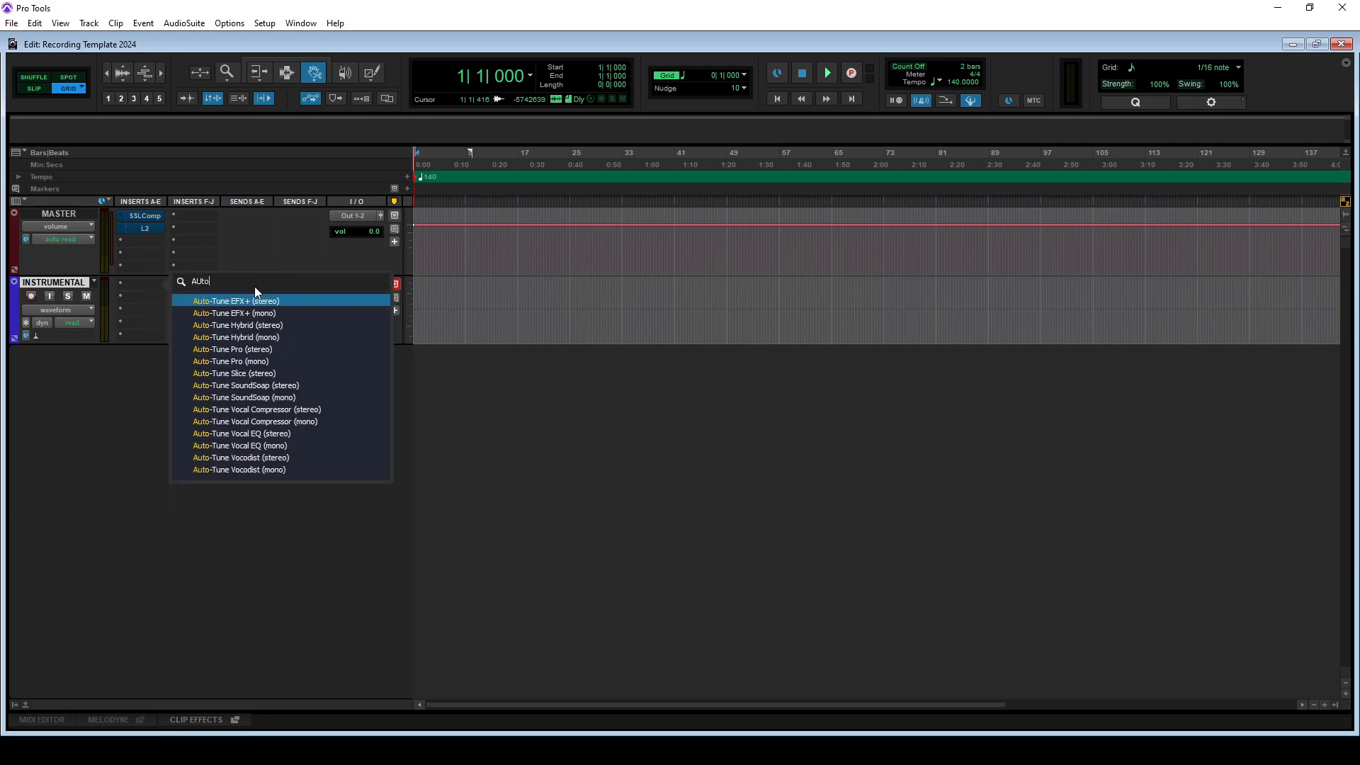
text(-key)
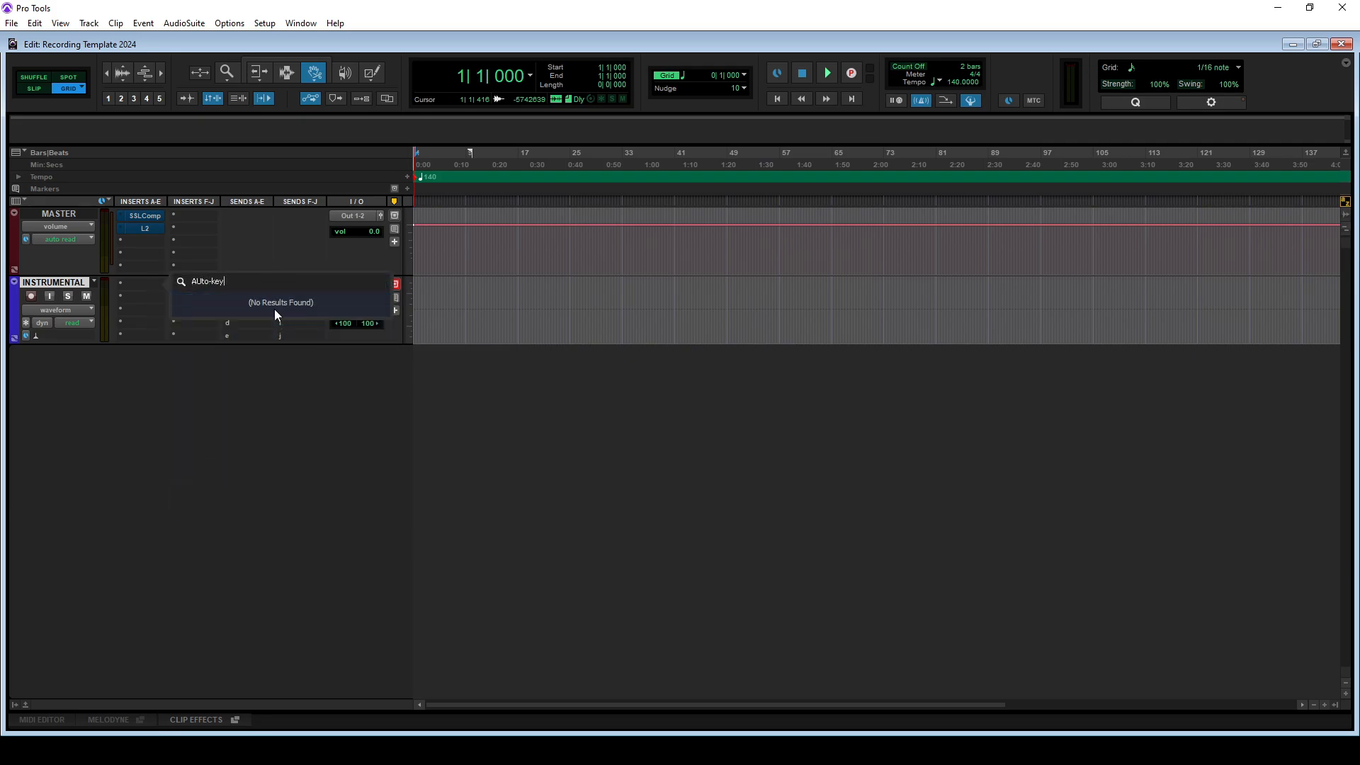
key(BackSpace)
key(BackSpace)
key(BackSpace)
key(BackSpace)
key(BackSpace)
key(BackSpace)
key(BackSpace)
key(BackSpace)
text(key-)
key(BackSpace)
key(BackSpace)
key(BackSpace)
key(BackSpace)
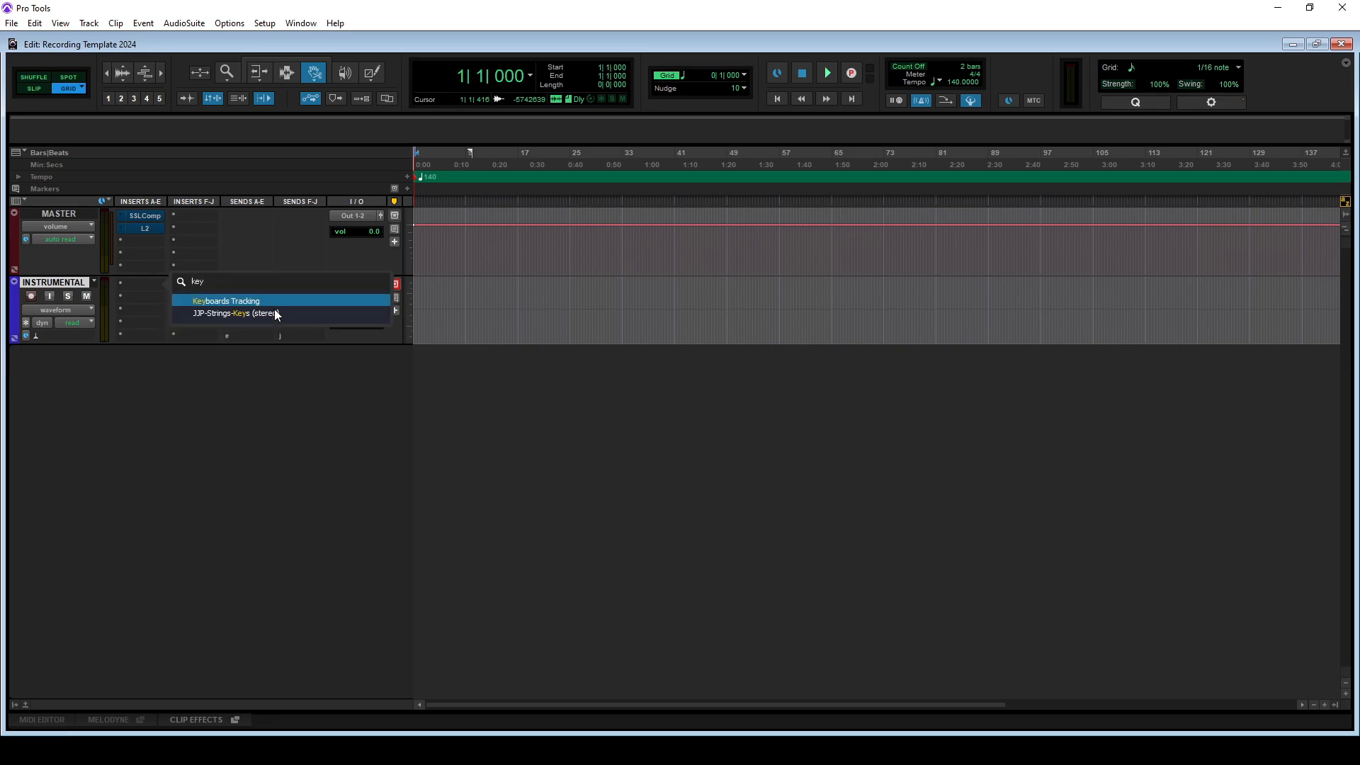
text(auto)
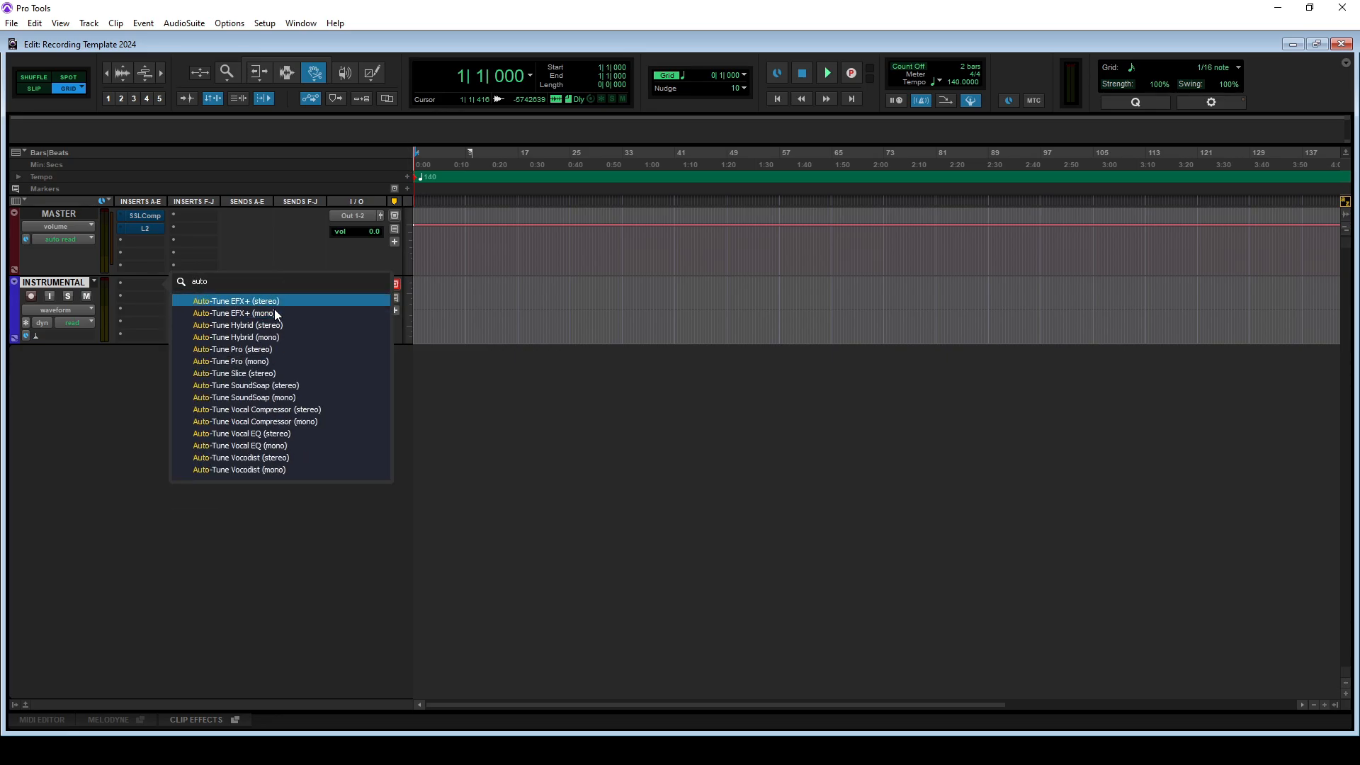
click(449, 414)
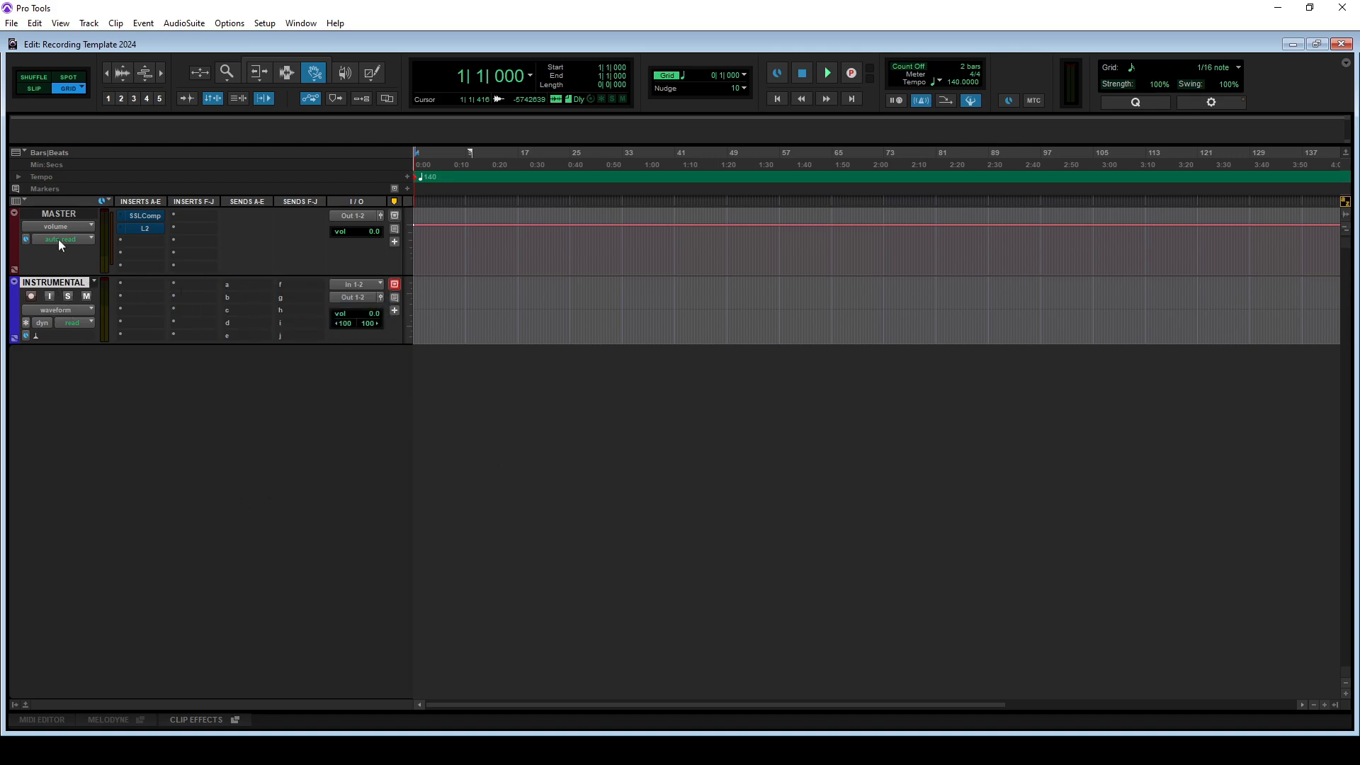
click(69, 216)
click(68, 278)
click(140, 287)
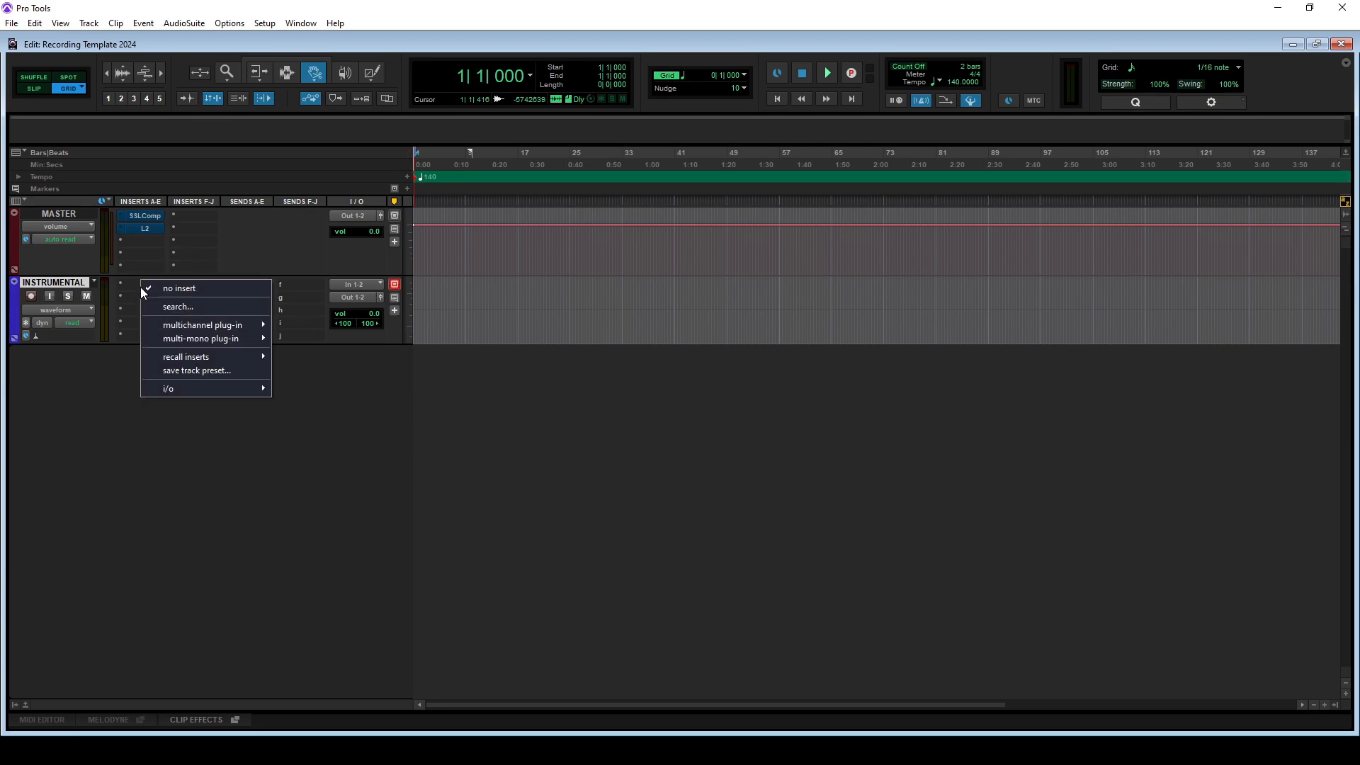
click(561, 433)
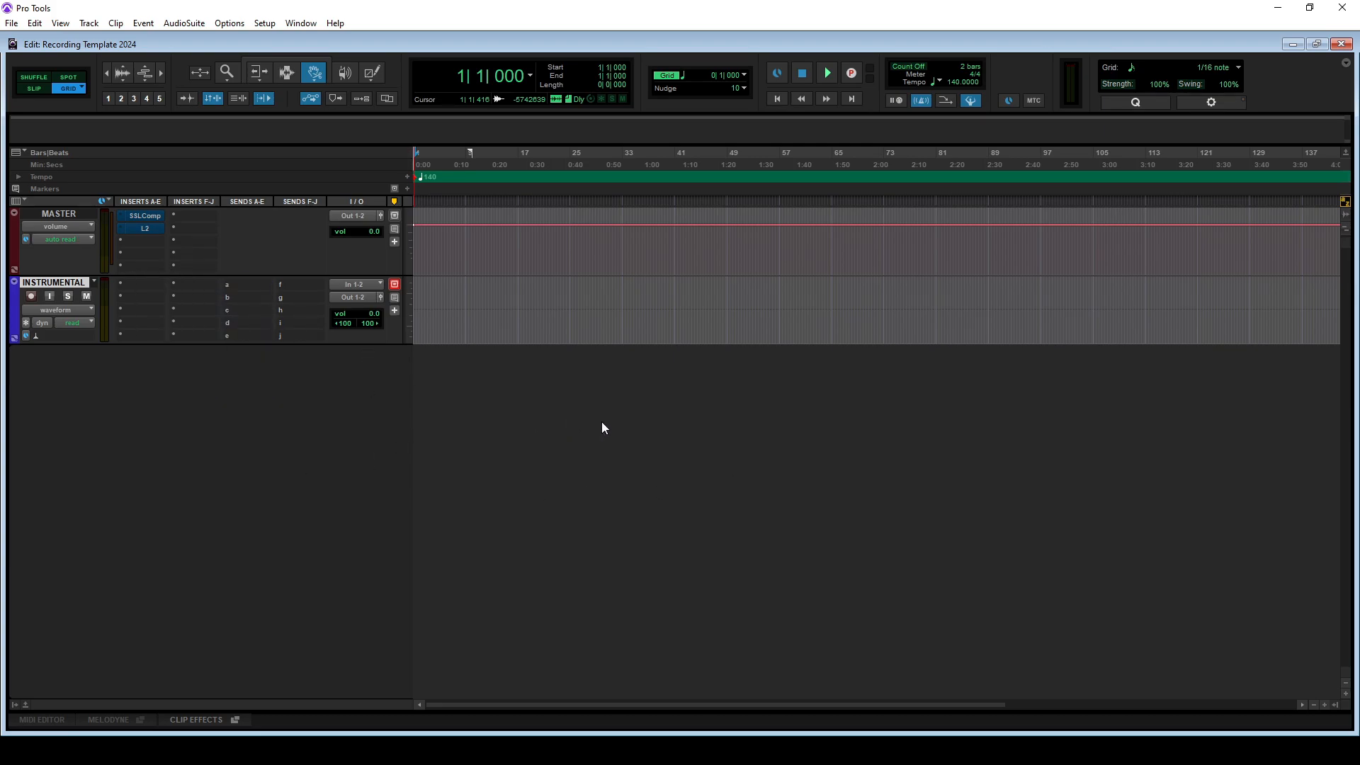
Create a batch of new mono audio tracks below the INSTRUMENTAL track, keeping the default Audio name
key(ctrl+shift+n)
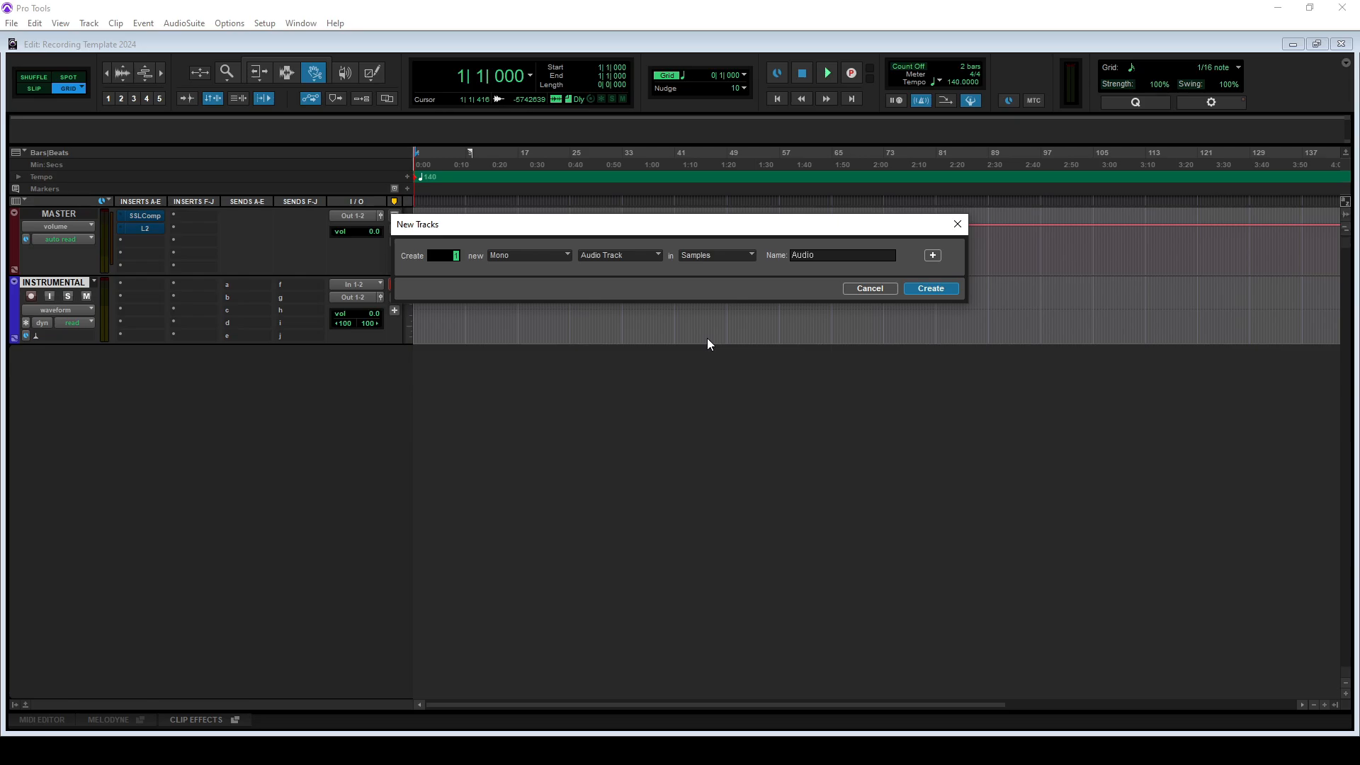
key(Return)
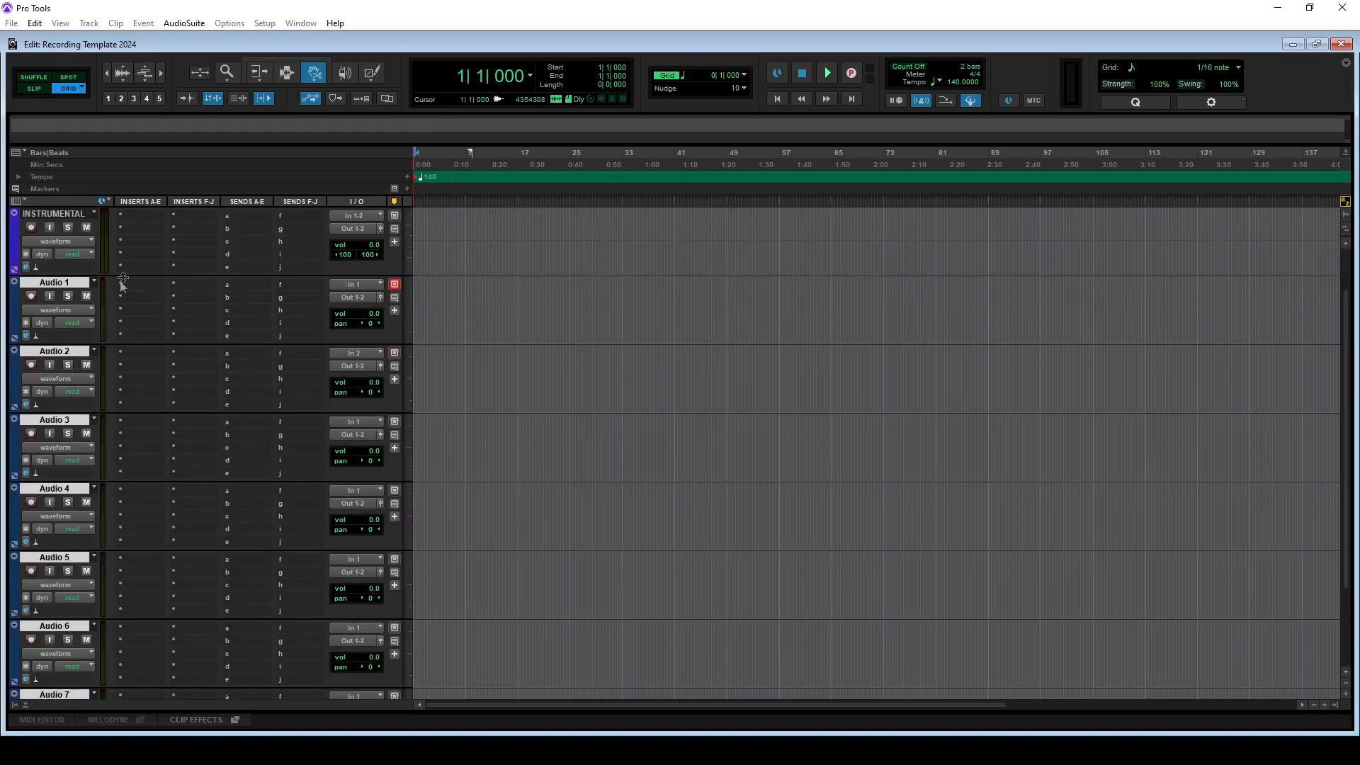
Rename the Audio 1 track as RECORD
double_click(61, 283)
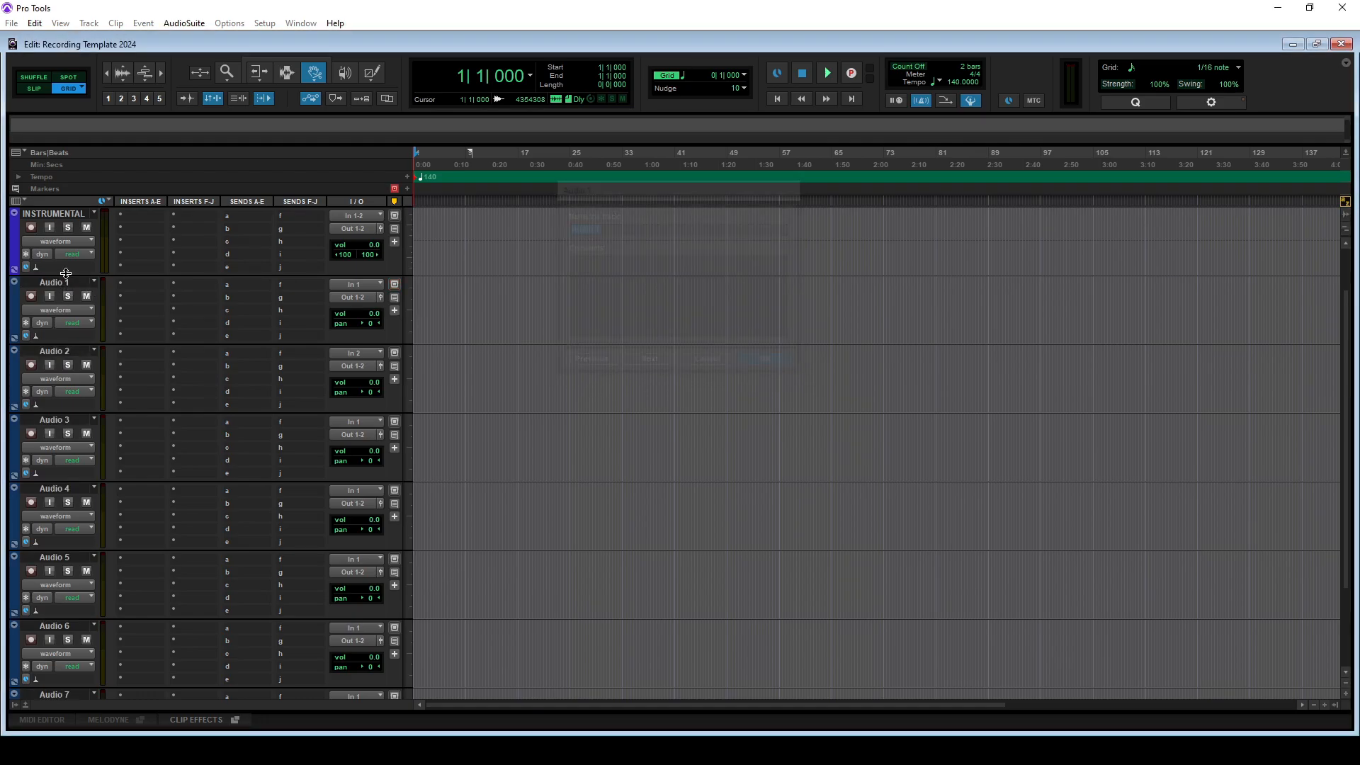
right_click(57, 284)
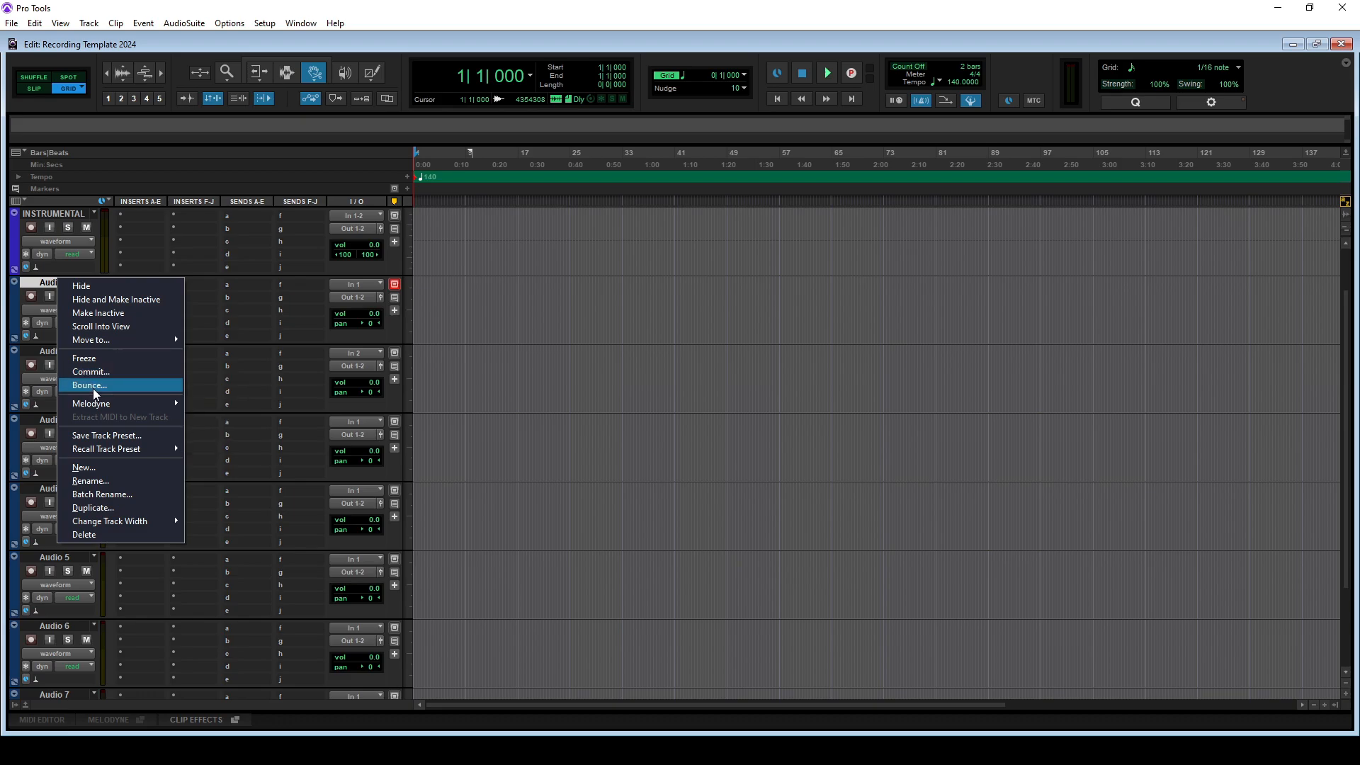
click(99, 481)
text(RECORD)
key(Return)
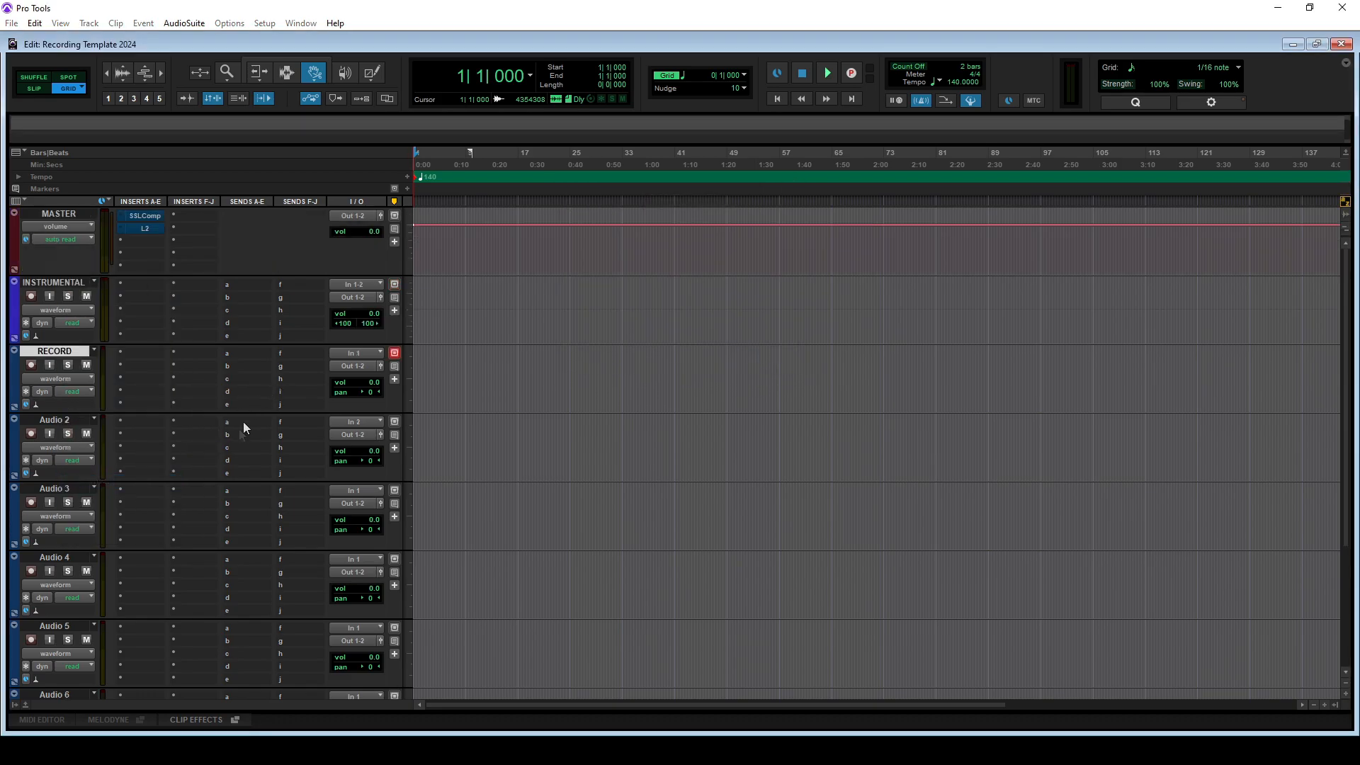
Set the RECORD track's input to interface In 1 (Mono)
click(352, 353)
mouse_move(392, 393)
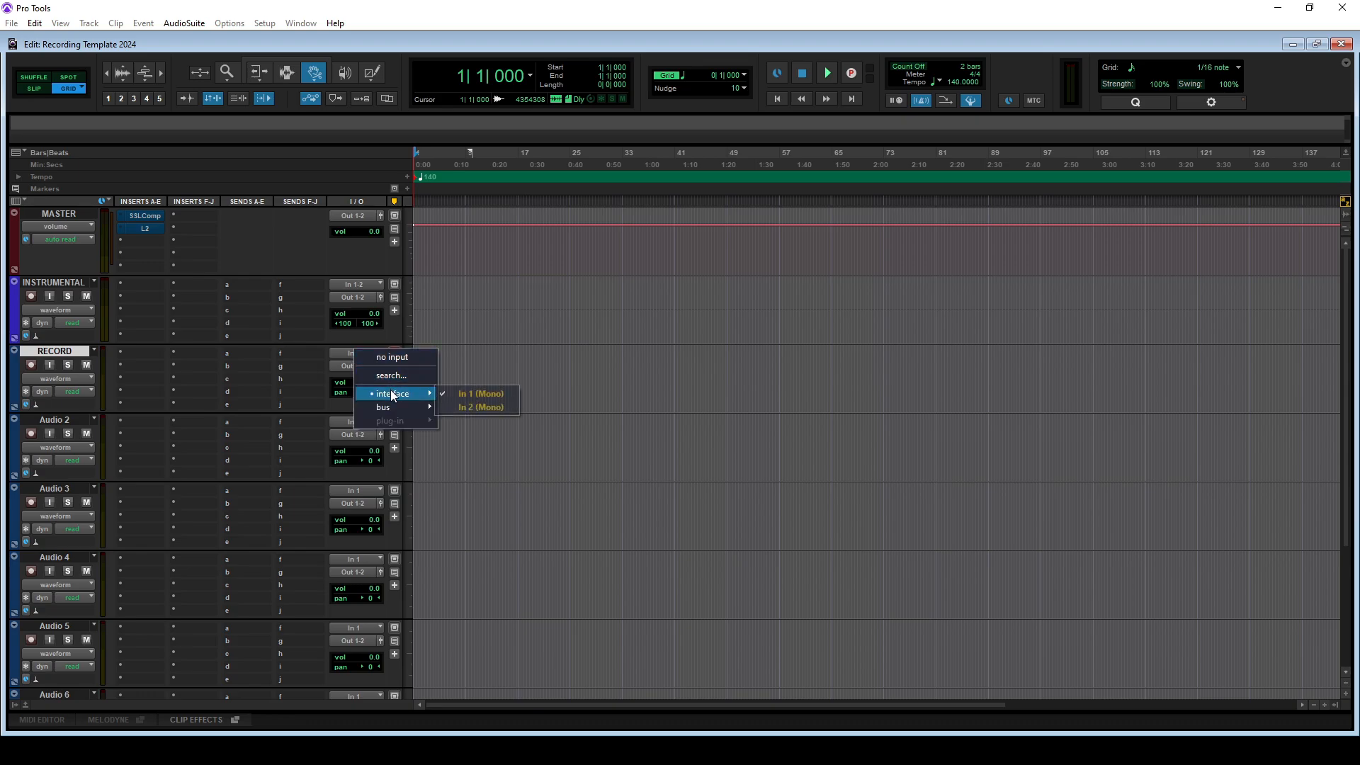
click(462, 395)
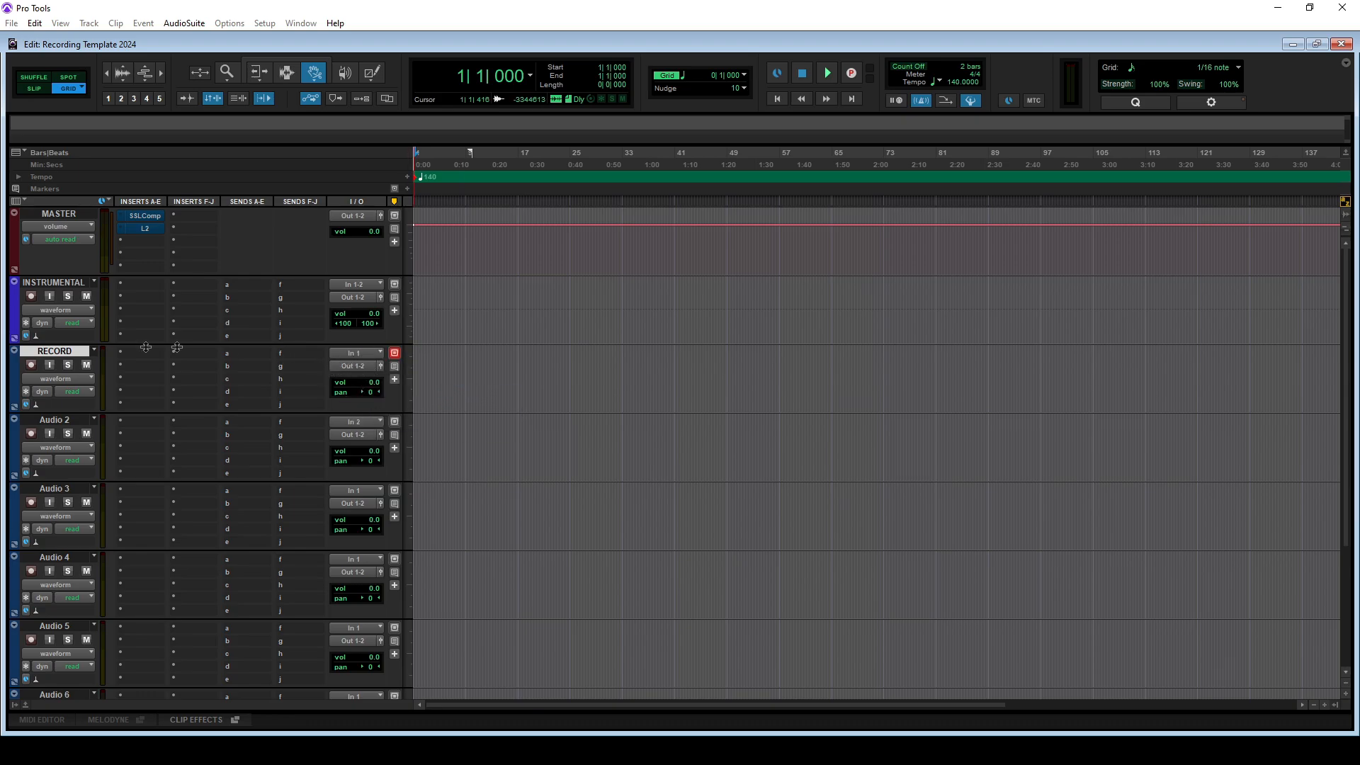
Change the RECORD track's color to bright pink
double_click(14, 371)
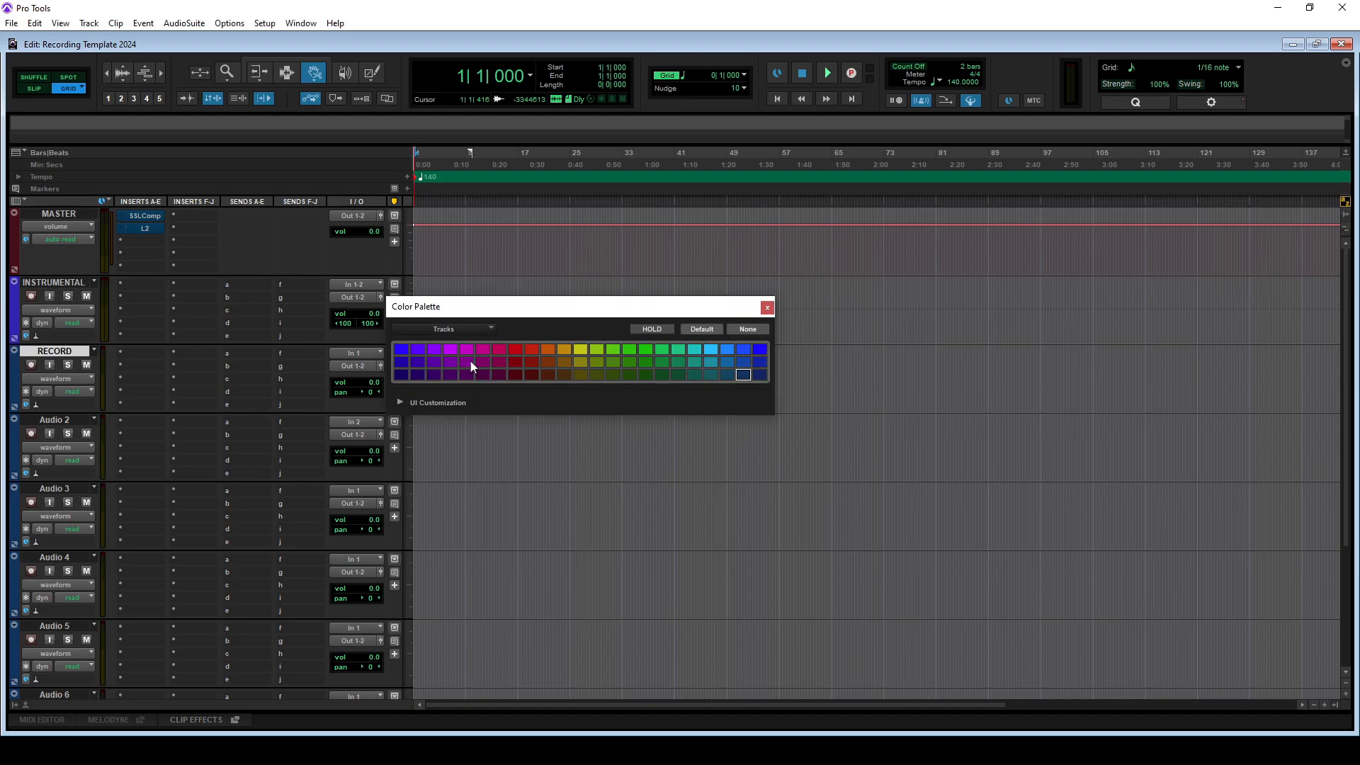
click(466, 349)
click(767, 307)
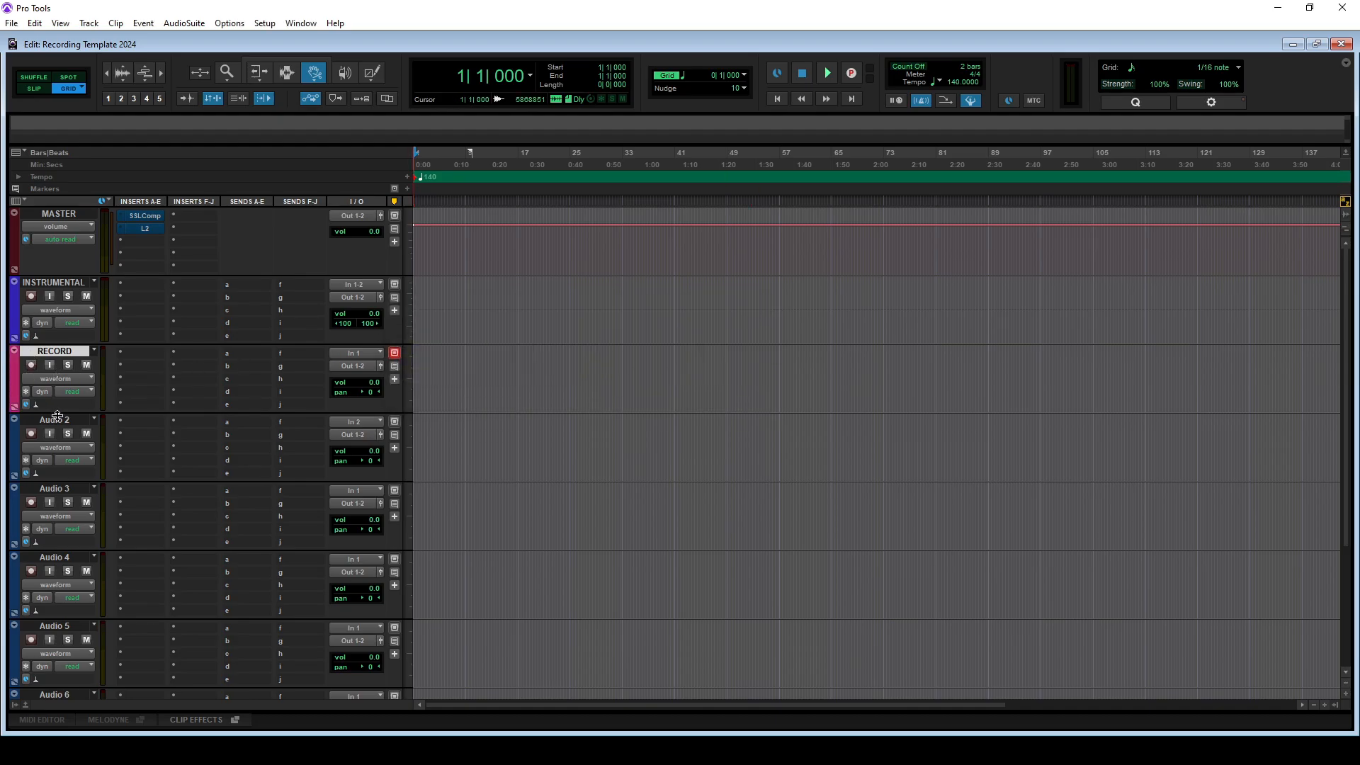
Rename the Audio 2 track as HK LEAD 1 and the Audio 3 track as HK LEAD 2
click(65, 418)
right_click(66, 417)
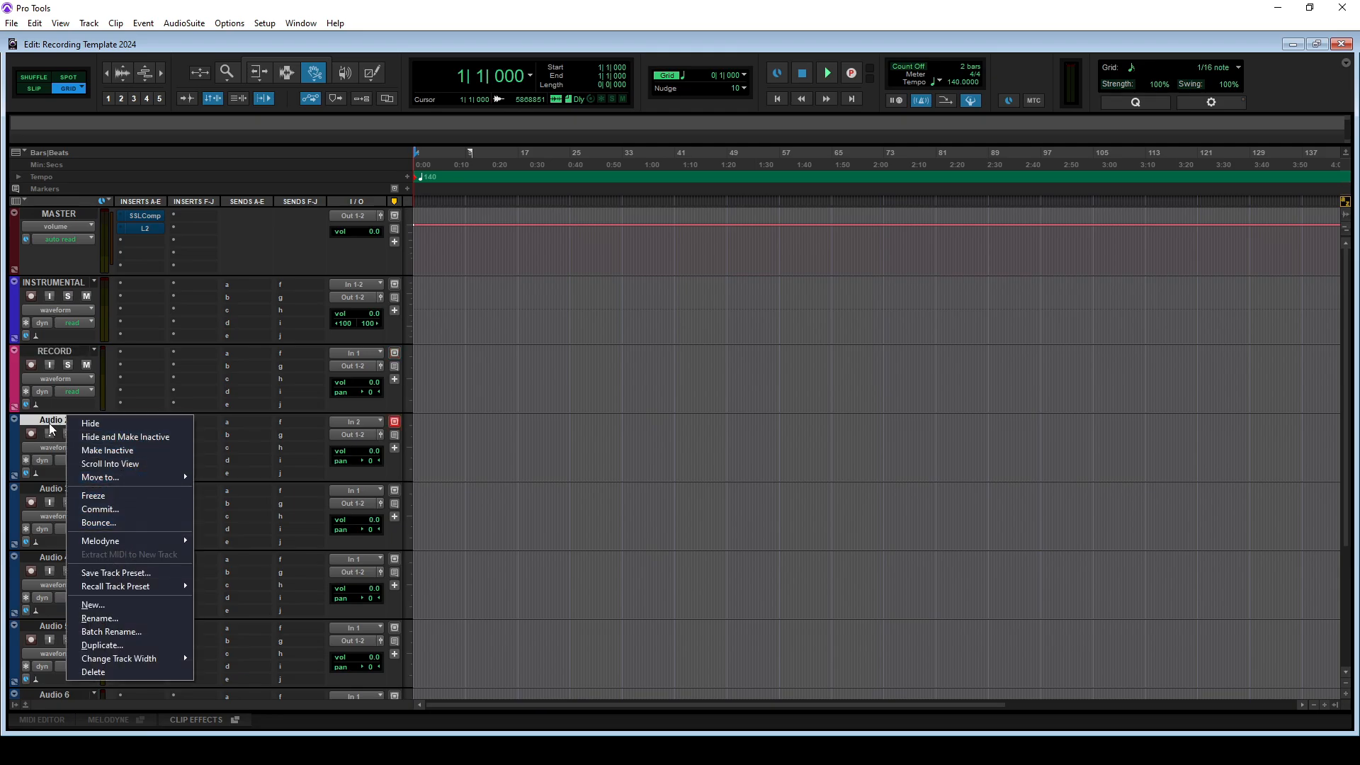
click(53, 421)
double_click(52, 419)
key(BackSpace)
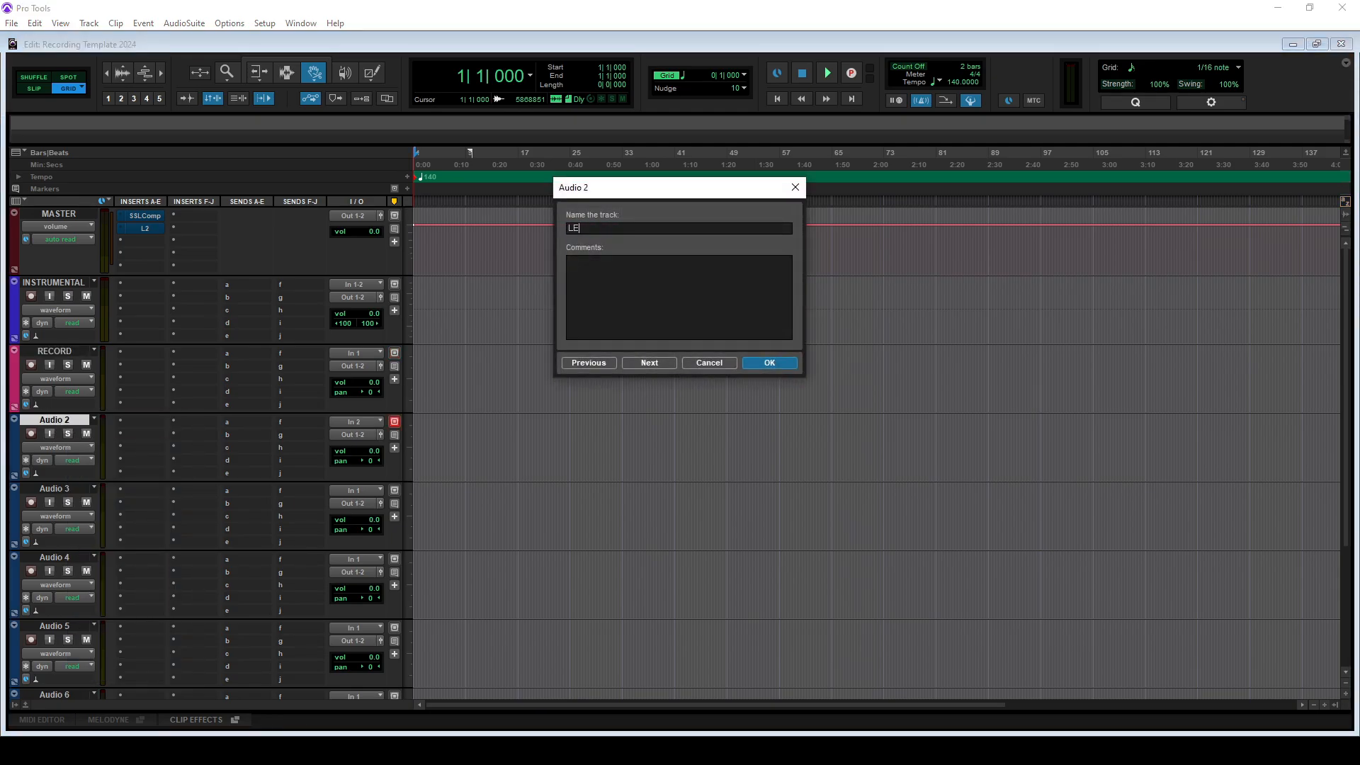
text(HK LEAD 1)
key(Return)
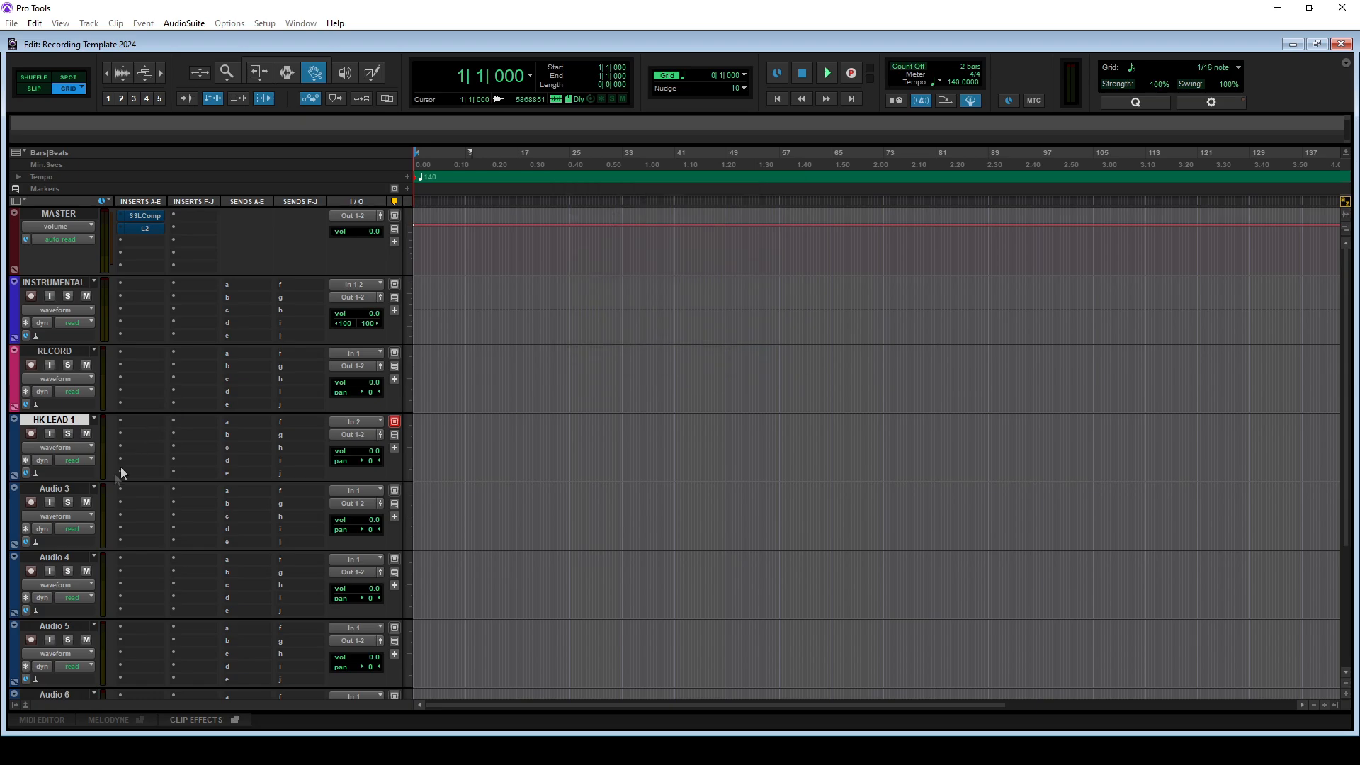
double_click(74, 490)
text(HK LEAD 2)
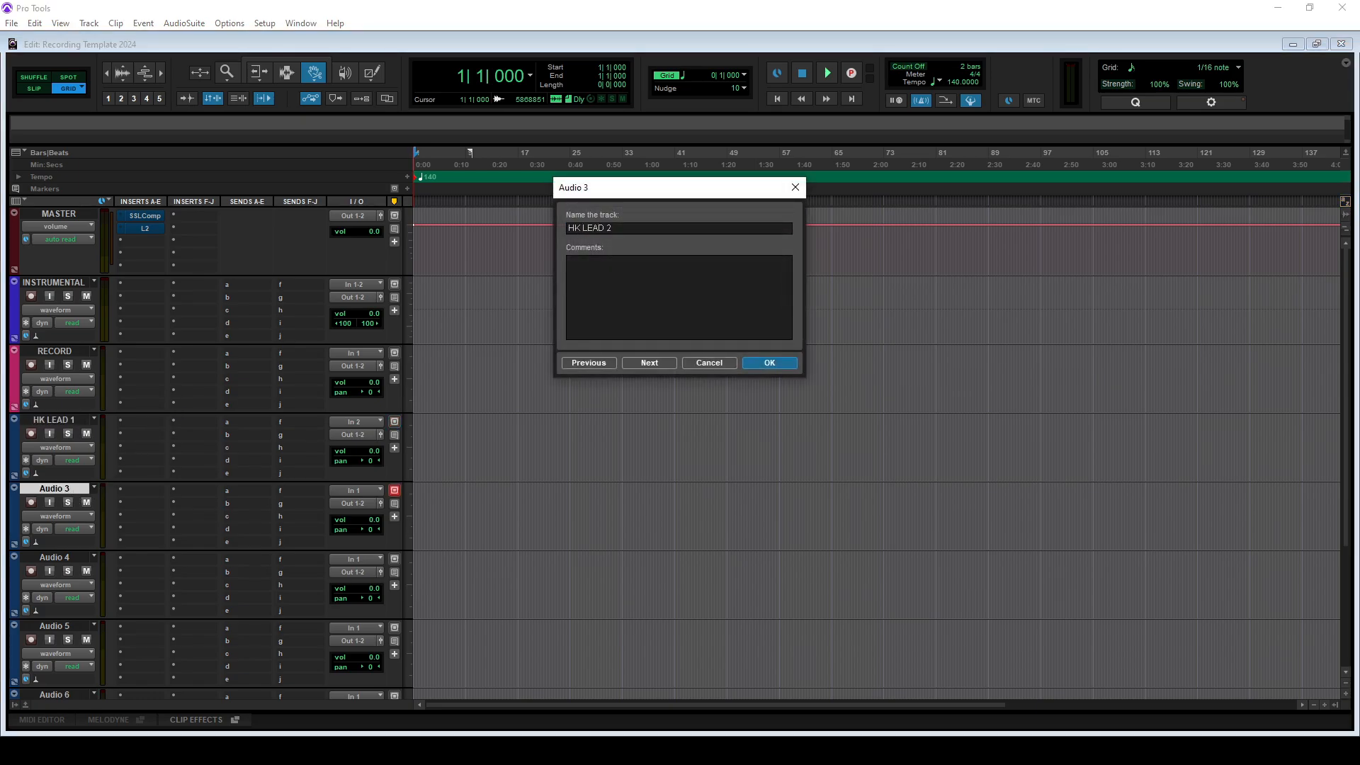
key(Return)
Rename the Audio 4 track as VRS LEAD 1 and the Audio 5 track as VRS LEAD 2
click(54, 562)
double_click(54, 563)
text(VERSE)
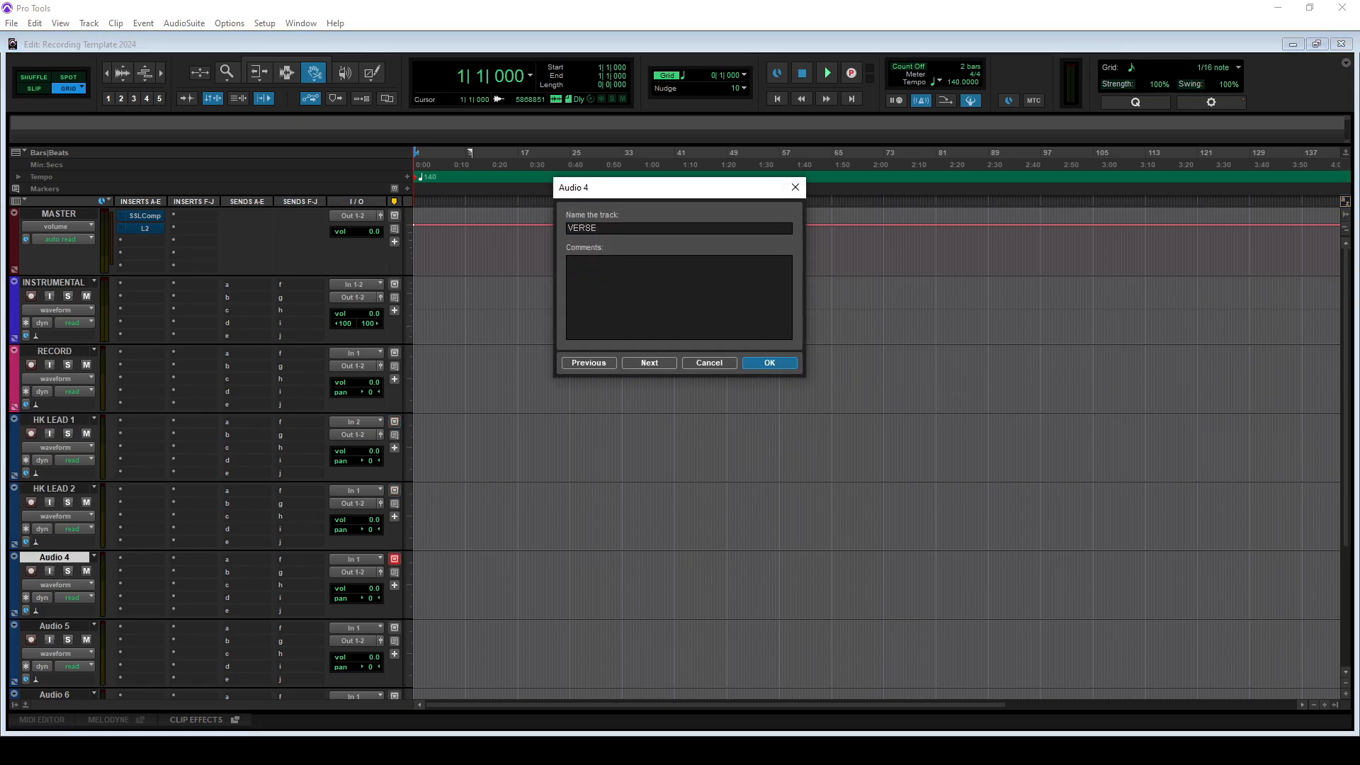
text( LEAD 1)
key(ctrl+a)
text(VRS LEAD 1)
key(Return)
double_click(54, 626)
text(VRS LEAD 2)
key(Return)
Rename the Audio 6 track as LIB LEAD 1 and the Audio 7 track as LIB LEAD 2
scroll(48, 619, down, 1)
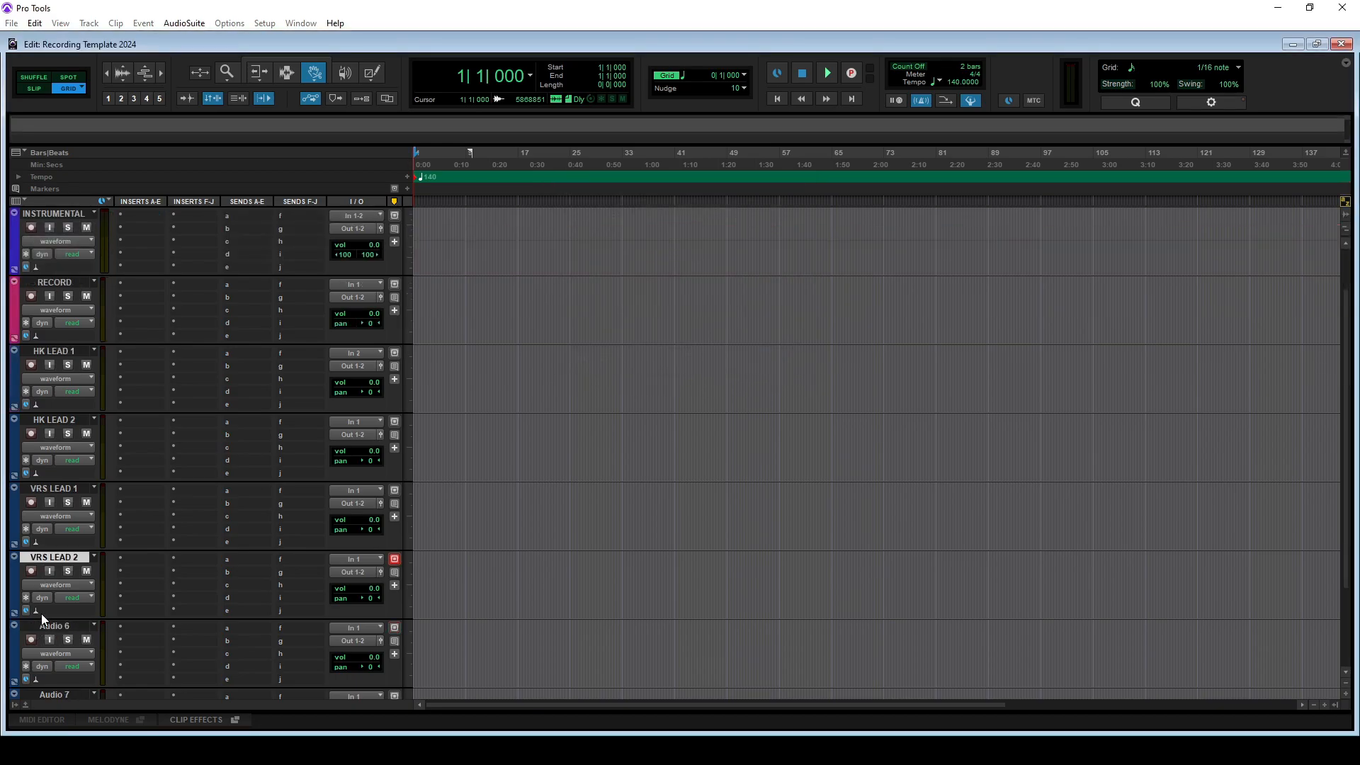
double_click(53, 626)
text(ADLIB)
key(ctrl+a)
text(LIB LEAD )
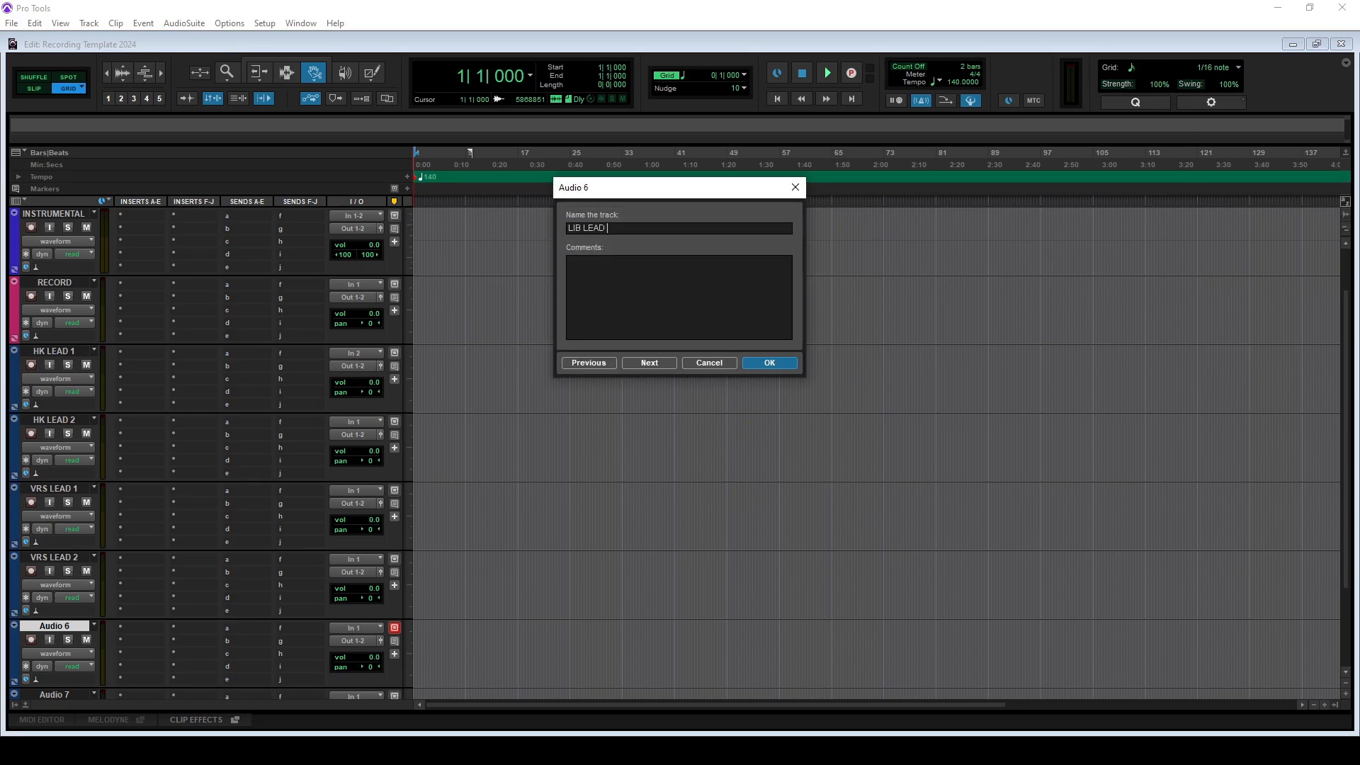
text(1)
key(Return)
scroll(53, 625, down, 1)
double_click(59, 564)
text(LIB LEAD 2)
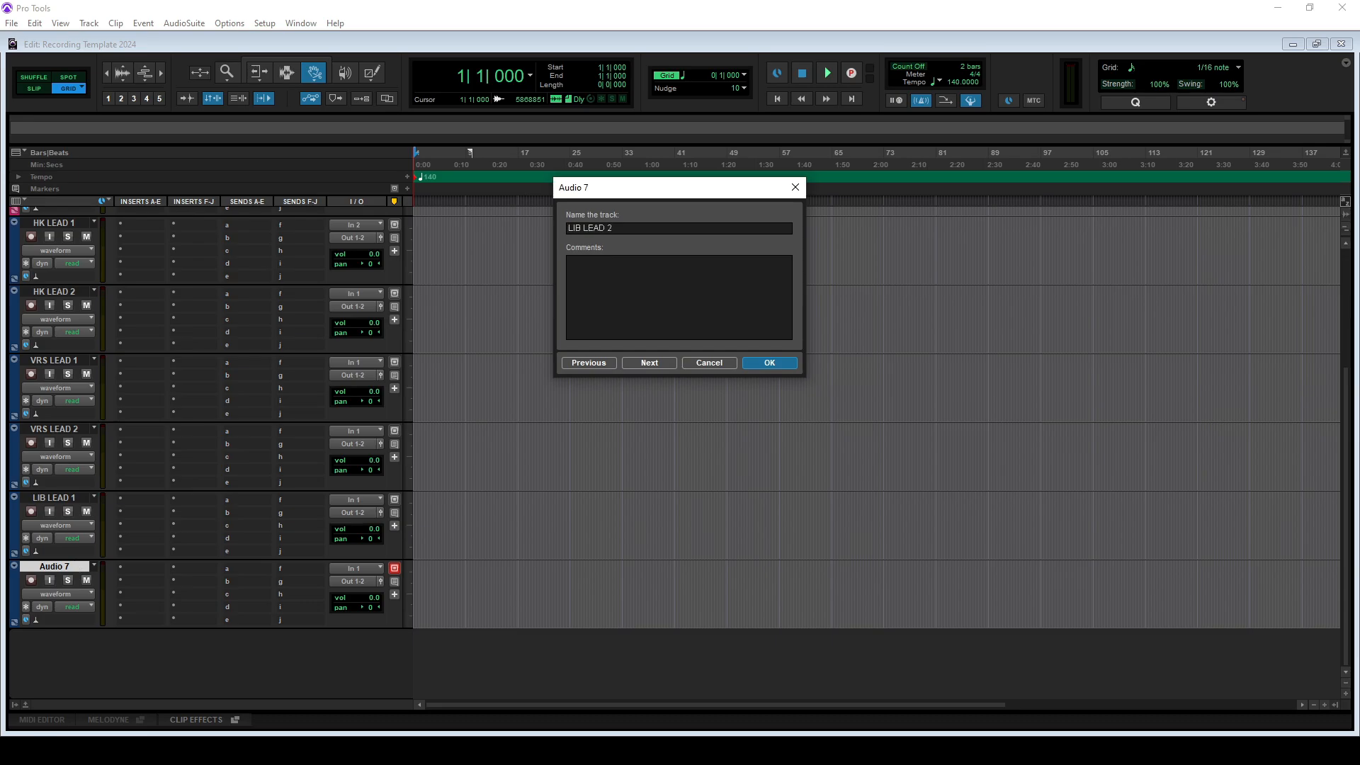
key(Return)
Color the HK LEAD 1 and HK LEAD 2 tracks bright red
scroll(143, 473, up, 1)
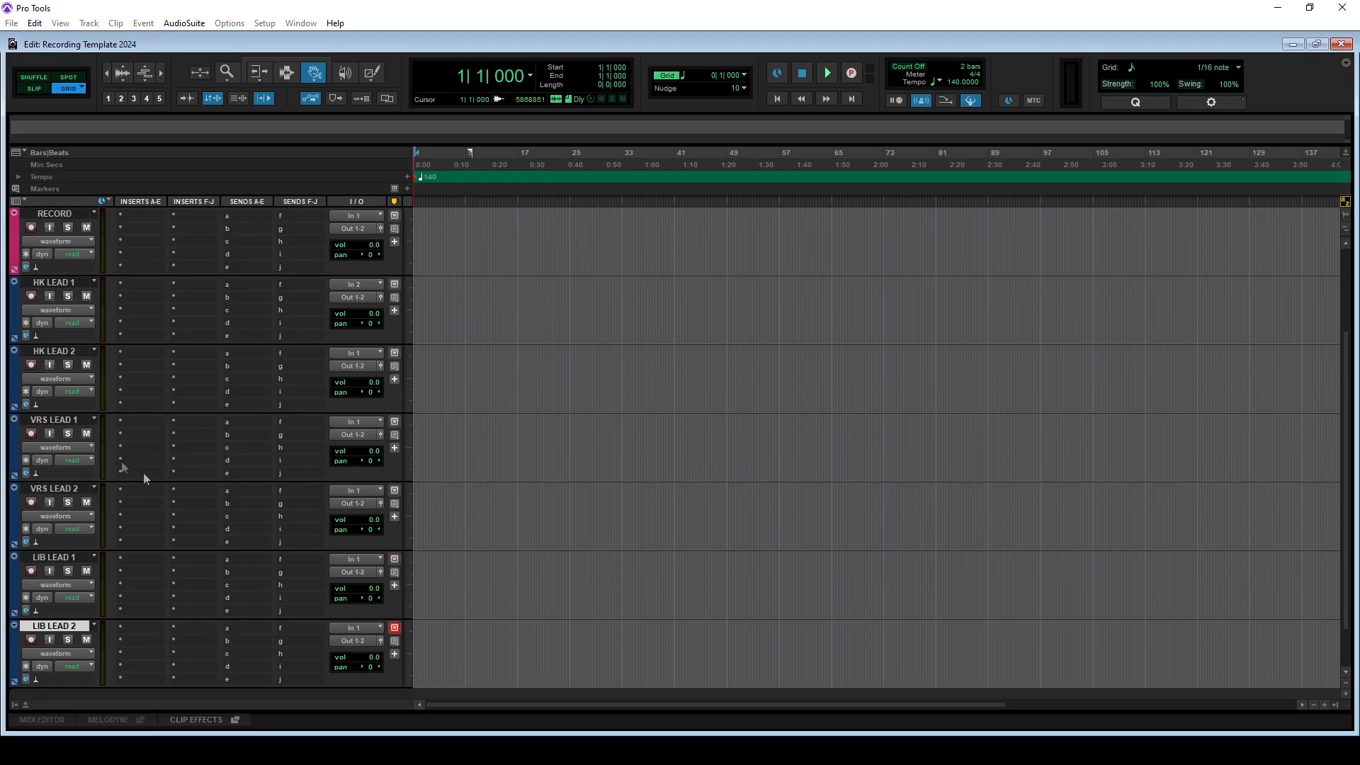
click(62, 285)
shift+click(52, 351)
double_click(14, 317)
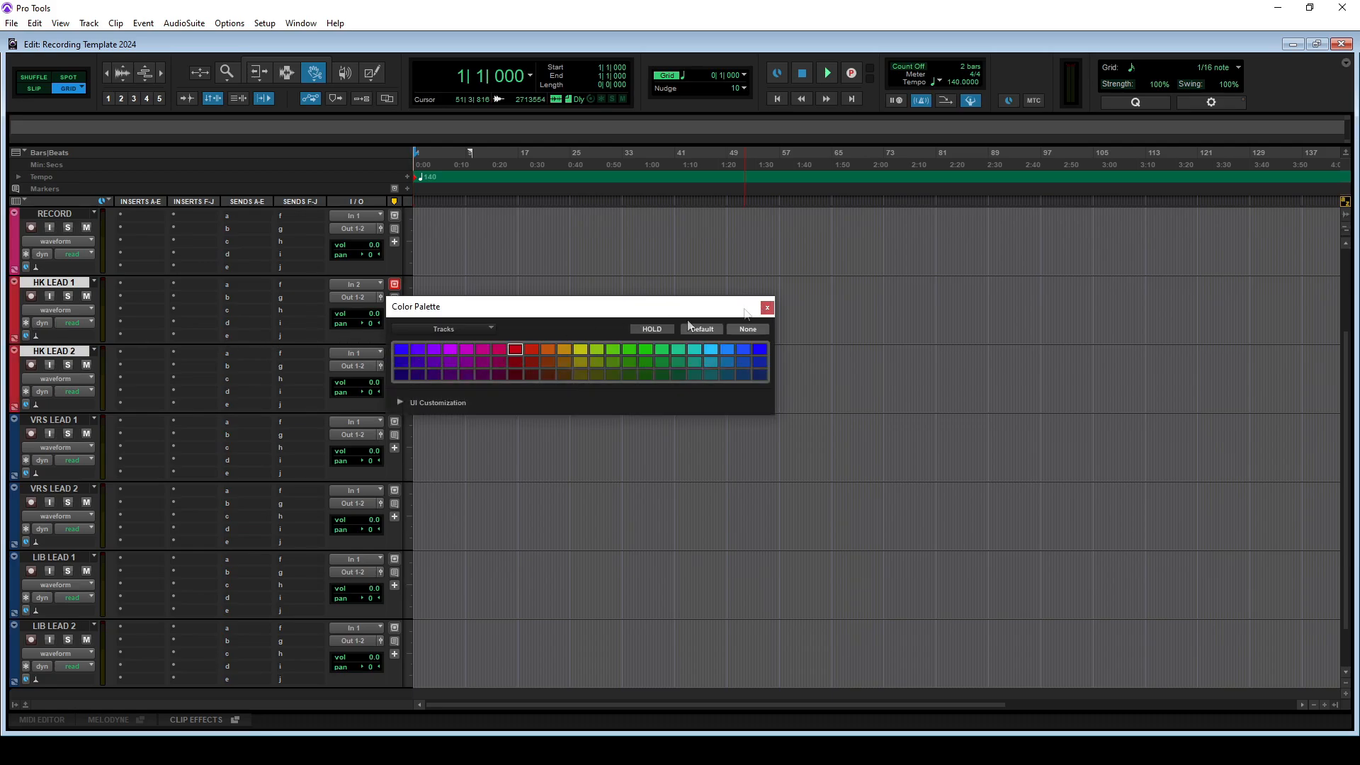
Color the VRS LEAD 1 and VRS LEAD 2 tracks orange
click(16, 463)
click(15, 513)
click(14, 456)
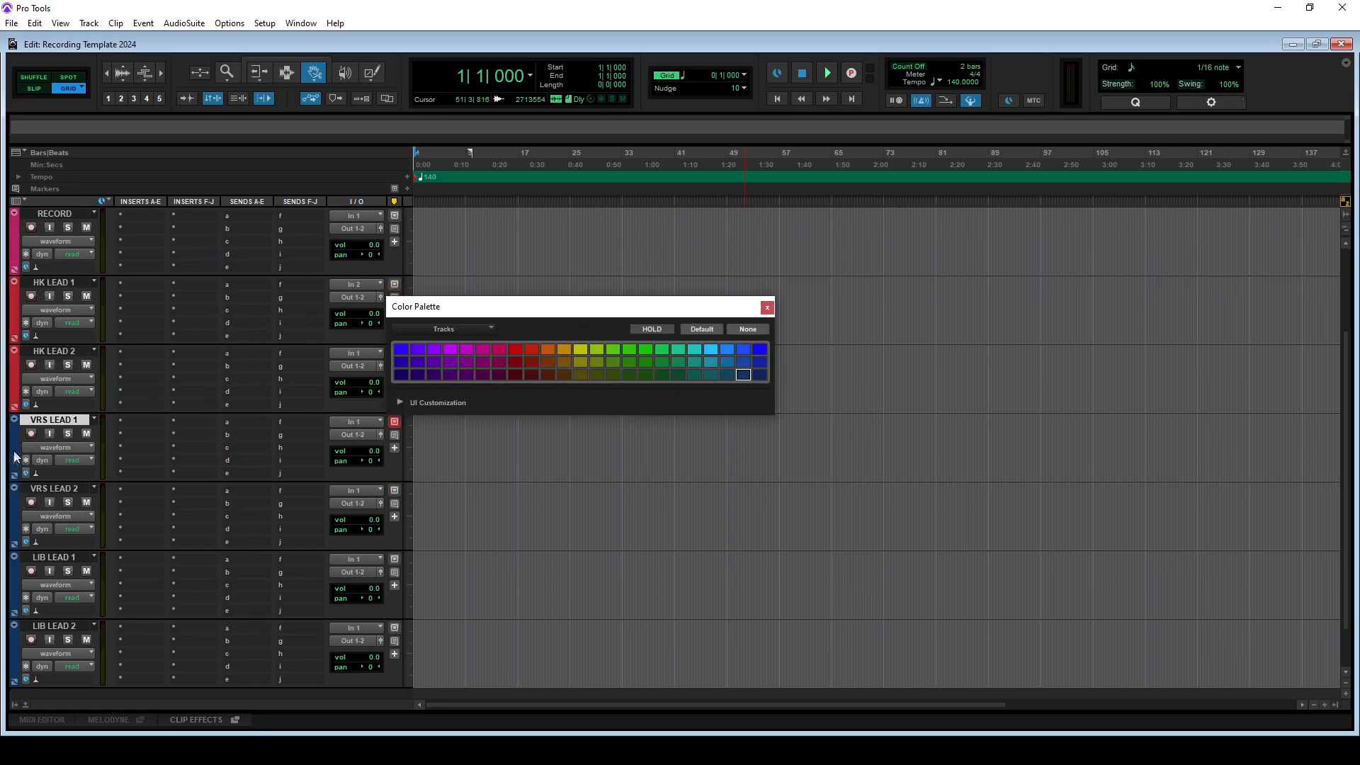
click(542, 351)
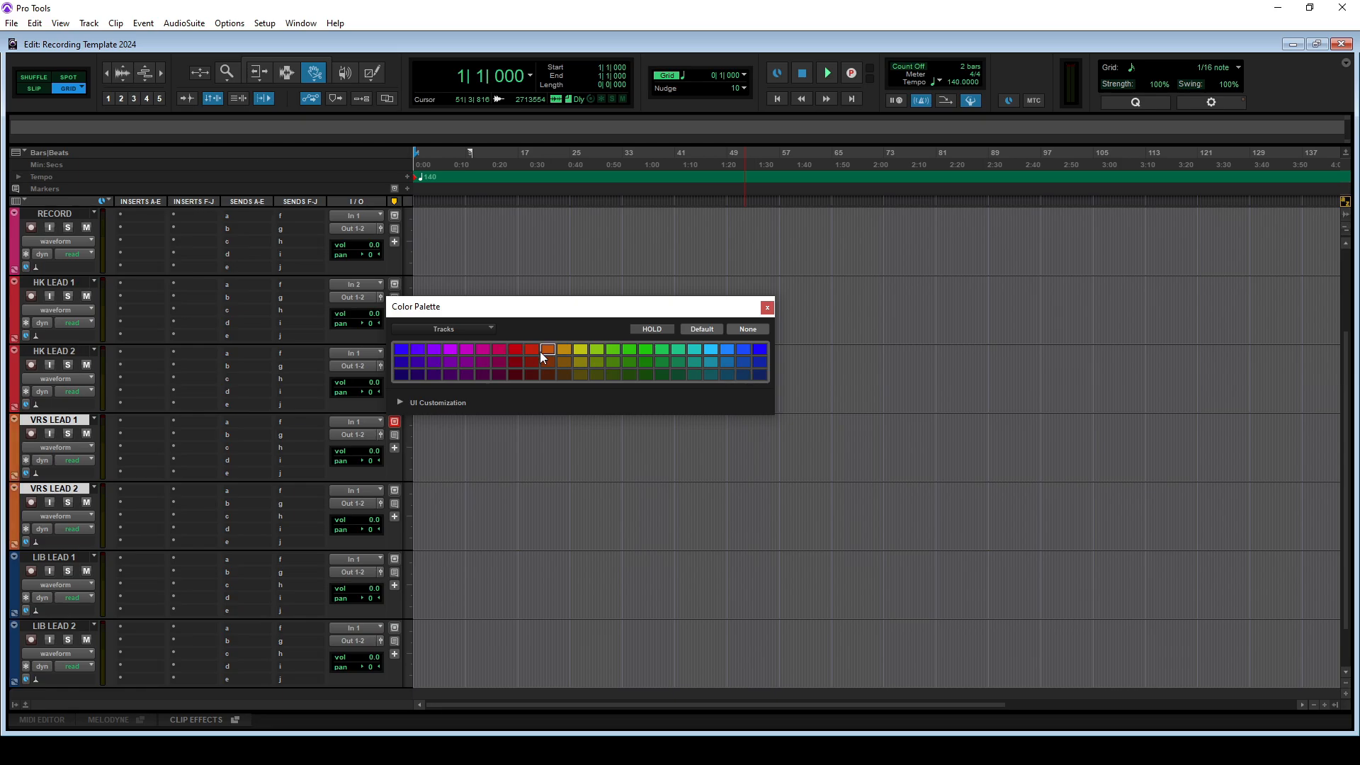
Color the LIB LEAD 1 and LIB LEAD 2 tracks yellow
click(48, 559)
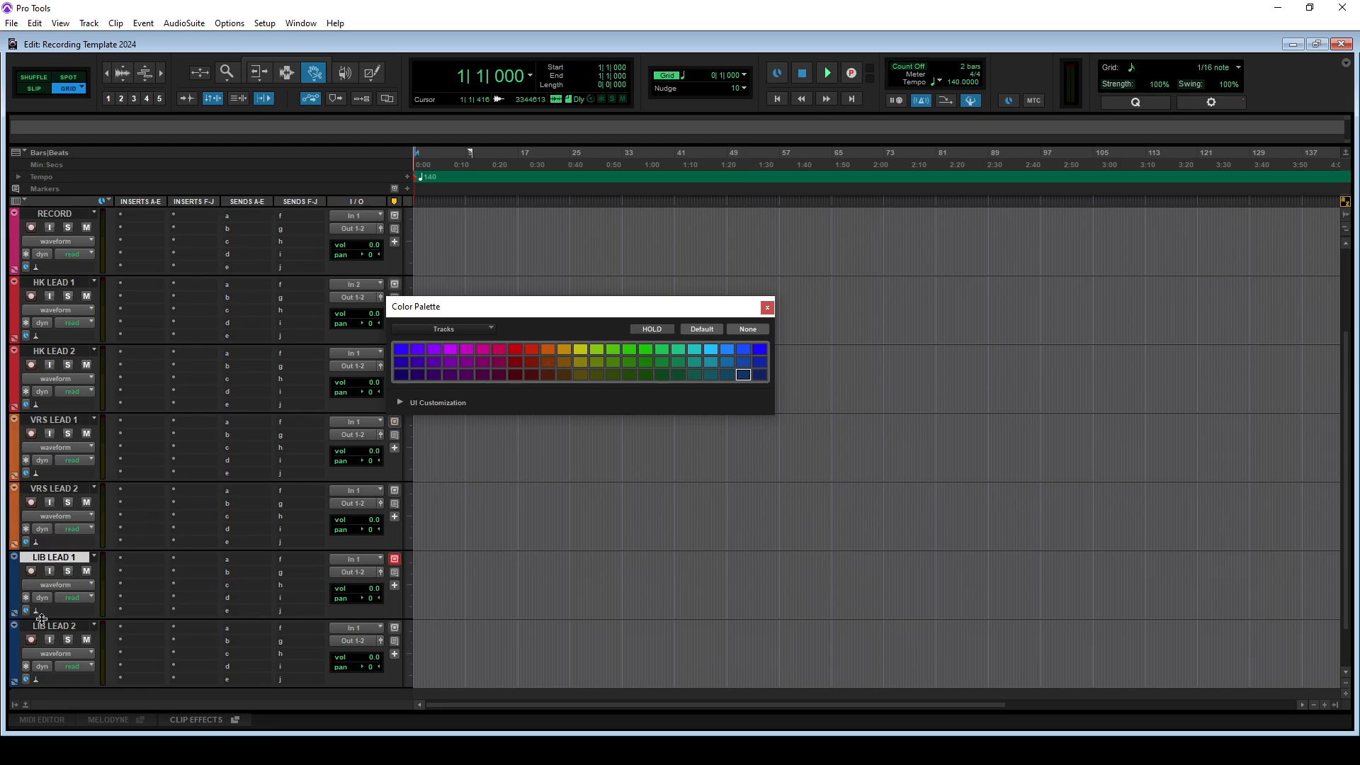
click(569, 350)
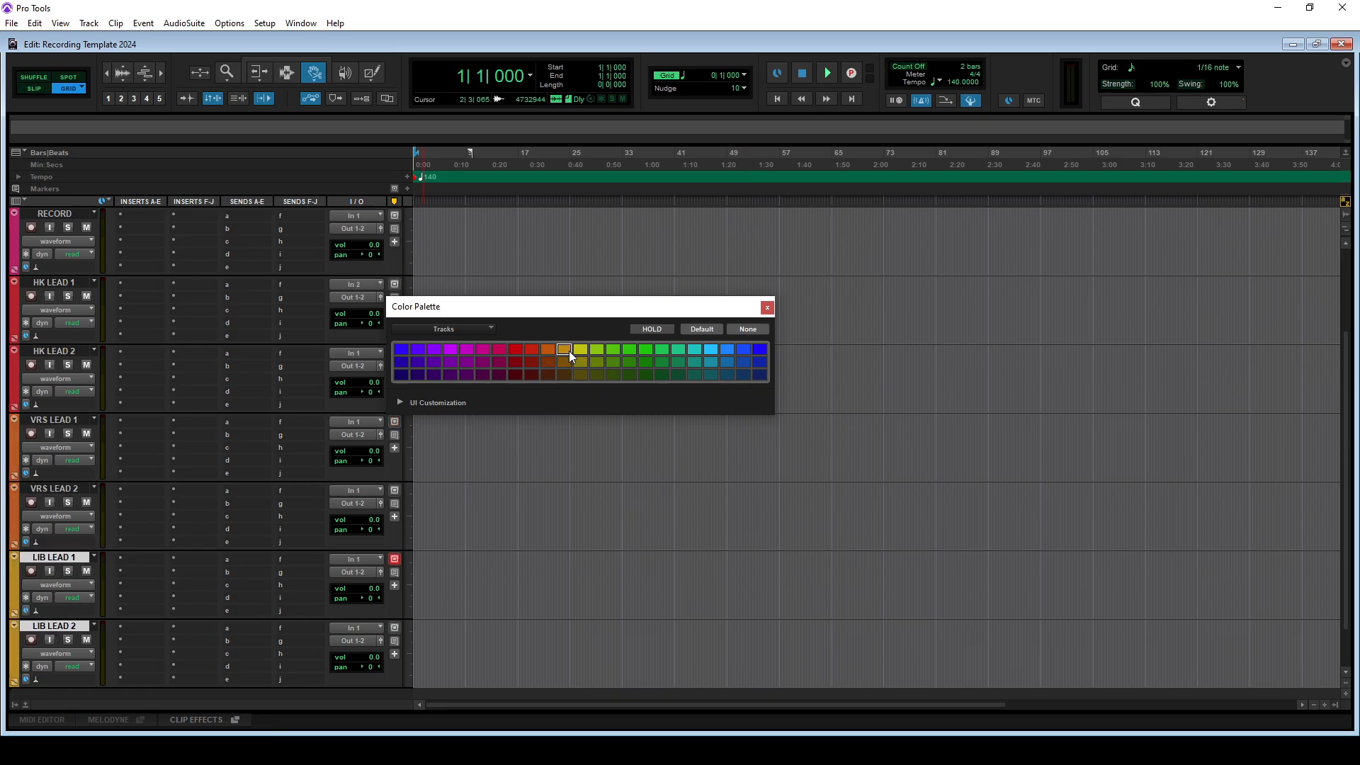
scroll(336, 481, down, 3)
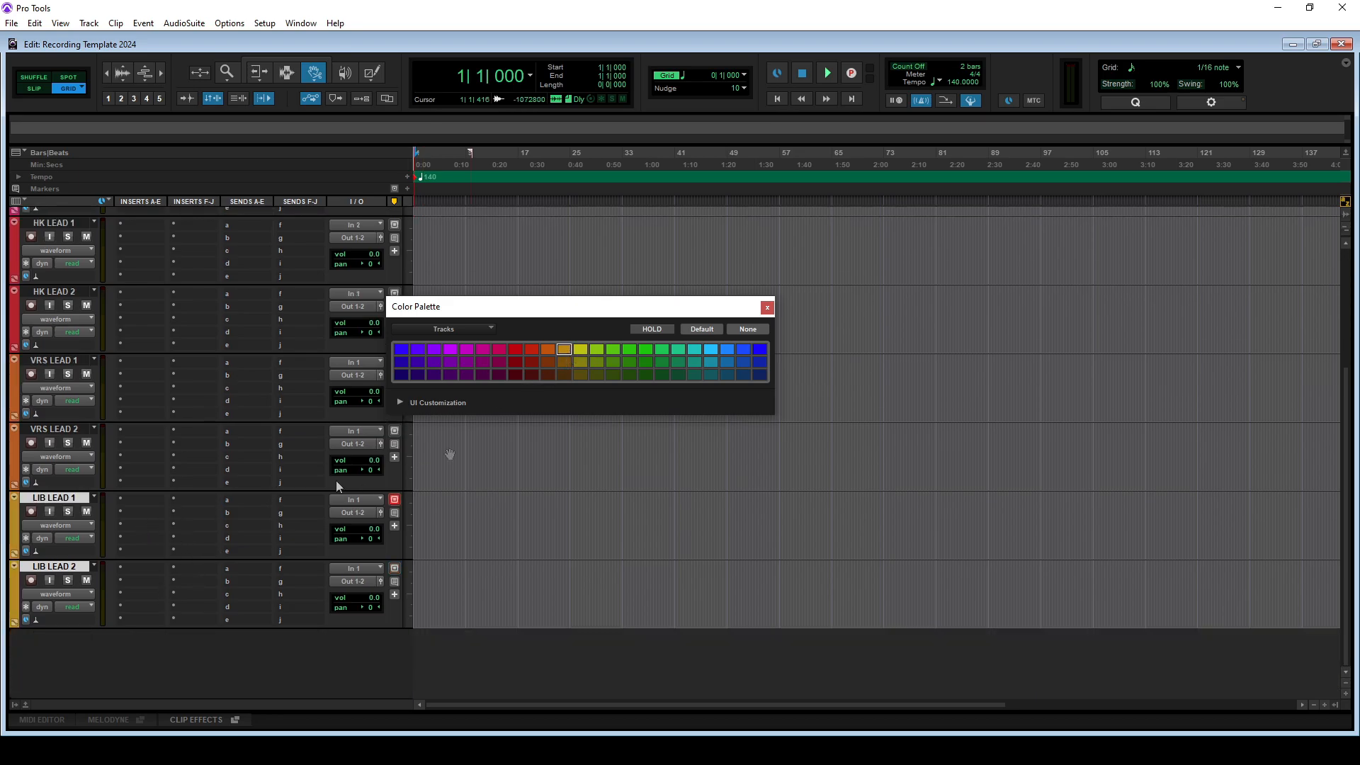
click(581, 349)
click(766, 306)
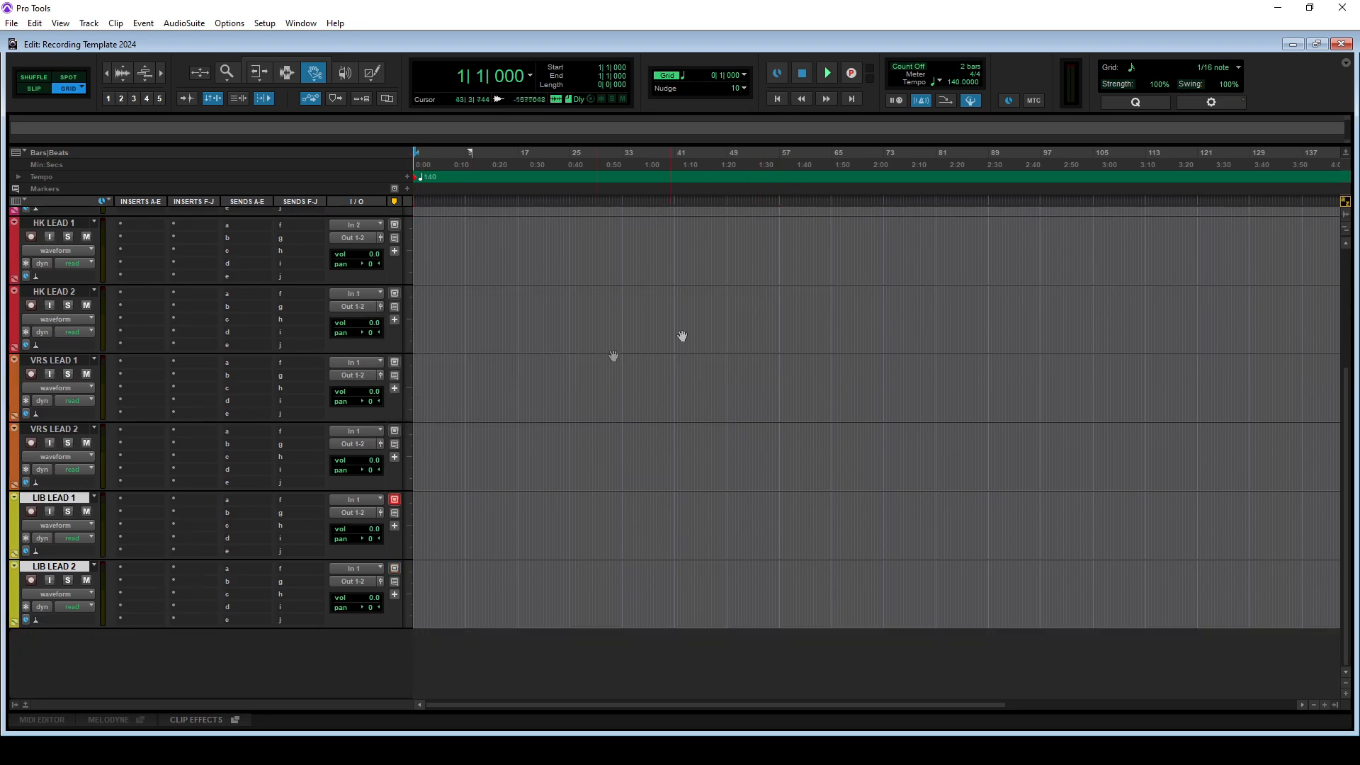
Load Auto-Tune Pro (mono) in the first insert slot of the RECORD track
scroll(250, 439, up, 5)
click(147, 351)
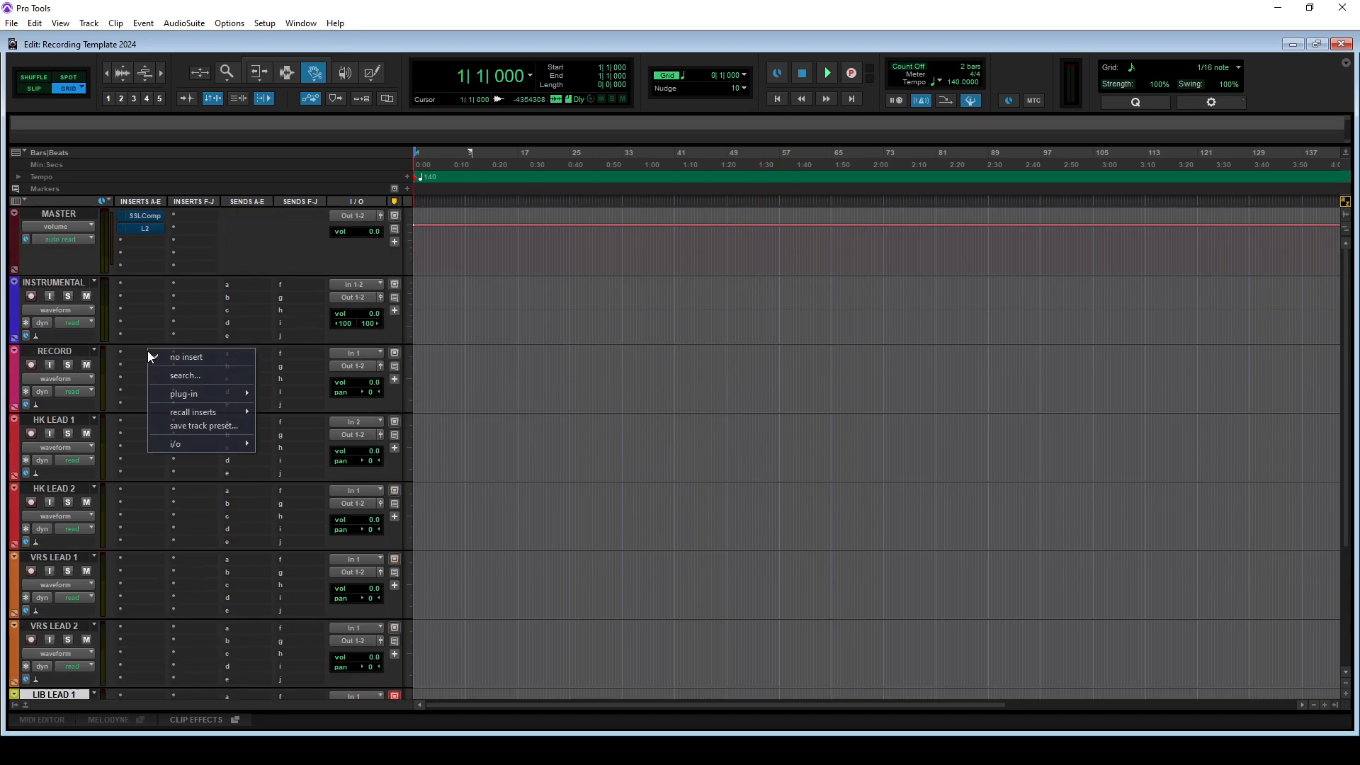
click(186, 375)
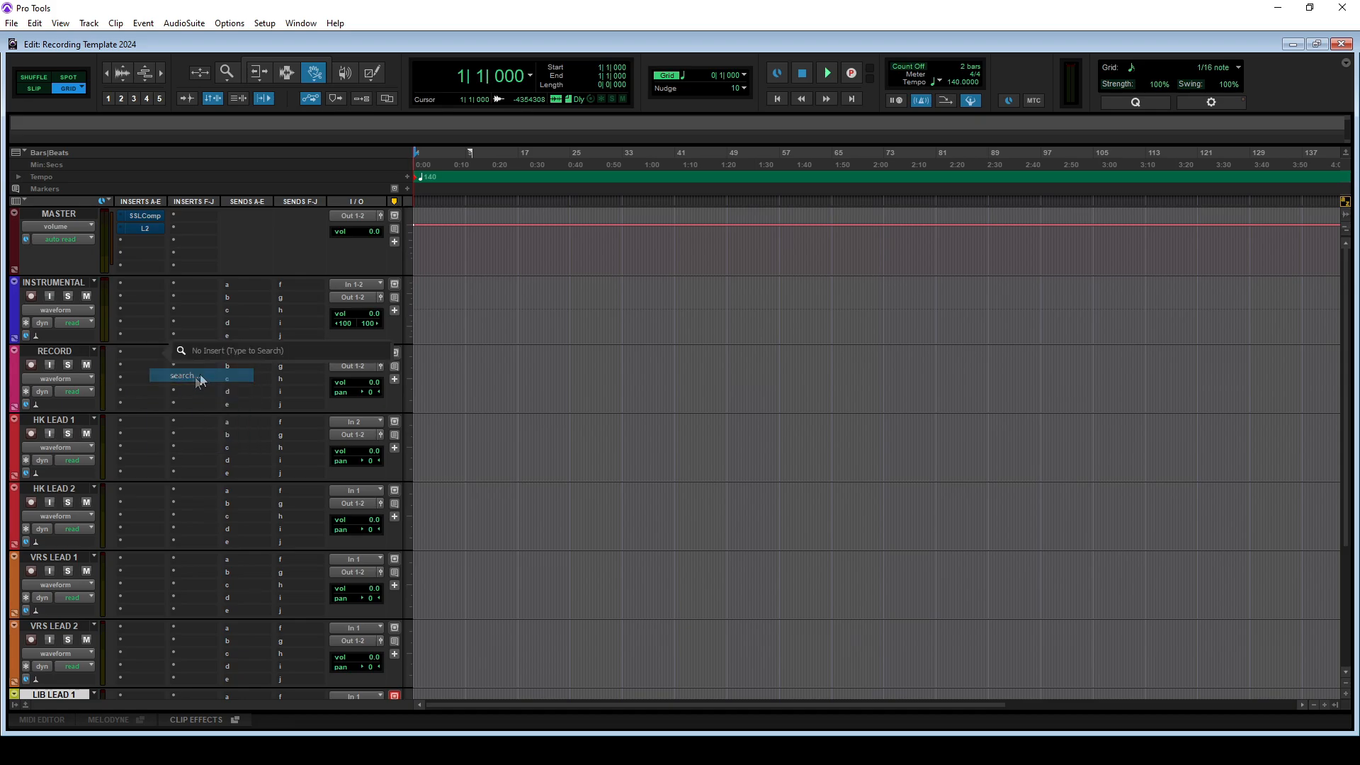
text(AUTo)
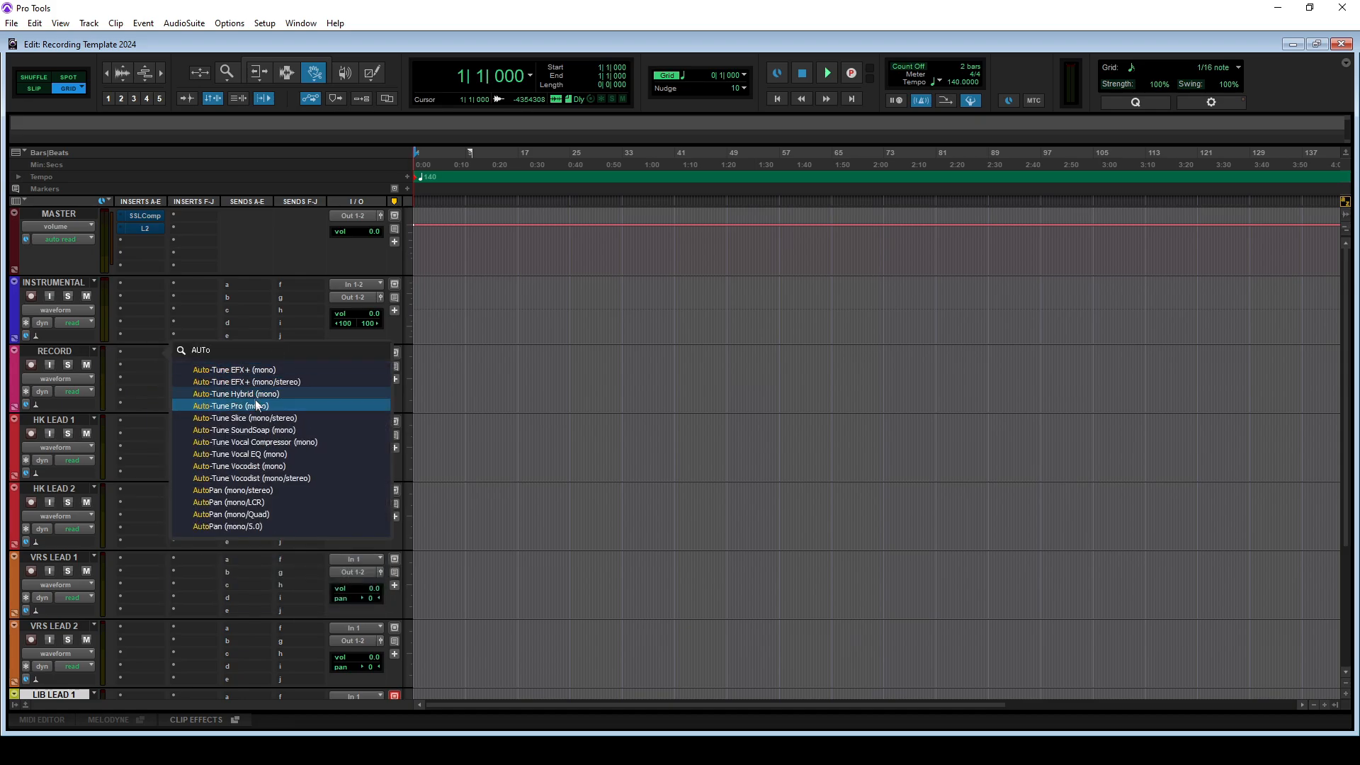
click(259, 403)
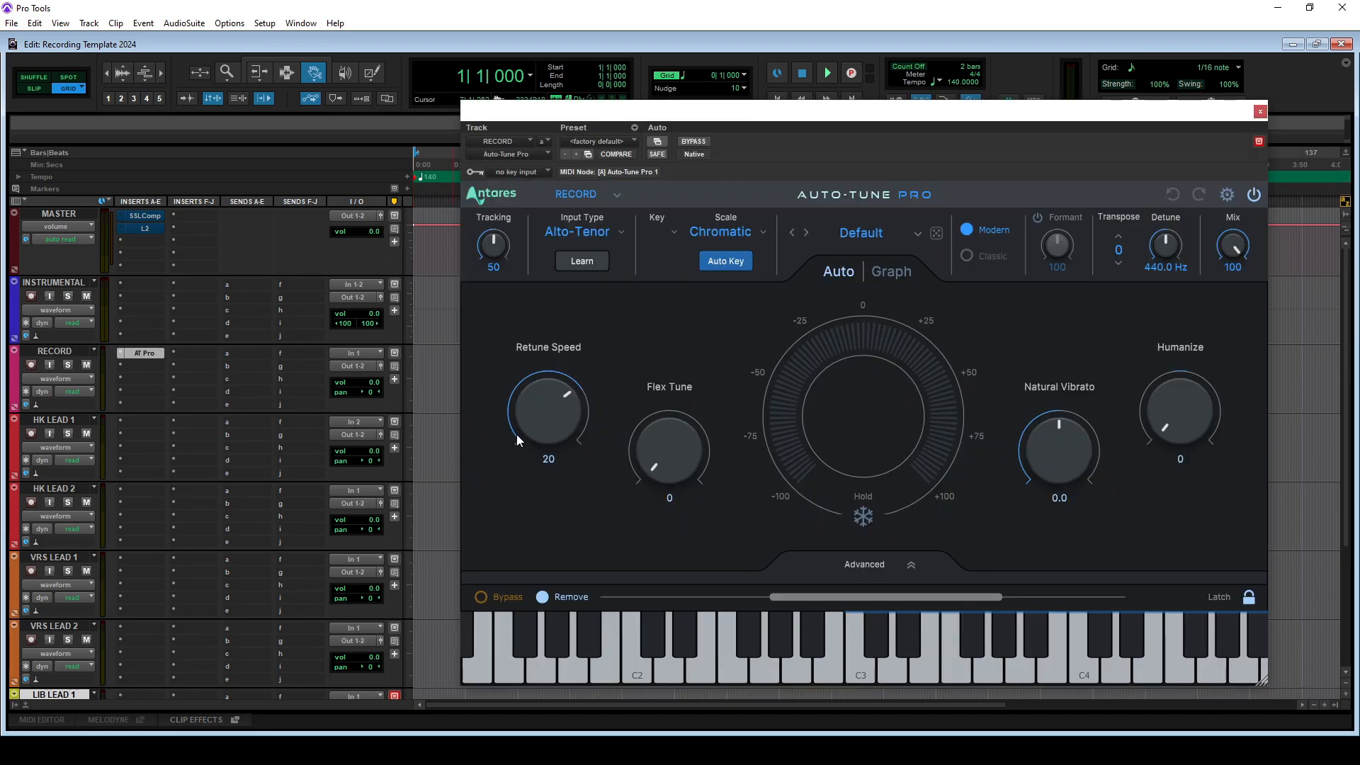
Set the RECORD track's Auto-Tune Pro to Retune Speed 10, key C and Tracking 25
drag(516, 434, 547, 427)
click(662, 232)
click(654, 259)
drag(500, 245, 513, 246)
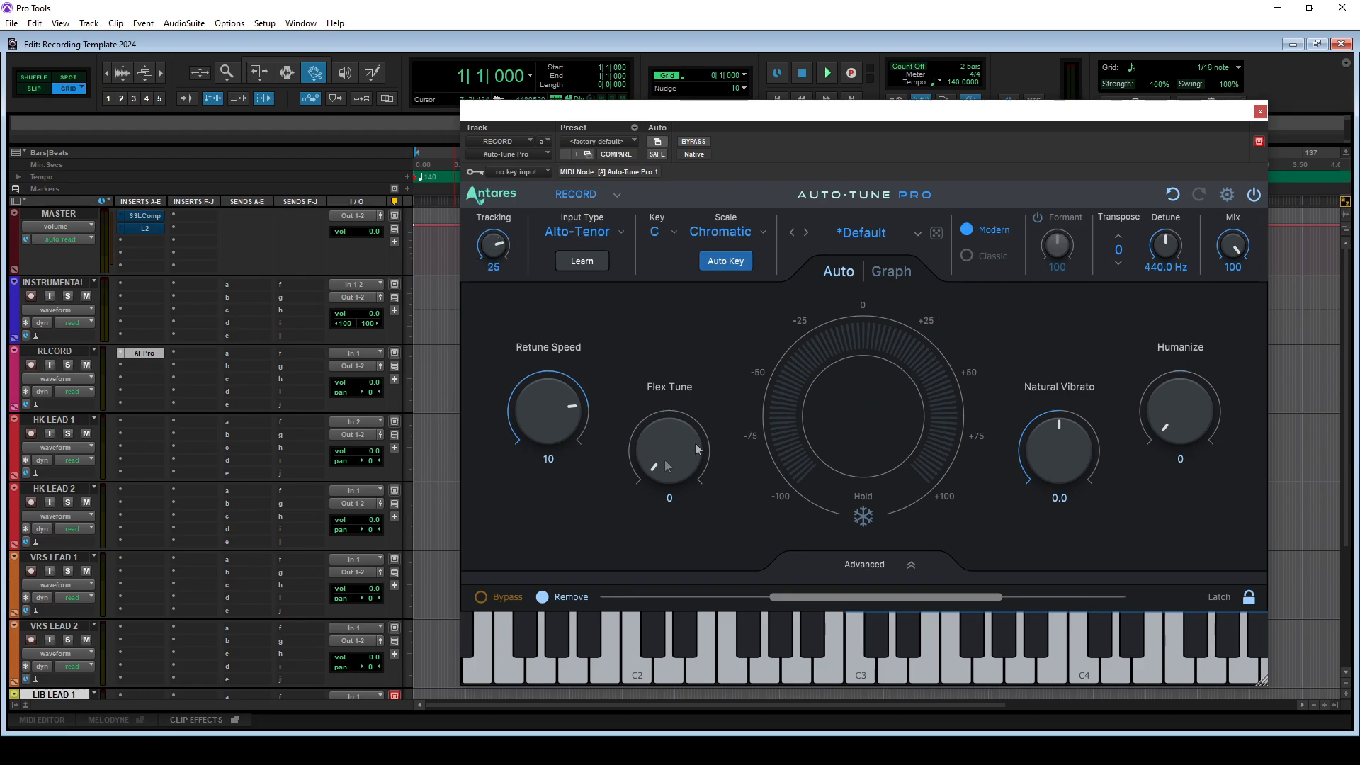
click(1260, 112)
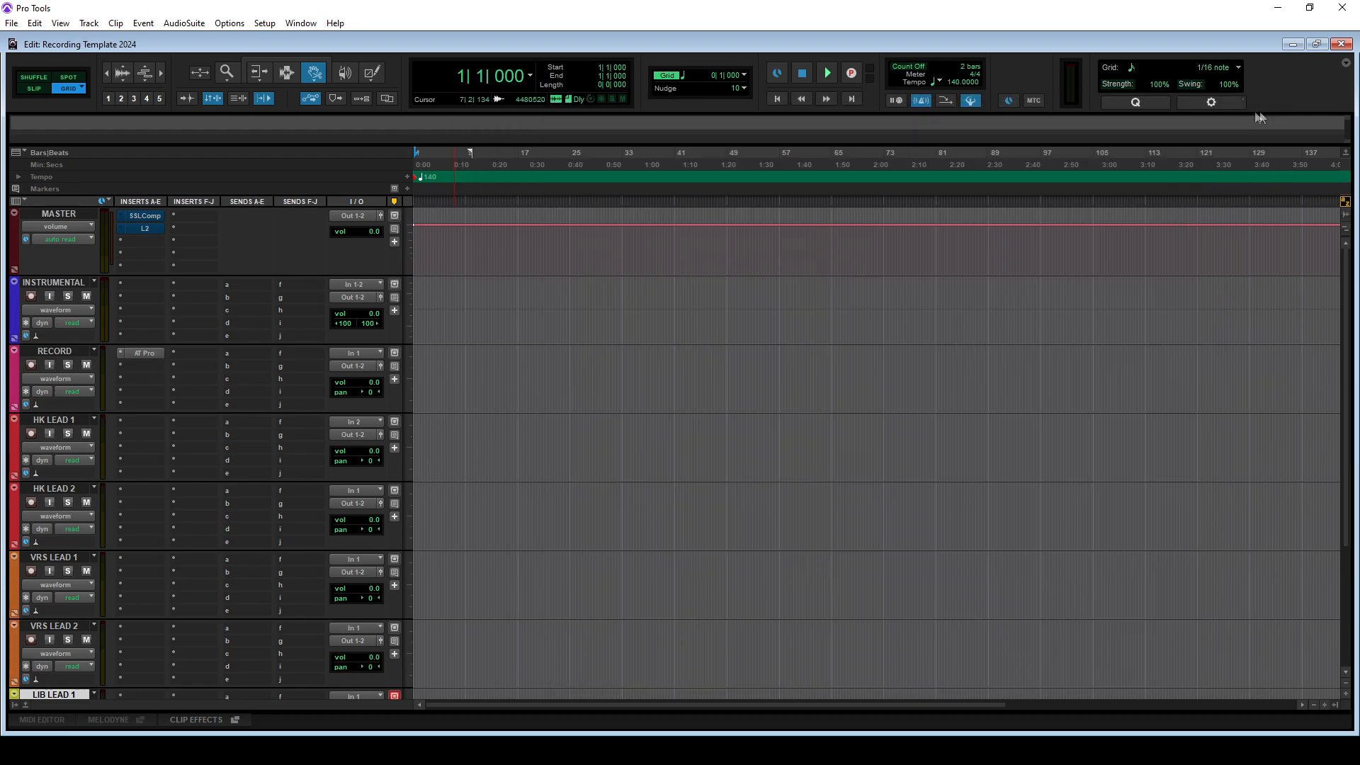
Copy the configured Auto-Tune Pro insert to all HK, VRS and LIB lead tracks, and check the copy on LIB LEAD 1
drag(138, 356, 148, 632)
scroll(158, 638, down, 2)
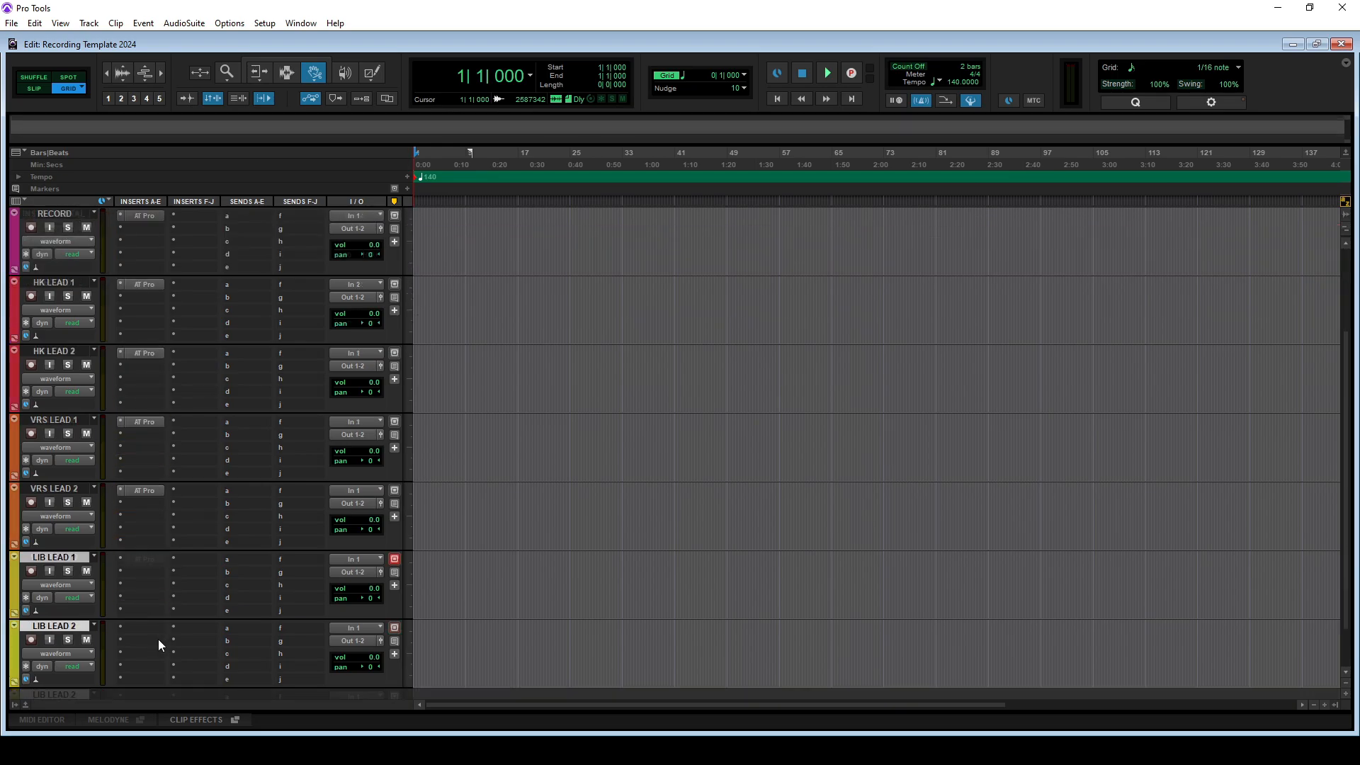
drag(149, 496, 145, 640)
click(143, 559)
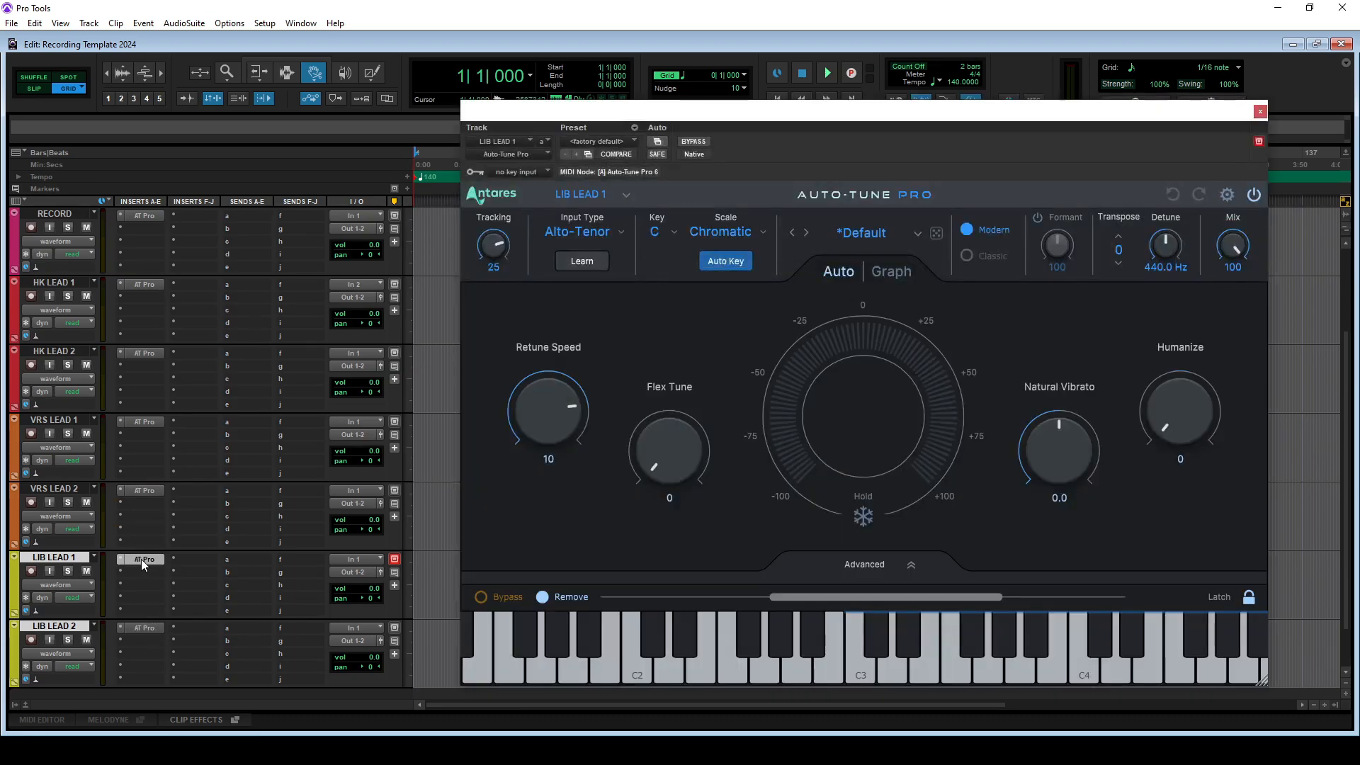
click(142, 559)
Load the SSLChannel plug-in in the second insert slot of the RECORD track with the Lead Vox preset
scroll(275, 508, up, 2)
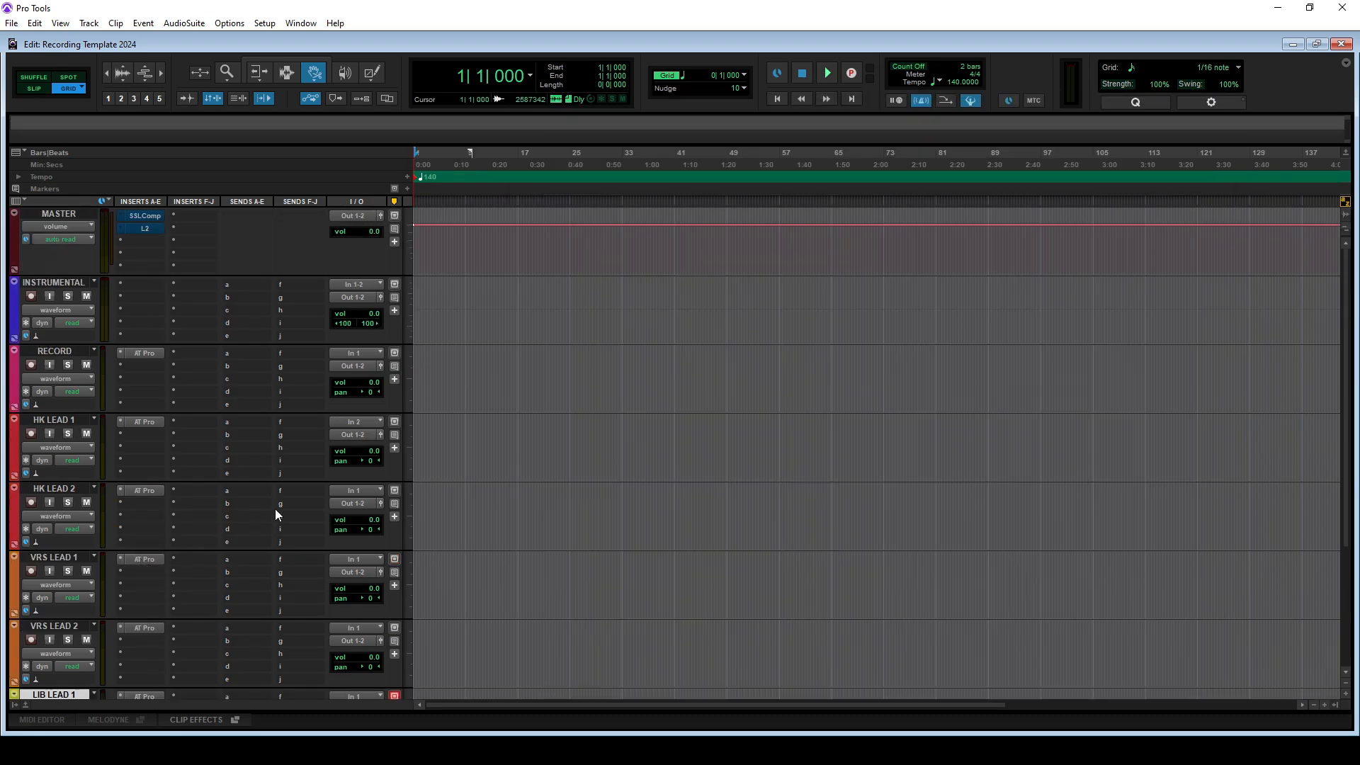
click(136, 370)
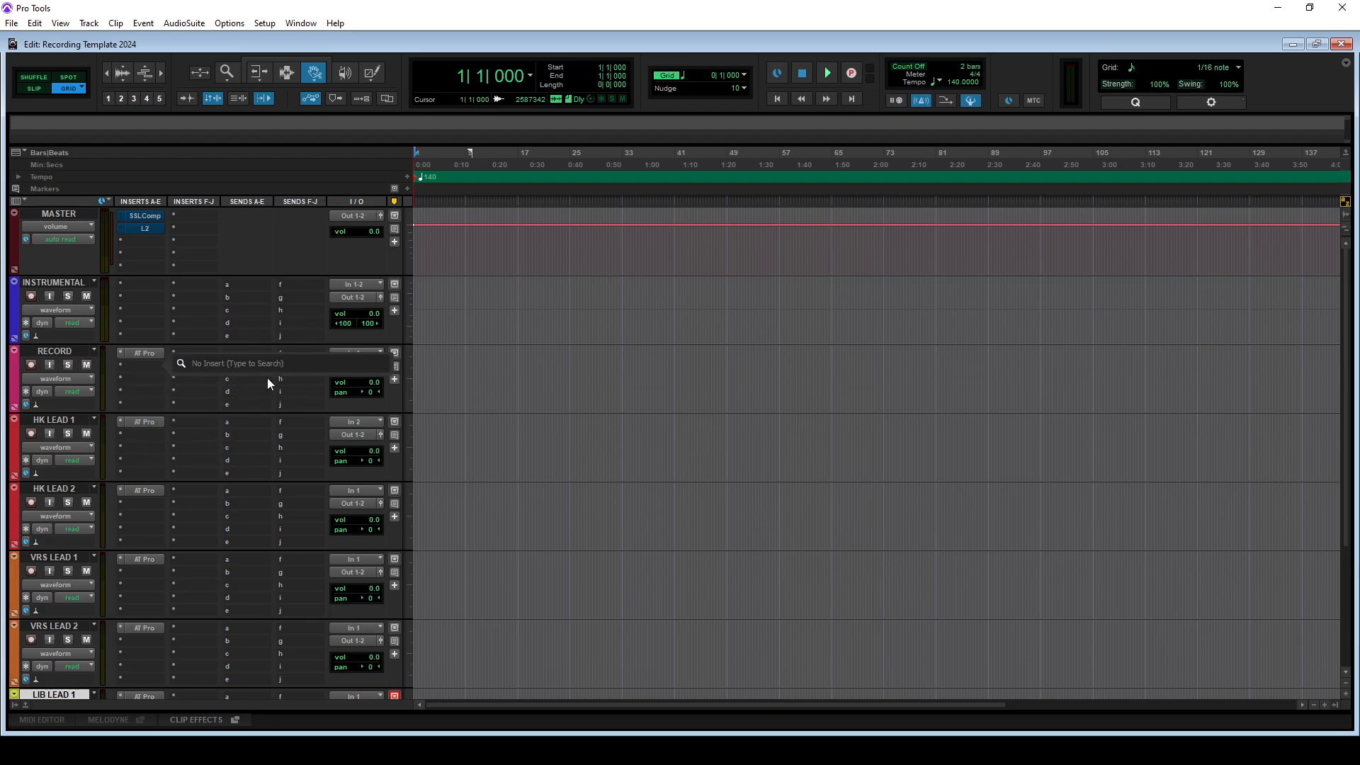
text(ssl)
click(210, 394)
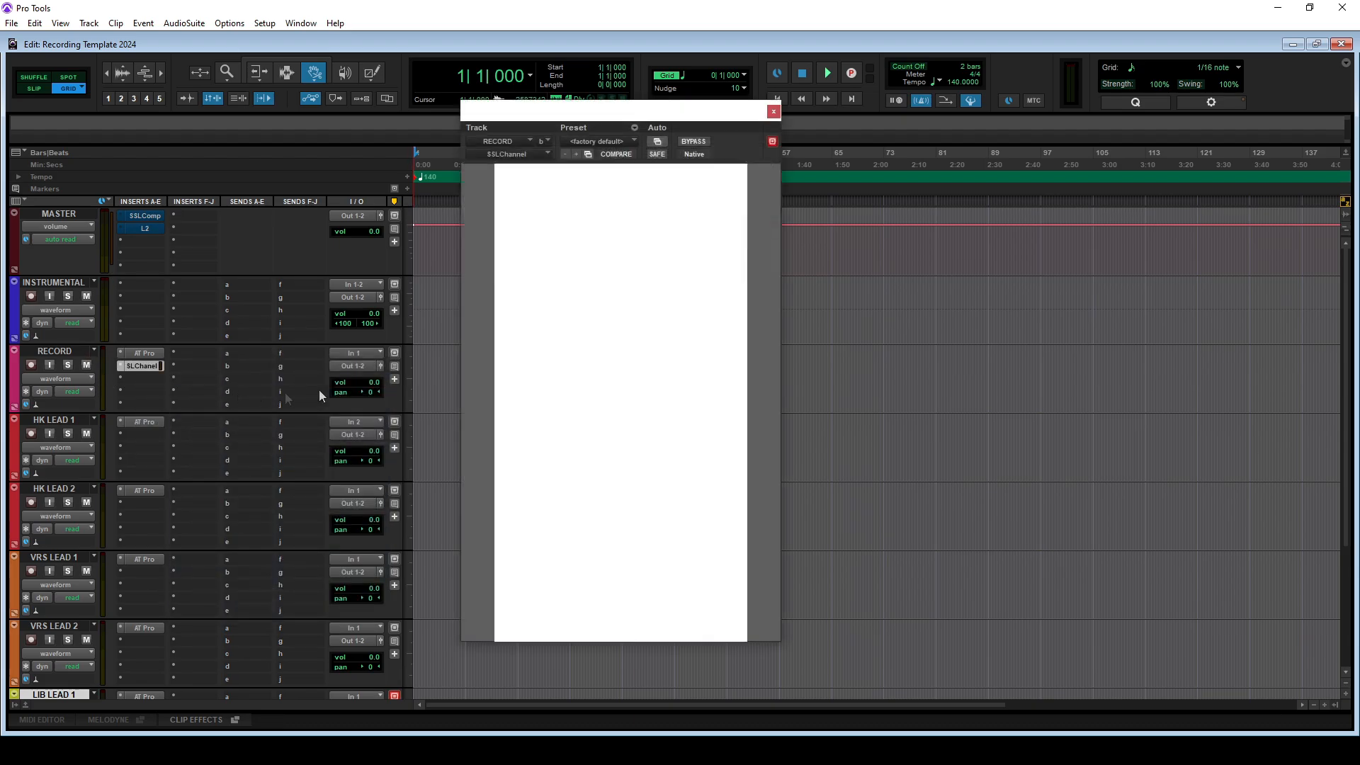
click(559, 182)
click(616, 336)
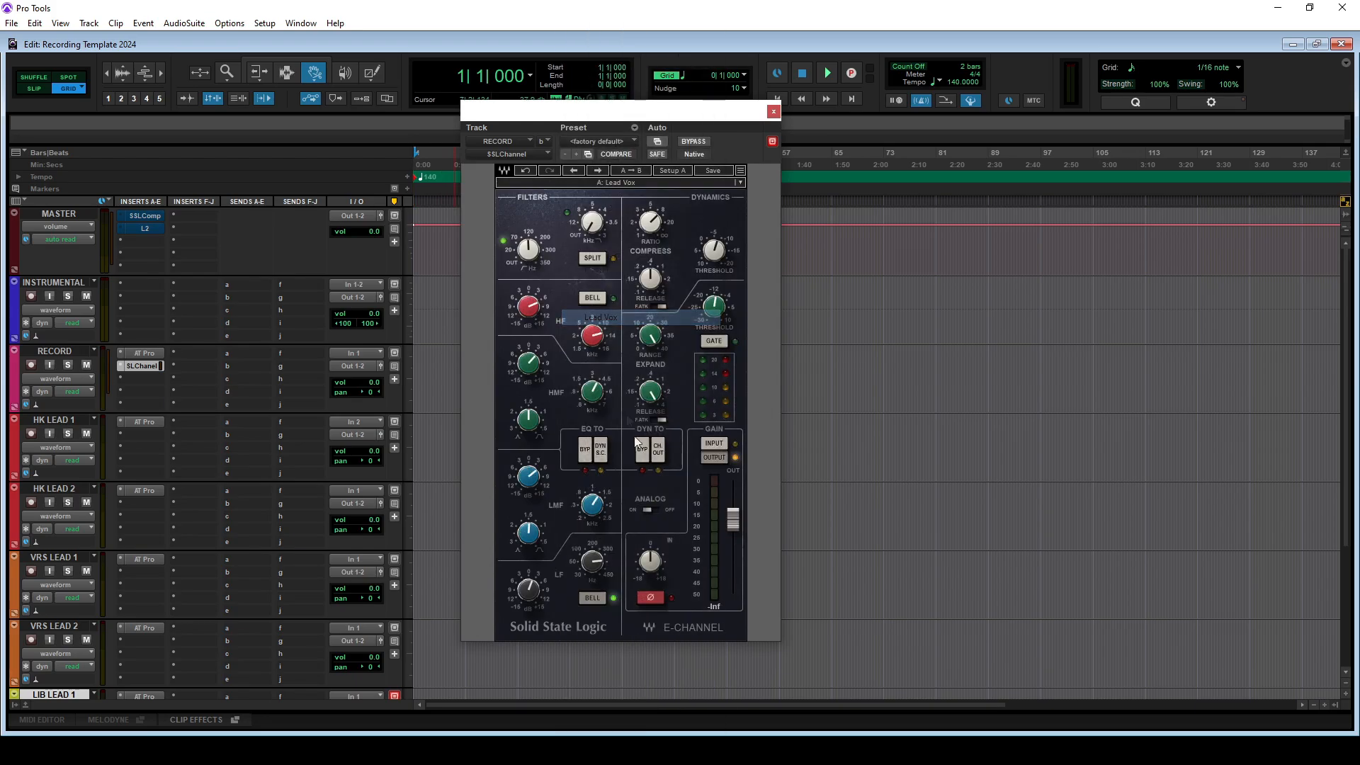
Load the UADx 1176 Rev A Compressor (mono) in the third insert slot of the RECORD track
click(773, 111)
click(129, 380)
click(185, 404)
text(117)
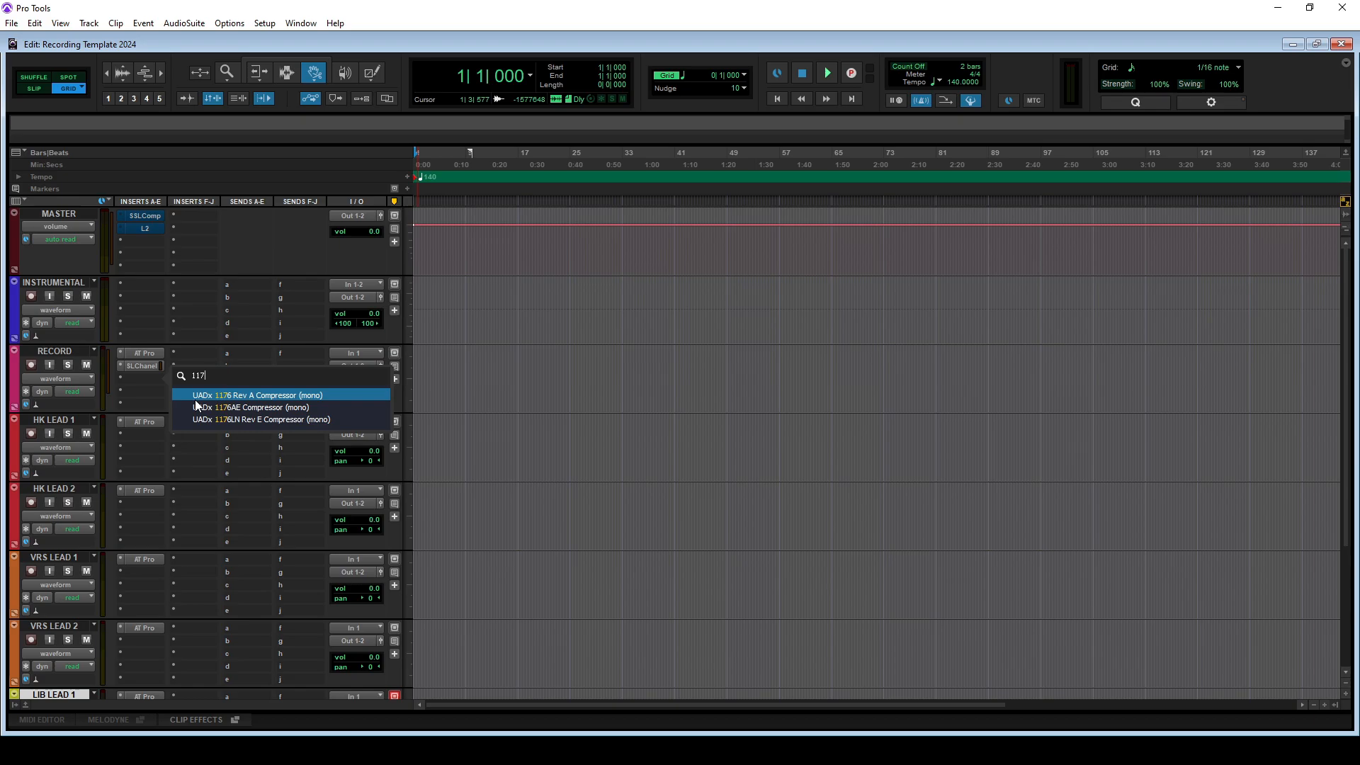
click(294, 393)
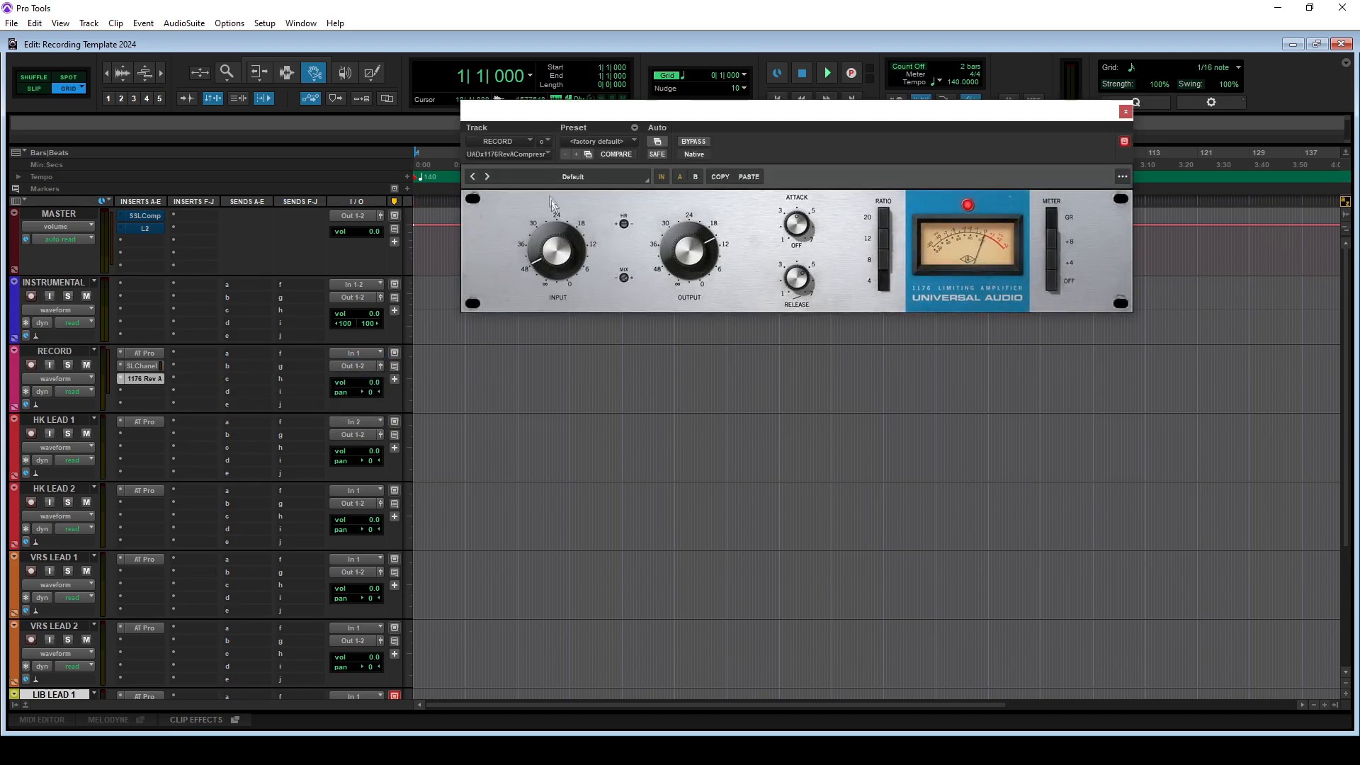
Apply the Background Vocals preset from the Vocal type to the RECORD track's 1176 Rev A and close the plug-in
click(556, 178)
click(344, 275)
click(265, 342)
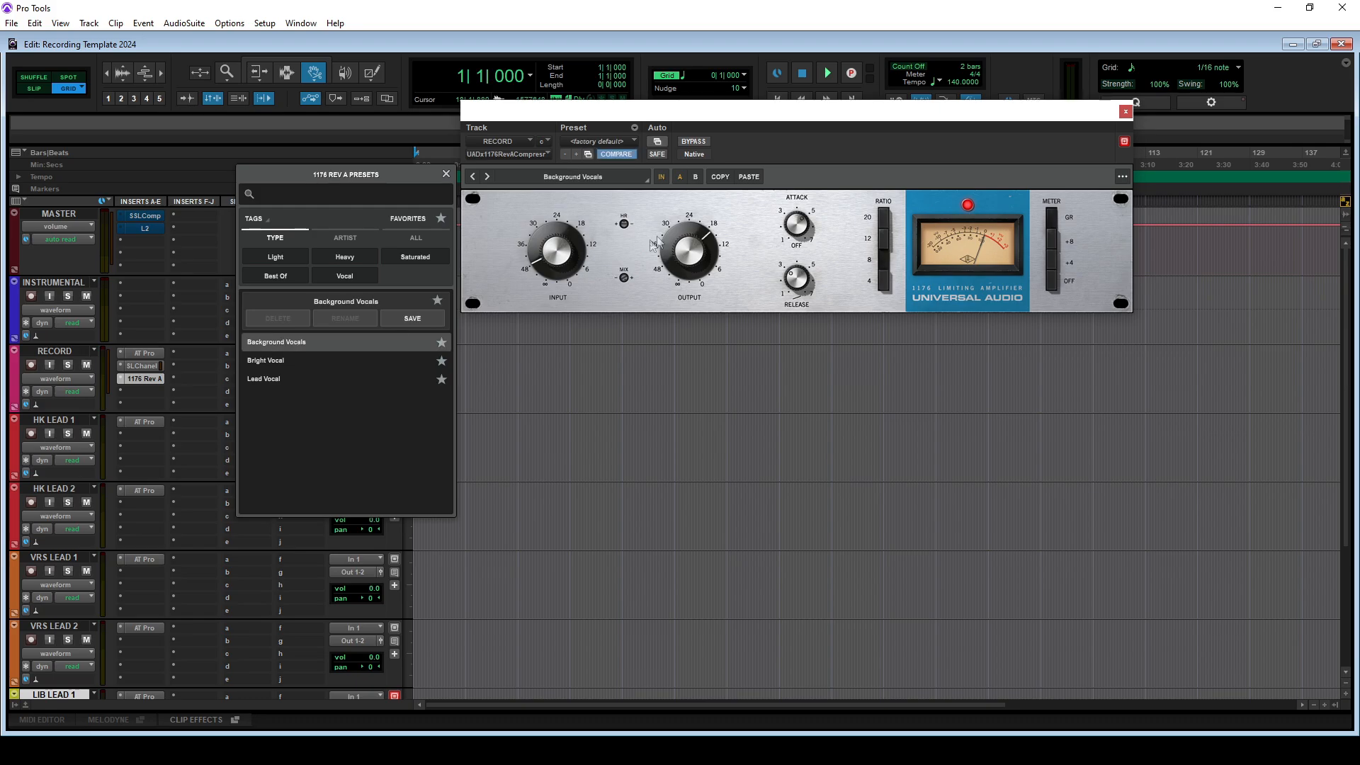
click(493, 191)
click(1125, 111)
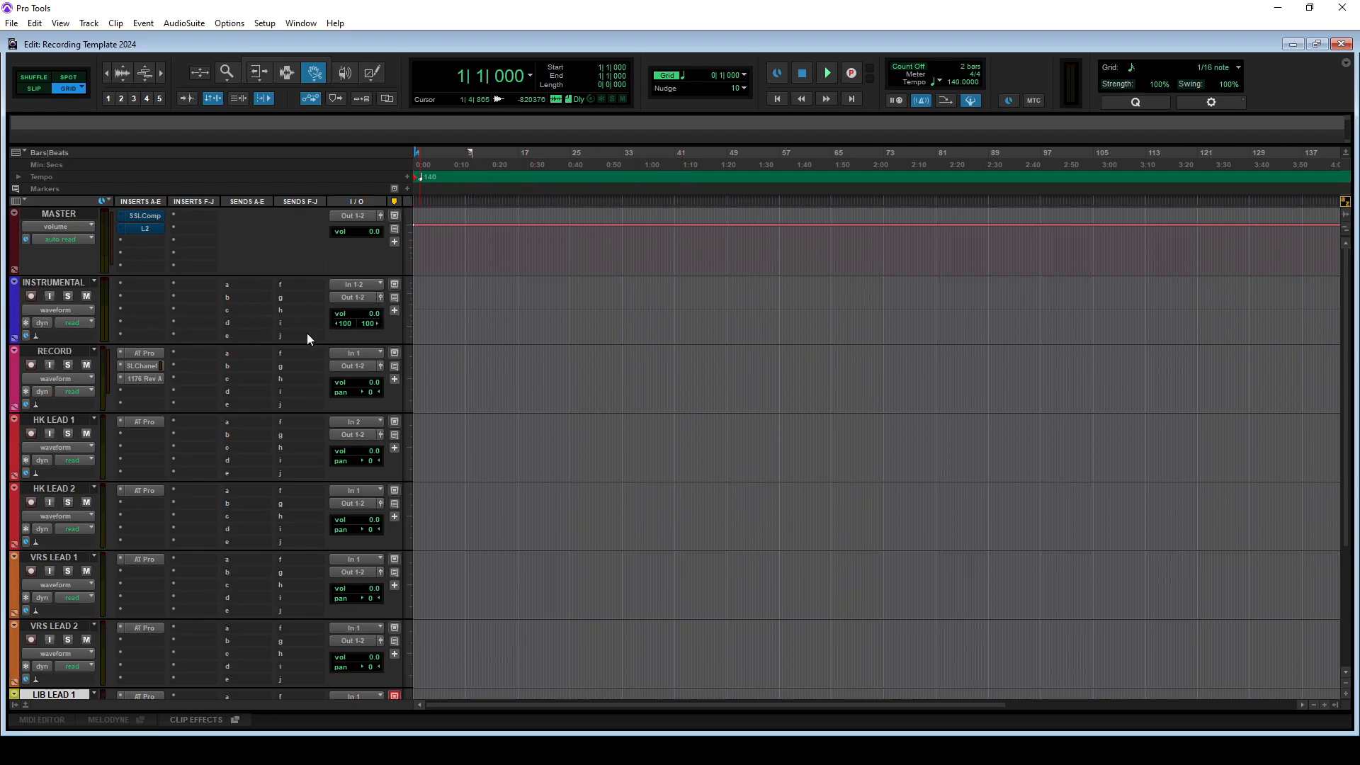
Create five new stereo aux tracks and move them below the LIB LEAD 2 track
click(73, 276)
click(73, 214)
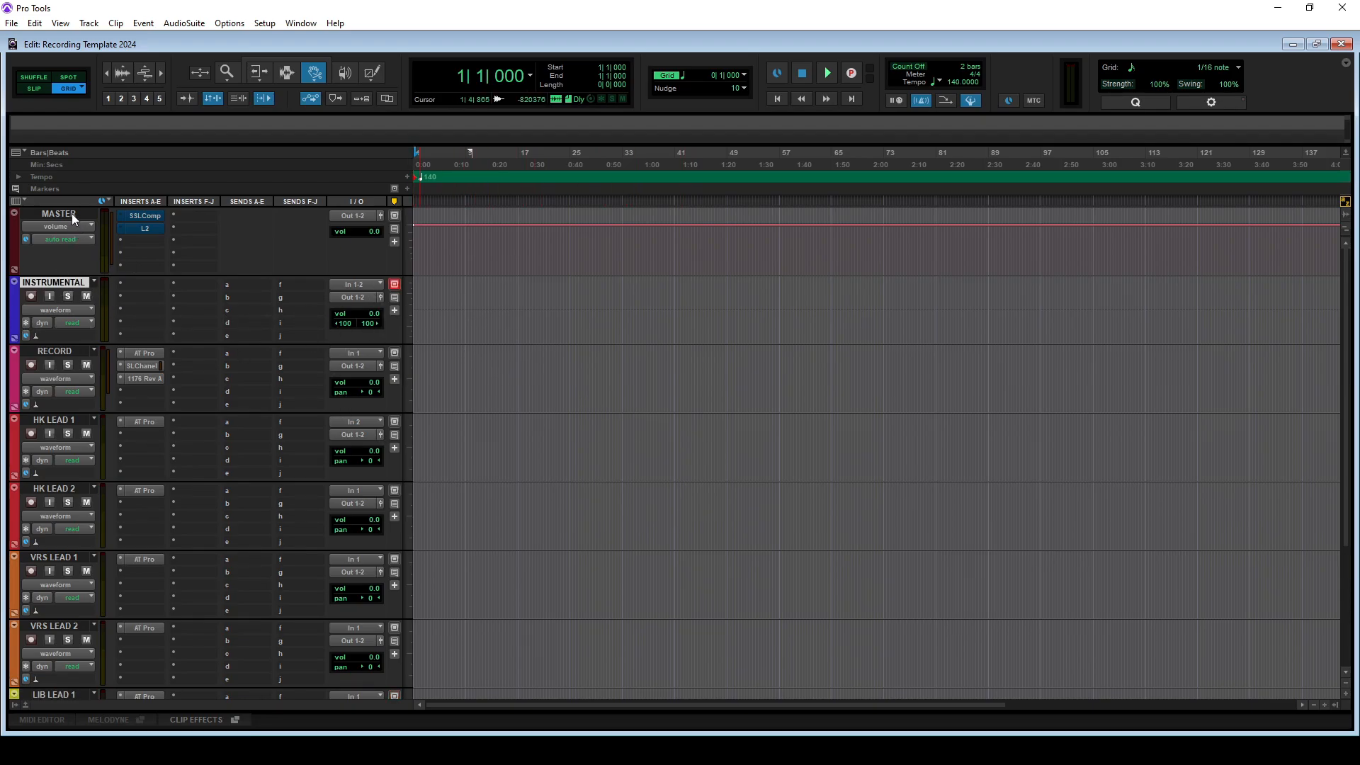
click(58, 352)
scroll(58, 354, down, 3)
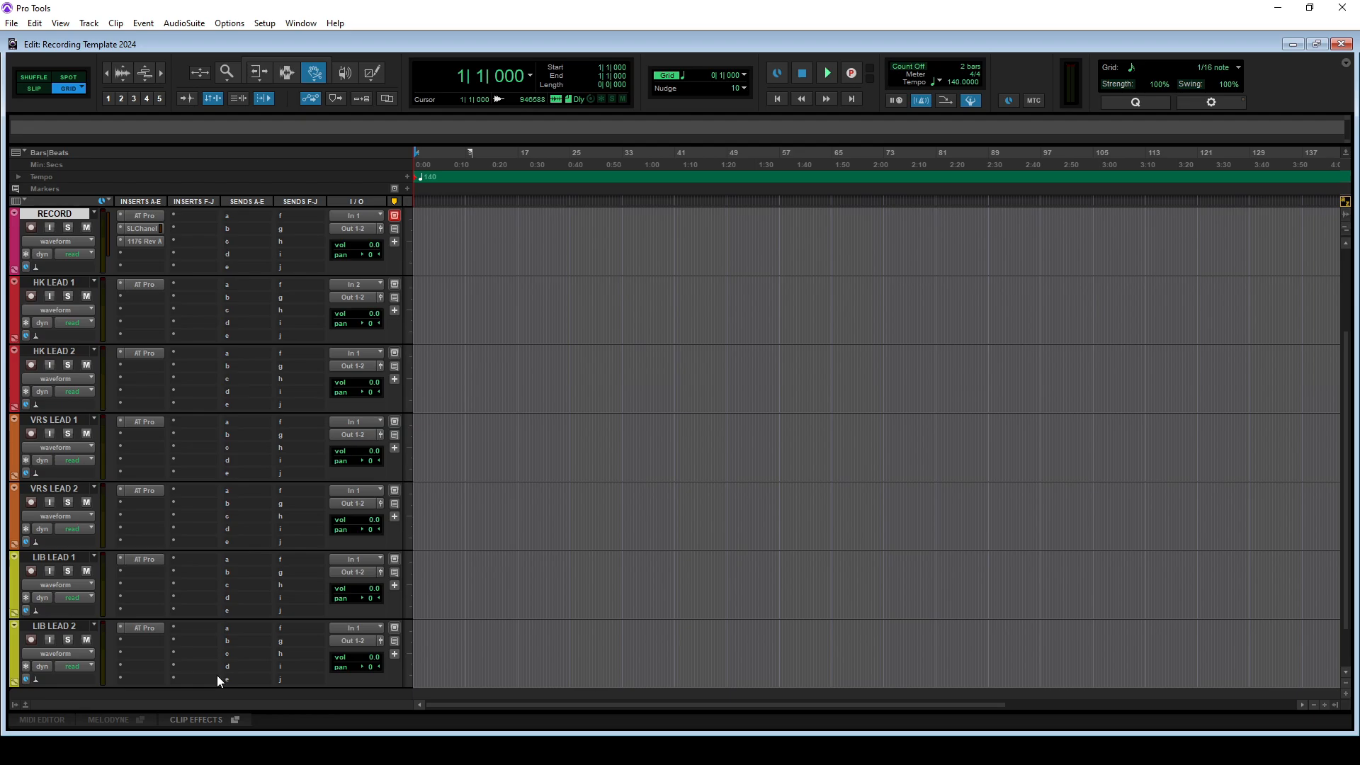
key(ctrl+shift+n)
click(532, 253)
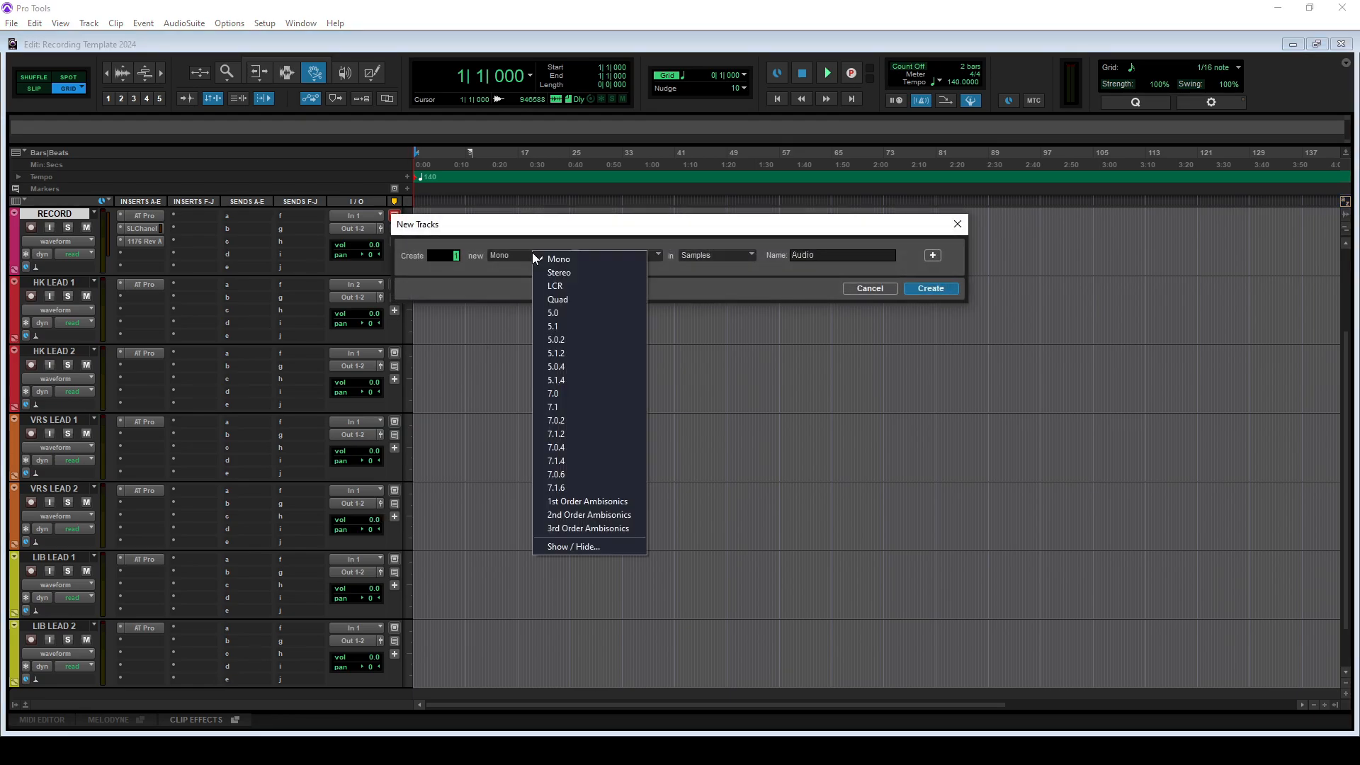
click(559, 273)
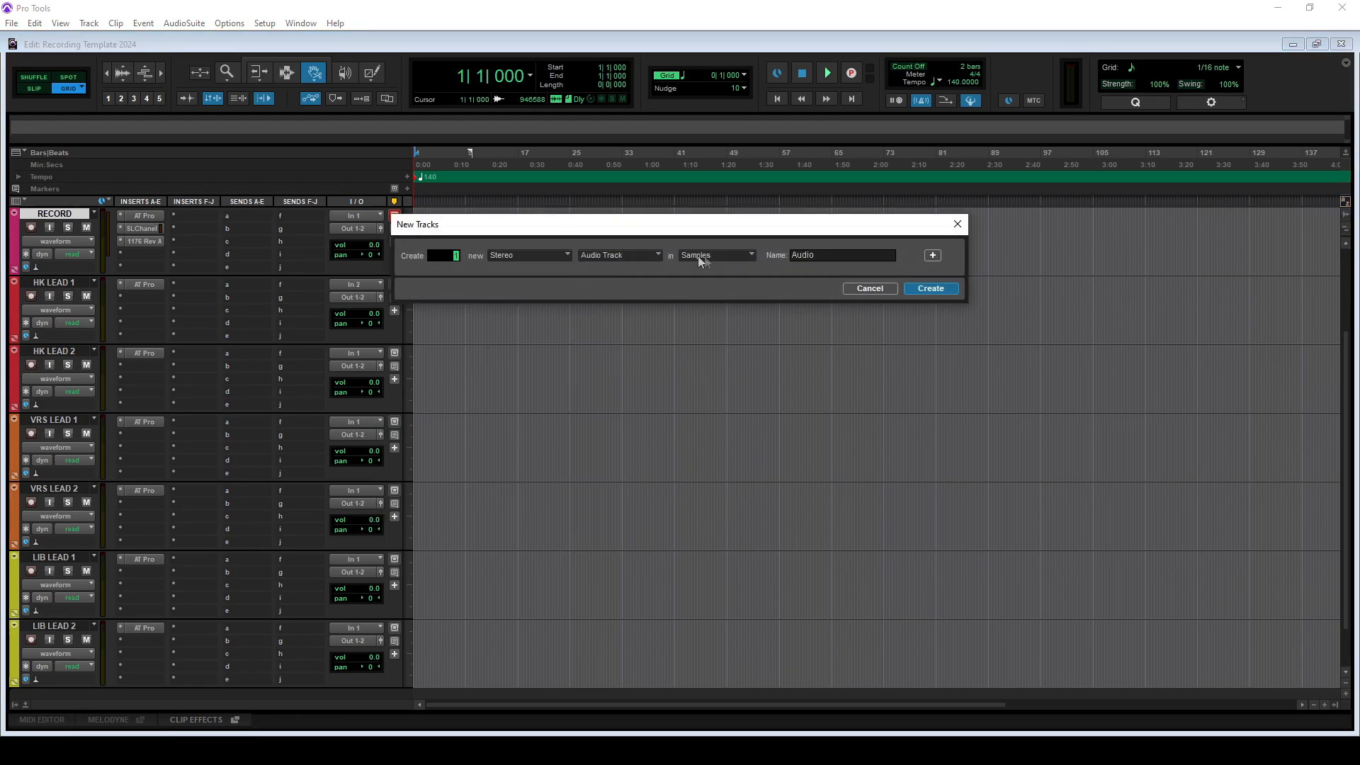
click(604, 257)
click(694, 300)
key(Return)
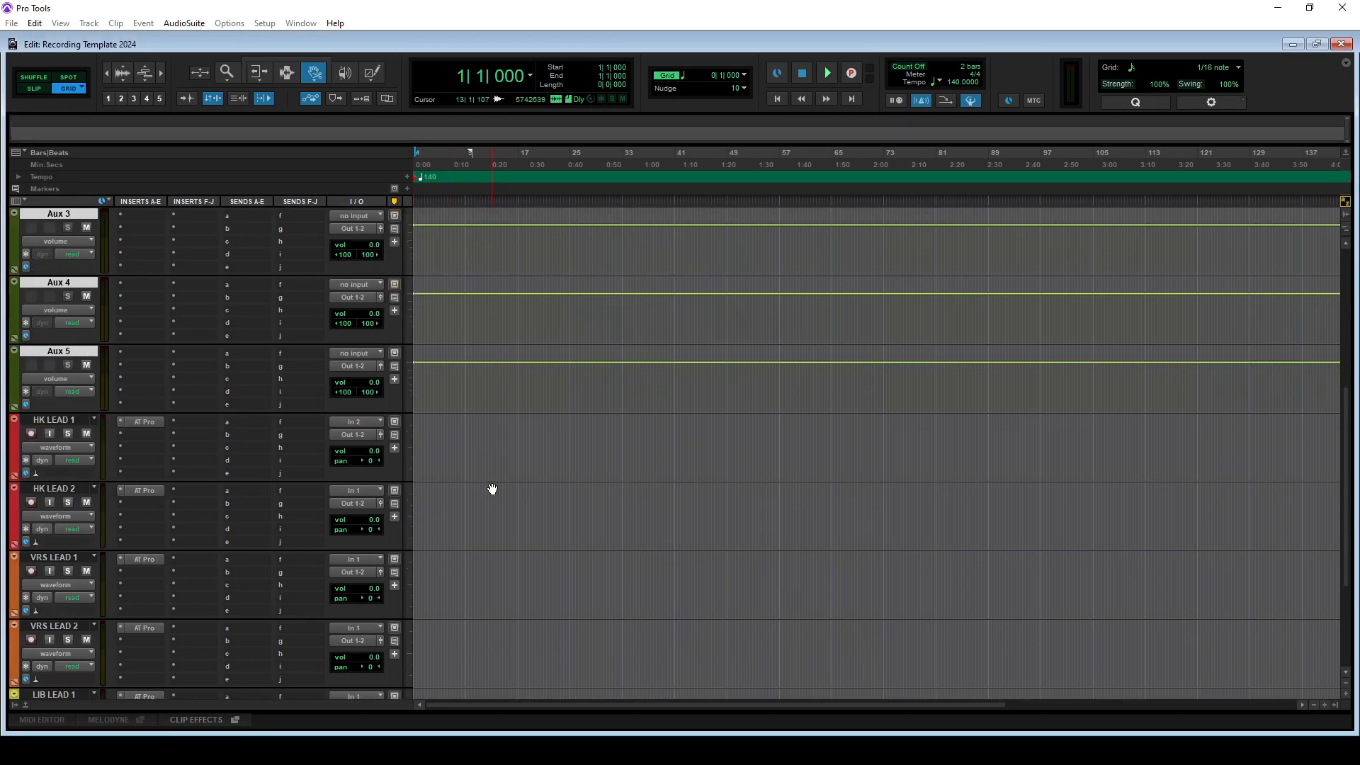
drag(65, 280, 65, 647)
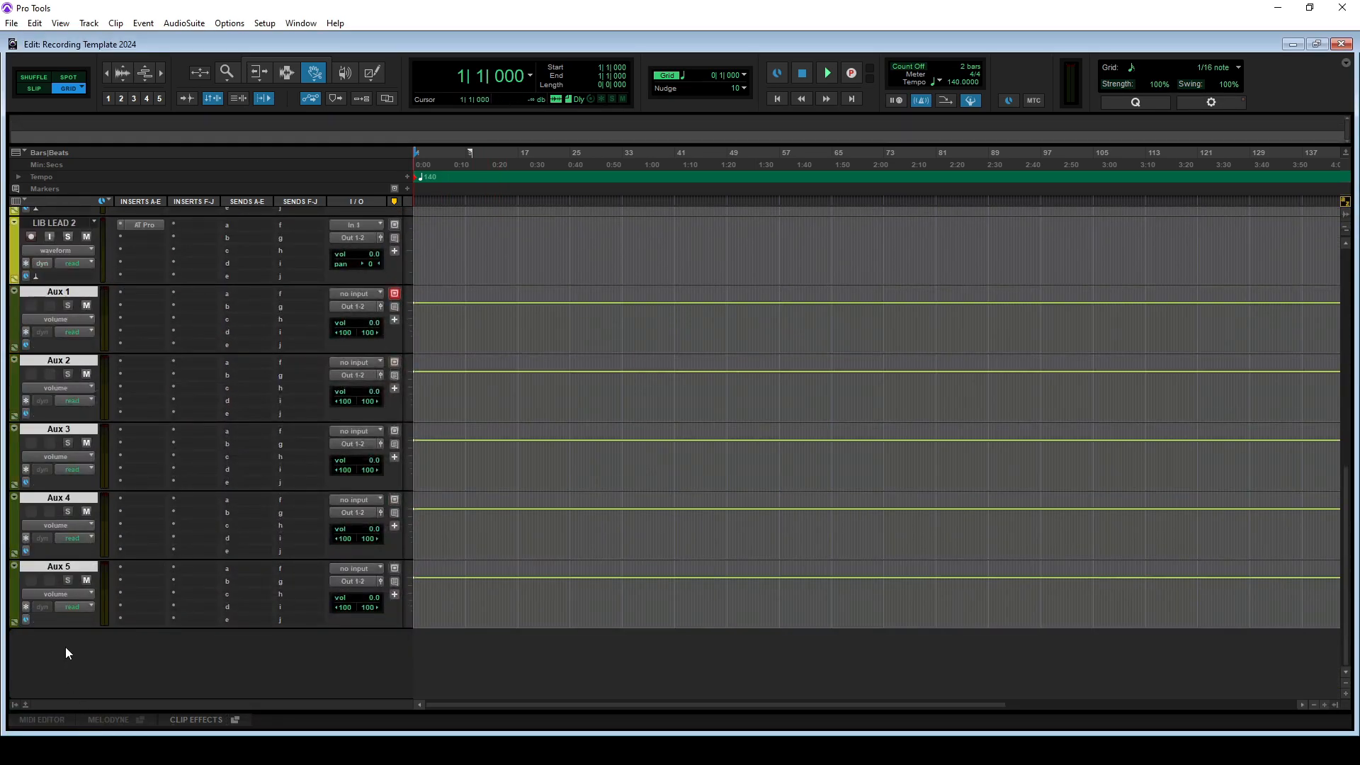
Rename the Aux 1 track as MAIN MIX and the Aux 2 track as ADLIB MIX
click(78, 292)
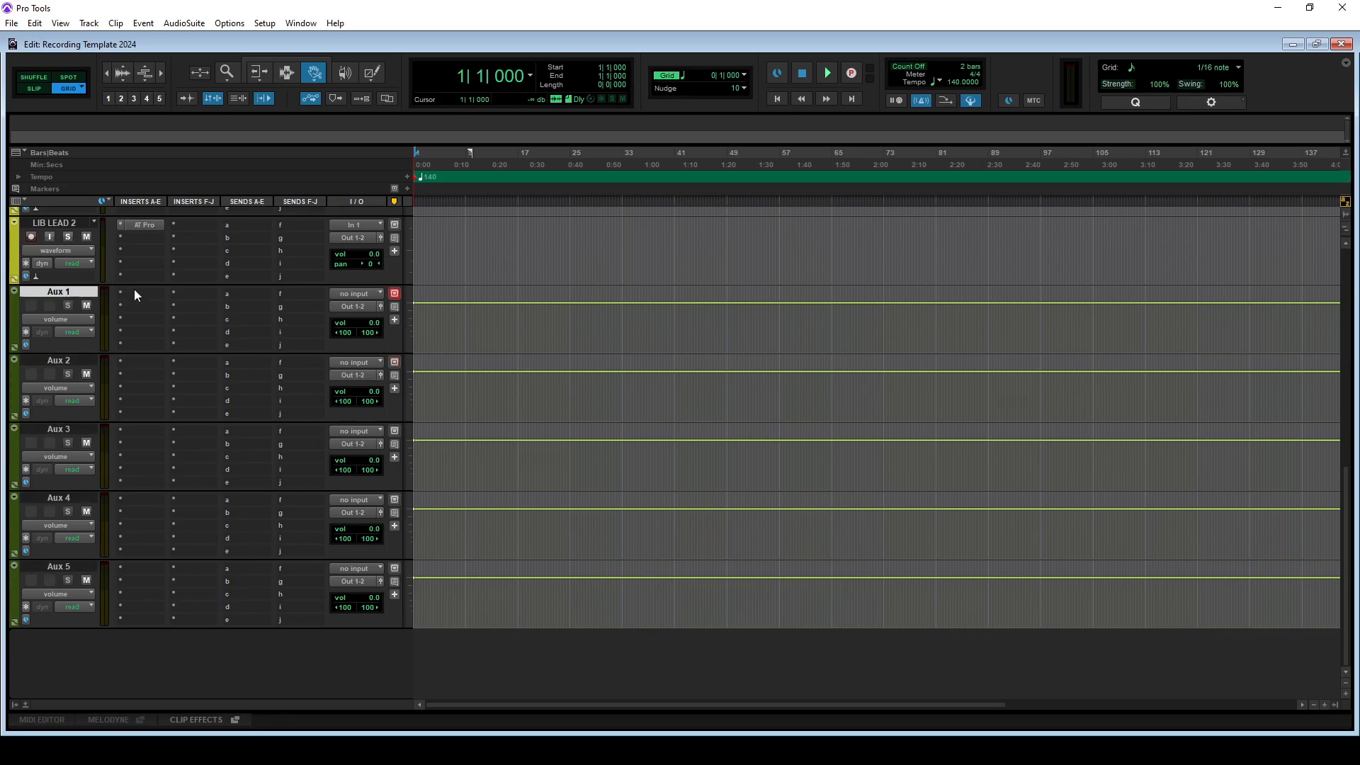
double_click(69, 293)
text(maIN MIX)
key(Return)
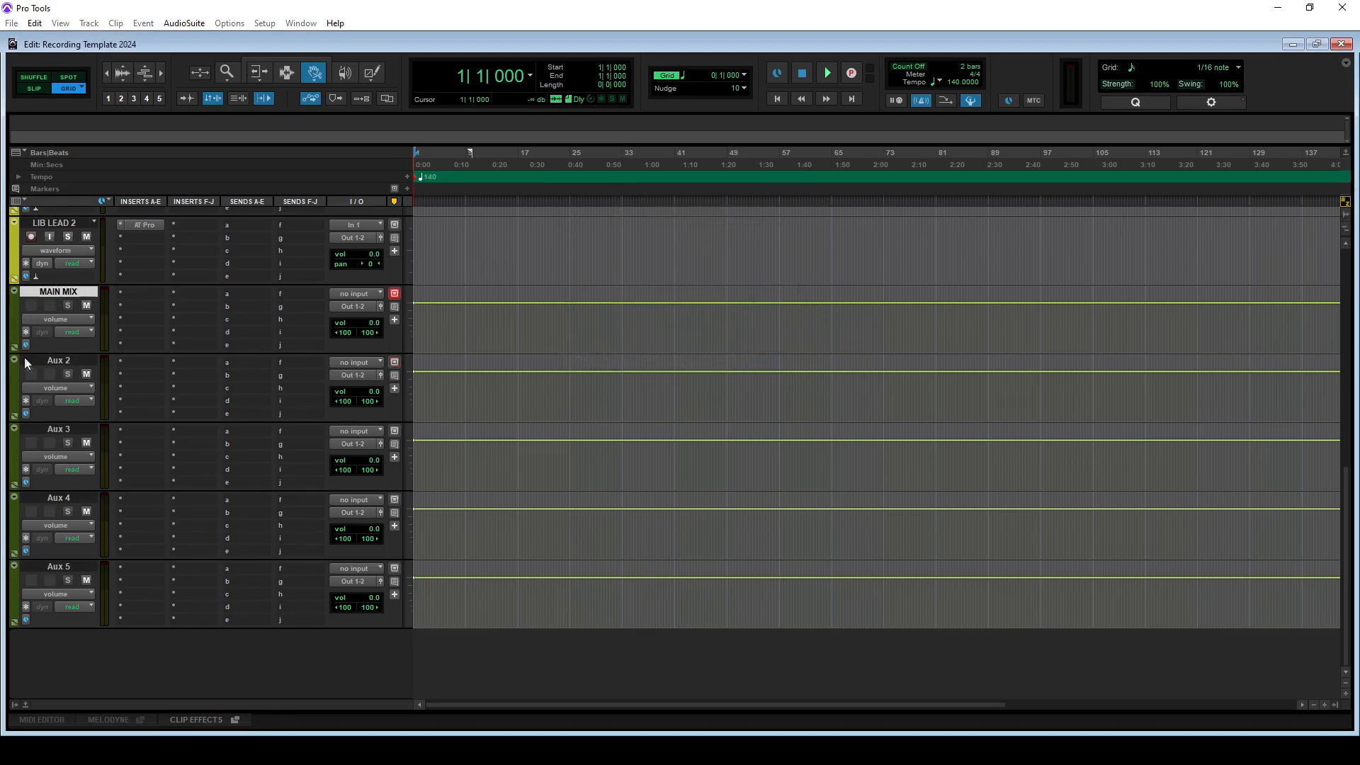
double_click(70, 359)
text(ADL)
key(Return)
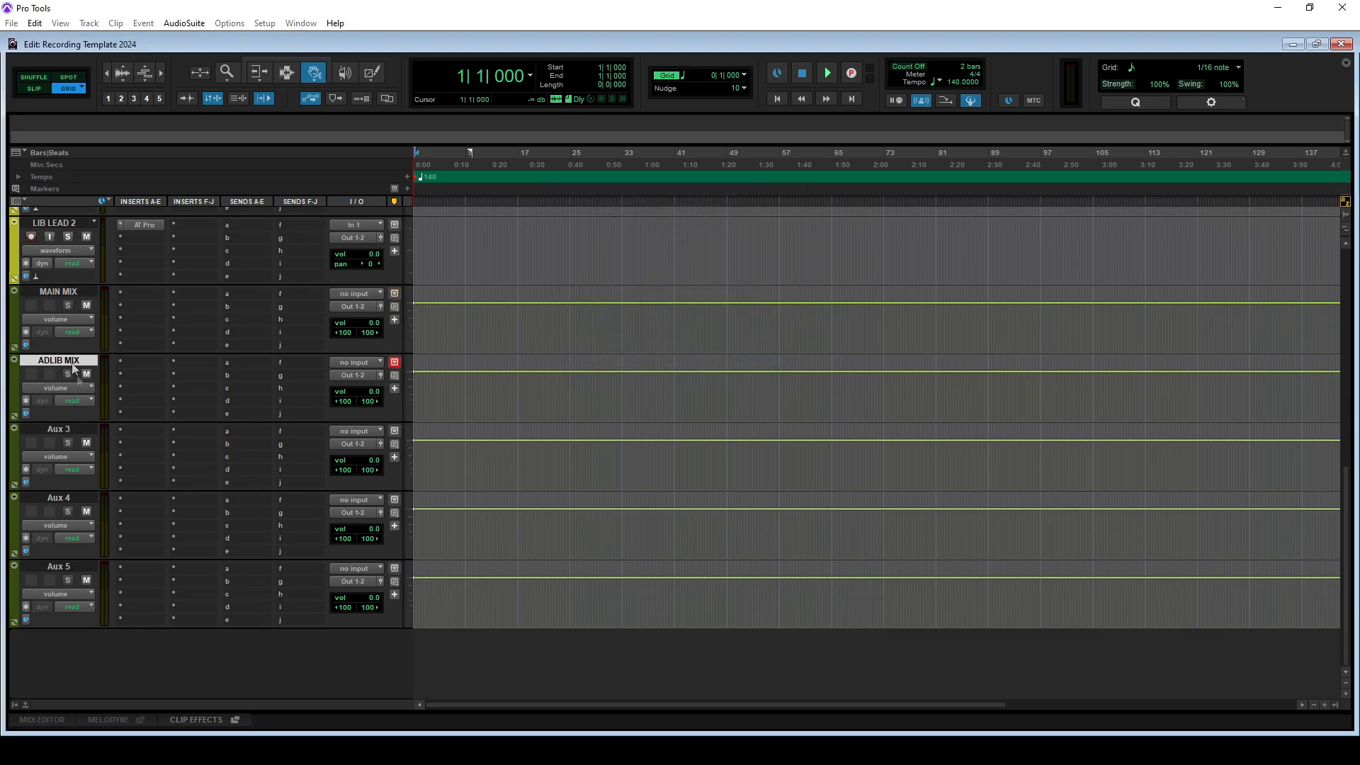
Rename the Aux 3, Aux 4 and Aux 5 tracks as DELAY, REVERB 1 and REVERB 2
double_click(69, 430)
text(D)
key(Return)
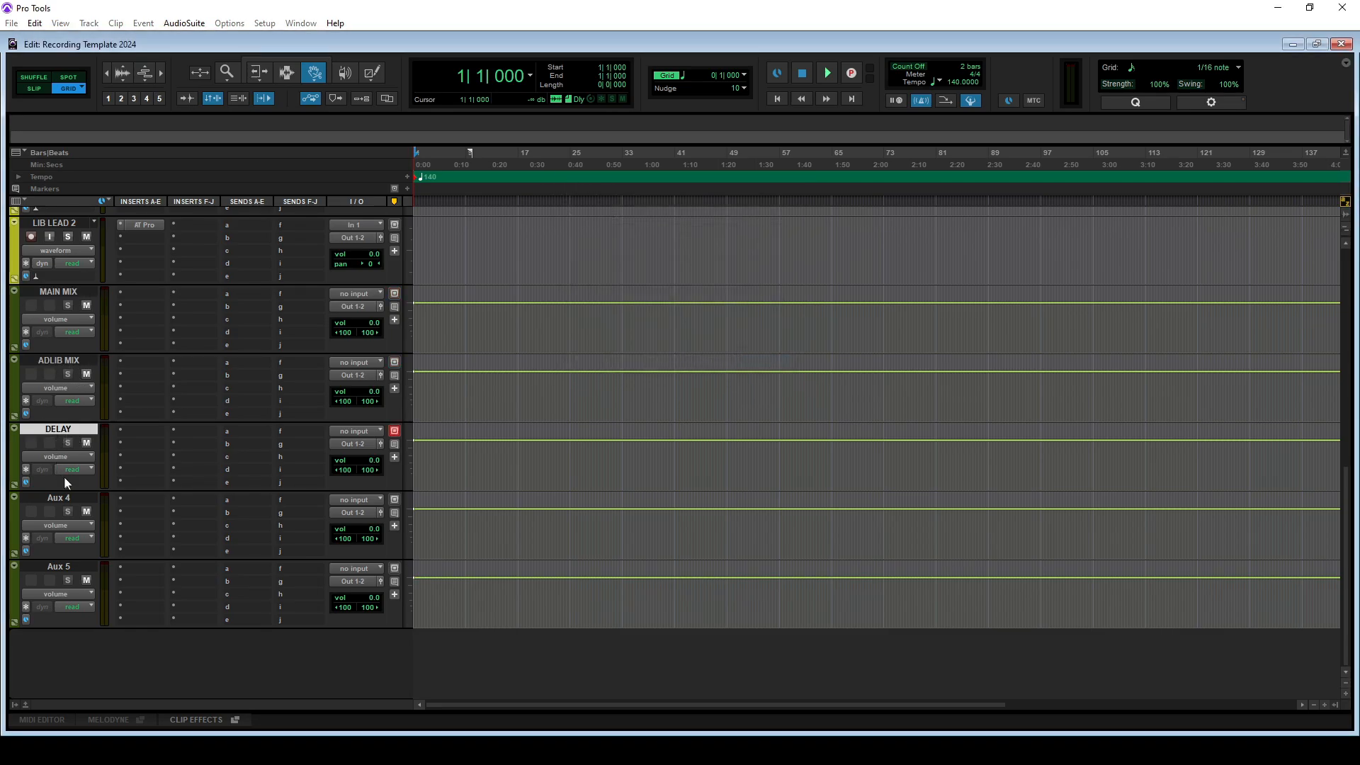
double_click(65, 500)
text(REVERB 1)
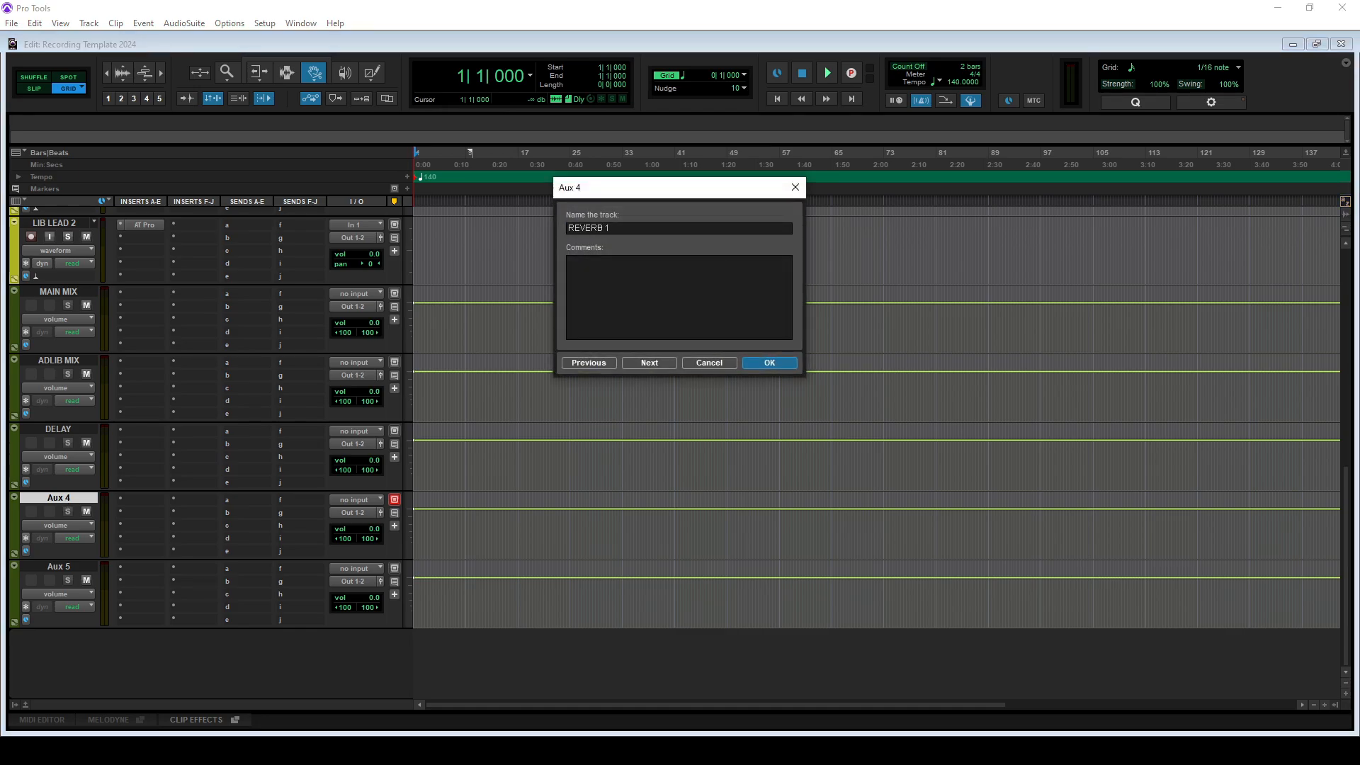
key(Return)
double_click(61, 565)
text(REVERB)
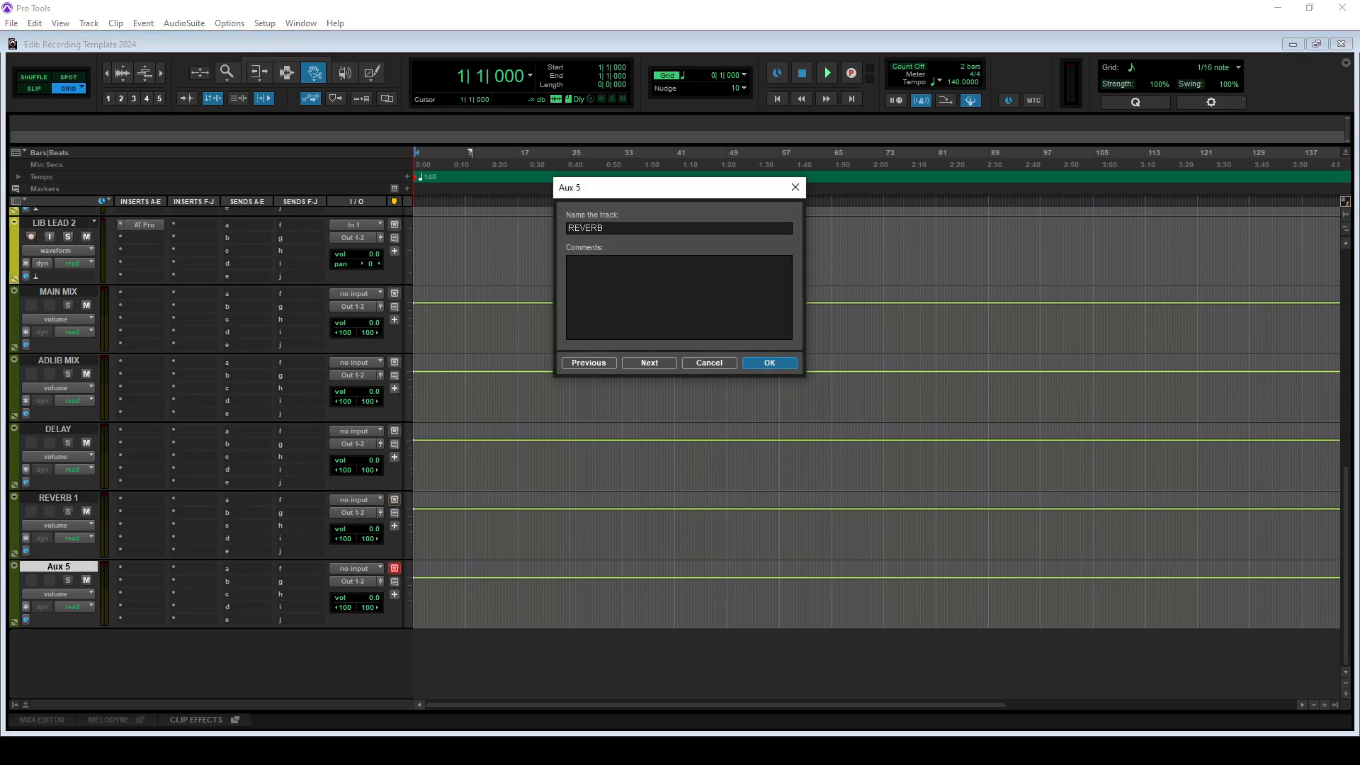
text( 2)
key(Return)
Set the input of MAIN MIX to Bus 1-2 and the input of ADLIB MIX to Bus 3-4
click(353, 291)
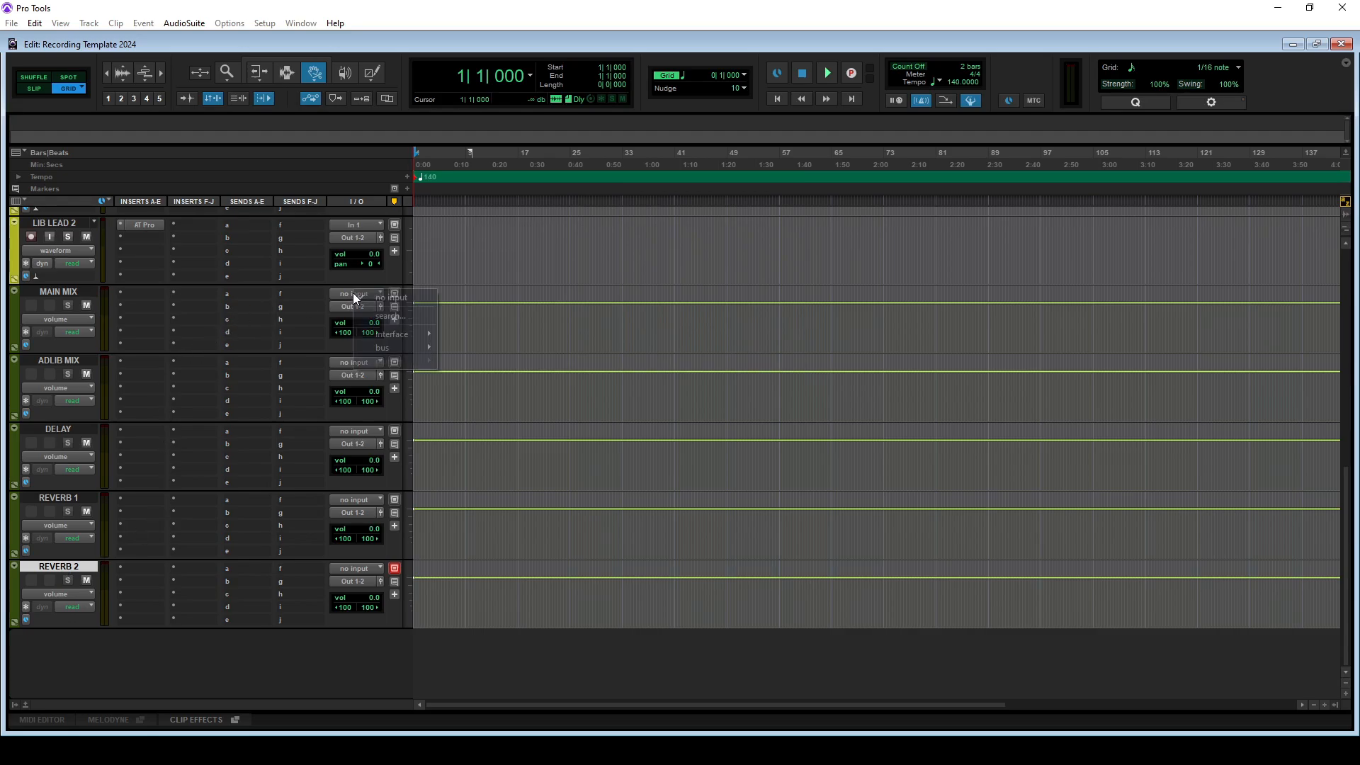
click(343, 292)
click(339, 293)
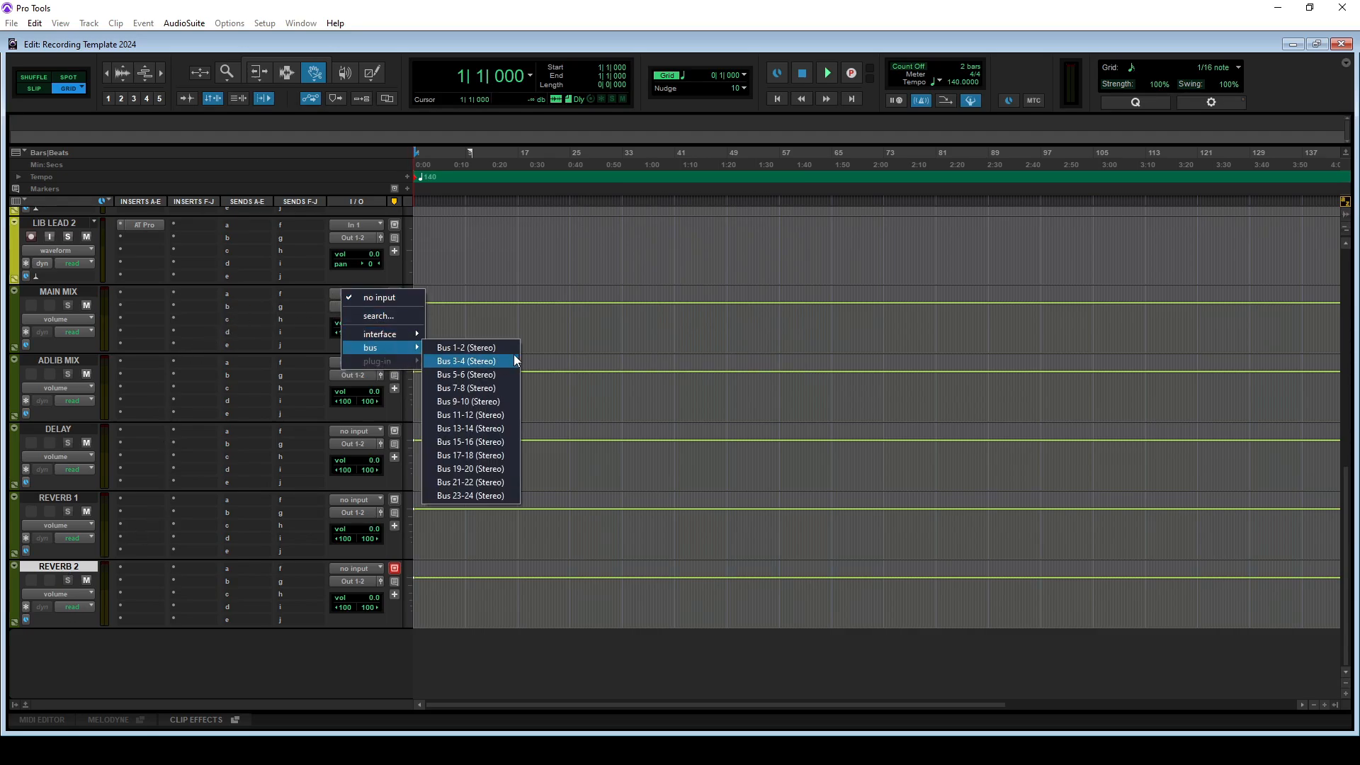
click(459, 346)
click(354, 362)
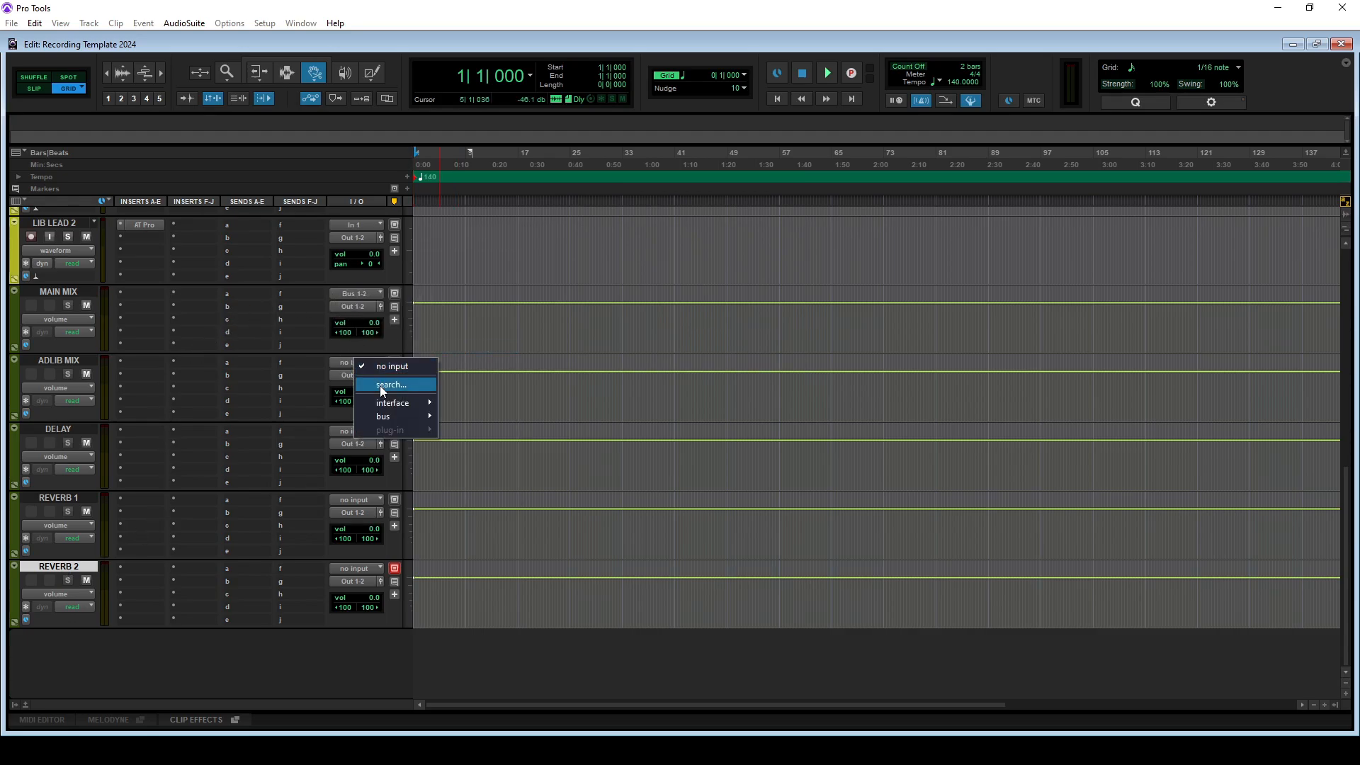
mouse_move(388, 402)
click(480, 429)
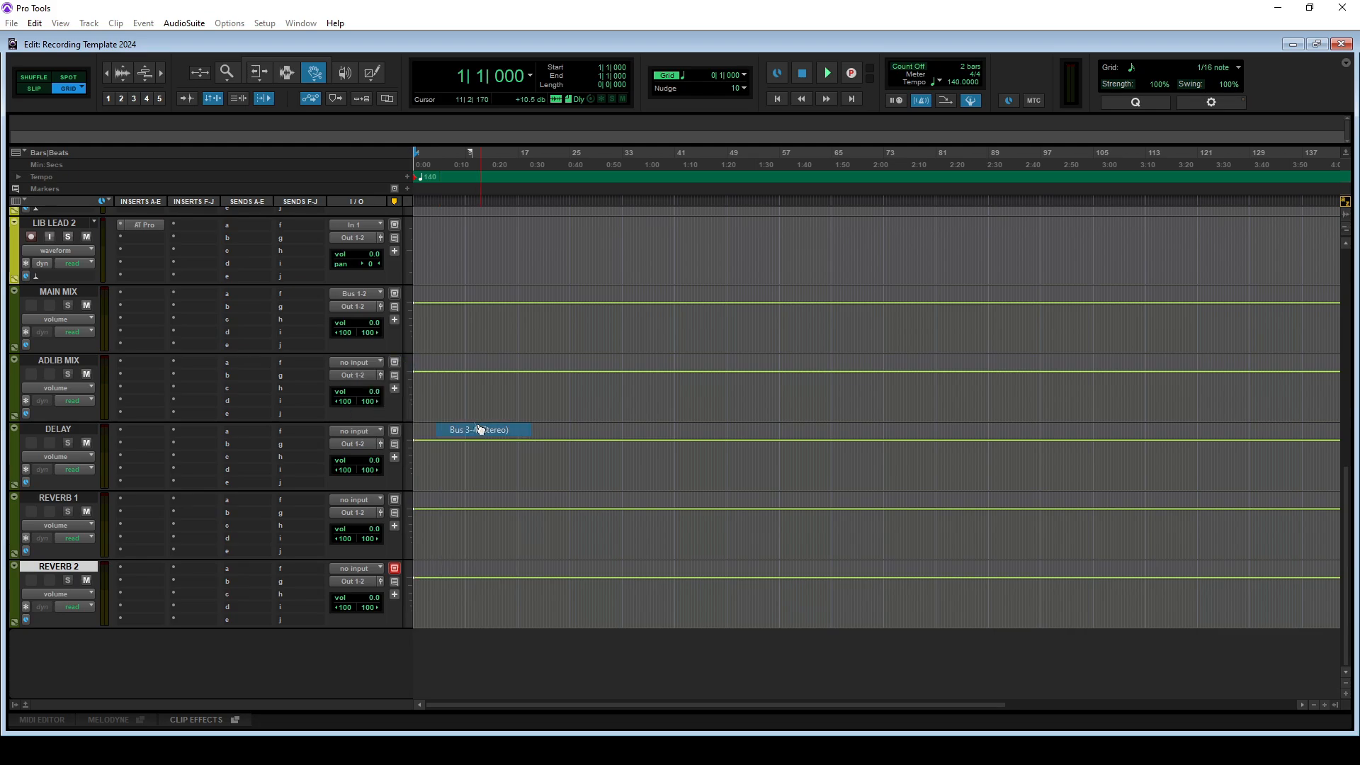
Set the inputs of DELAY, REVERB 1 and REVERB 2 to Bus 5-6, Bus 7-8 and Bus 9-10
click(354, 430)
mouse_move(394, 481)
click(481, 512)
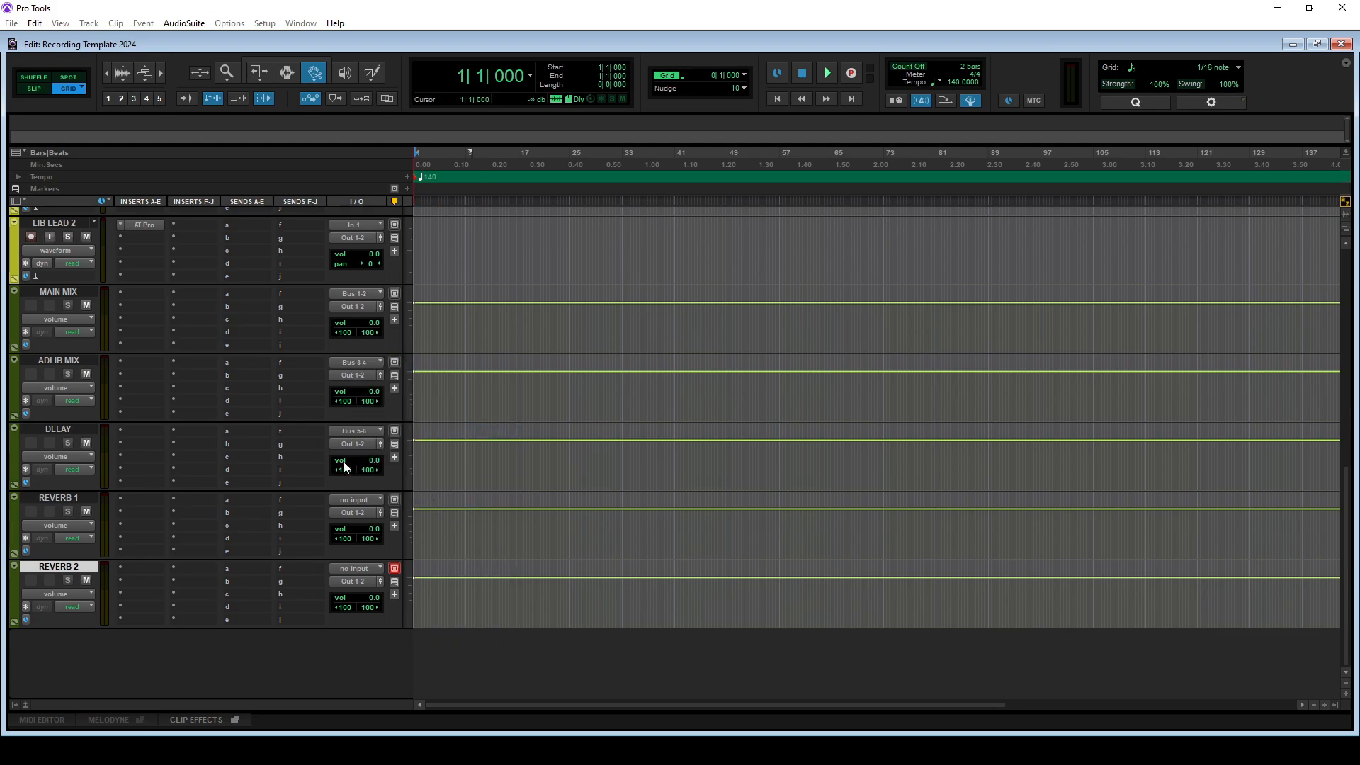
click(365, 499)
mouse_move(394, 552)
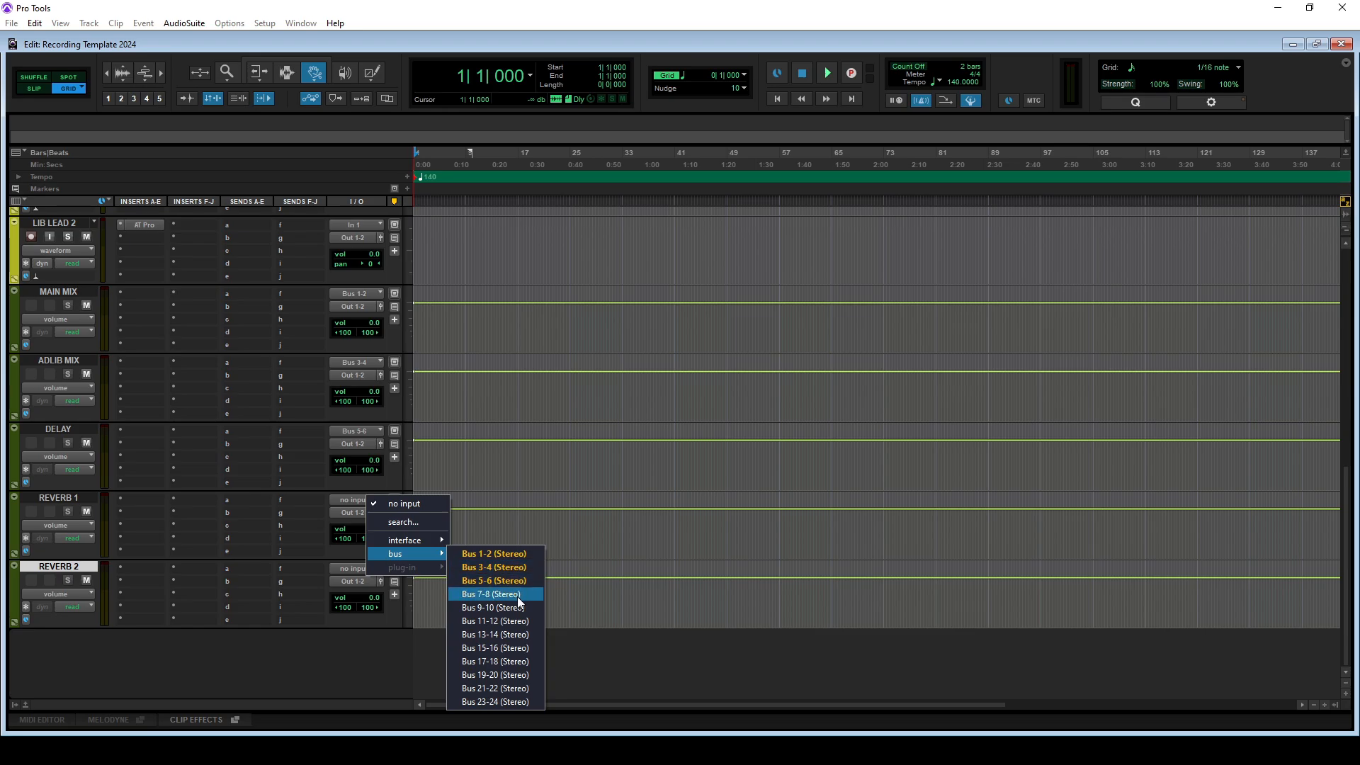
click(517, 596)
click(355, 570)
mouse_move(428, 624)
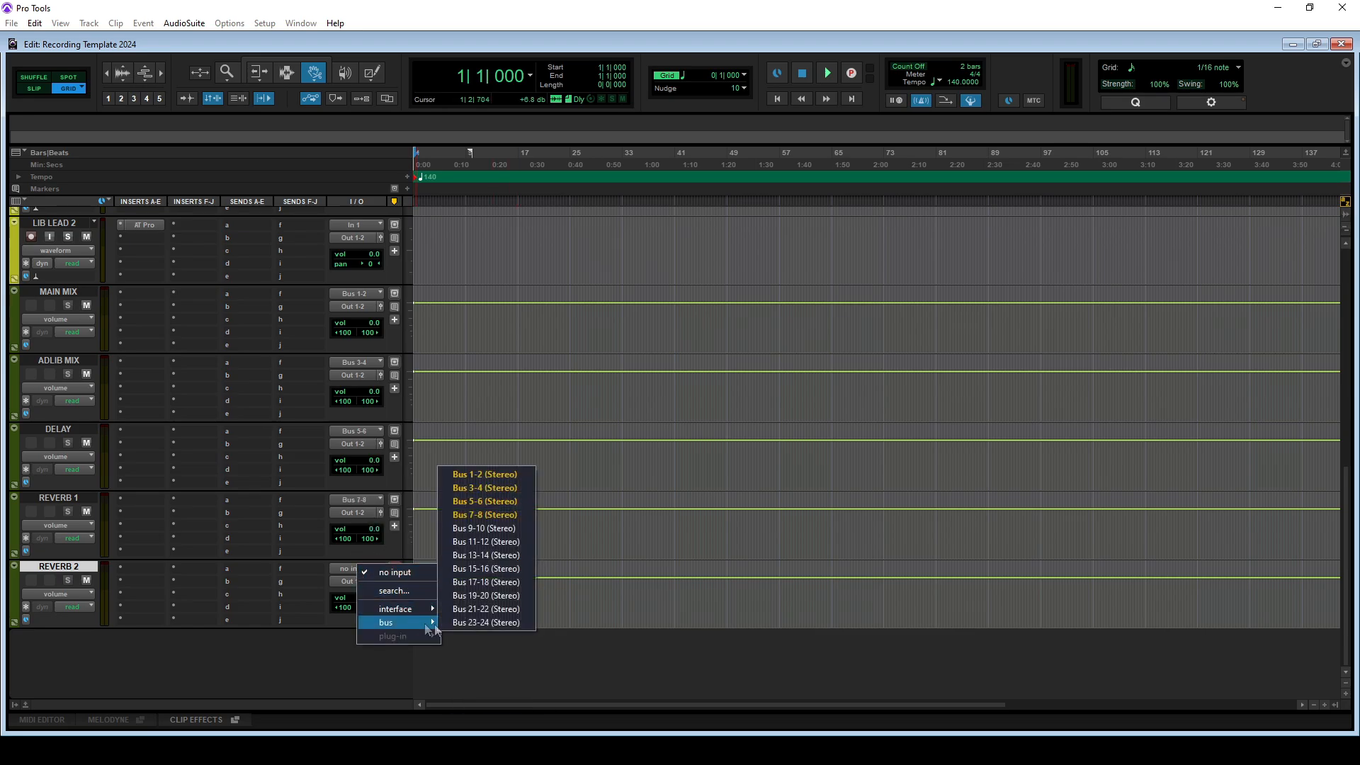
click(473, 531)
Rename Bus 1-2 as MAIN MIX and Bus 3-4 as ADLIB MIX from the aux tracks' input assignments
click(357, 294)
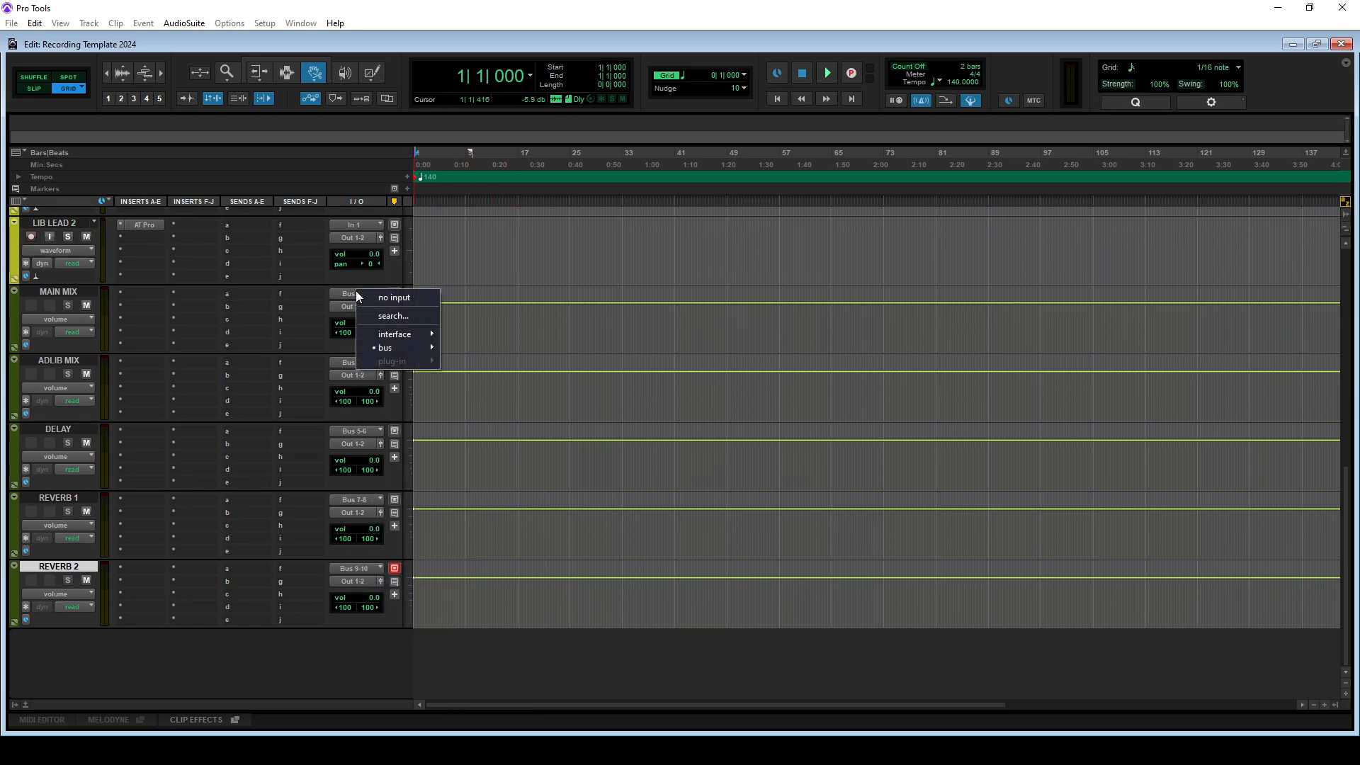
right_click(342, 296)
click(371, 312)
text(MAIN MIX)
key(Return)
right_click(370, 362)
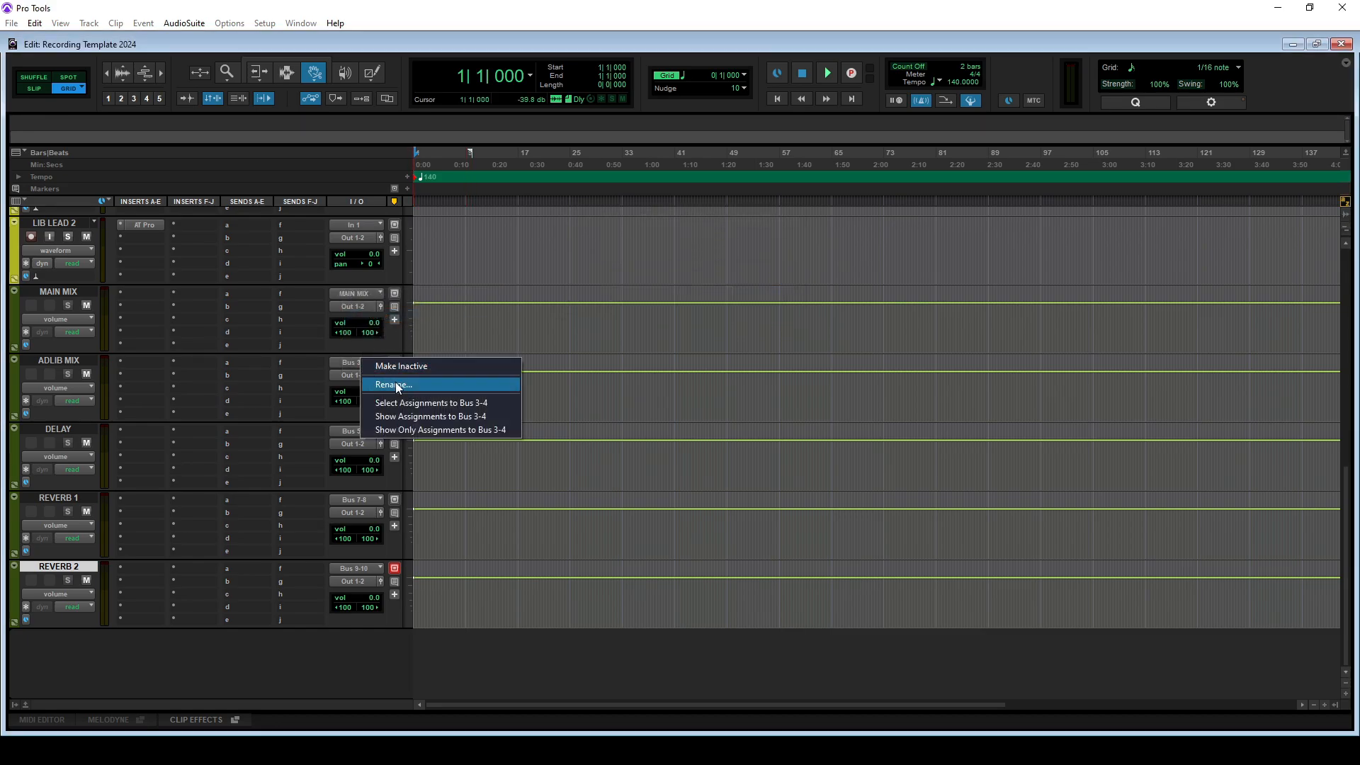
click(394, 383)
text(ADLIB MIX)
key(Return)
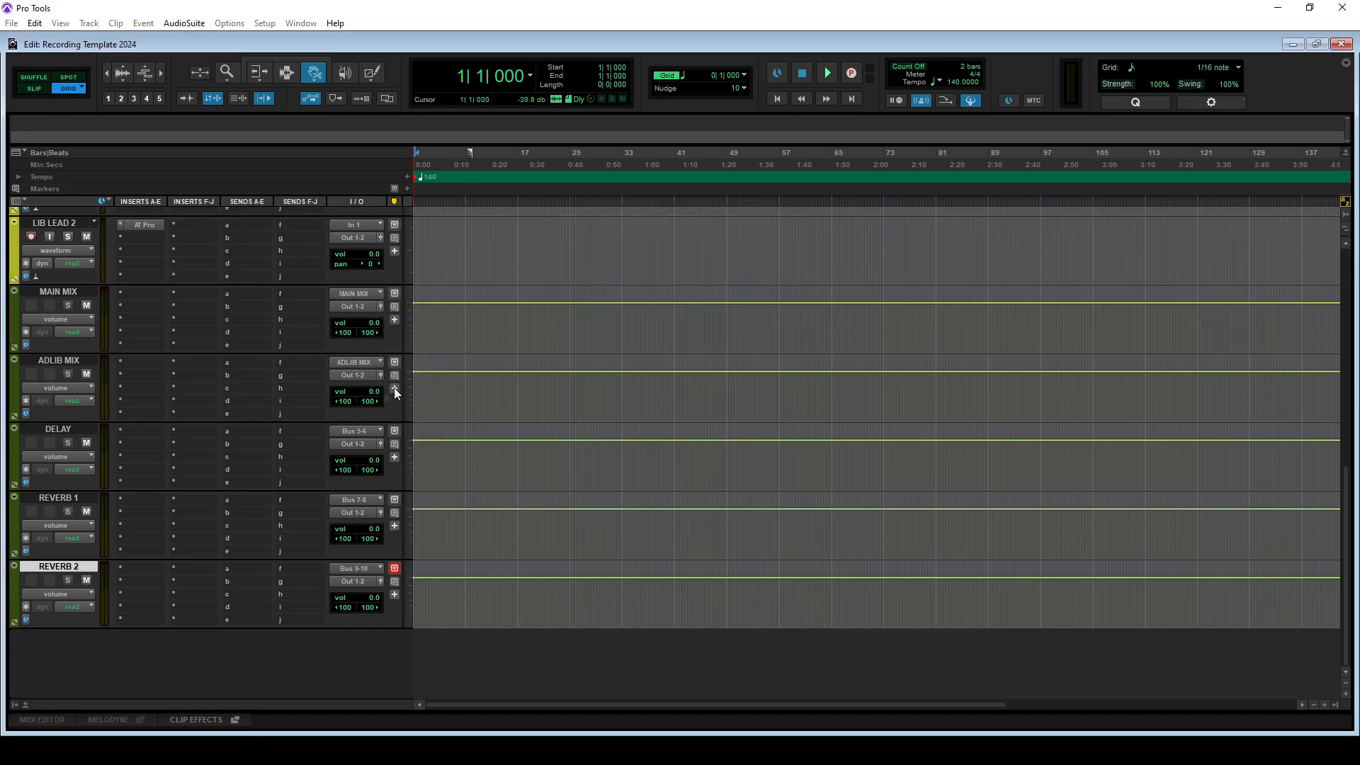
Rename the DELAY track's input bus as DELAY and the REVERB 1 track's input bus as VOCAL PLATE
right_click(354, 434)
click(451, 450)
text(DELAY)
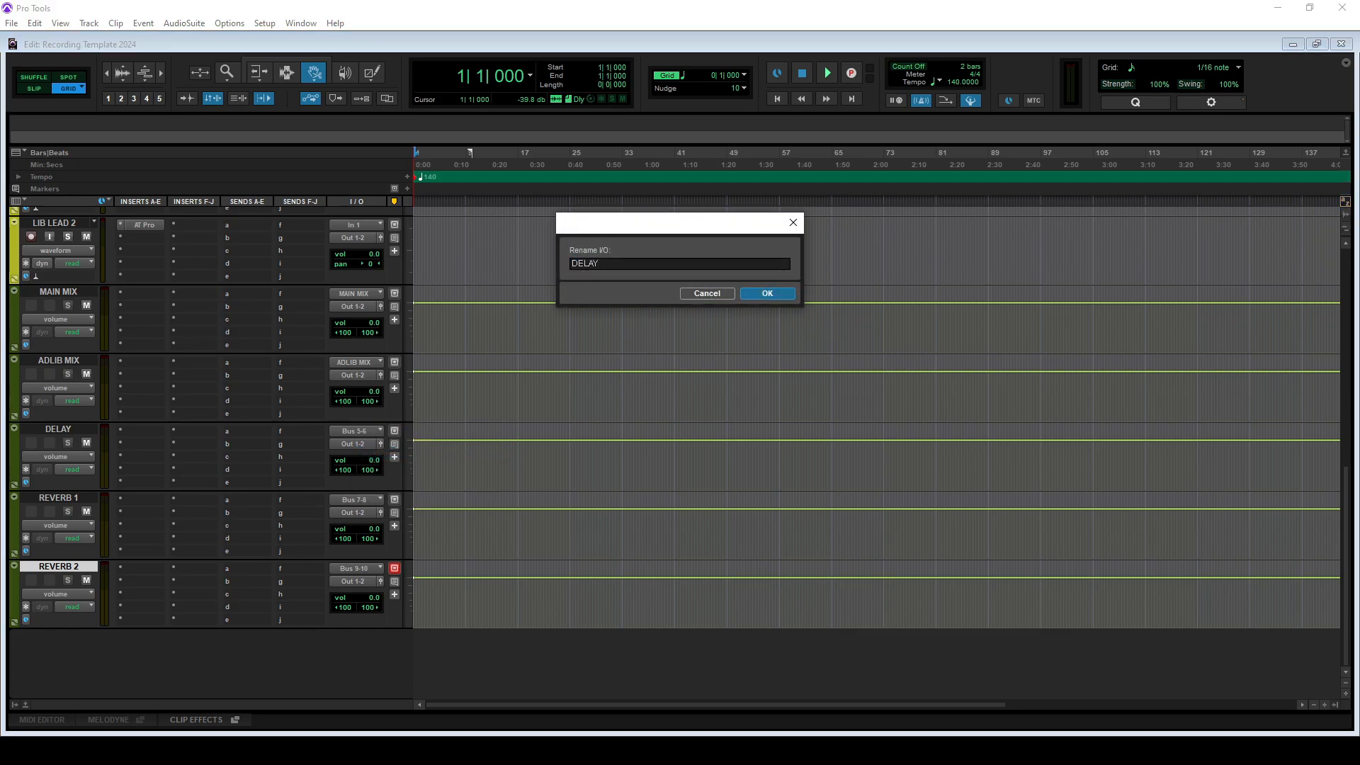
key(Return)
right_click(356, 500)
click(382, 522)
text(VOCAL PLATE)
key(Return)
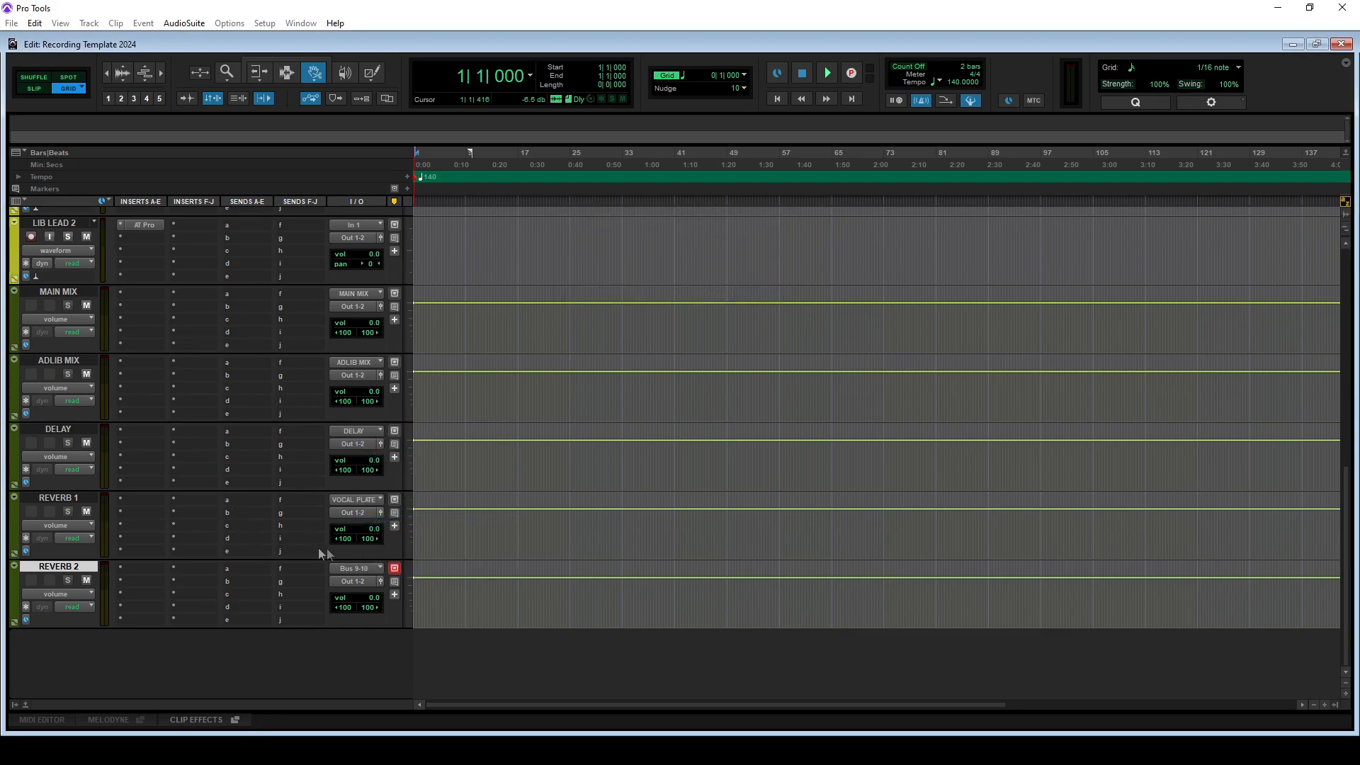
Rename the REVERB 2 track's input bus as CHURCHHALL
right_click(359, 563)
click(394, 589)
text(CATH)
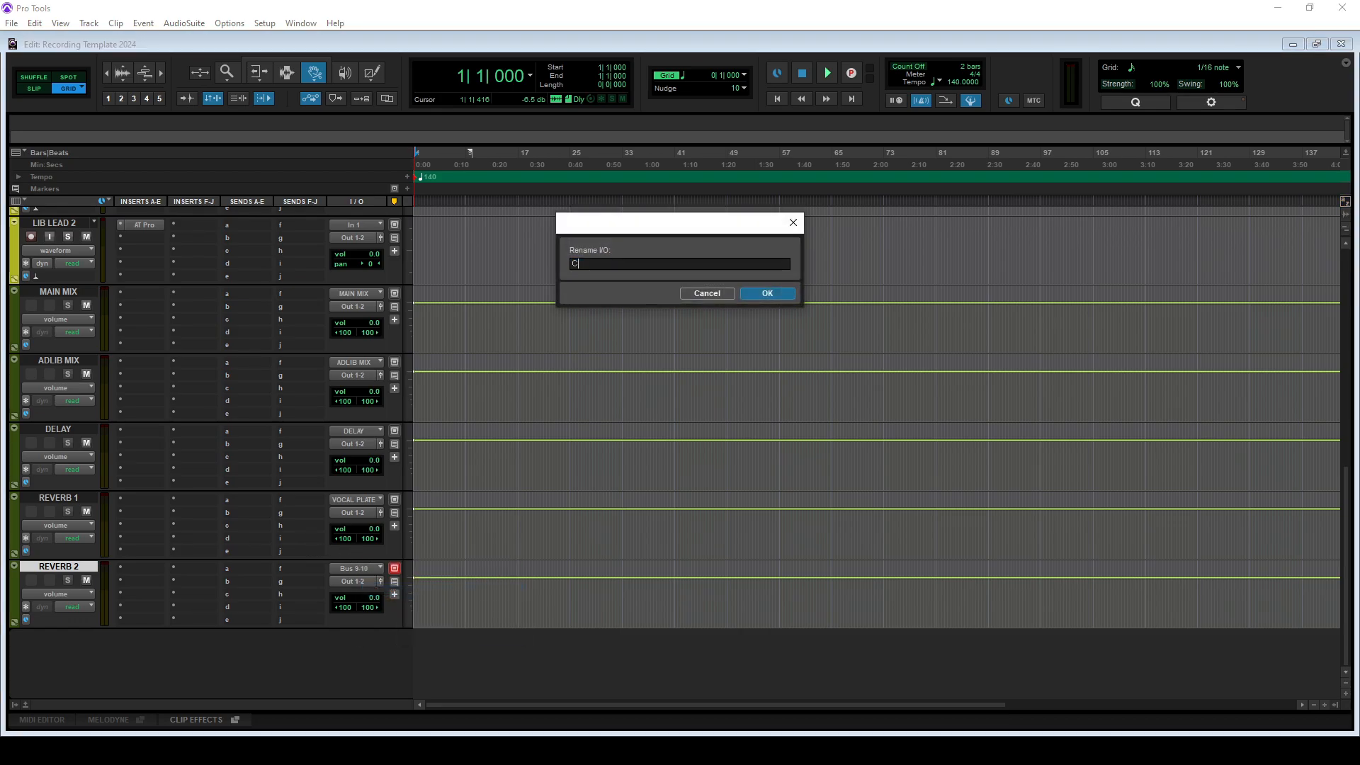
key(BackSpace)
key(BackSpace)
key(BackSpace)
key(BackSpace)
text(CHURCHHALL)
key(Return)
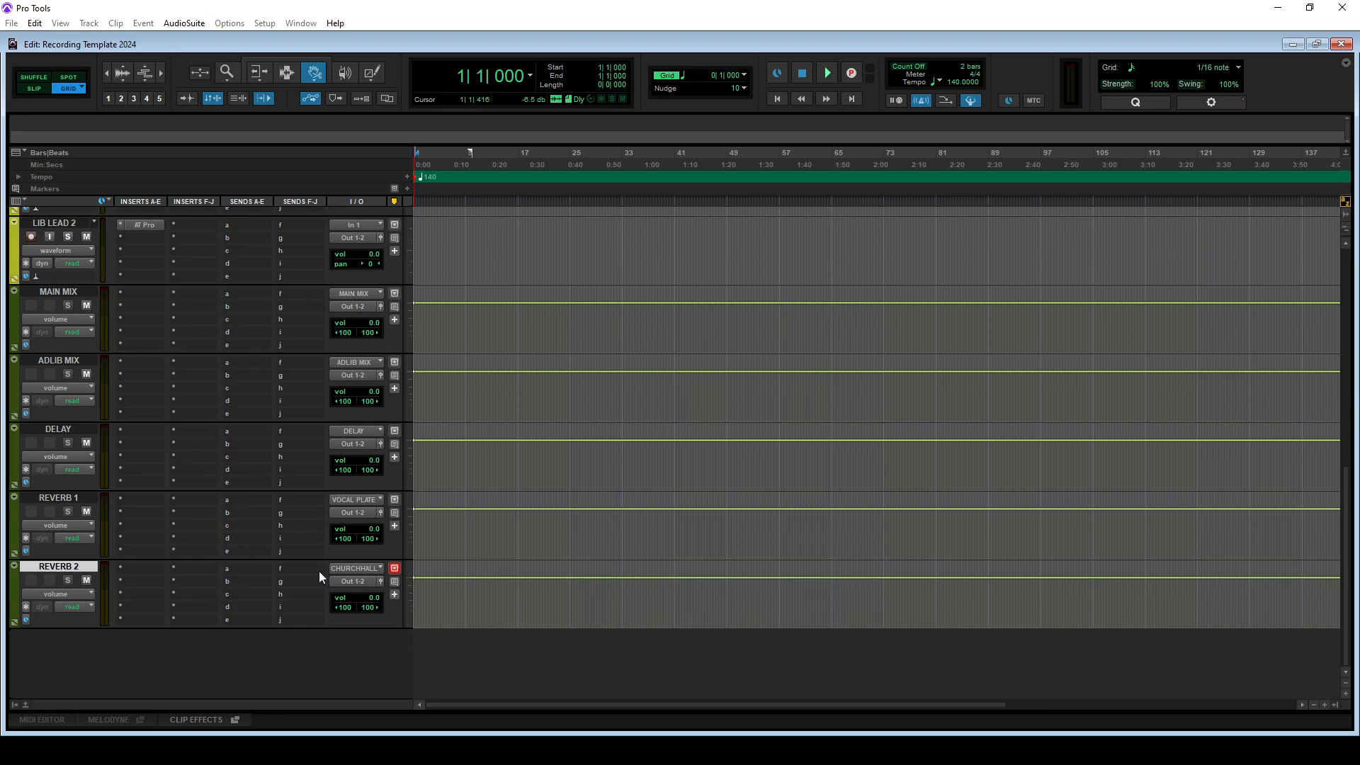
Color the MAIN MIX track blue, the ADLIB MIX track blue-violet and the DELAY track purple
click(66, 292)
double_click(15, 321)
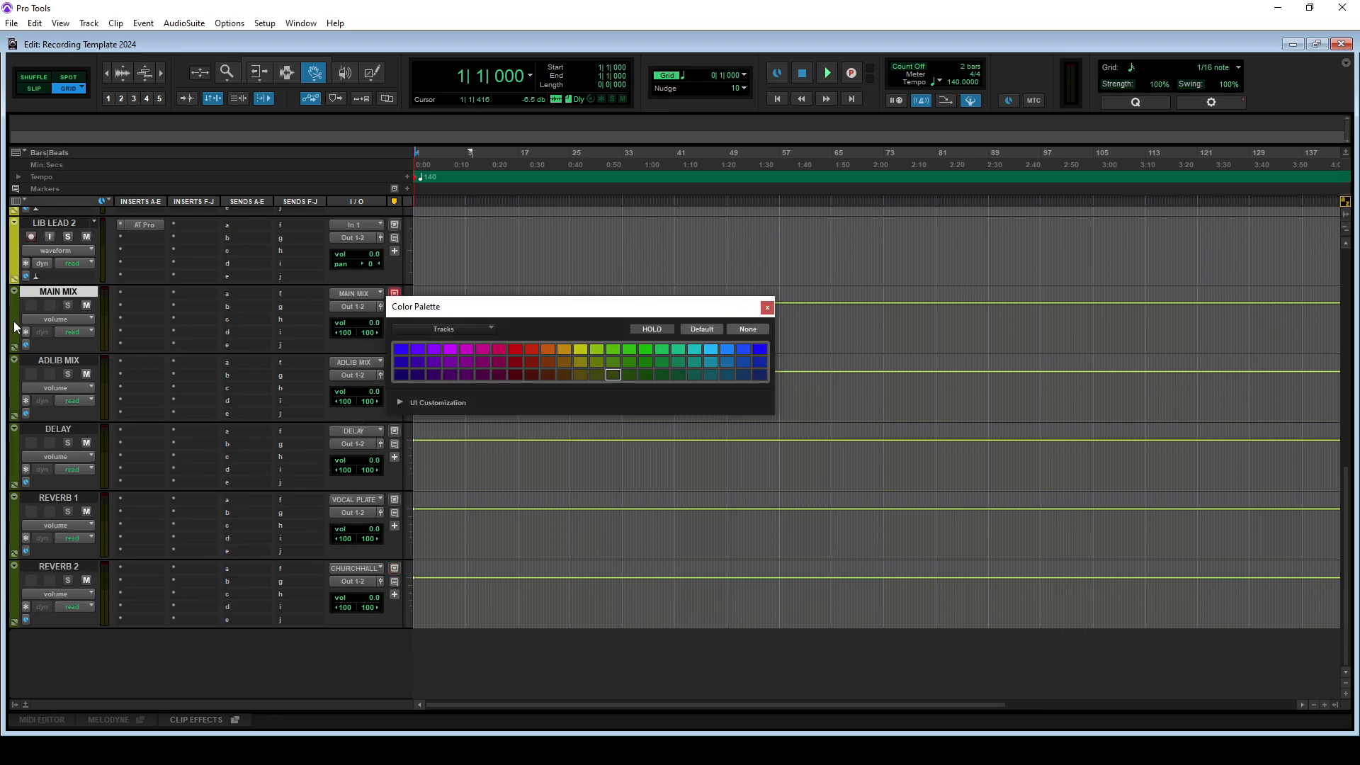
click(401, 349)
drag(7, 383, 85, 388)
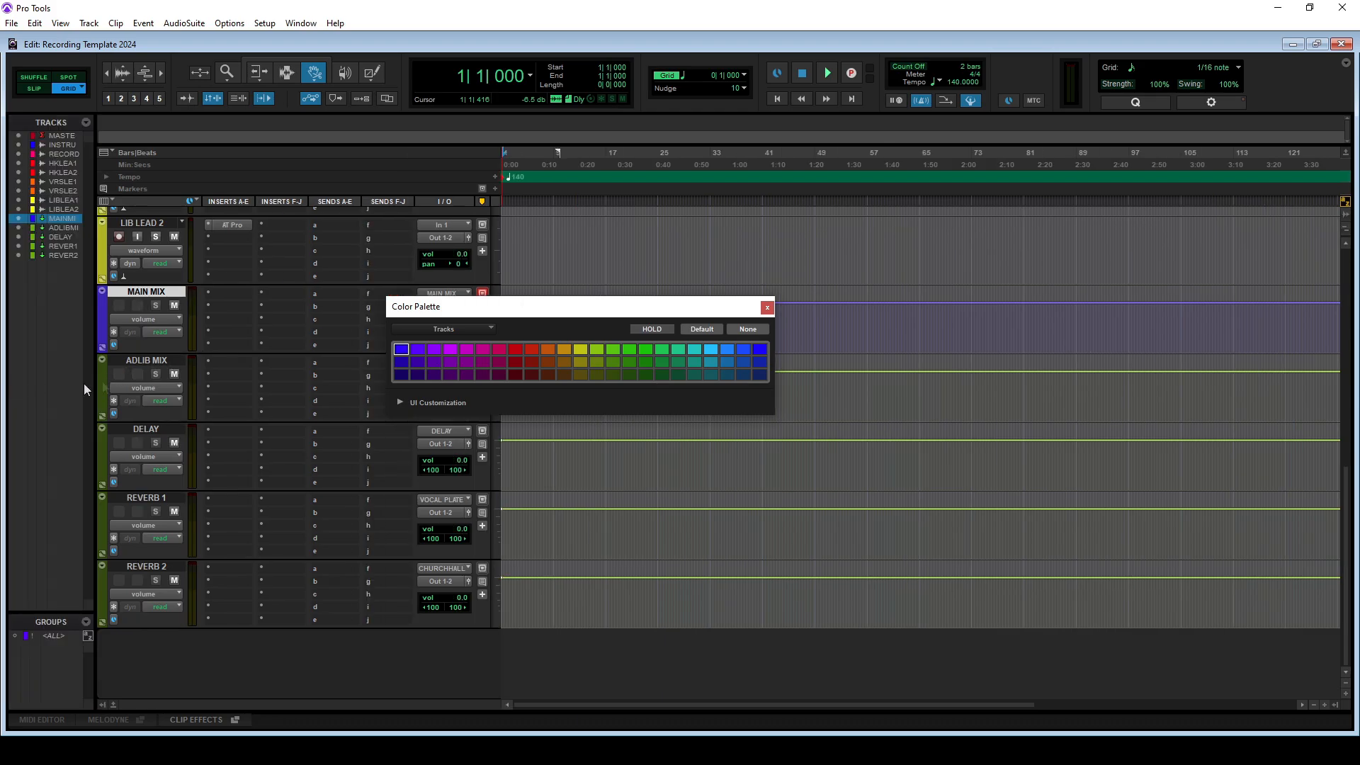
click(103, 383)
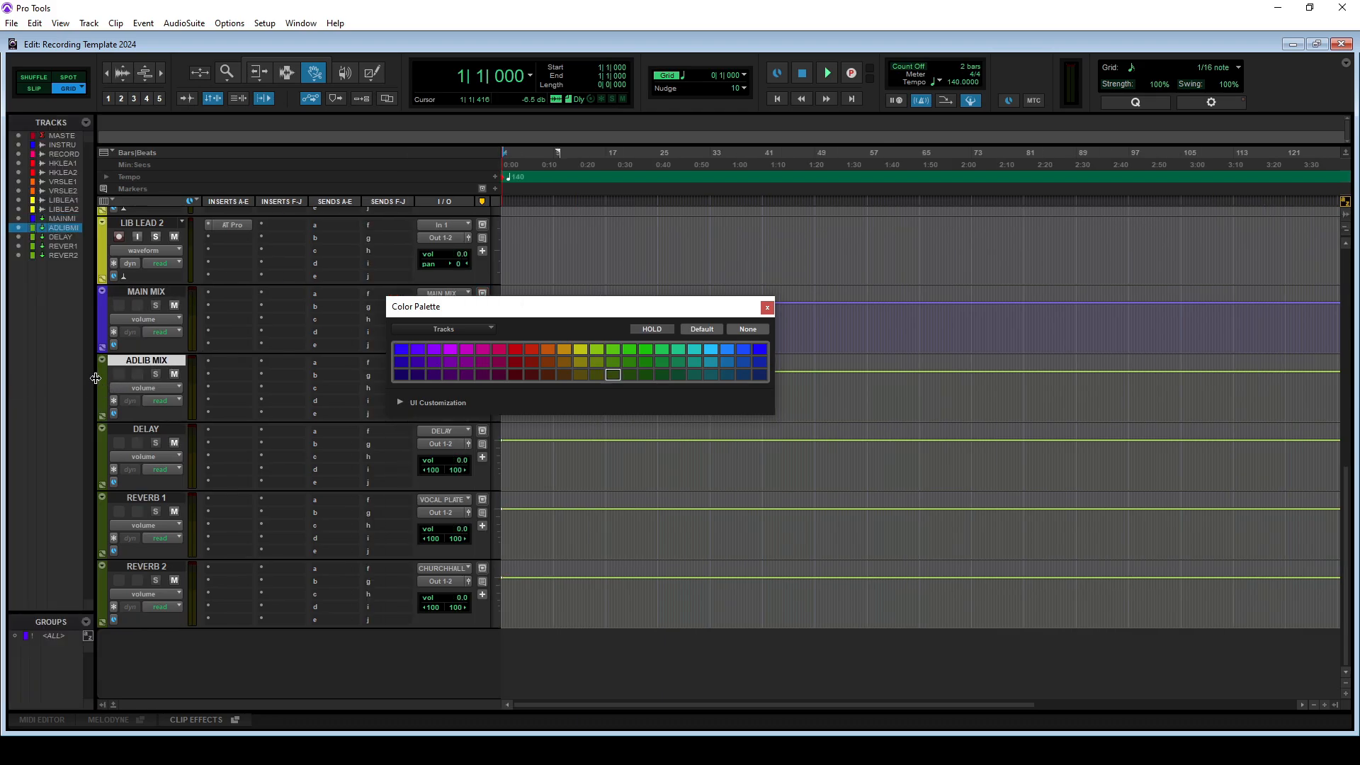
click(94, 378)
click(420, 352)
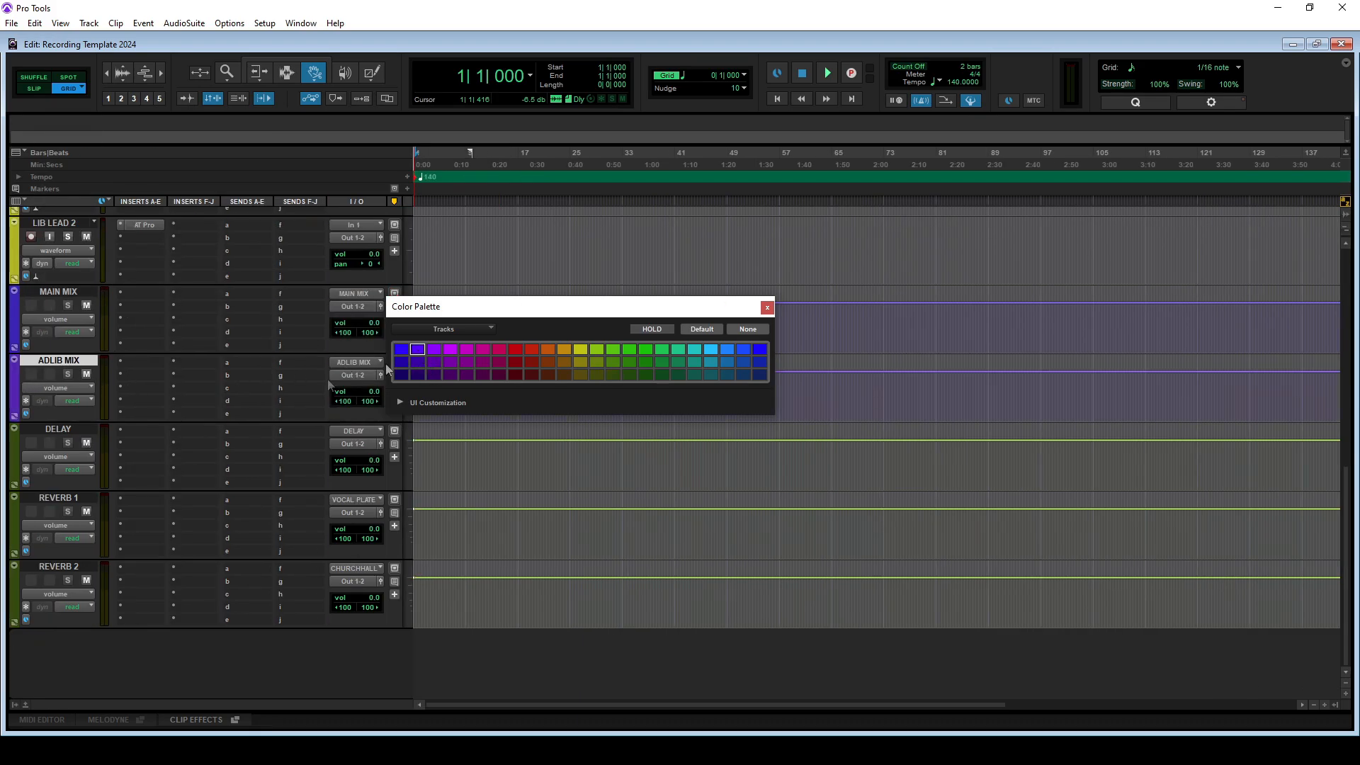
click(17, 448)
click(433, 349)
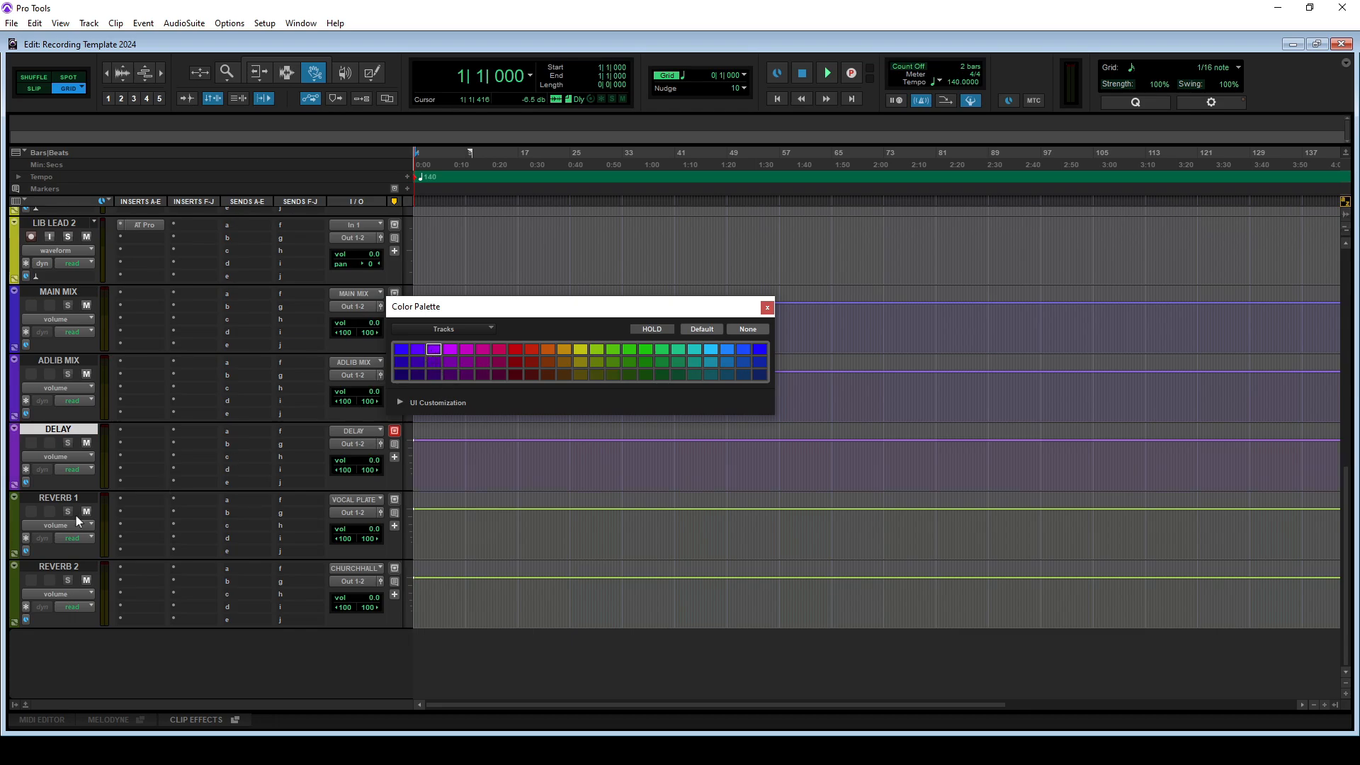
Color the REVERB 1 track violet-magenta and the REVERB 2 track the next magenta shade, and close the color palette
click(14, 521)
click(451, 349)
click(11, 601)
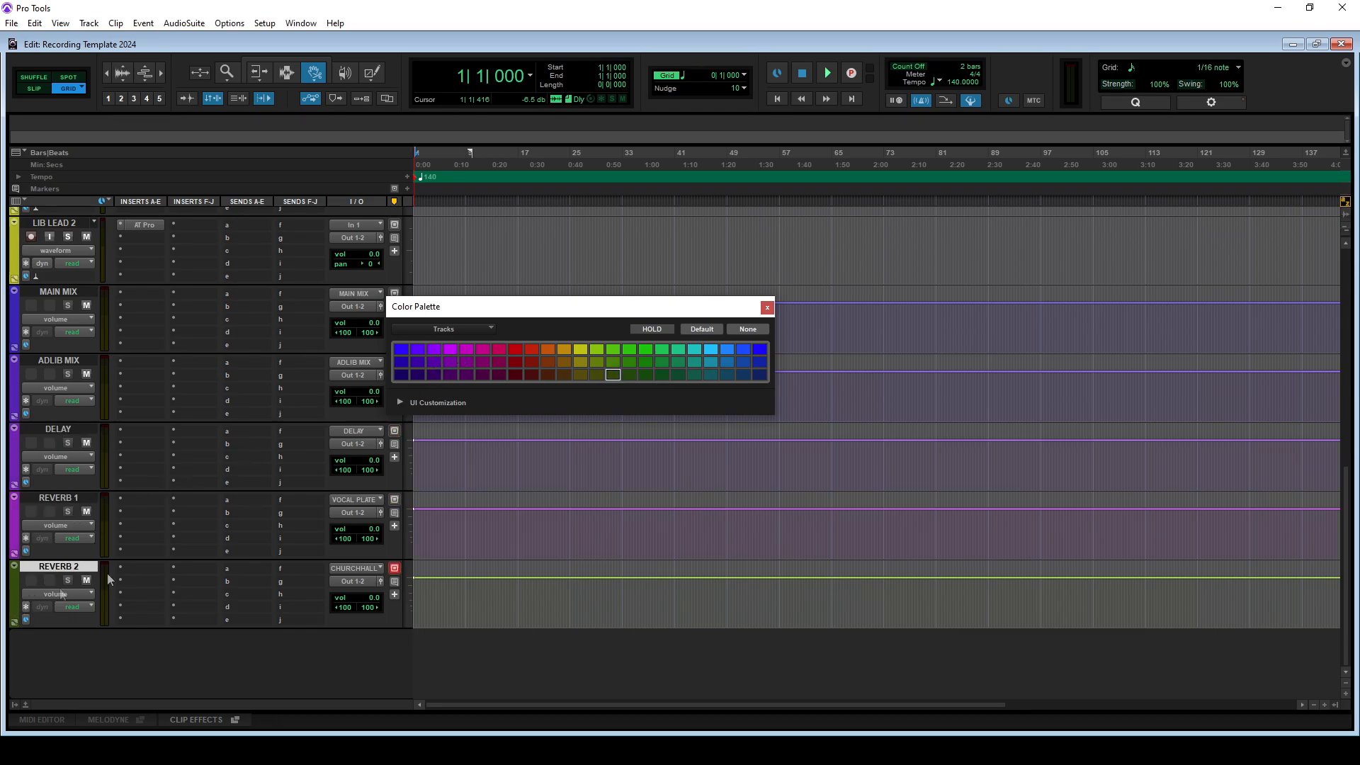
click(466, 350)
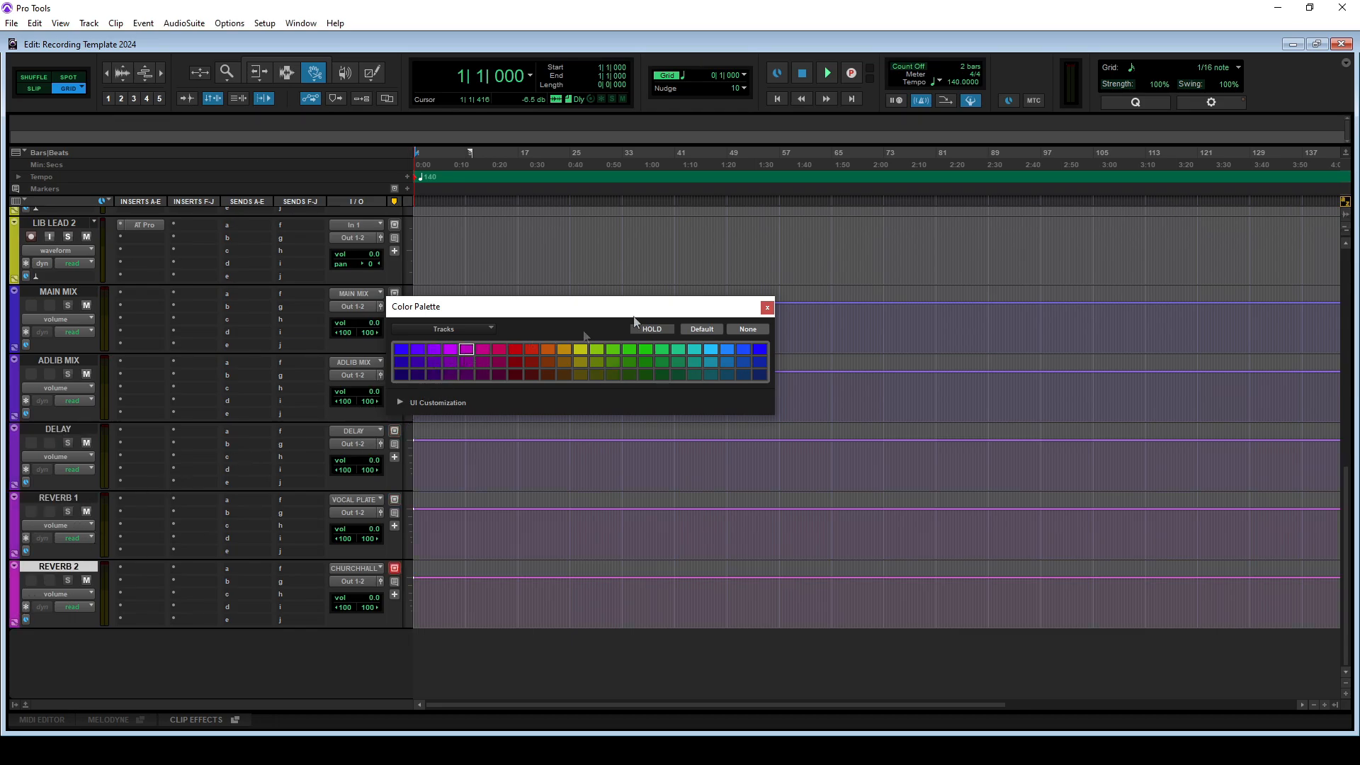
click(767, 307)
Insert the stereo REQ 6 equalizer in the first insert slot of the ADLIB MIX track
scroll(655, 549, up, 3)
scroll(201, 427, up, 9)
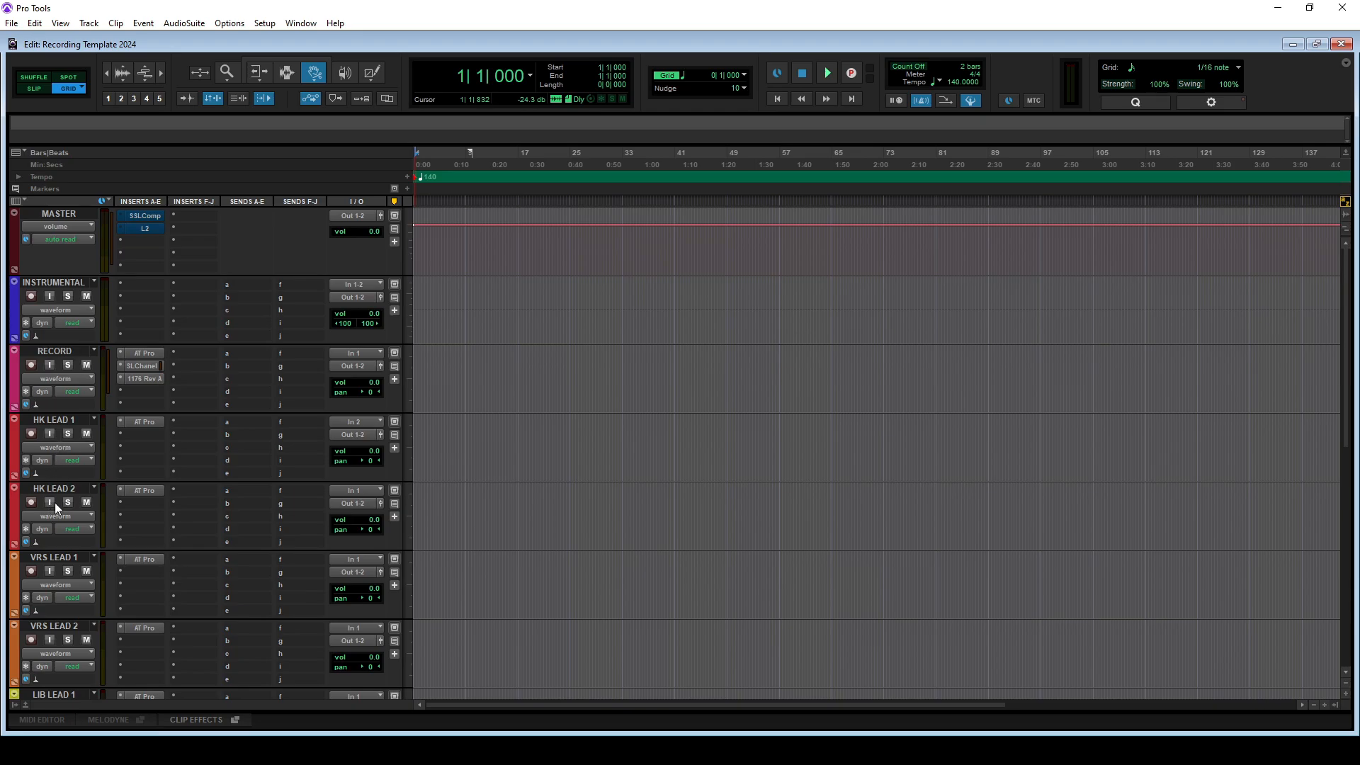
scroll(72, 576, down, 6)
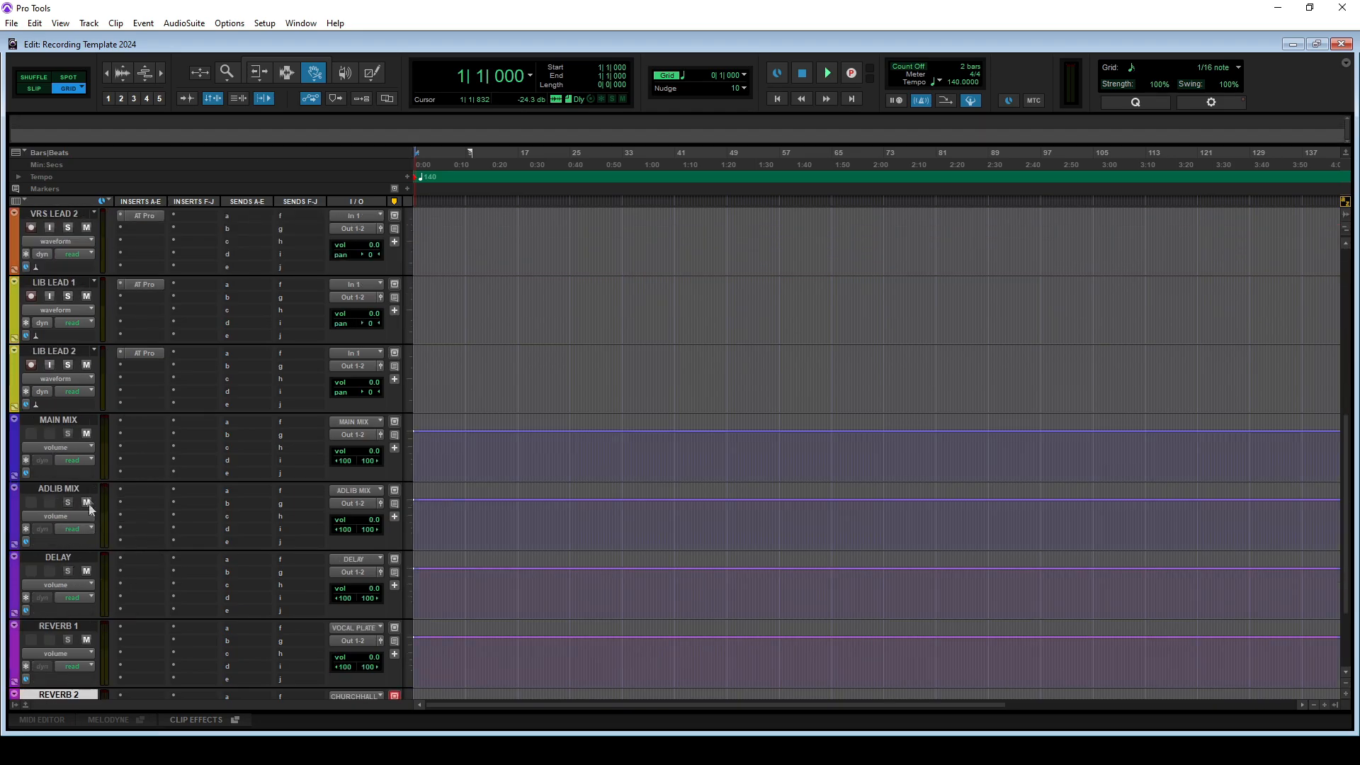
scroll(77, 506, down, 4)
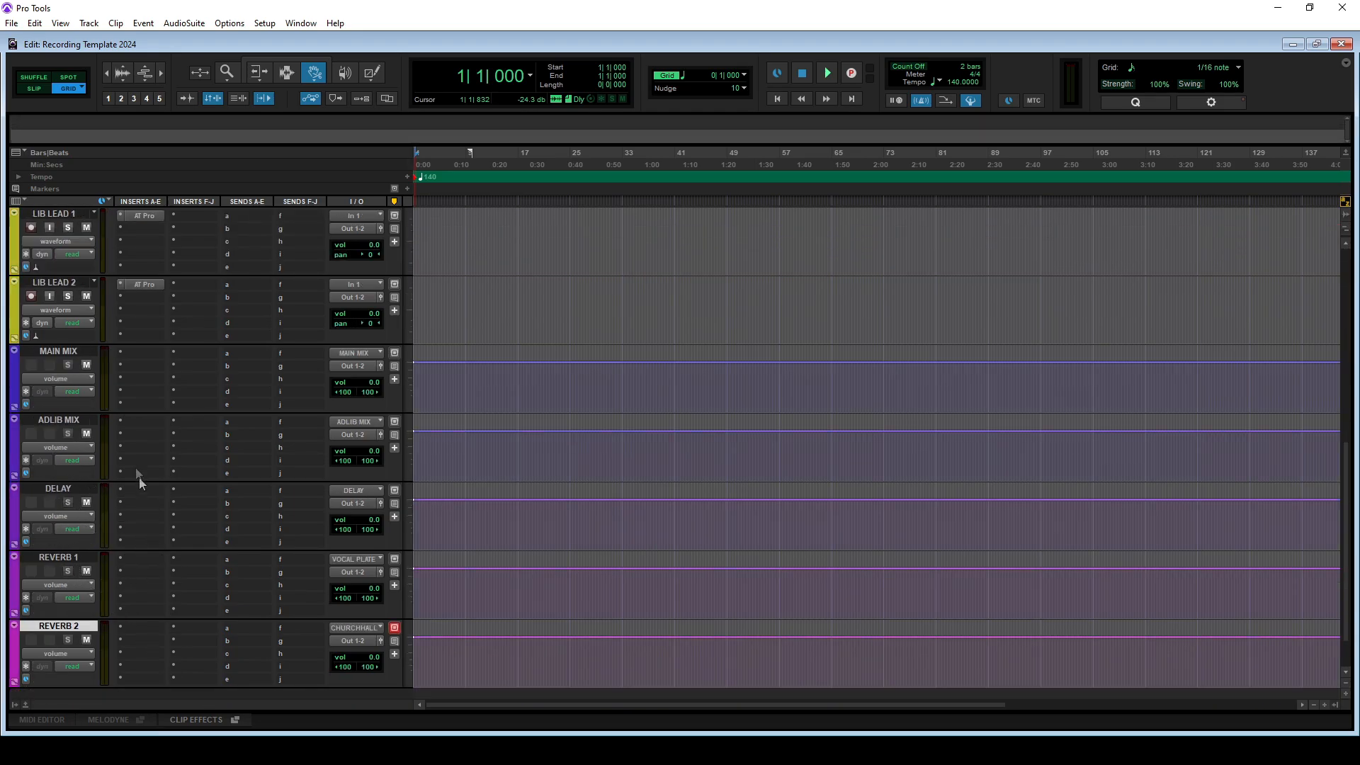
click(147, 432)
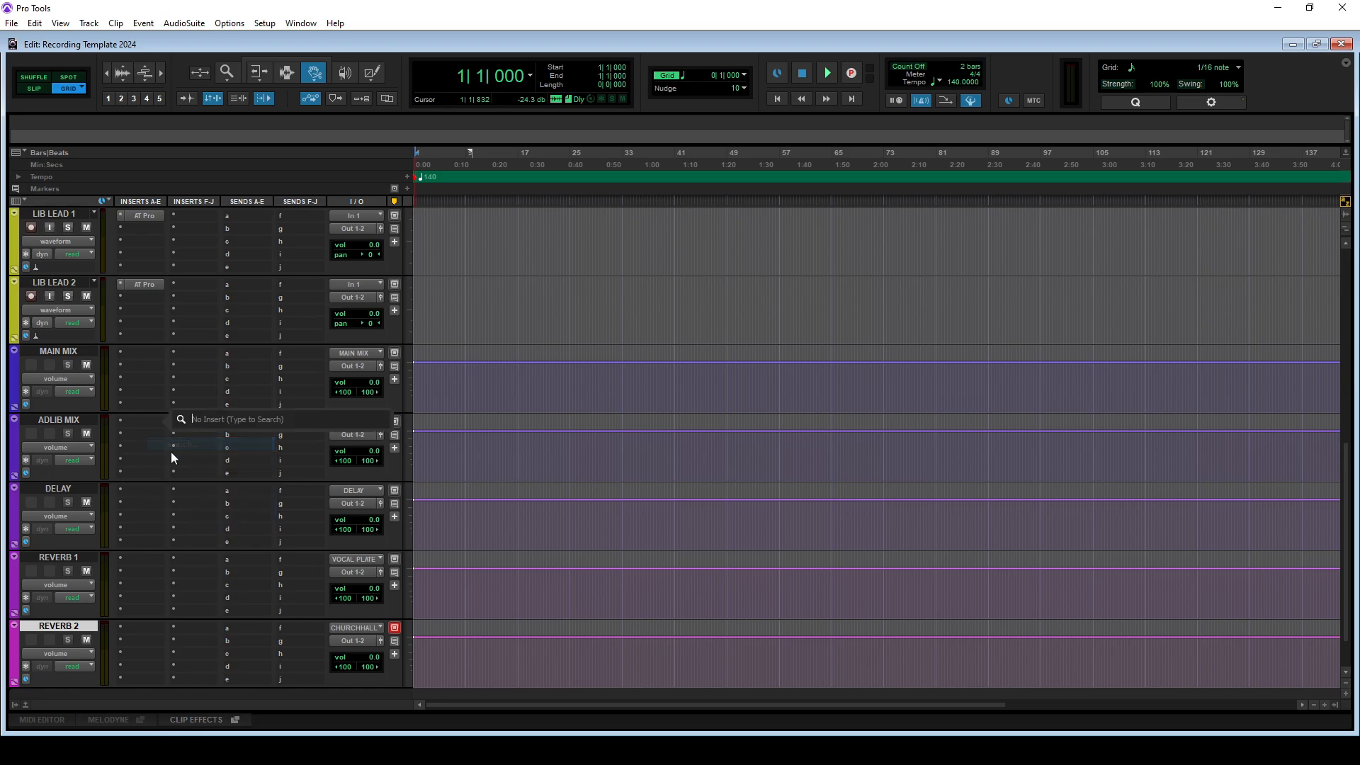
text(REQ)
click(240, 482)
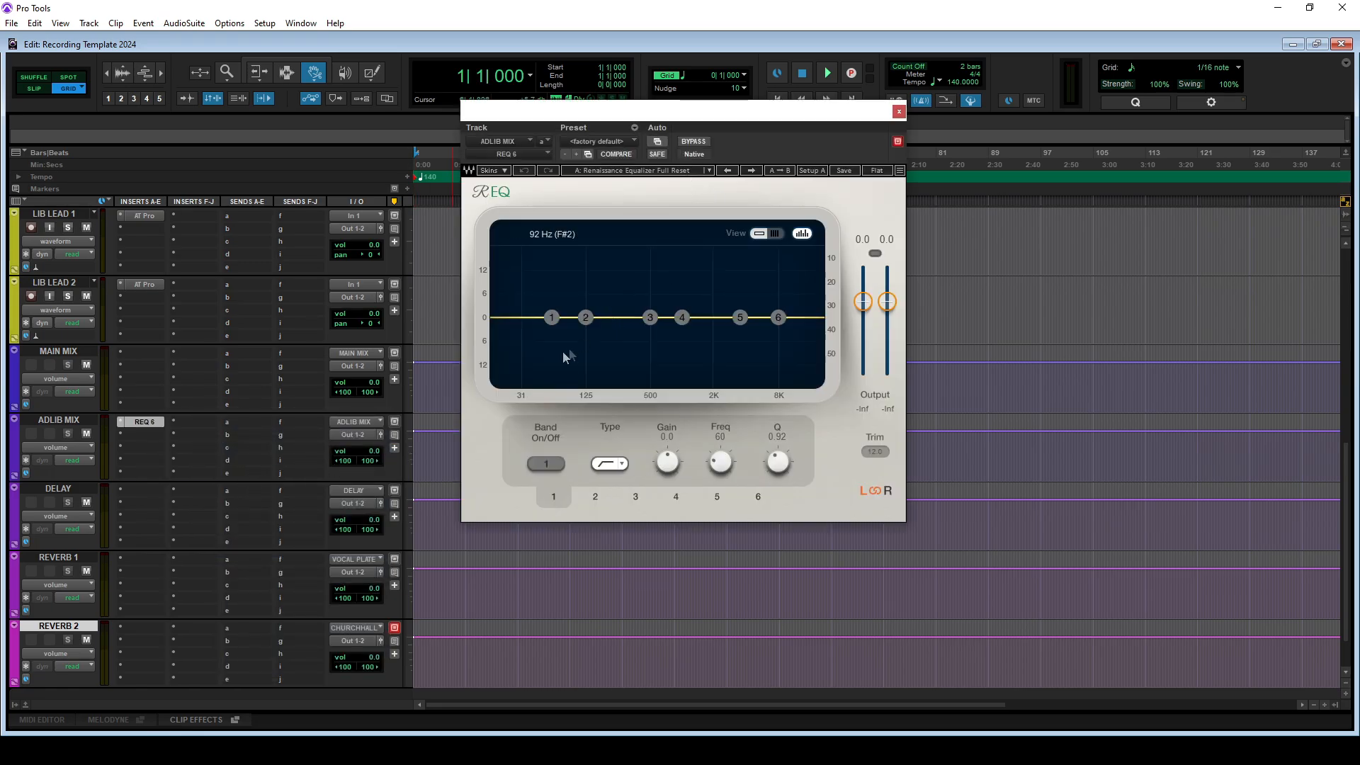
Shape the ADLIB MIX equalizer into a midrange band-pass by pulling bands 1, 5 and 6 down and adjusting mid band 3, and close it
drag(552, 317, 647, 384)
drag(771, 316, 749, 385)
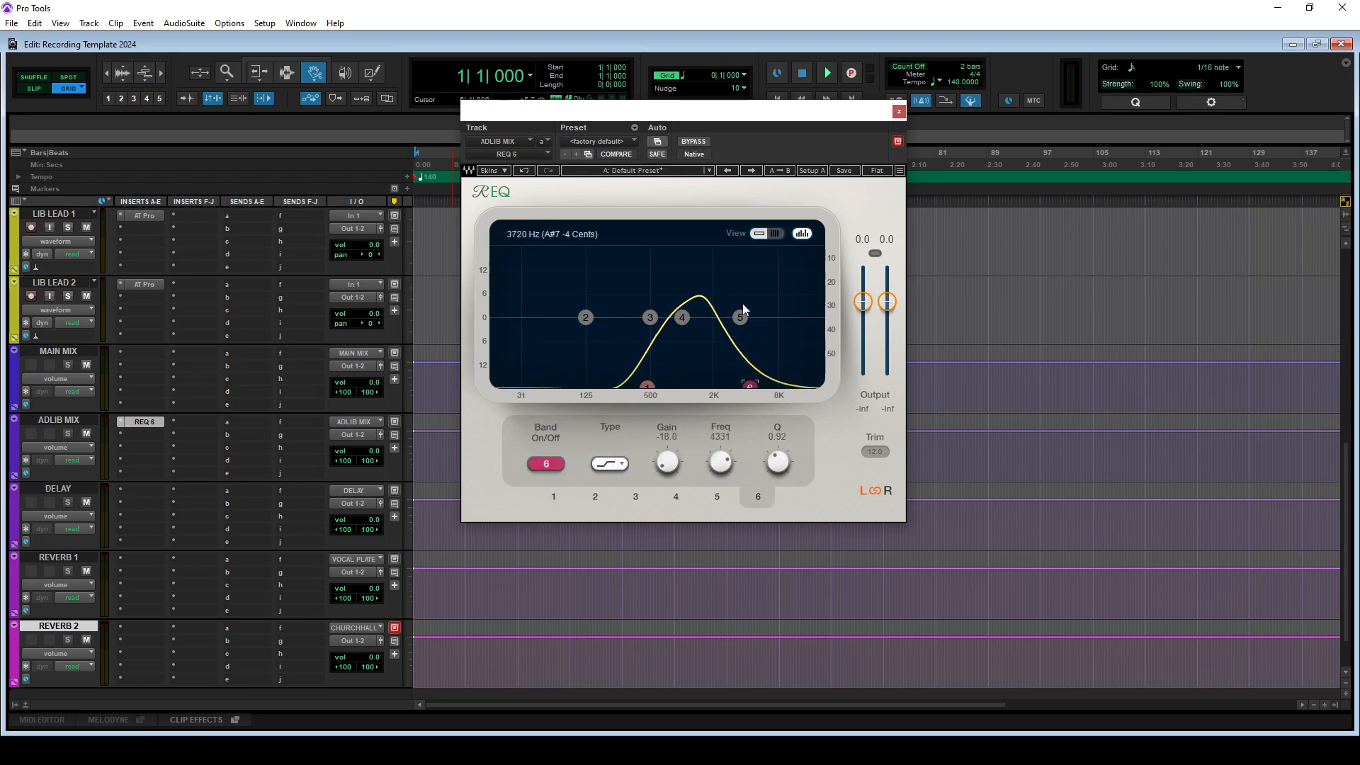
click(740, 317)
drag(740, 317, 803, 384)
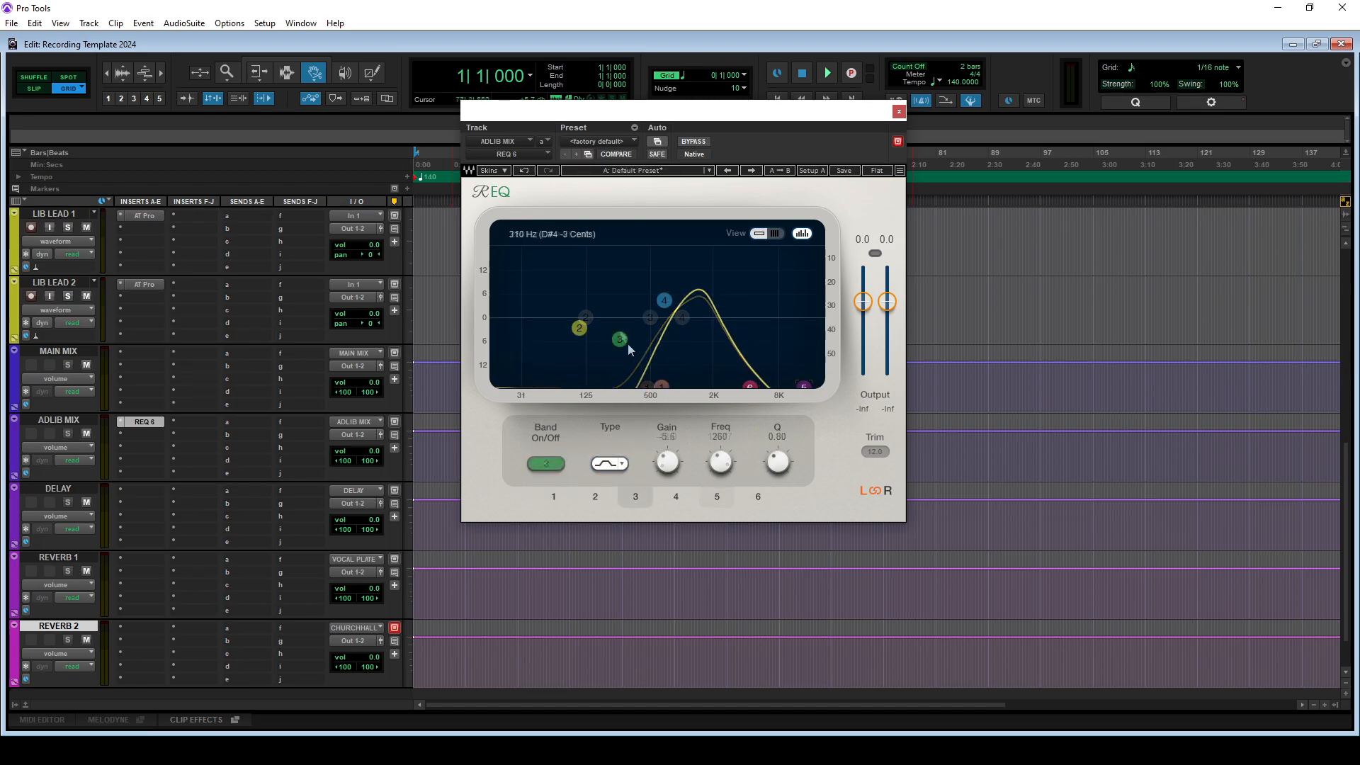
drag(620, 340, 656, 303)
click(899, 112)
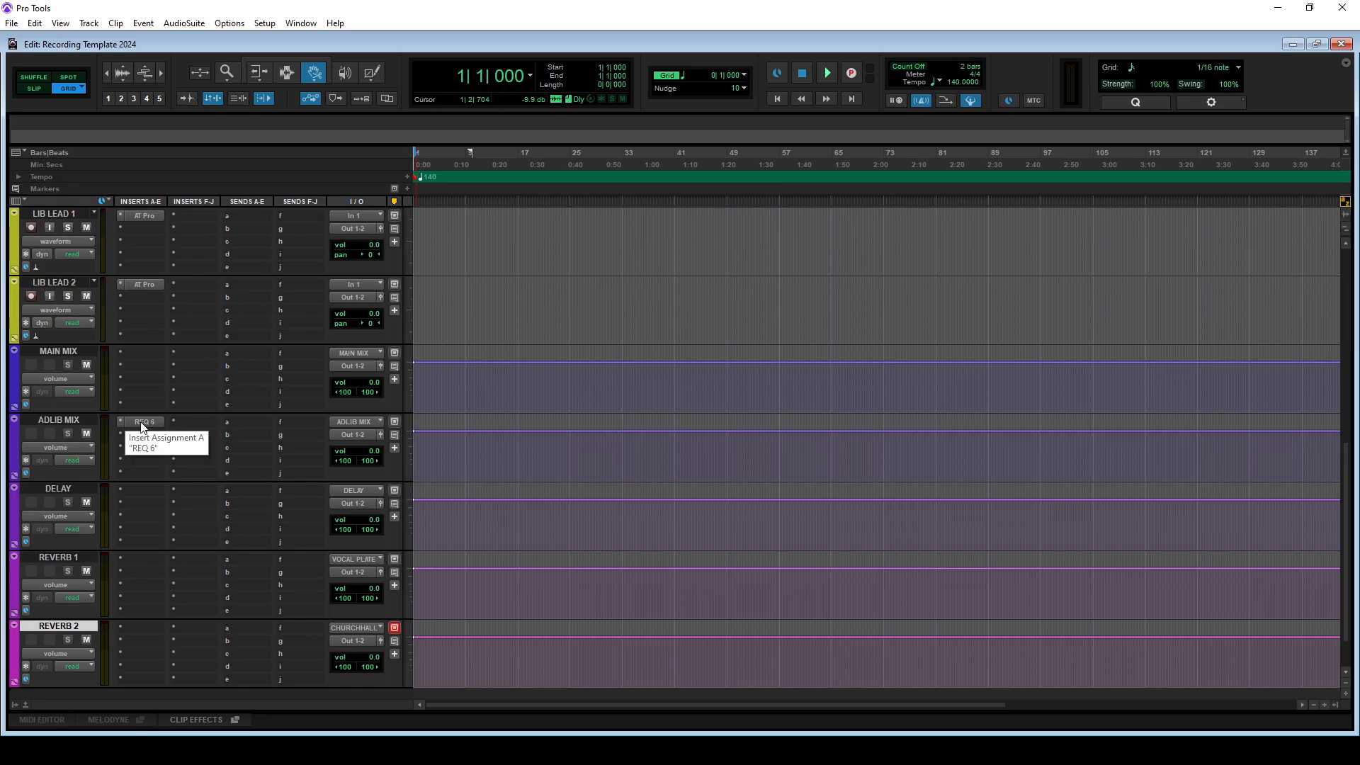
Copy the ADLIB MIX track's REQ 6 to the DELAY track's first slot and insert stereo H-Delay in the slot below
drag(147, 493, 151, 493)
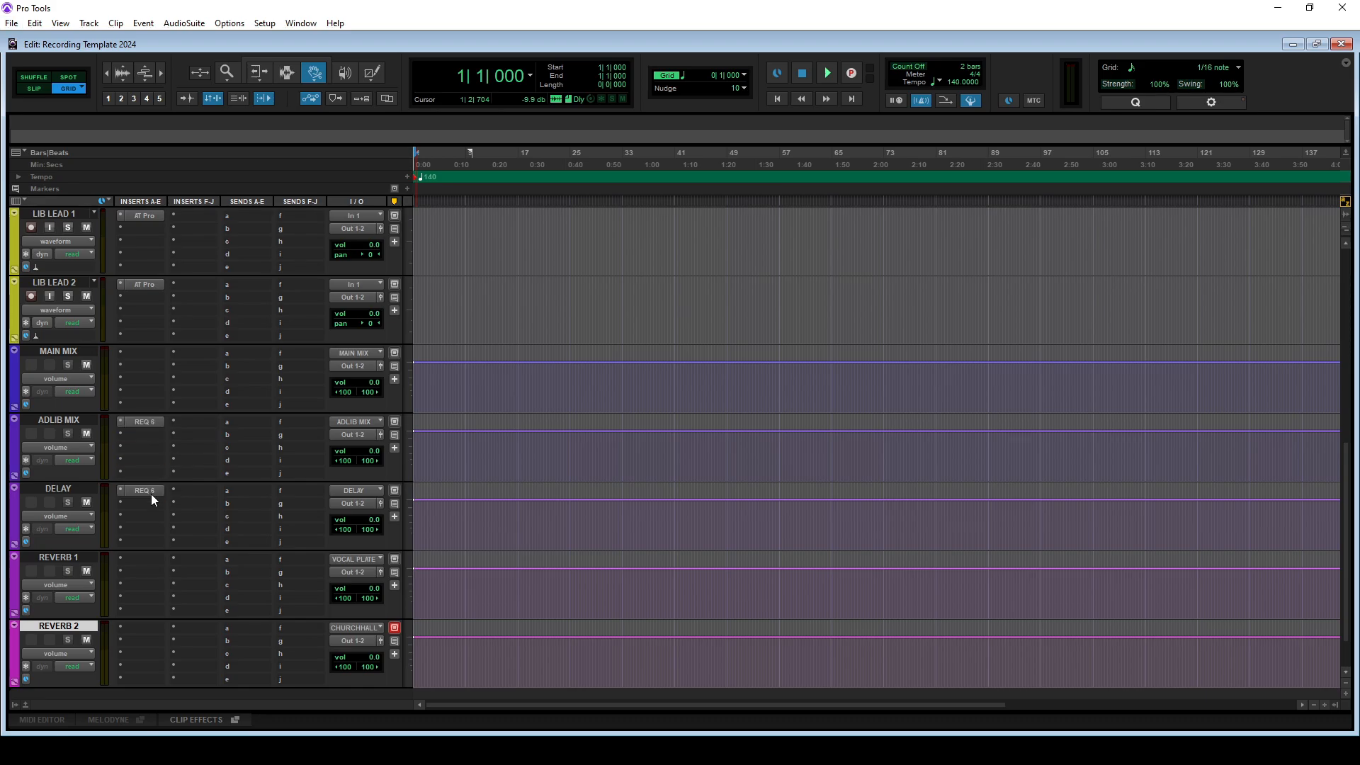
click(143, 504)
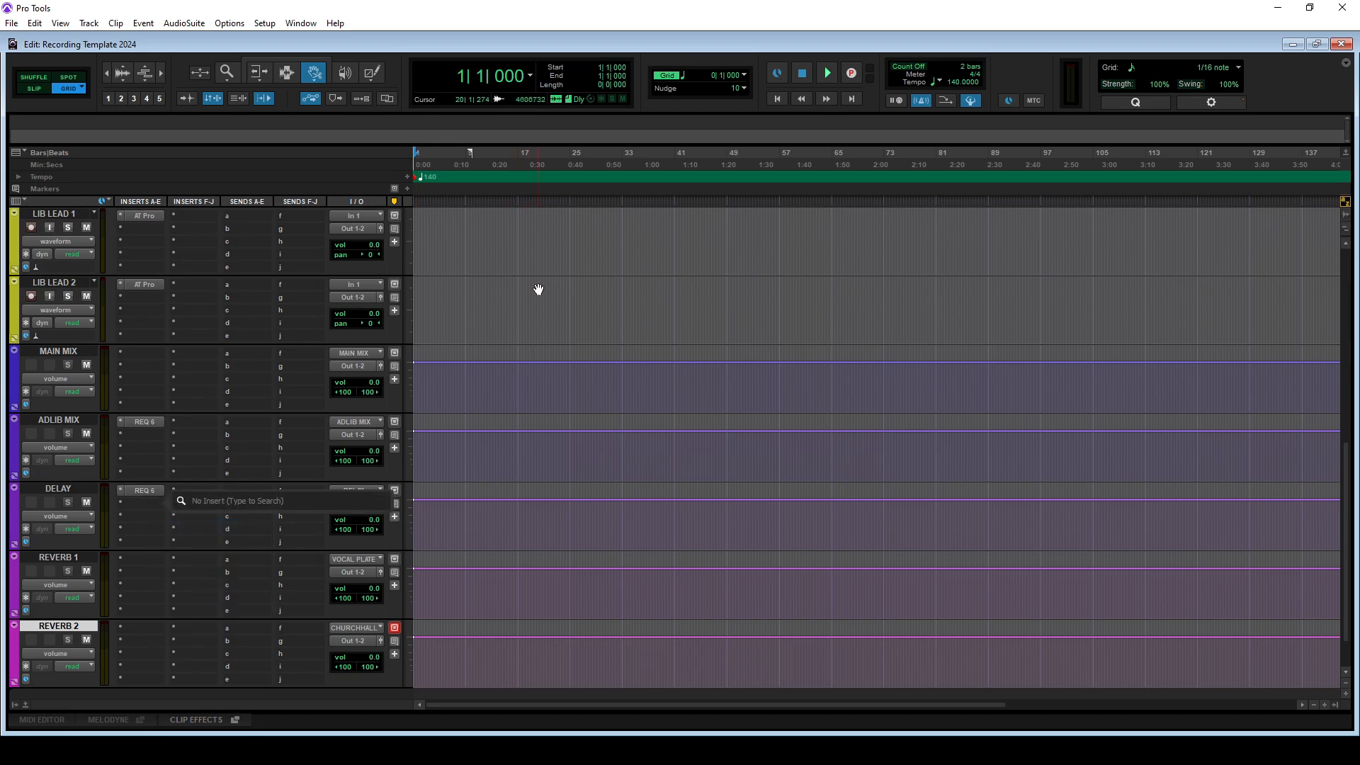
text(h)
key(Down)
key(Down)
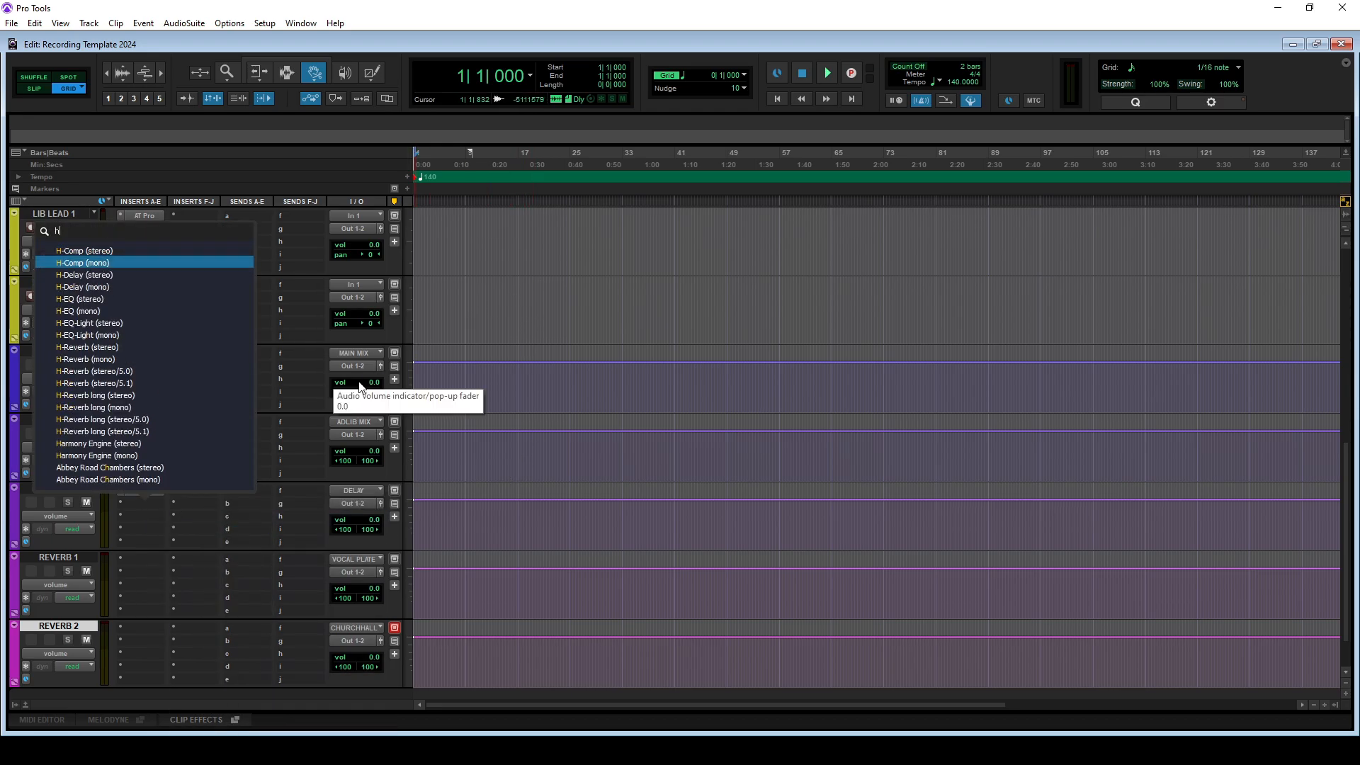
key(Return)
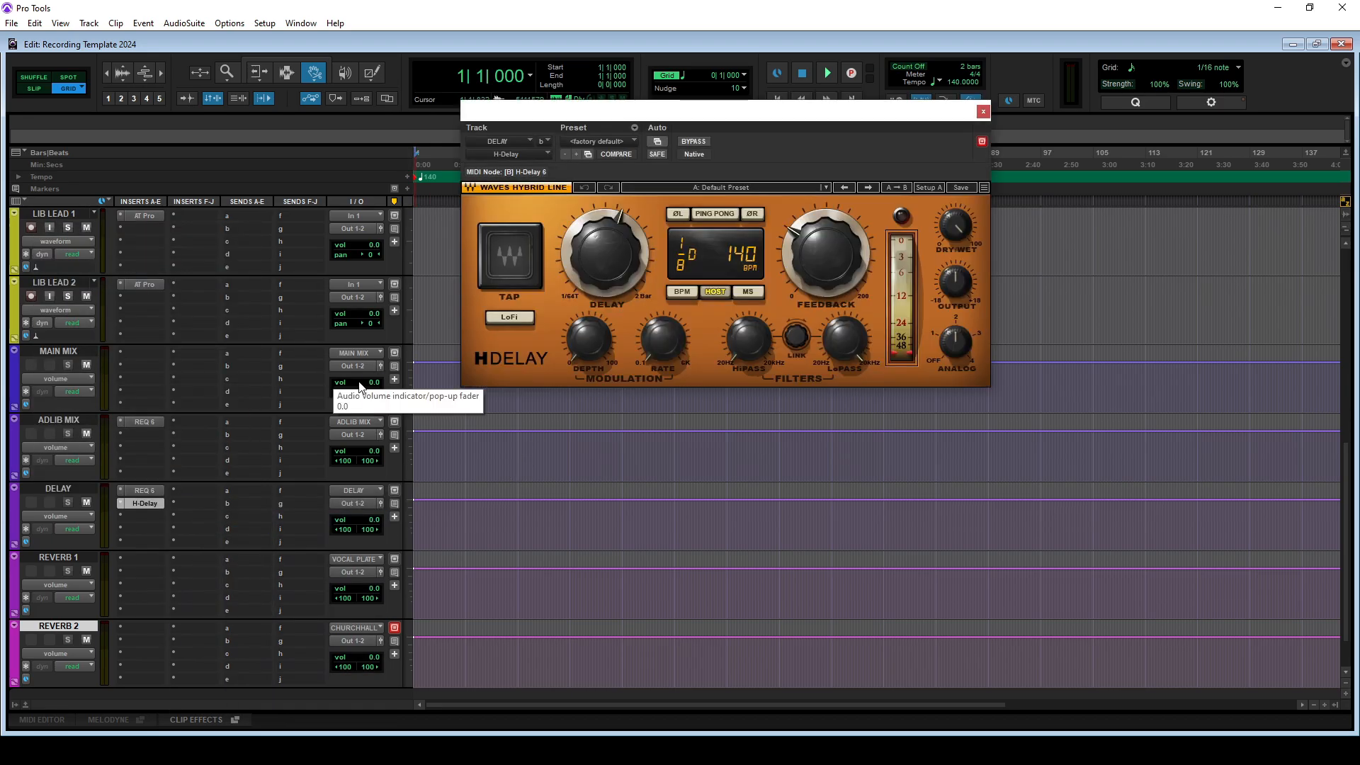
Load the Foldr preset in the DELAY track's H-Delay, toggle its Ping Pong mode, and close the plug-in
click(708, 188)
click(750, 633)
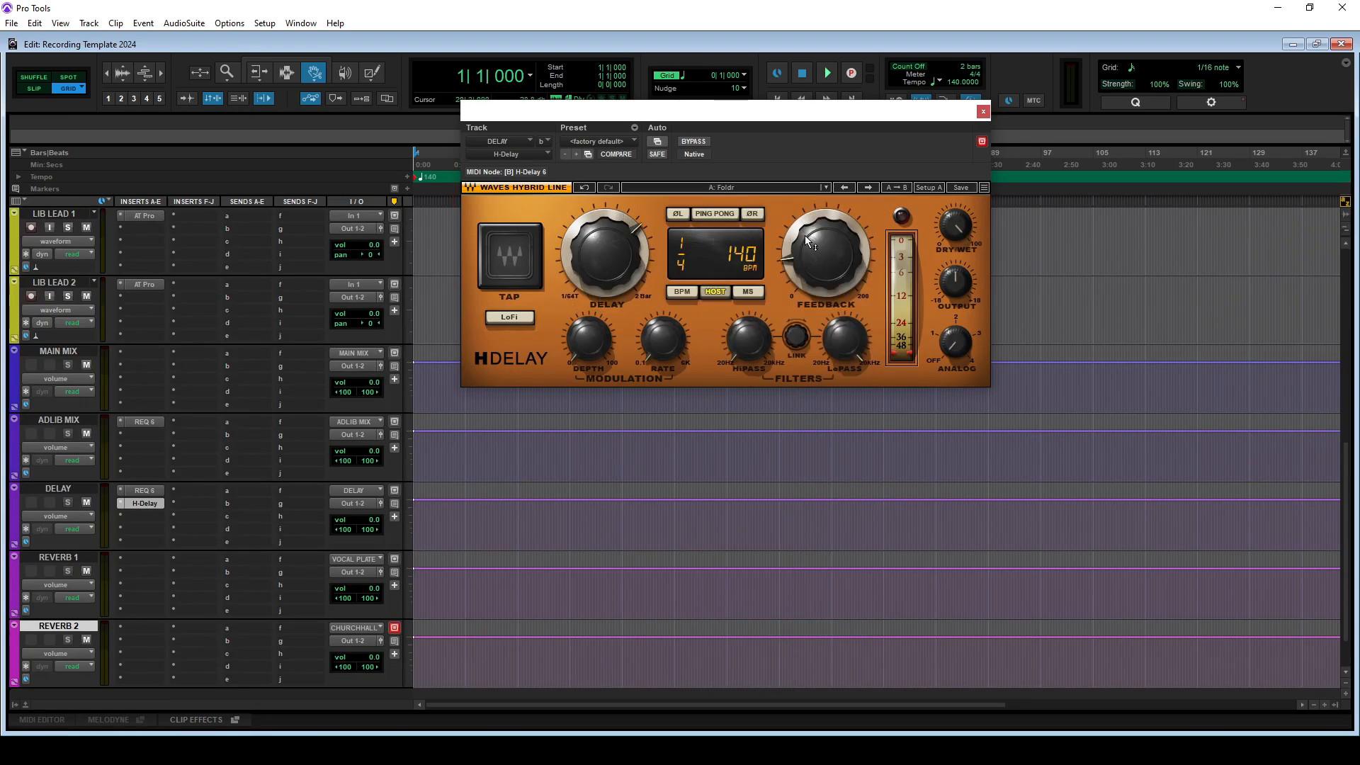
click(715, 215)
click(983, 111)
Insert stereo RVerb on the REVERB 1 track and load its Vocal Plate factory preset
click(136, 559)
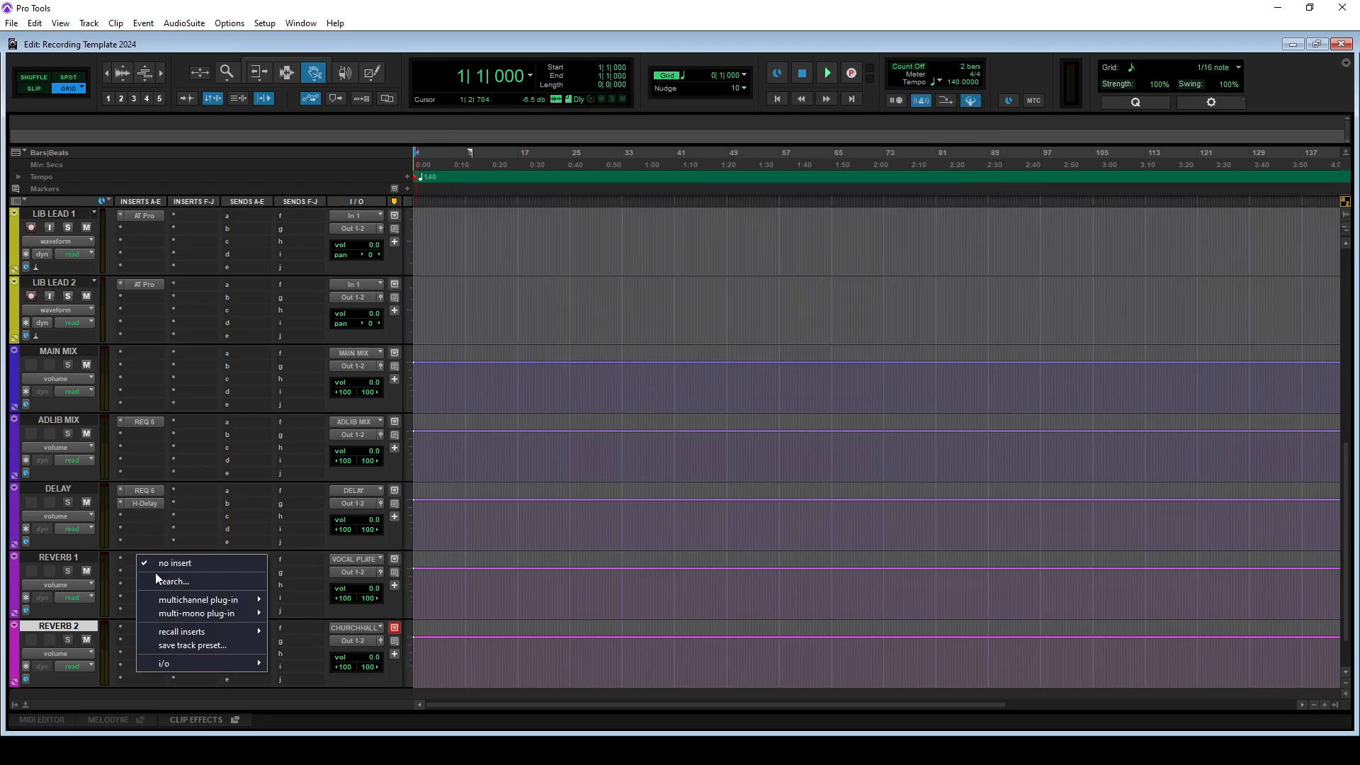
text(rverb)
click(80, 536)
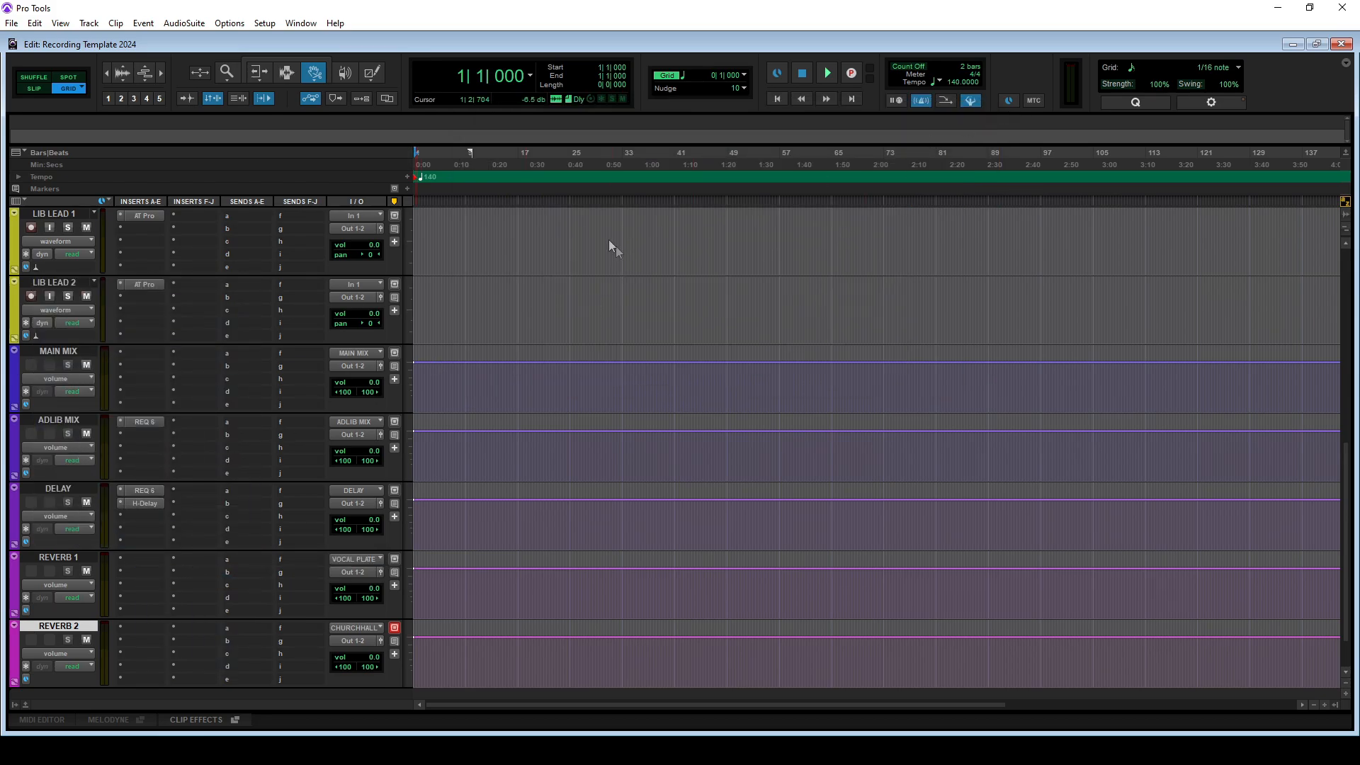
click(626, 170)
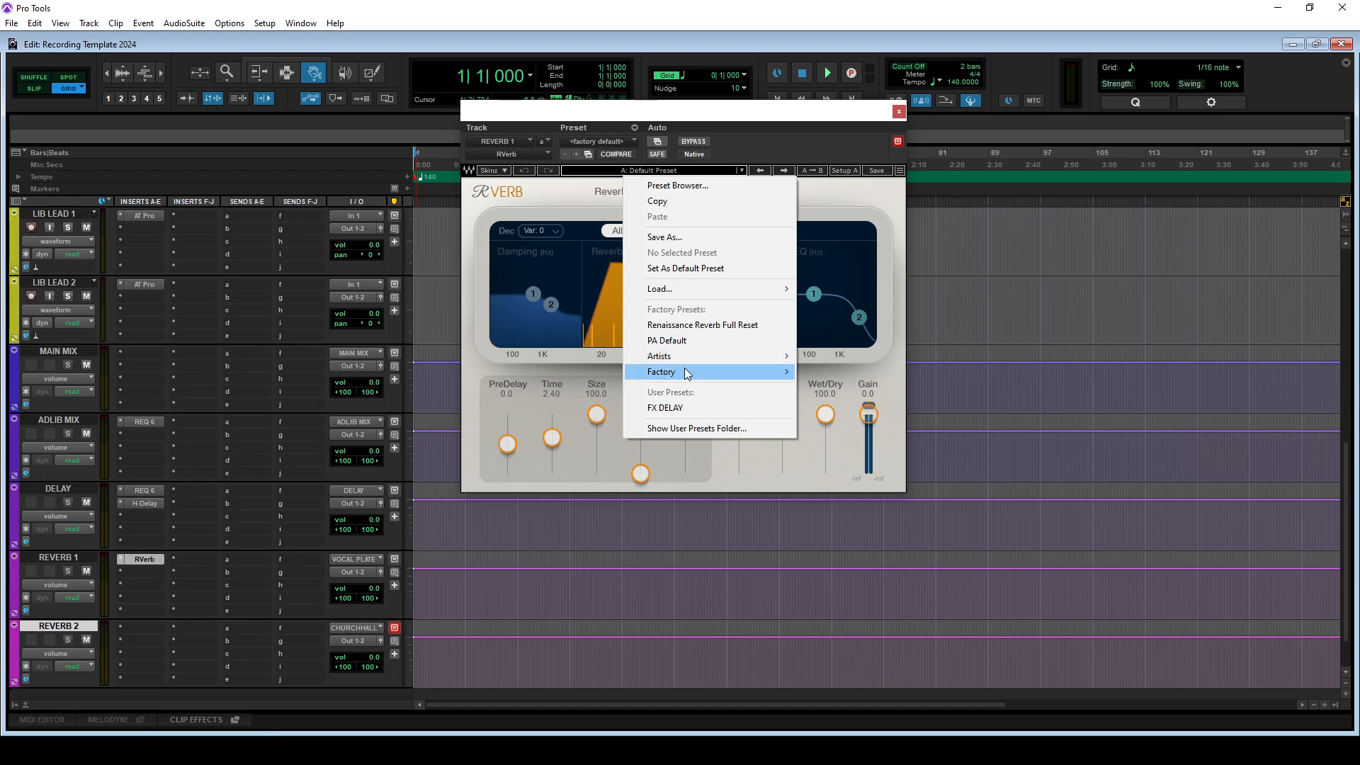
mouse_move(676, 373)
mouse_move(859, 466)
click(968, 591)
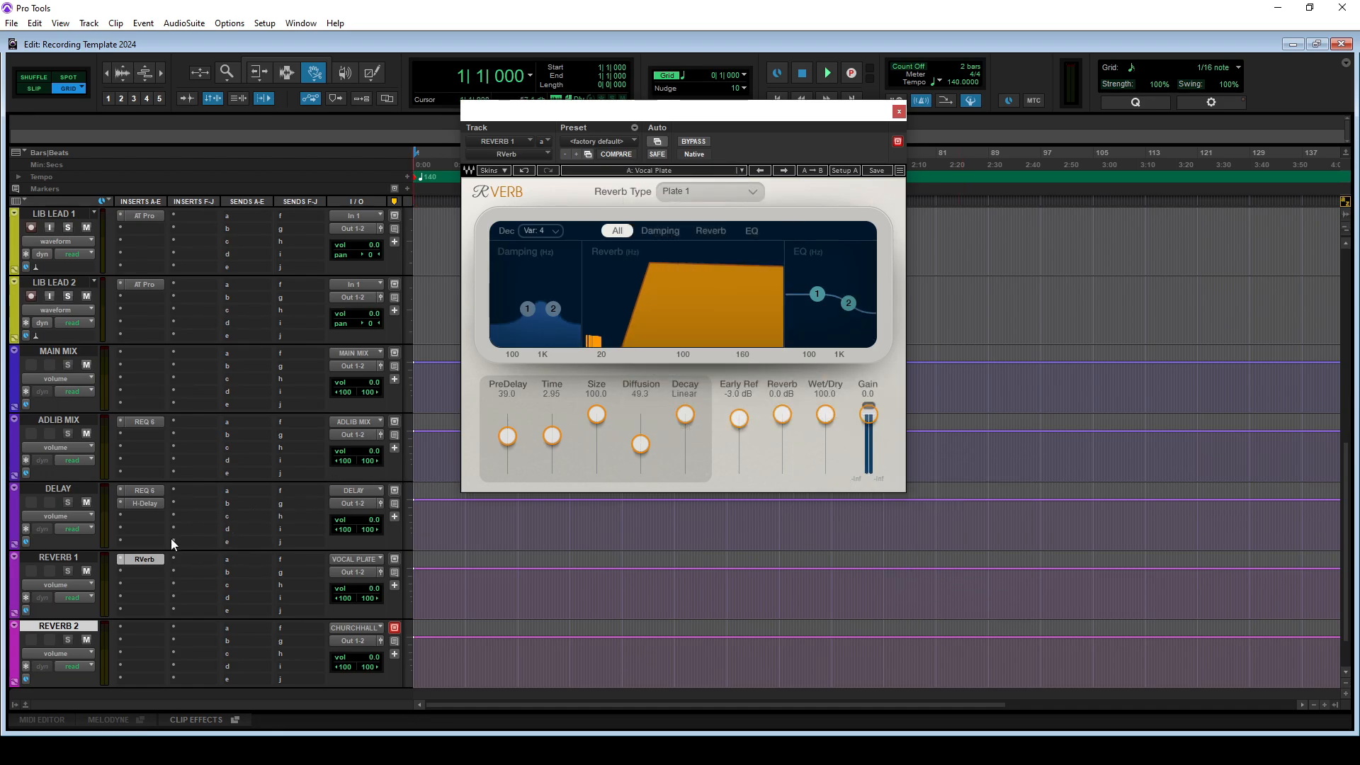
Insert stereo RVerb on the REVERB 2 track and load the Very Large Cathedral preset from the Churches factory presets
click(134, 627)
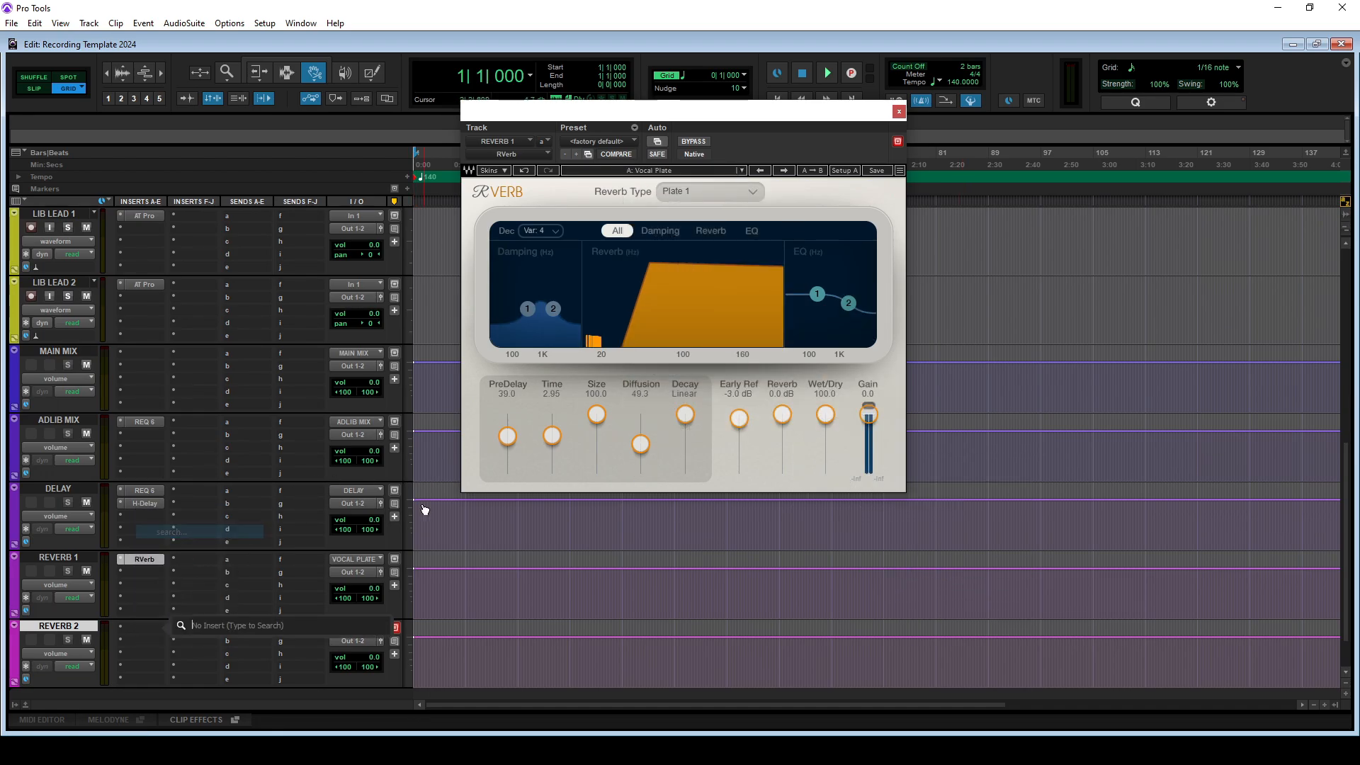
text(rverb)
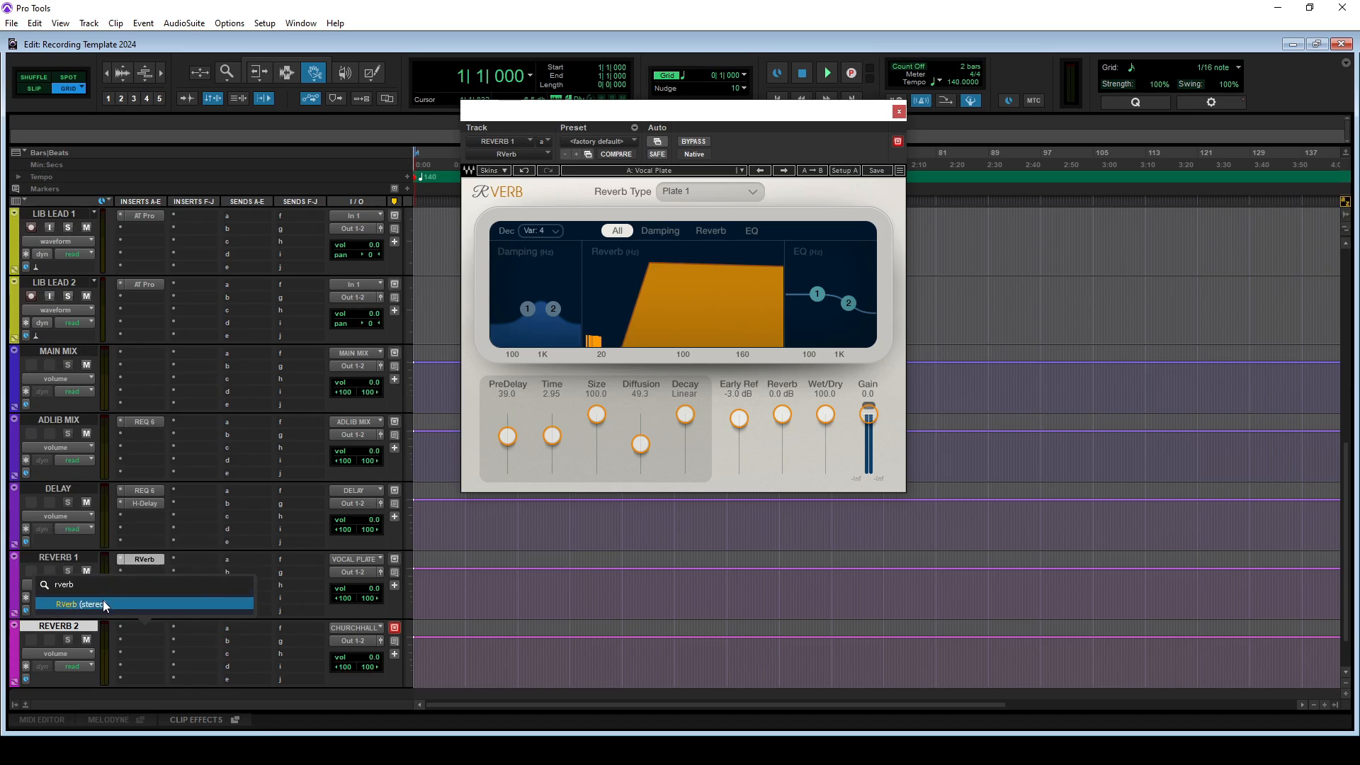
click(105, 604)
click(618, 170)
mouse_move(695, 374)
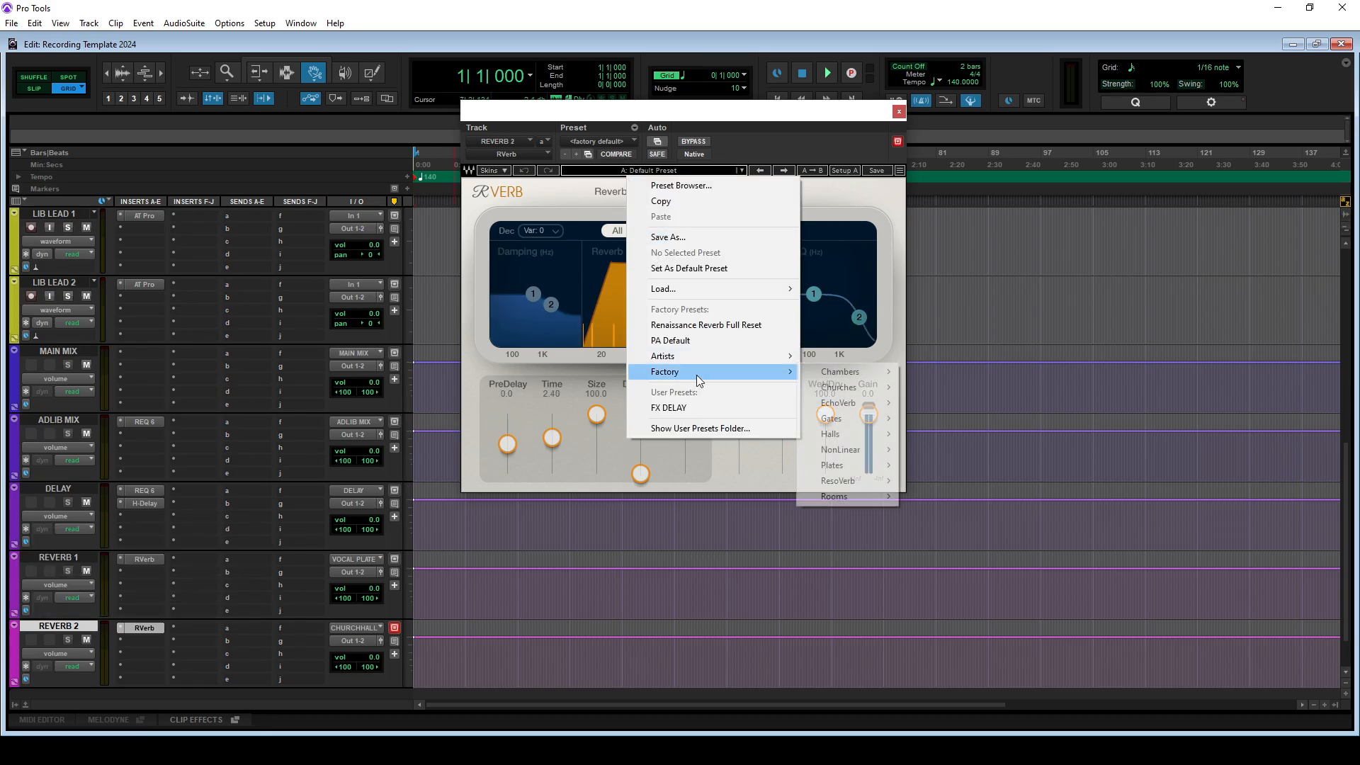
mouse_move(855, 397)
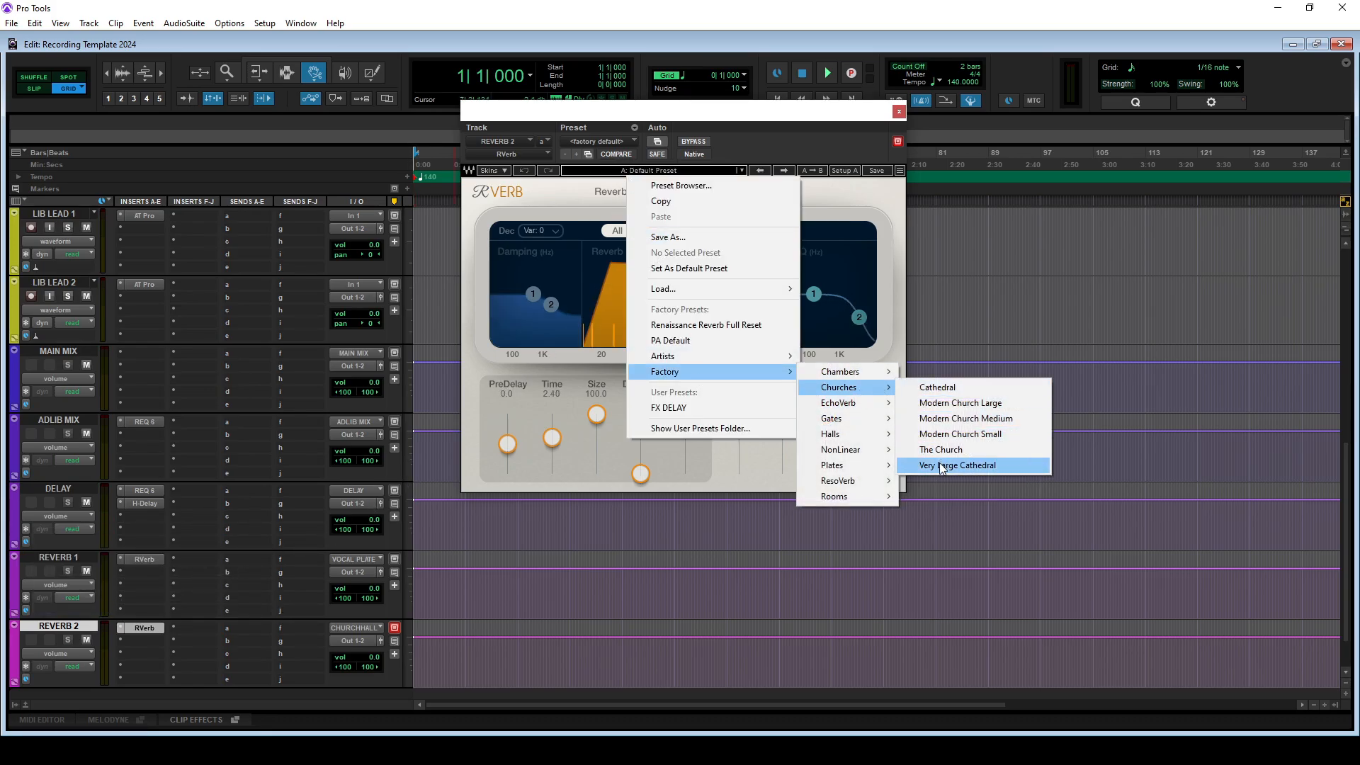
click(952, 465)
Insert the stereo S1 Imager below RVerb on the REVERB 2 track, set its width to 2.50, and close the plug-in
click(138, 649)
click(177, 545)
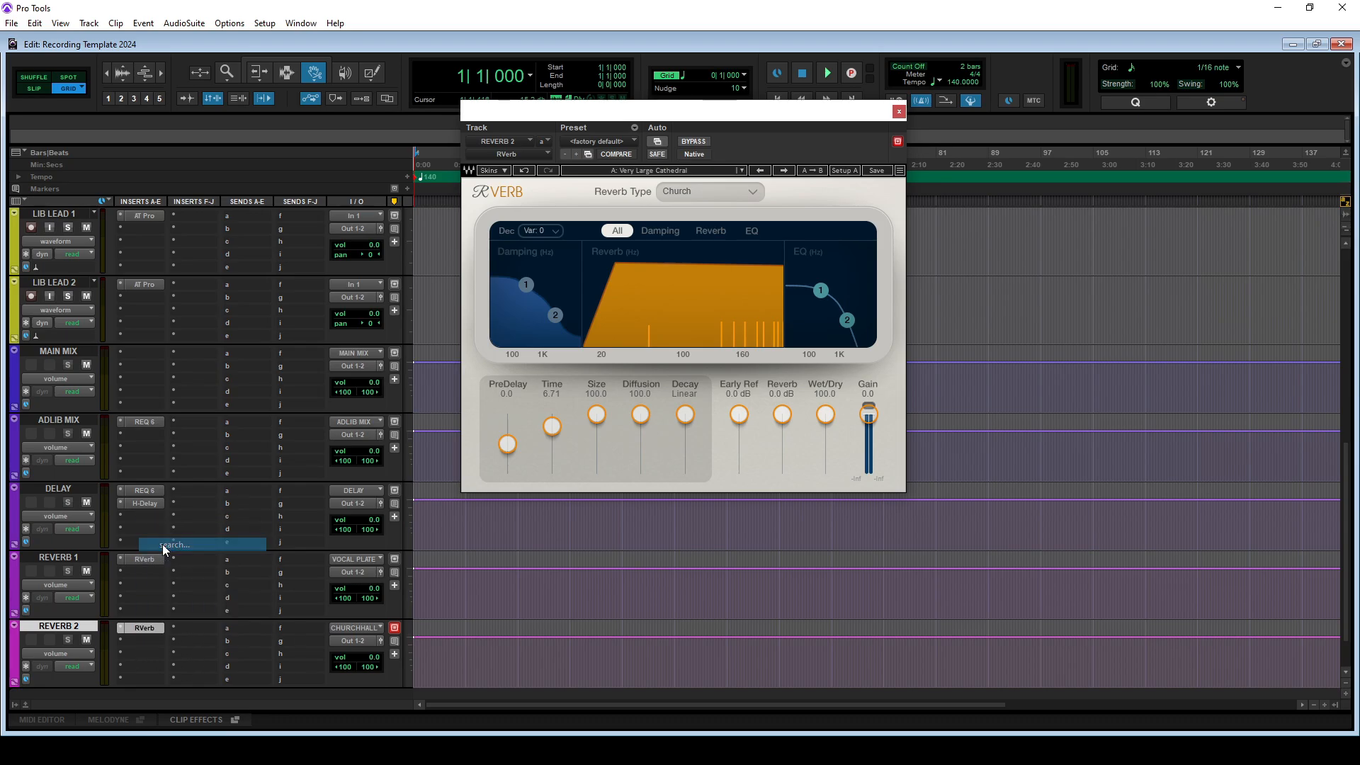
text(s1)
click(88, 544)
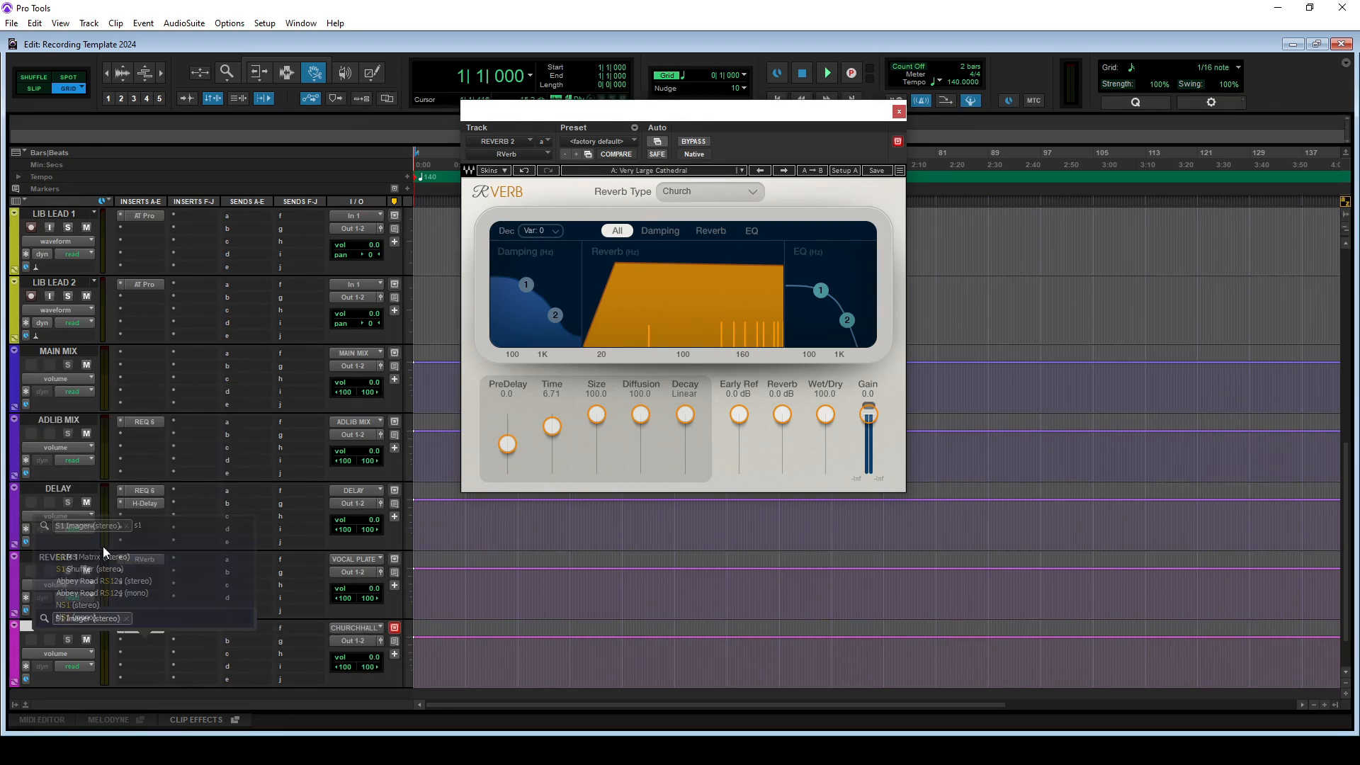
mouse_move(524, 269)
mouse_down()
mouse_move(523, 227)
mouse_move(522, 259)
mouse_up()
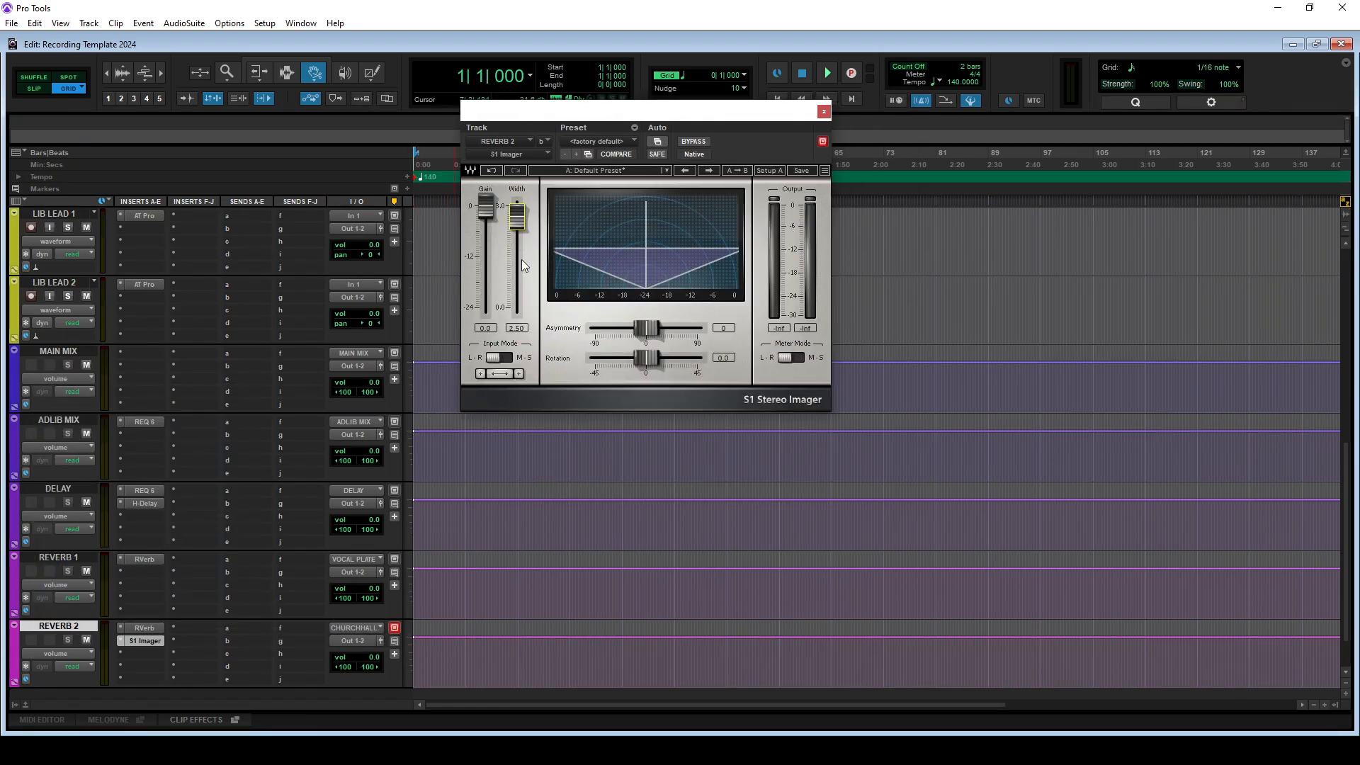
click(824, 112)
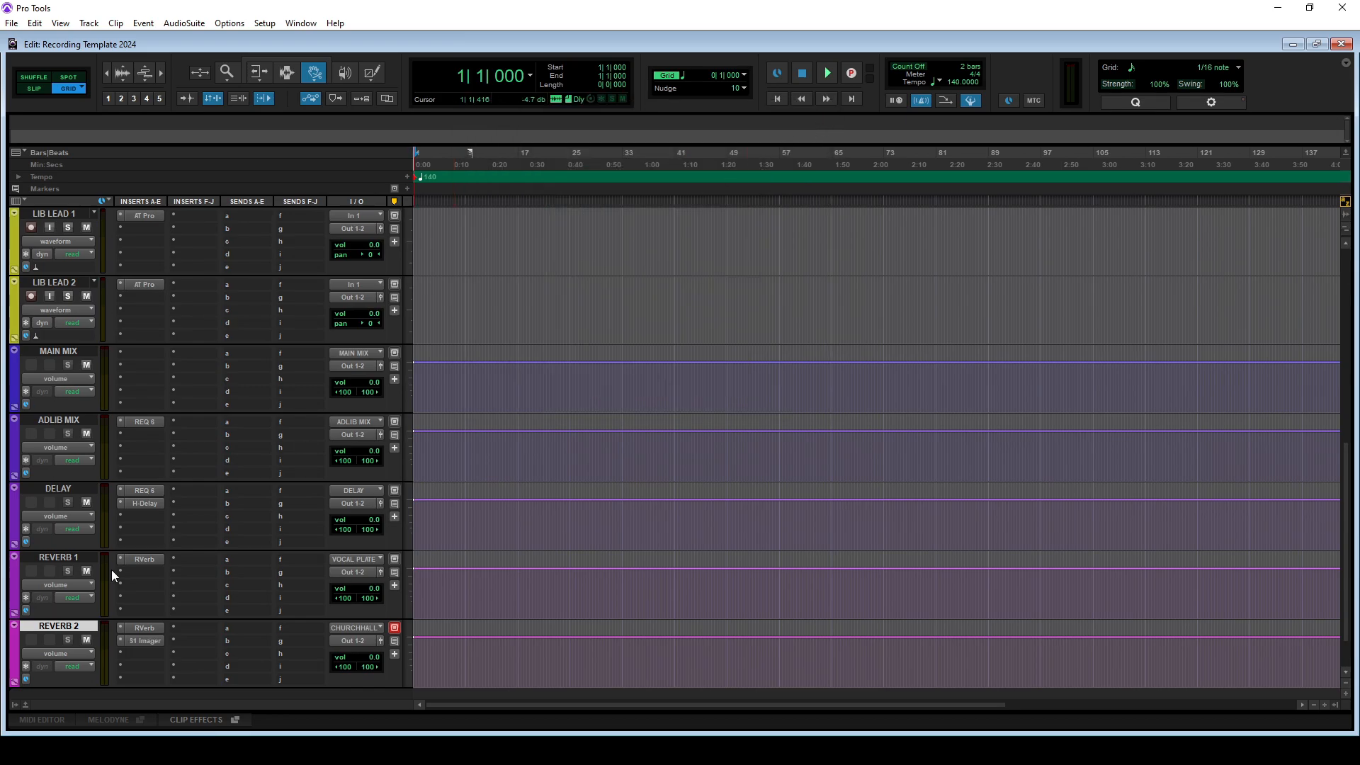
click(51, 558)
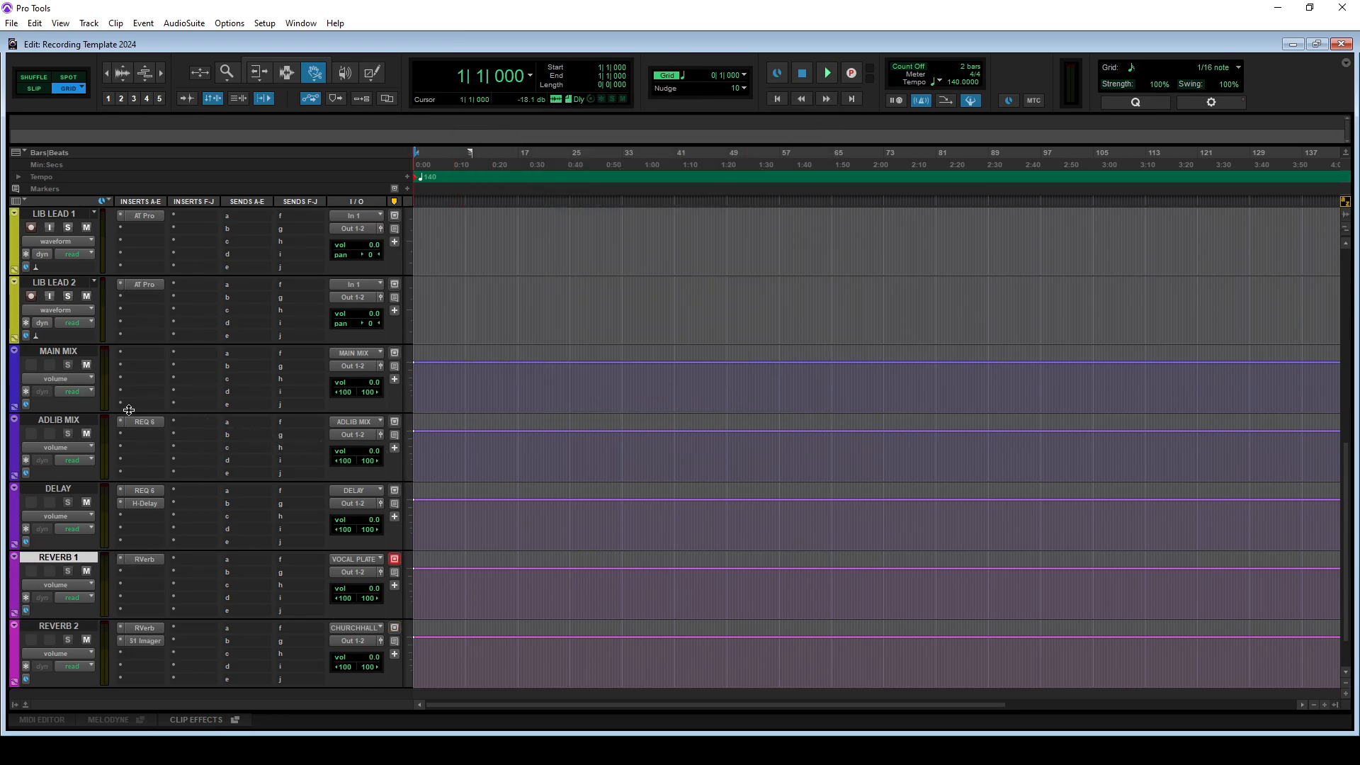
Insert stereo REQ 6 in the MAIN MIX track's first slot, load the FM user preset, and close the plug-in
click(146, 353)
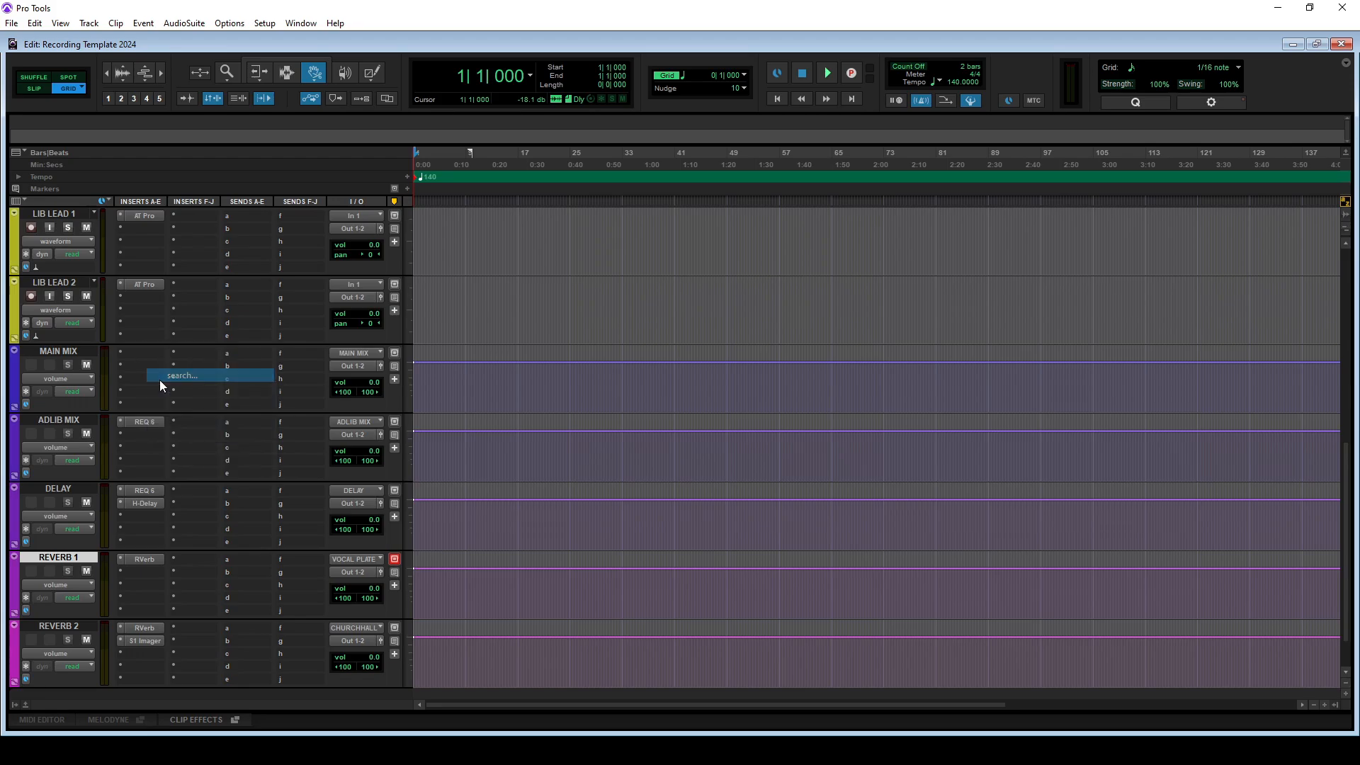
text(req)
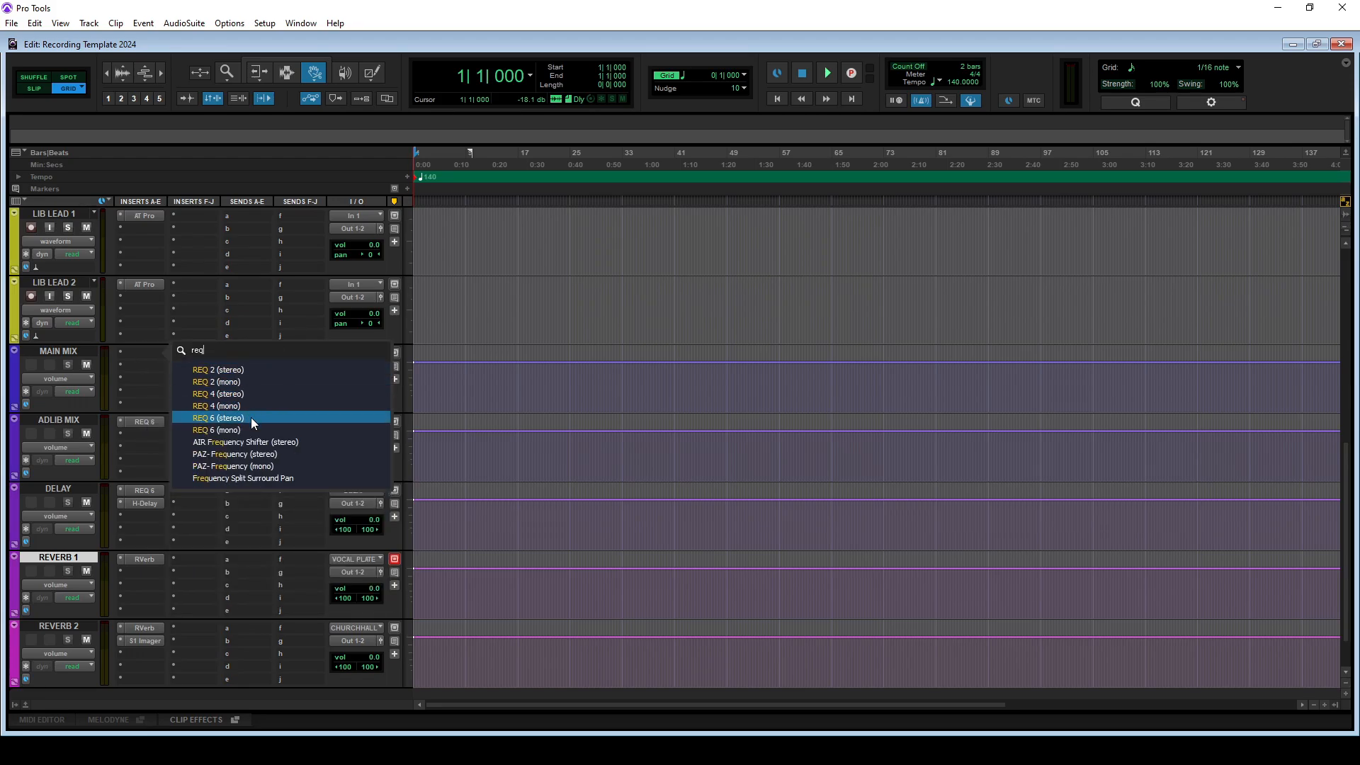
click(252, 422)
click(671, 172)
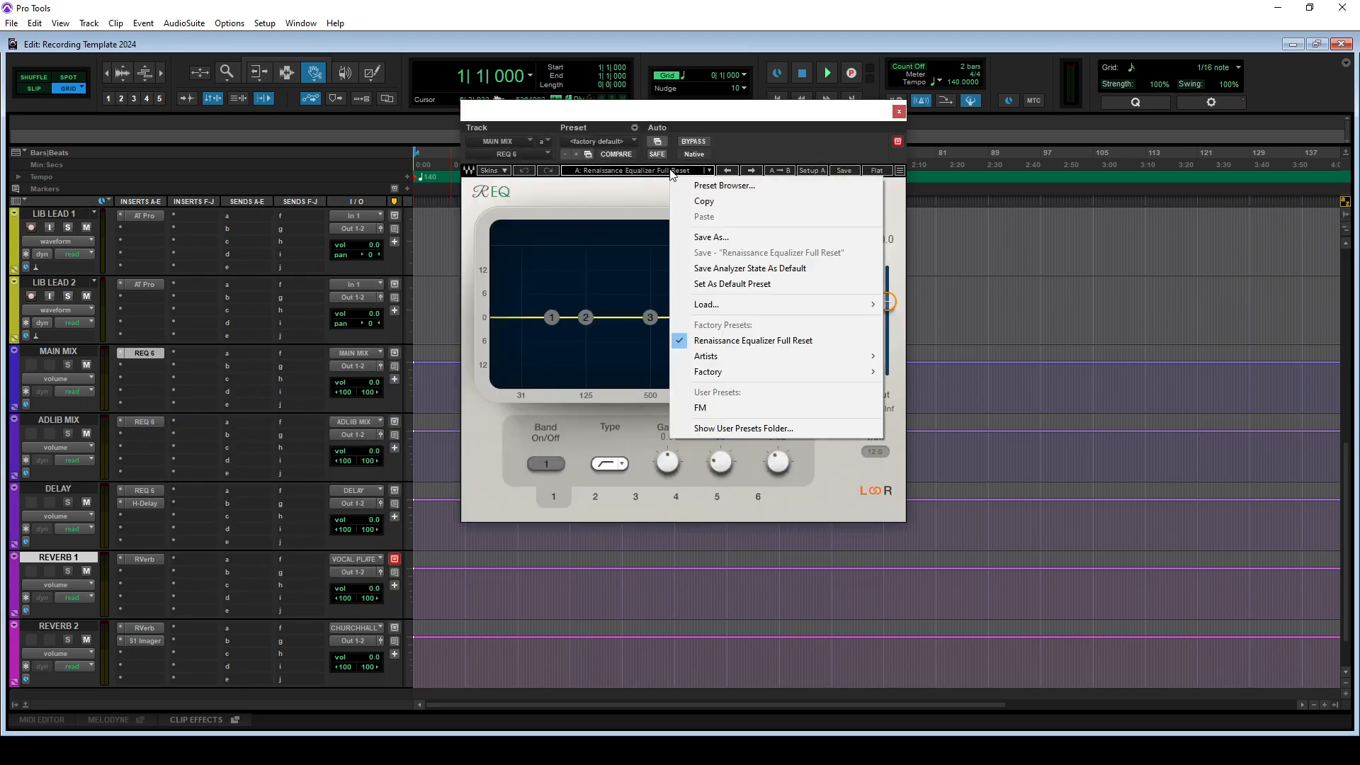
click(728, 411)
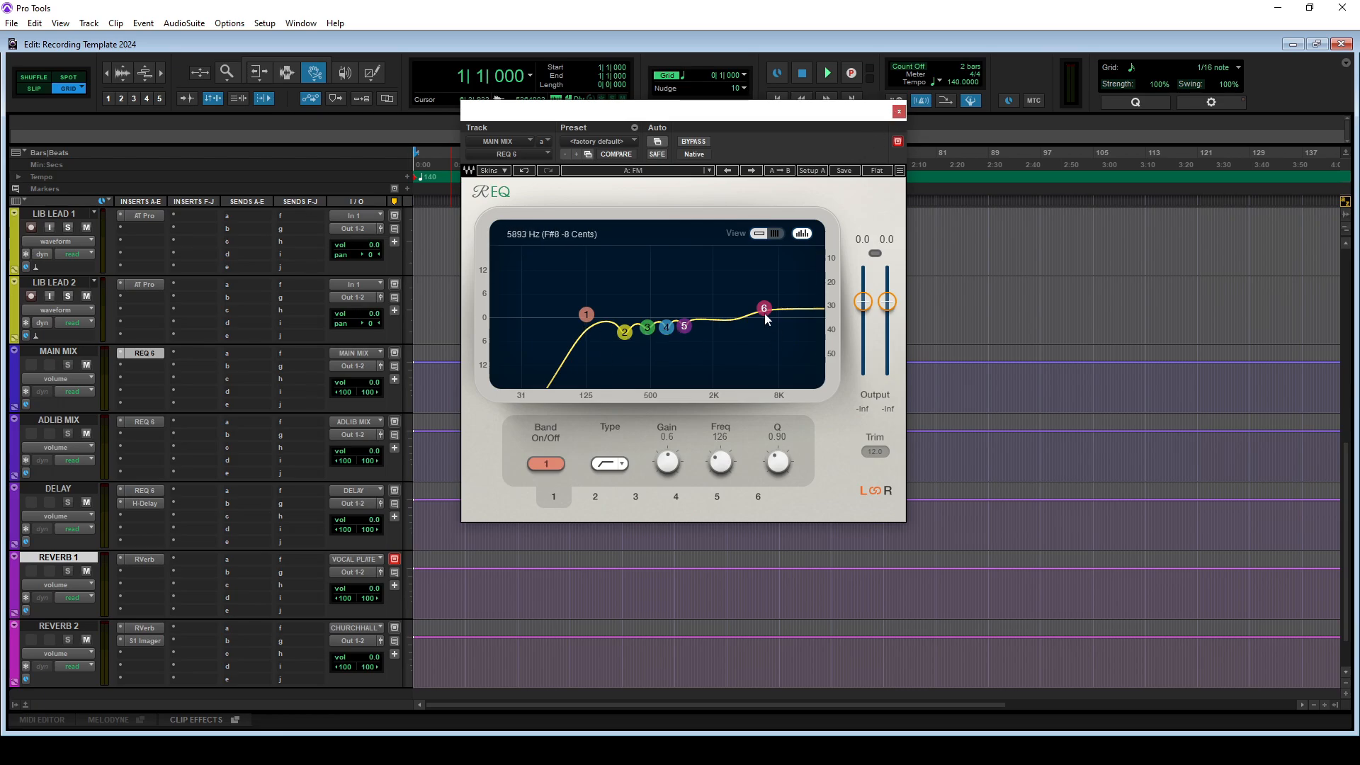
click(898, 113)
Insert a second stereo REQ 6 in the MAIN MIX track's second insert slot
click(150, 355)
click(147, 356)
click(148, 362)
click(170, 387)
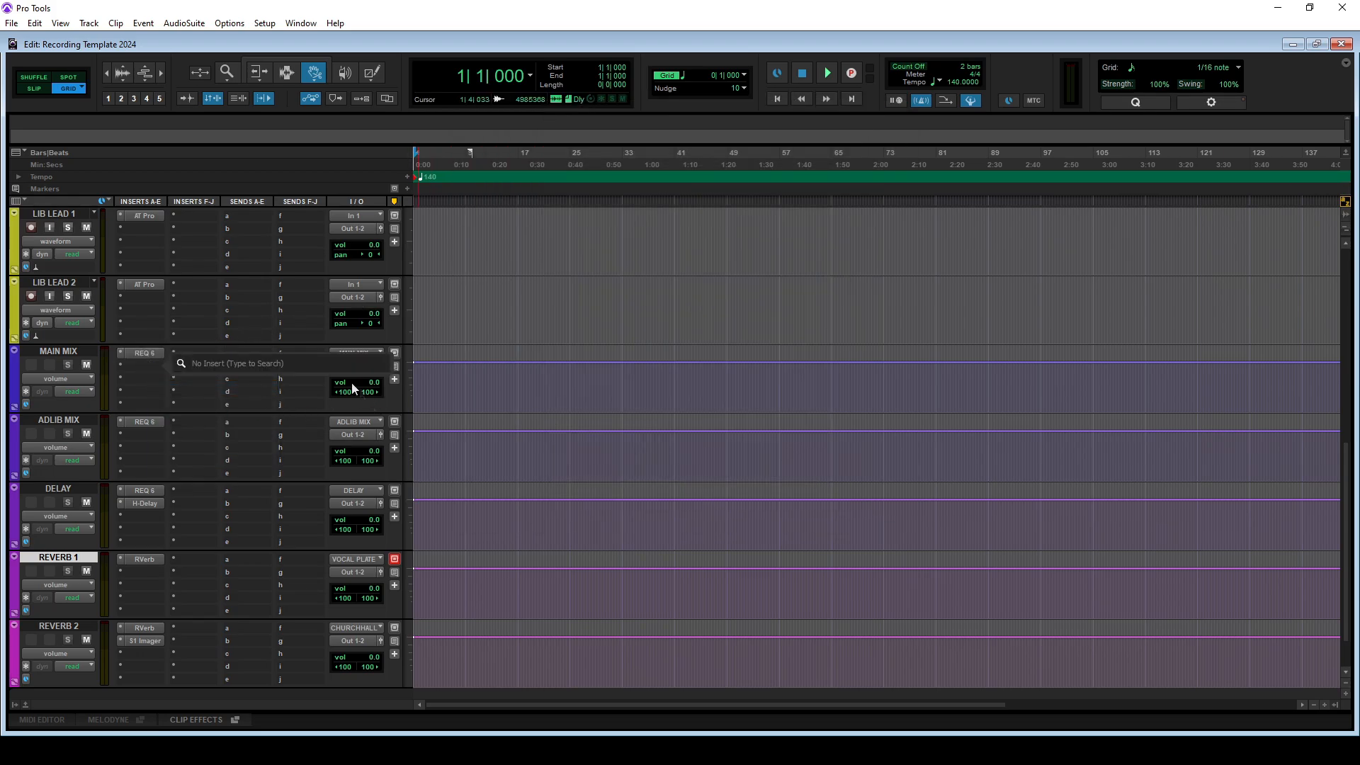
text(req)
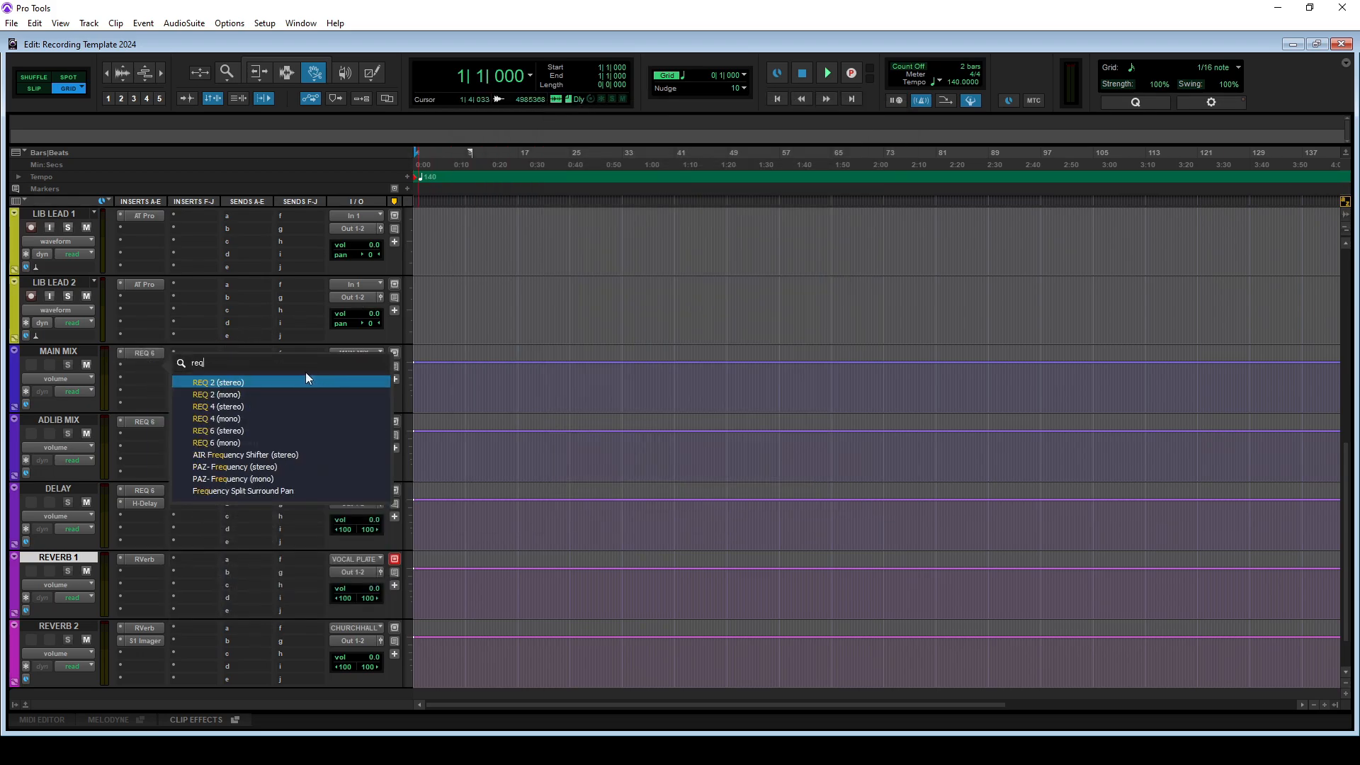
click(260, 431)
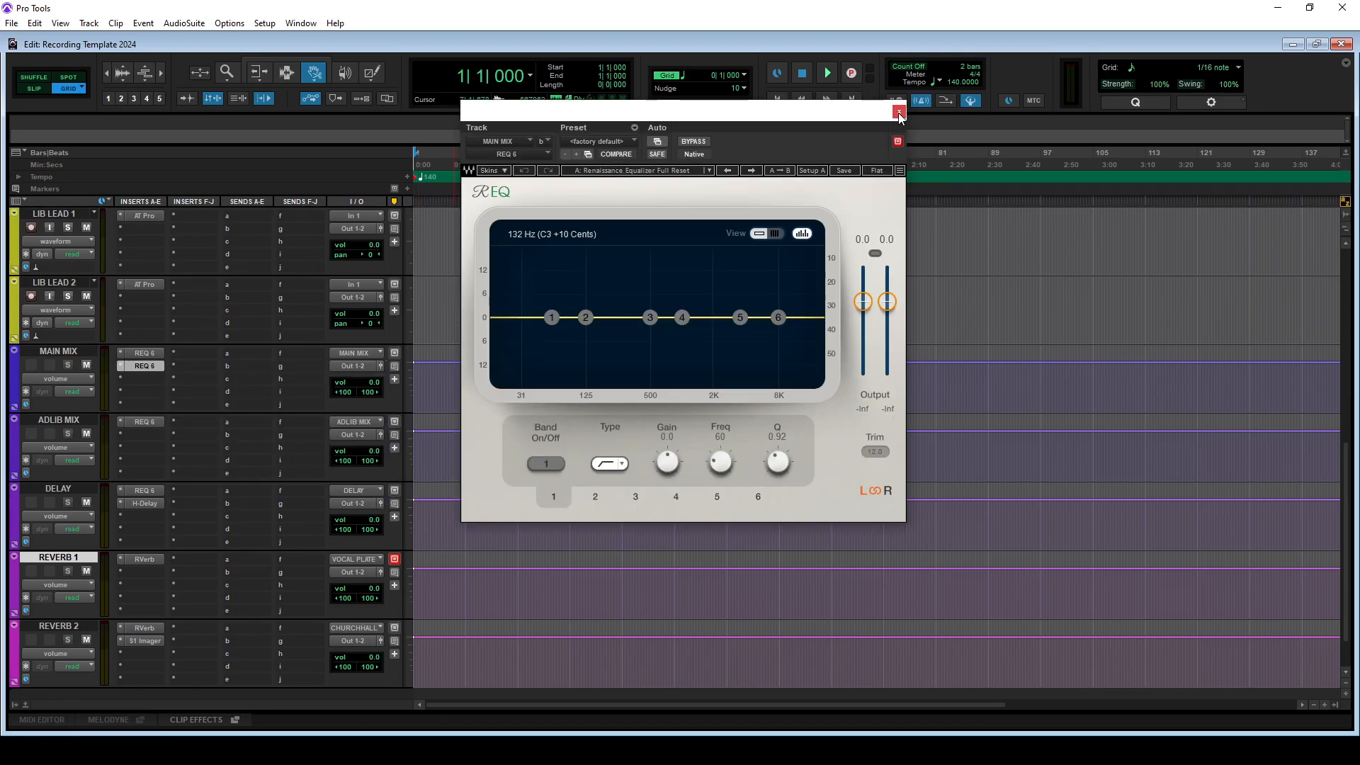
Insert stereo C4 in the MAIN MIX track's third insert slot, load the Pop vocal factory preset, and close the plug-in
click(898, 111)
click(139, 375)
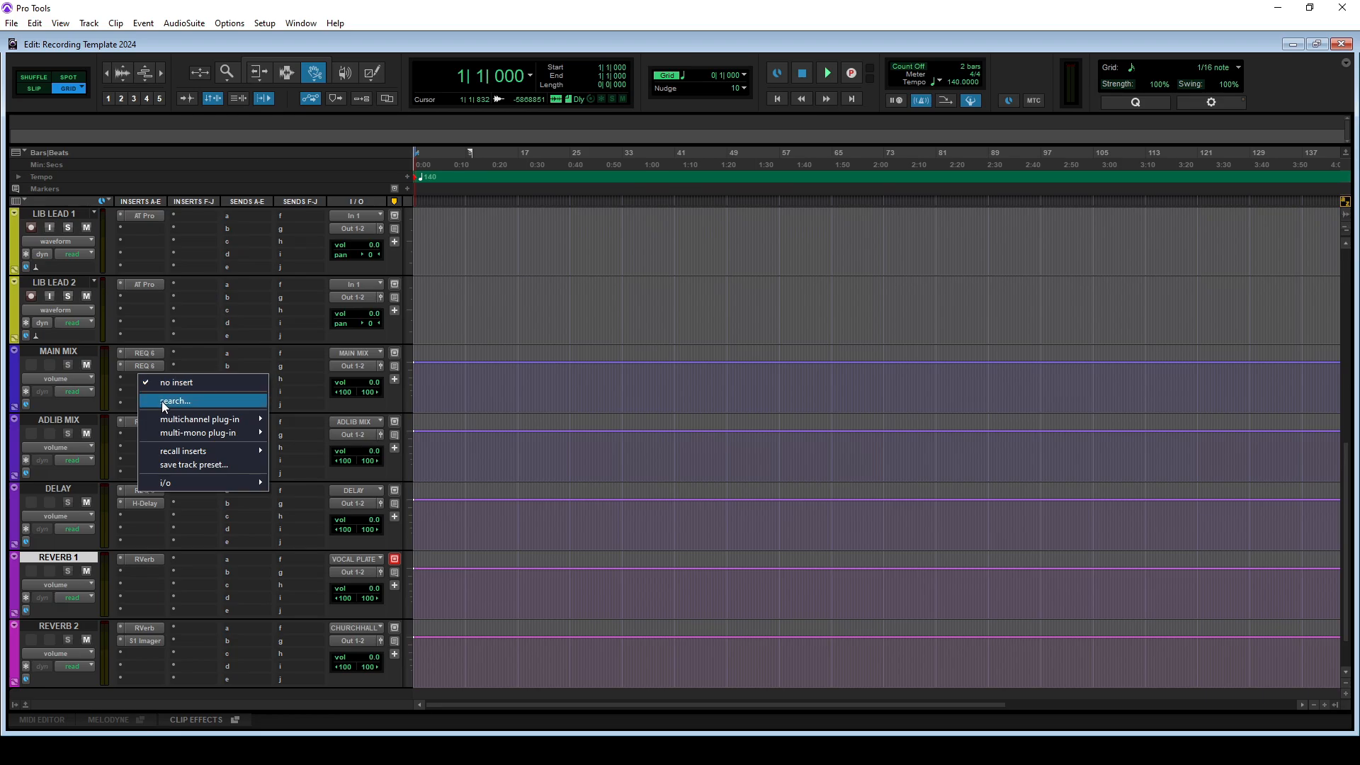
click(161, 401)
text(c4)
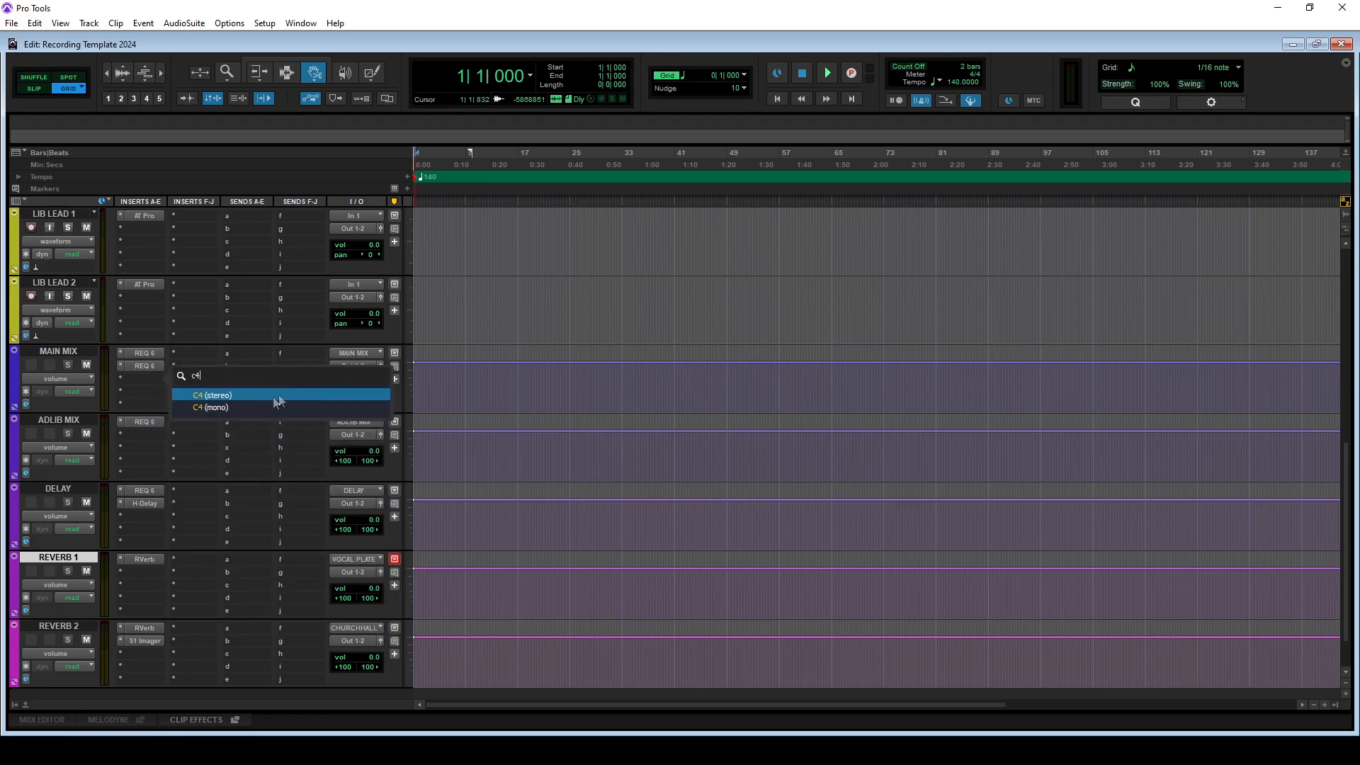
click(277, 398)
click(588, 170)
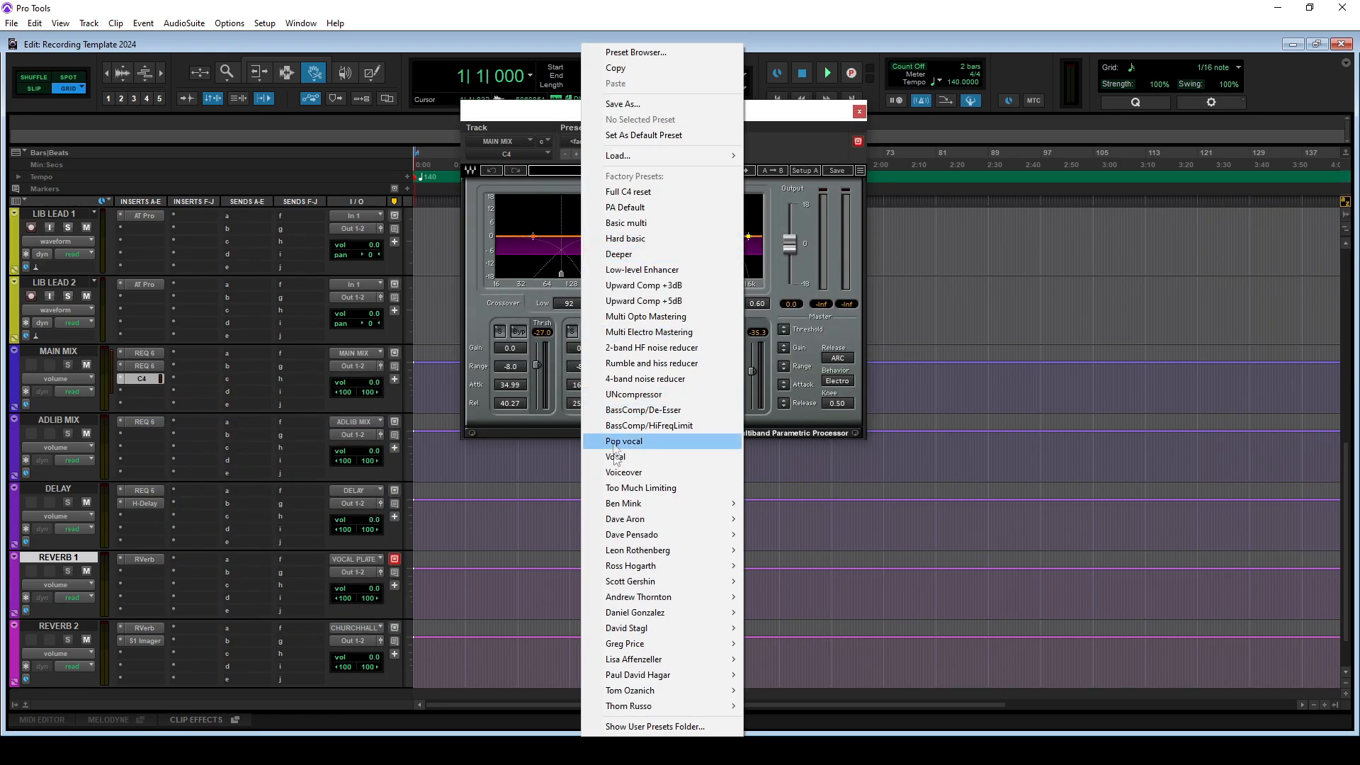
click(613, 446)
click(140, 382)
Insert stereo DeEsser below C4 on the MAIN MIX track, lower its threshold to about -20.6, and close the plug-in
click(138, 385)
click(161, 400)
text(de)
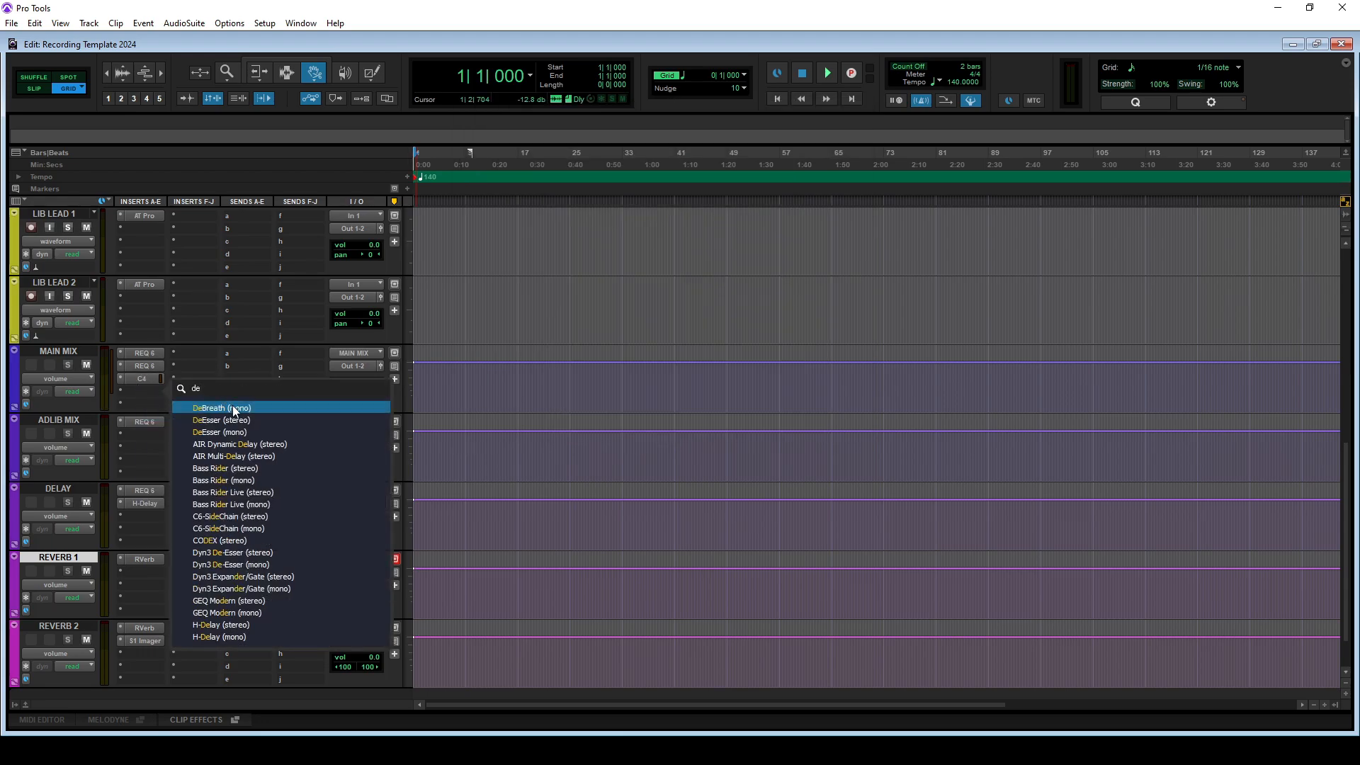
click(221, 420)
drag(584, 215, 529, 276)
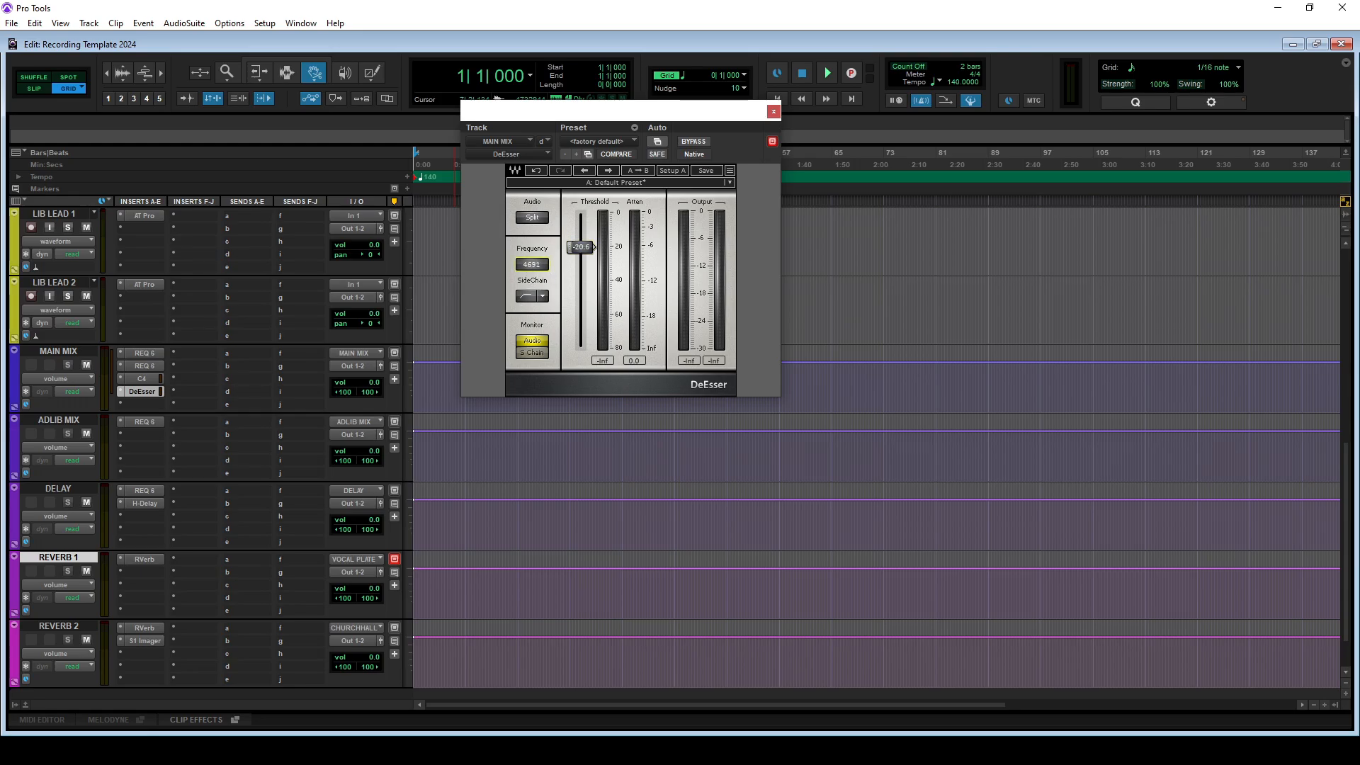
click(774, 111)
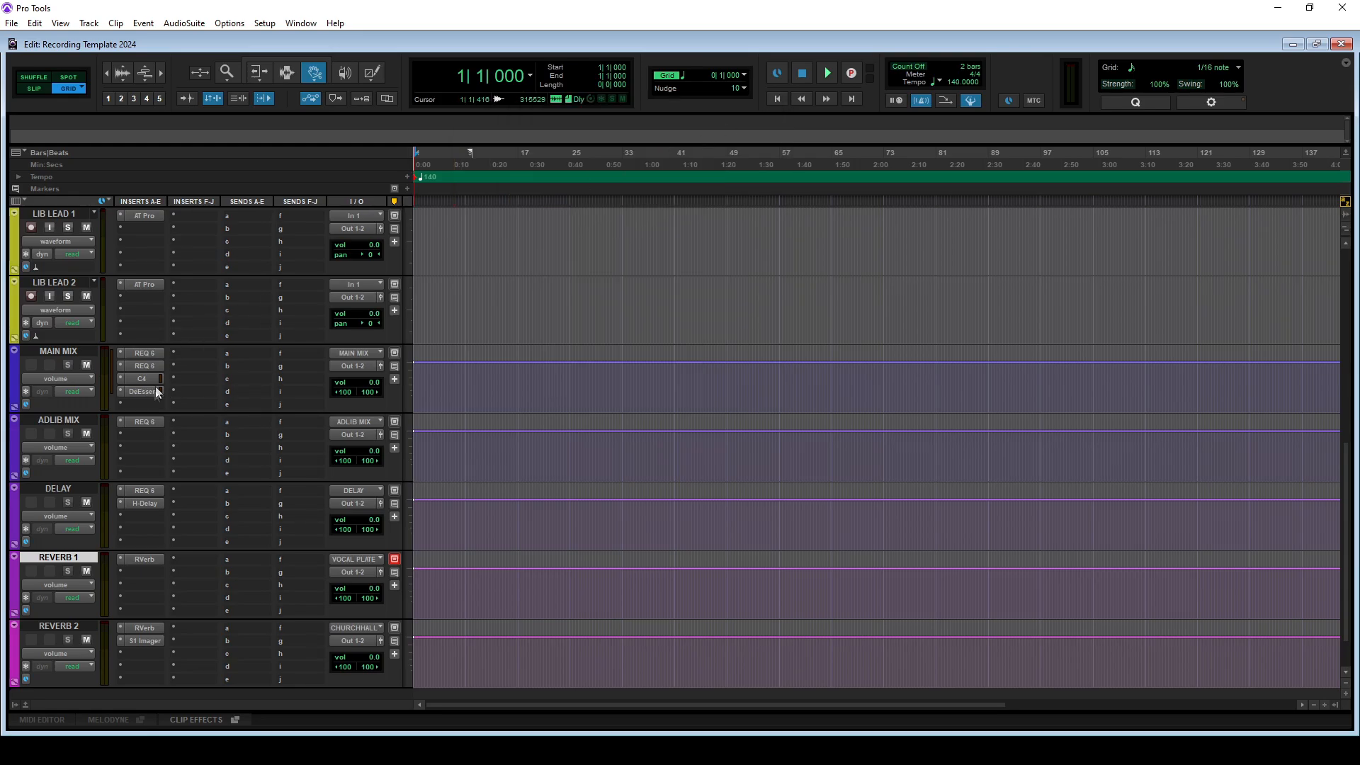
Insert stereo Aphex Vintage Exciter in MAIN MIX's fifth insert slot, set its AX Mix to 2, and lower its output
click(149, 405)
click(228, 423)
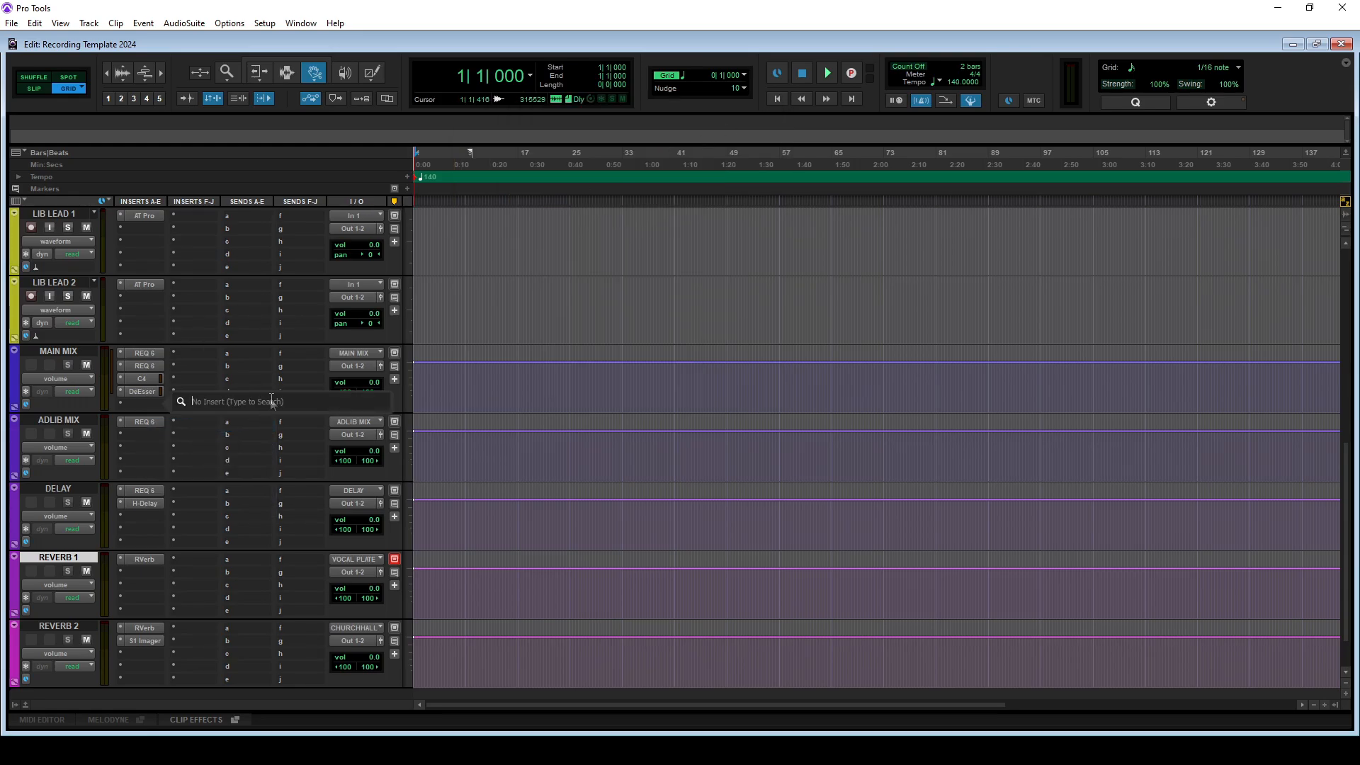
text(excit)
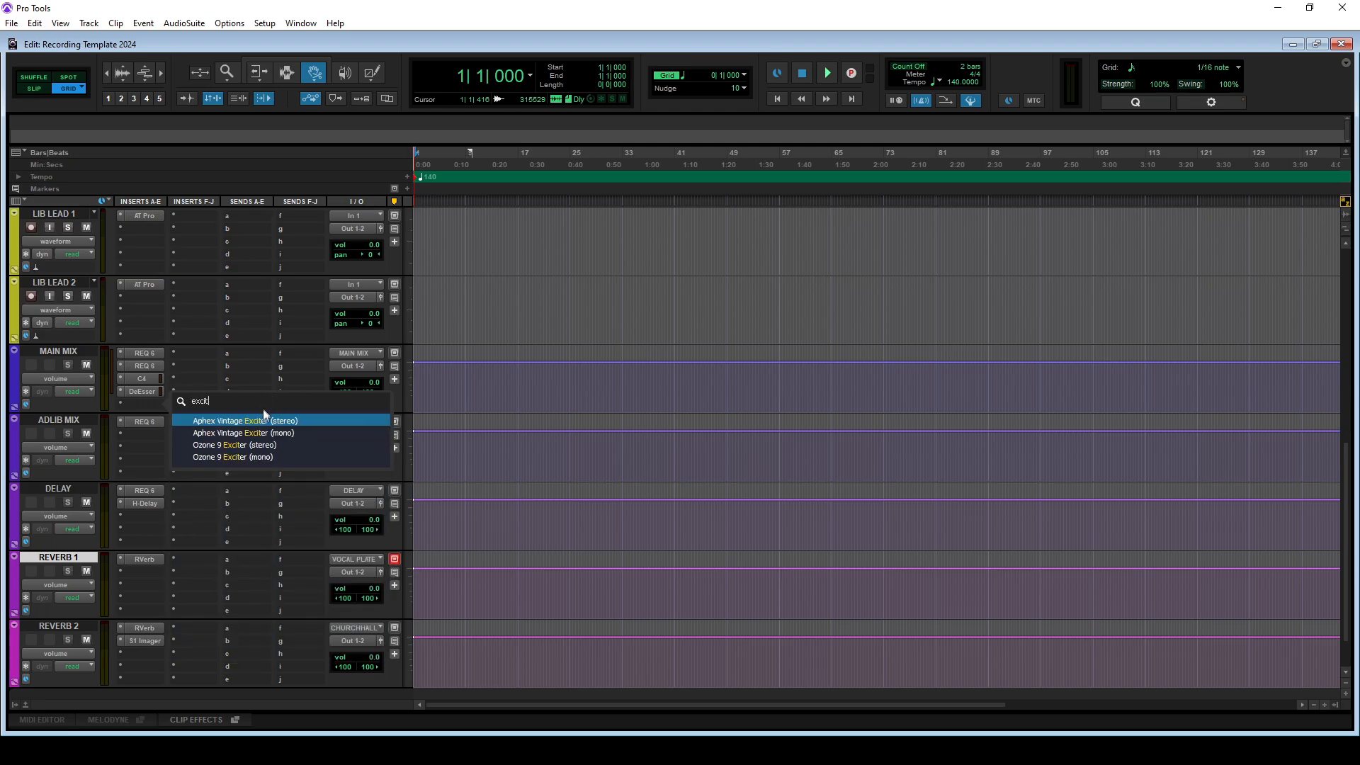
click(269, 420)
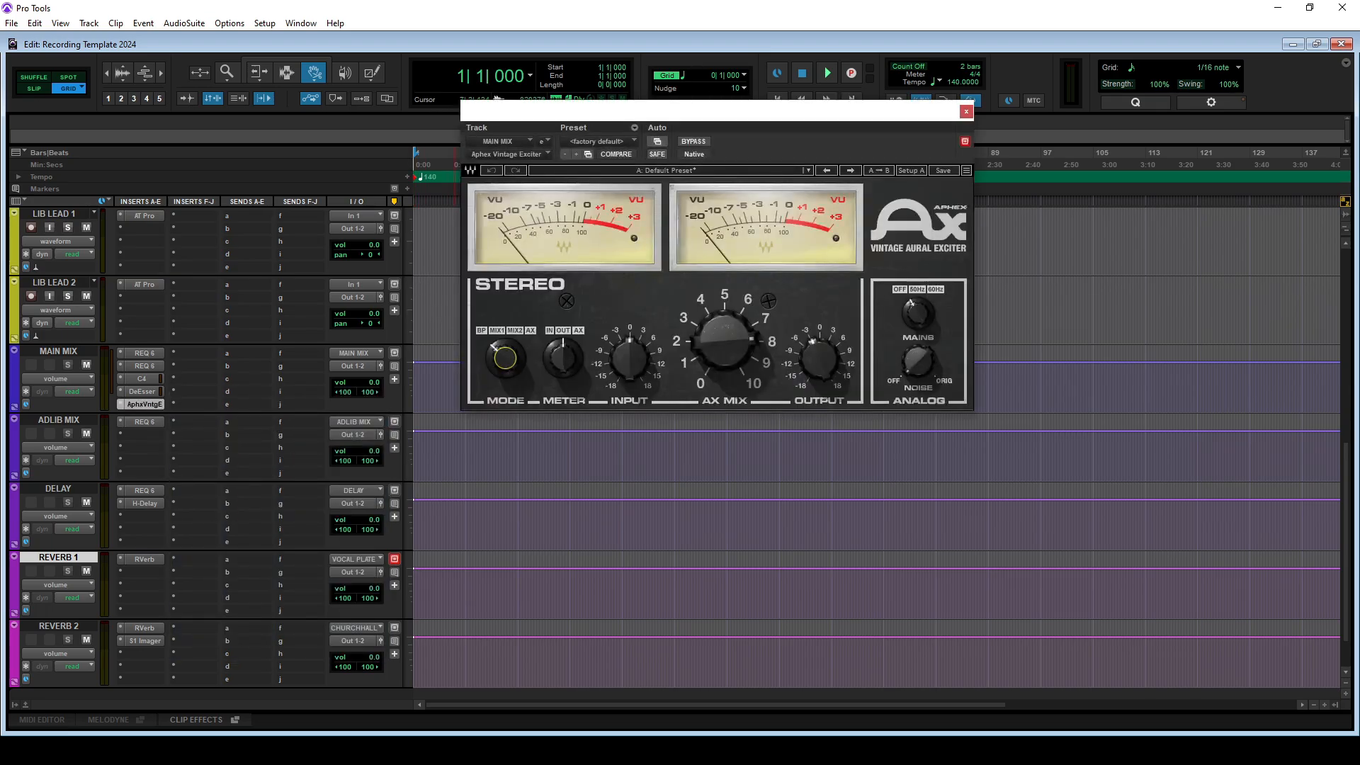
mouse_move(729, 351)
text(2)
key(Return)
mouse_move(826, 346)
scroll(827, 347, down, 2)
click(966, 112)
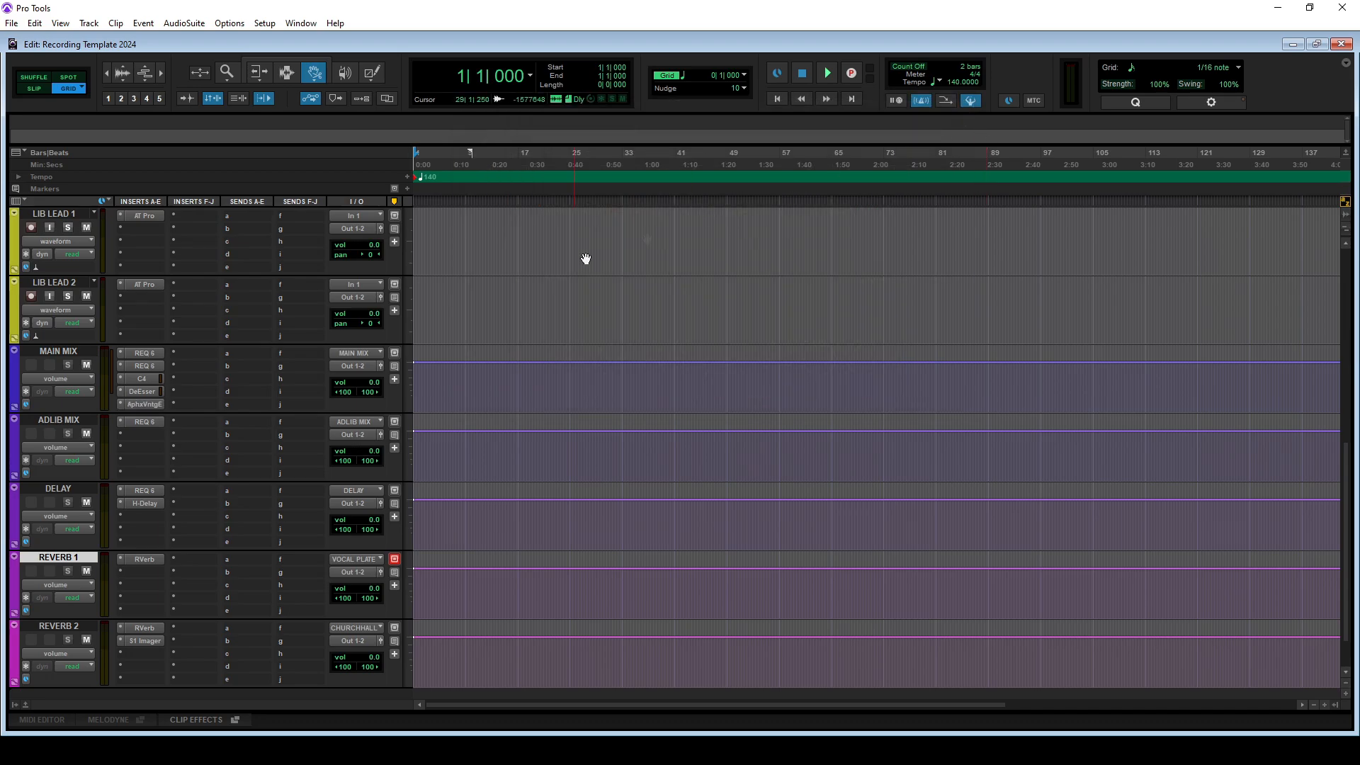
Check the RECORD track's SSLChannel plug-in, and insert stereo SSLChannel with the Foldr Lead user preset in MAIN MIX's sixth insert slot
scroll(293, 379, up, 10)
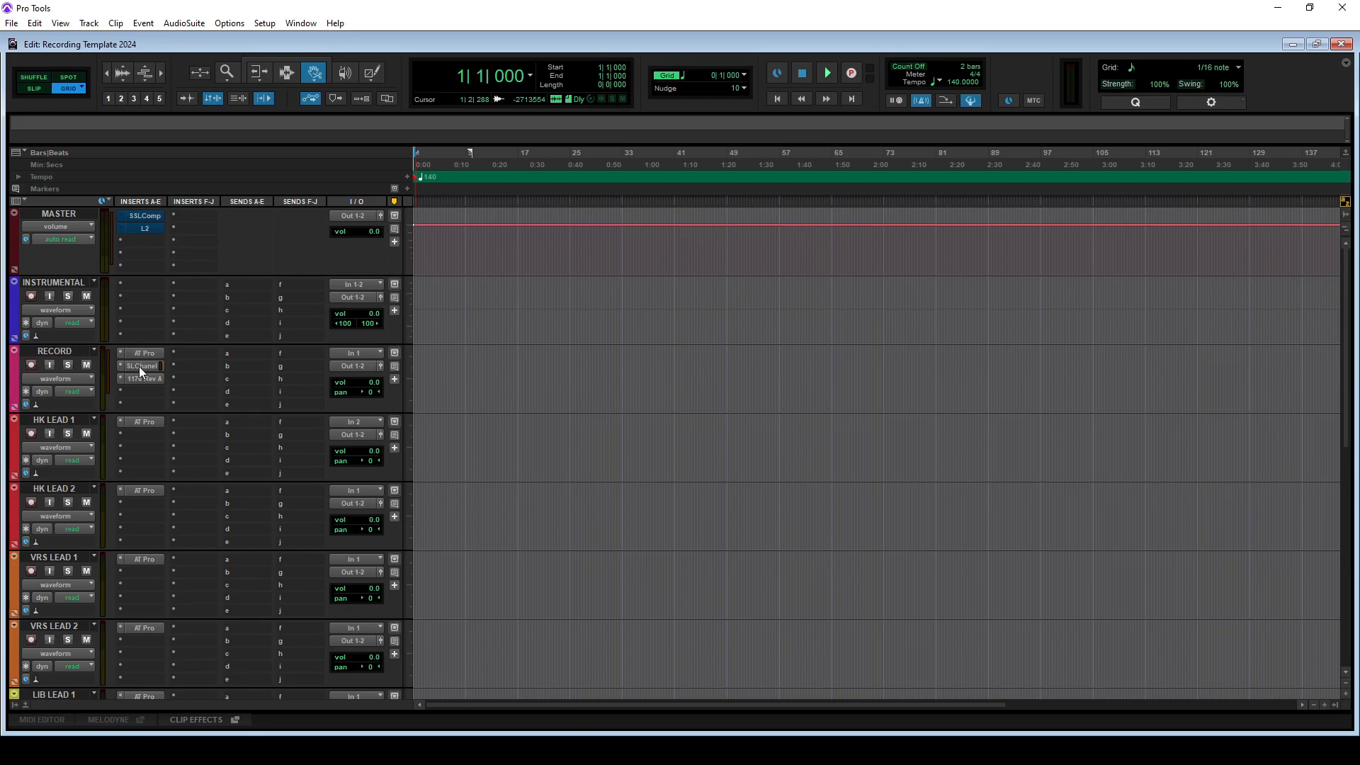
click(139, 367)
click(773, 111)
scroll(249, 490, down, 8)
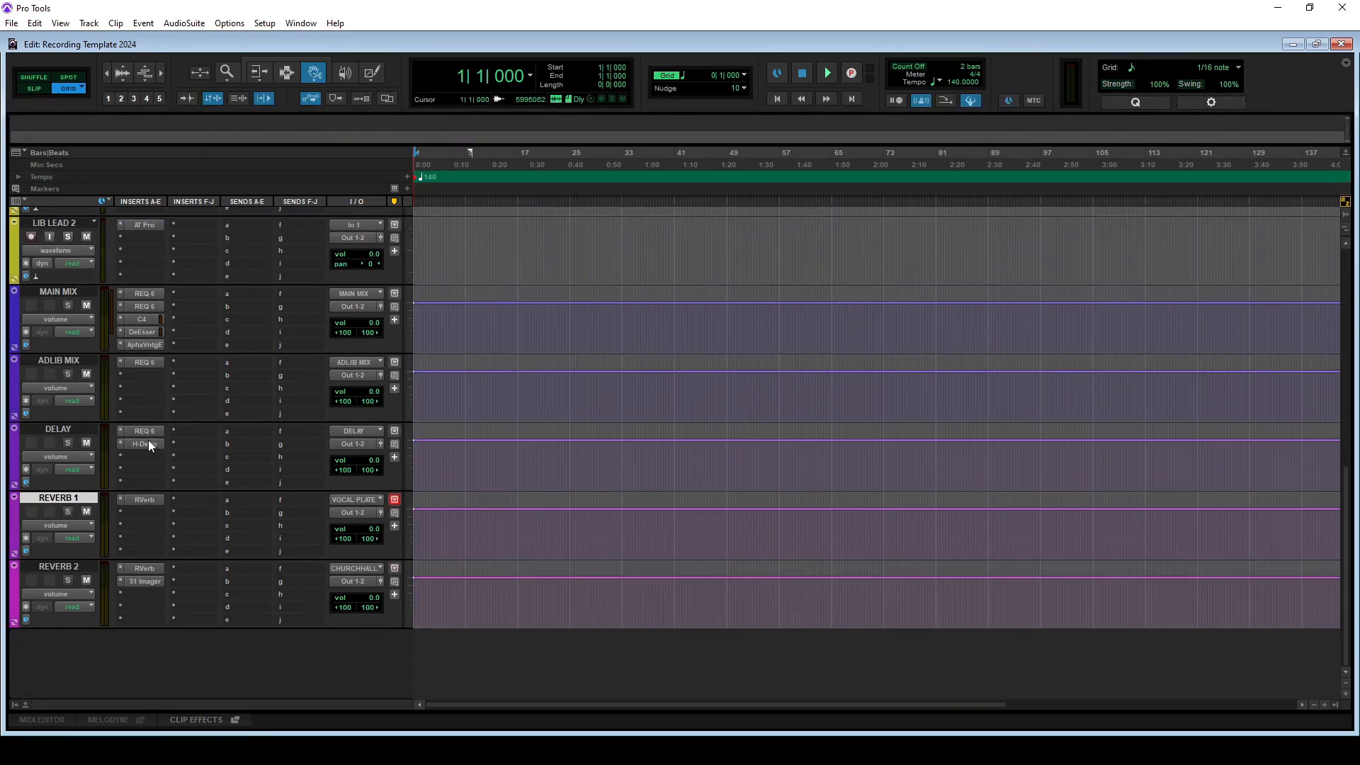
click(187, 295)
click(210, 316)
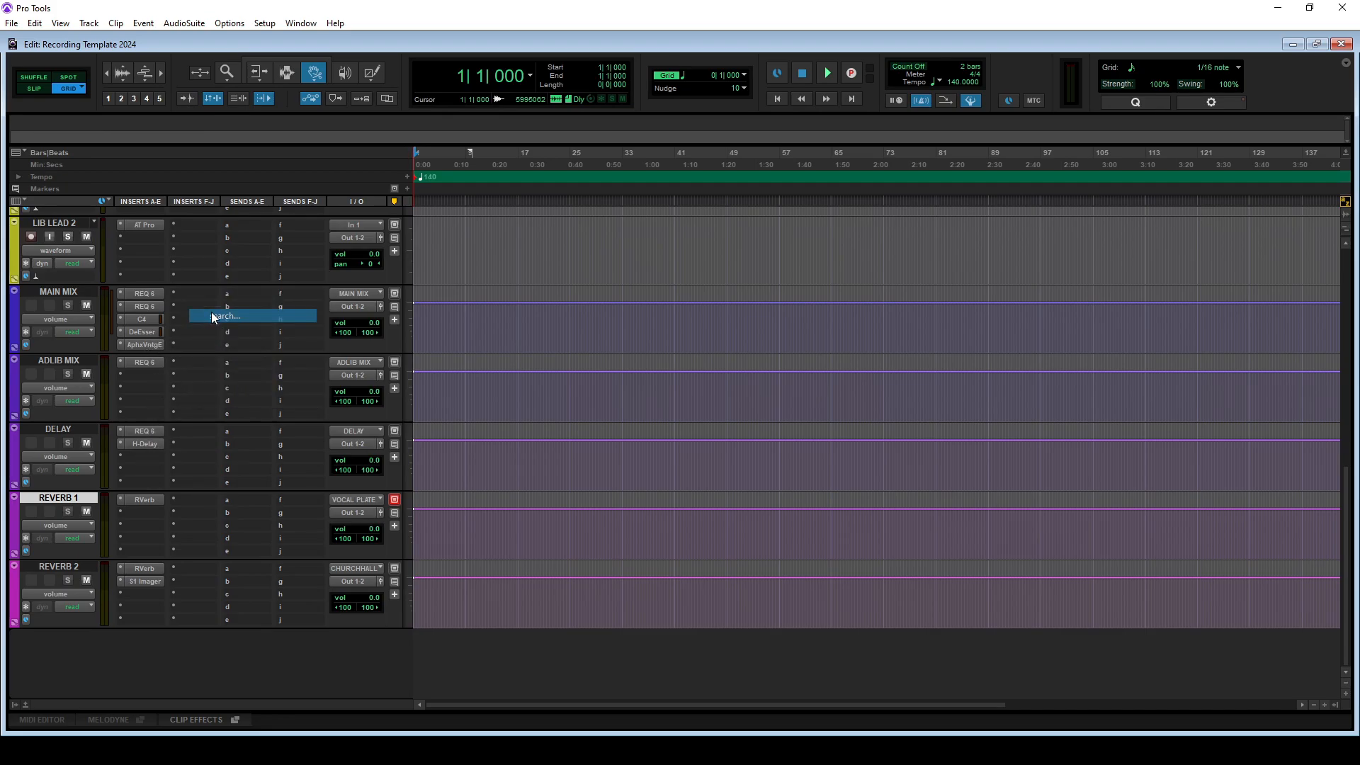
text(ssl)
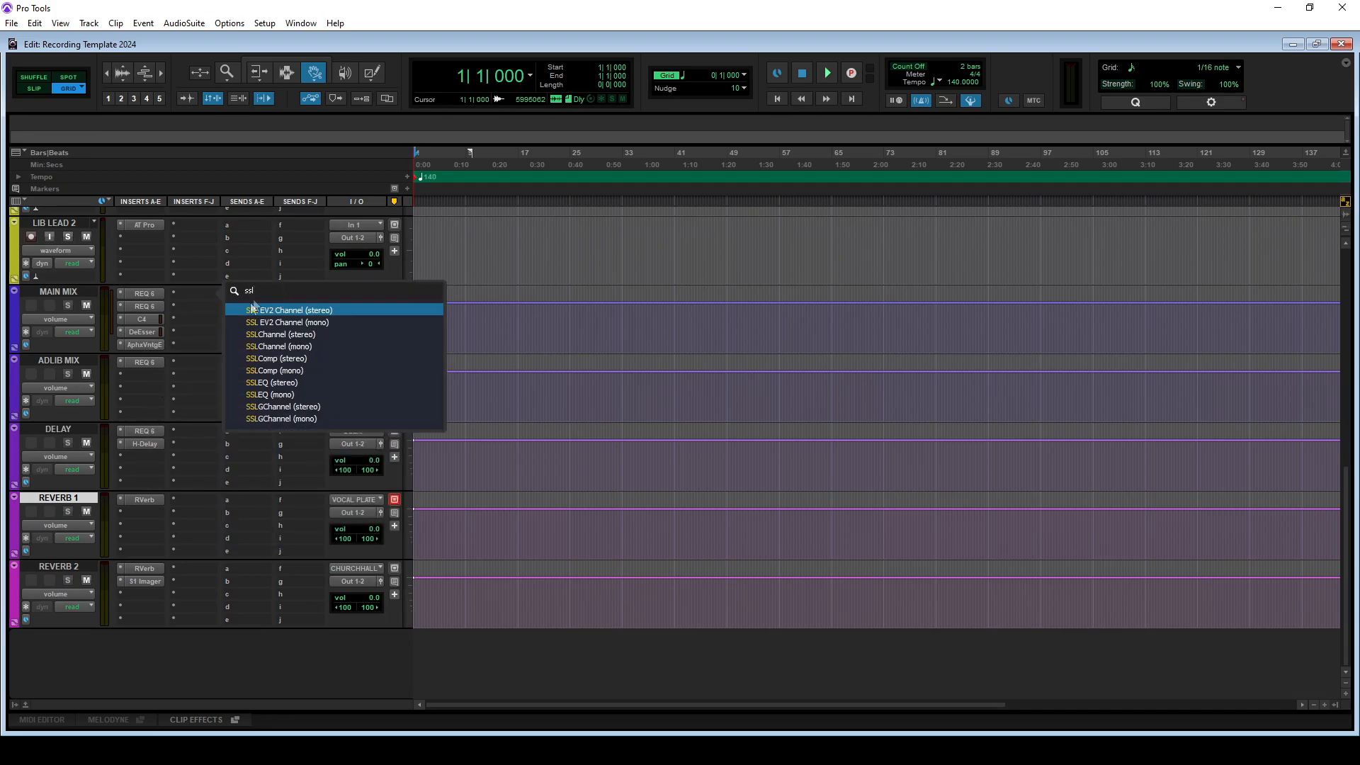
click(261, 341)
click(604, 170)
scroll(607, 249, down, 5)
scroll(623, 680, down, 2)
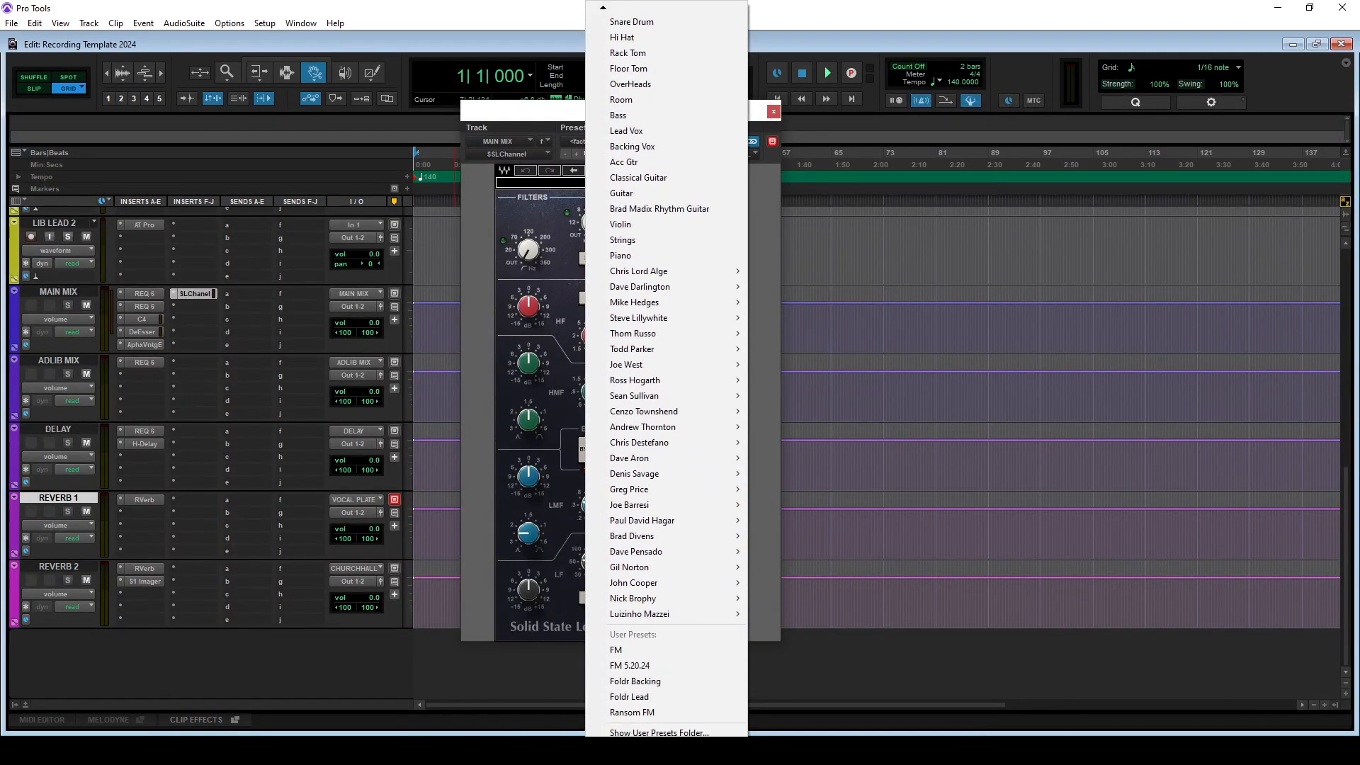
click(623, 699)
click(197, 292)
Insert the stereo UADx 1176 Rev A Compressor below SSLChannel on MAIN MIX, load its Background Vocals preset, and close it
click(190, 306)
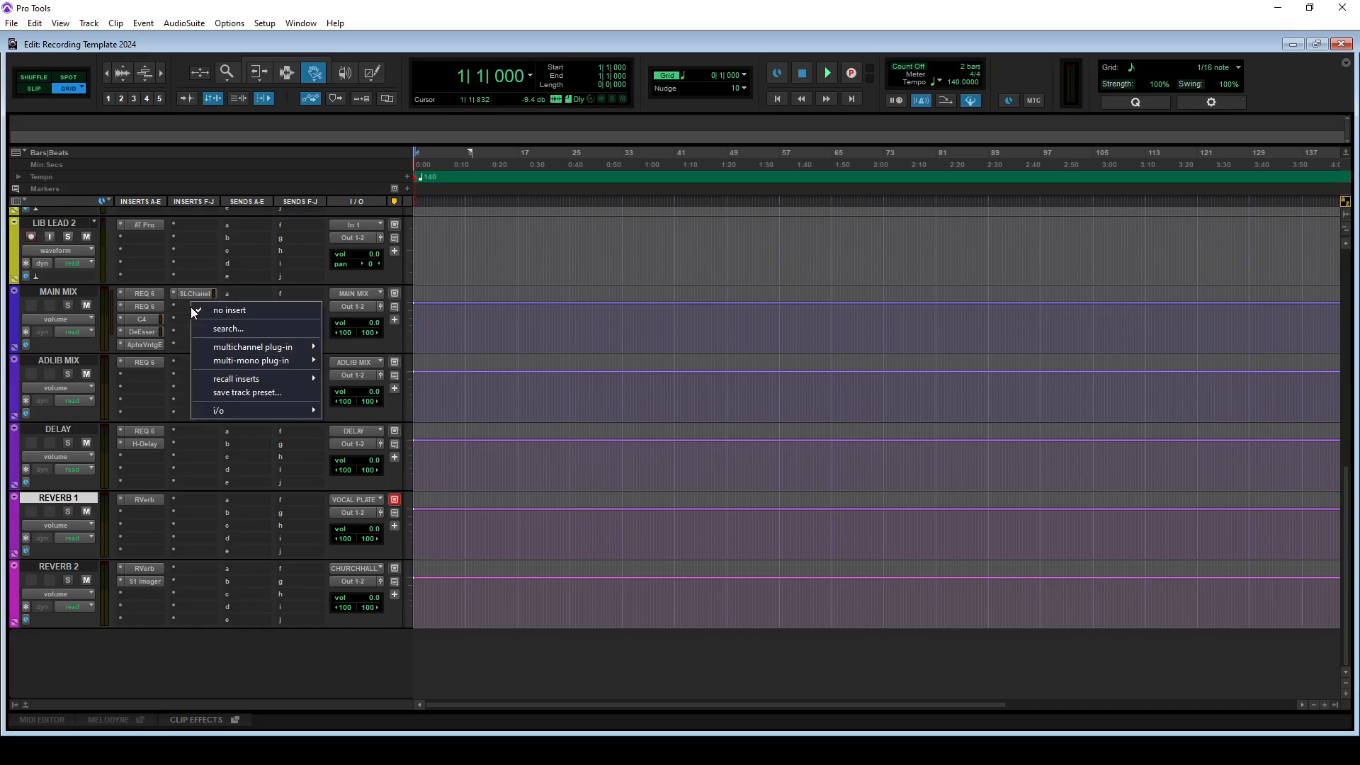
text(11)
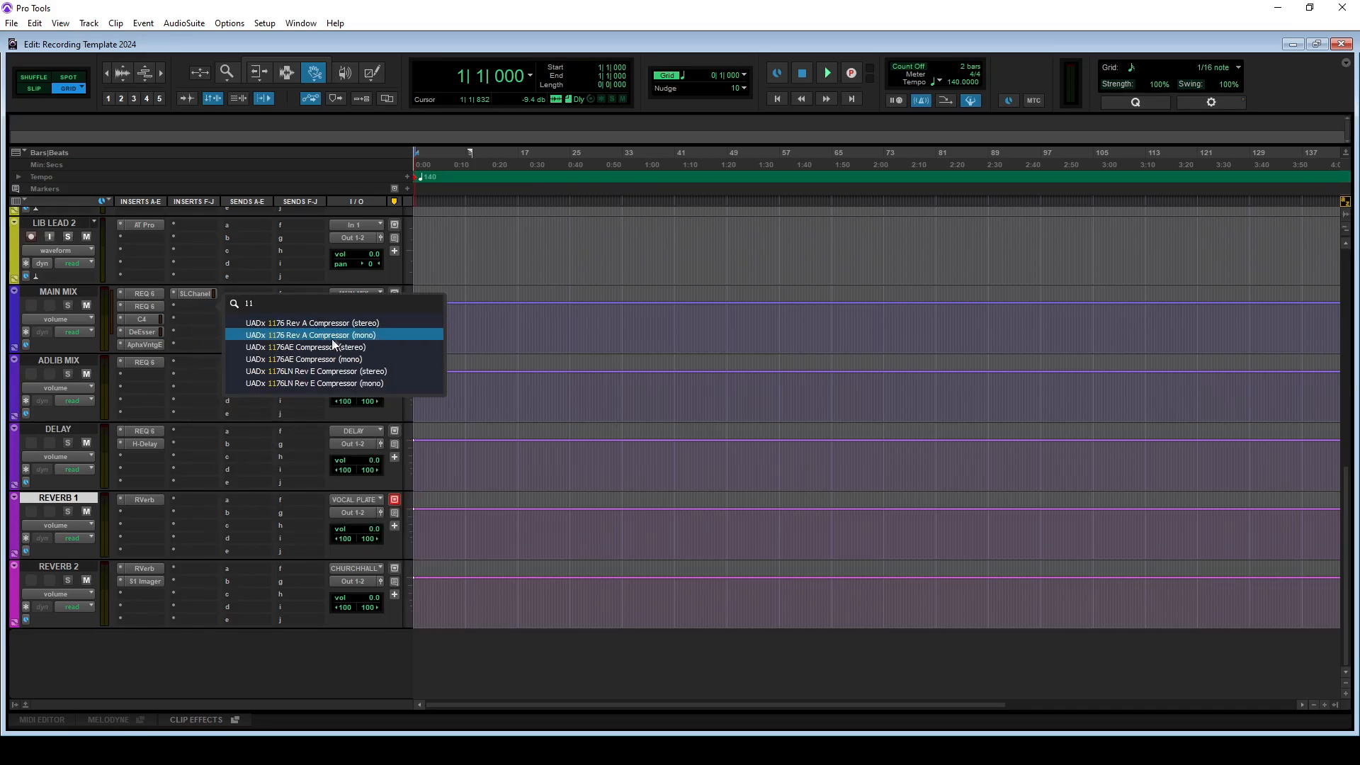
click(357, 323)
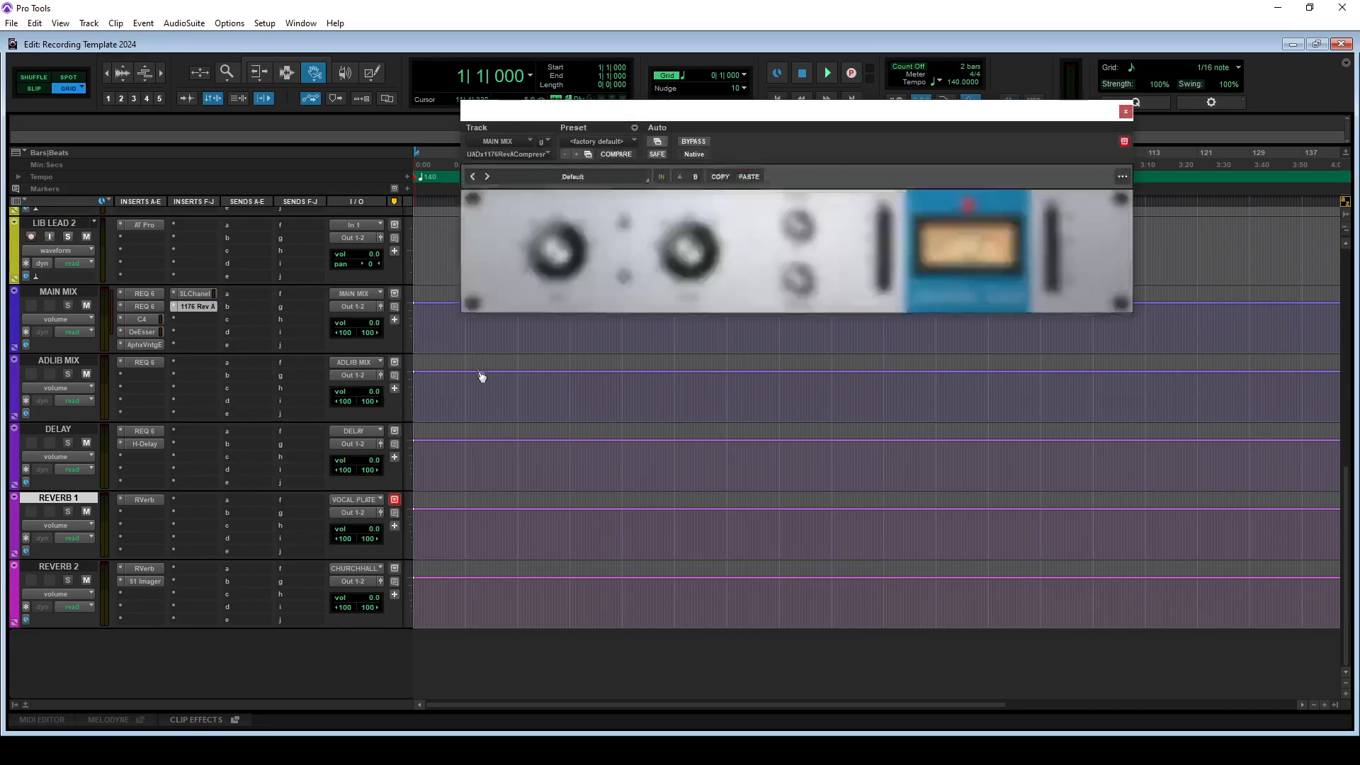
click(593, 178)
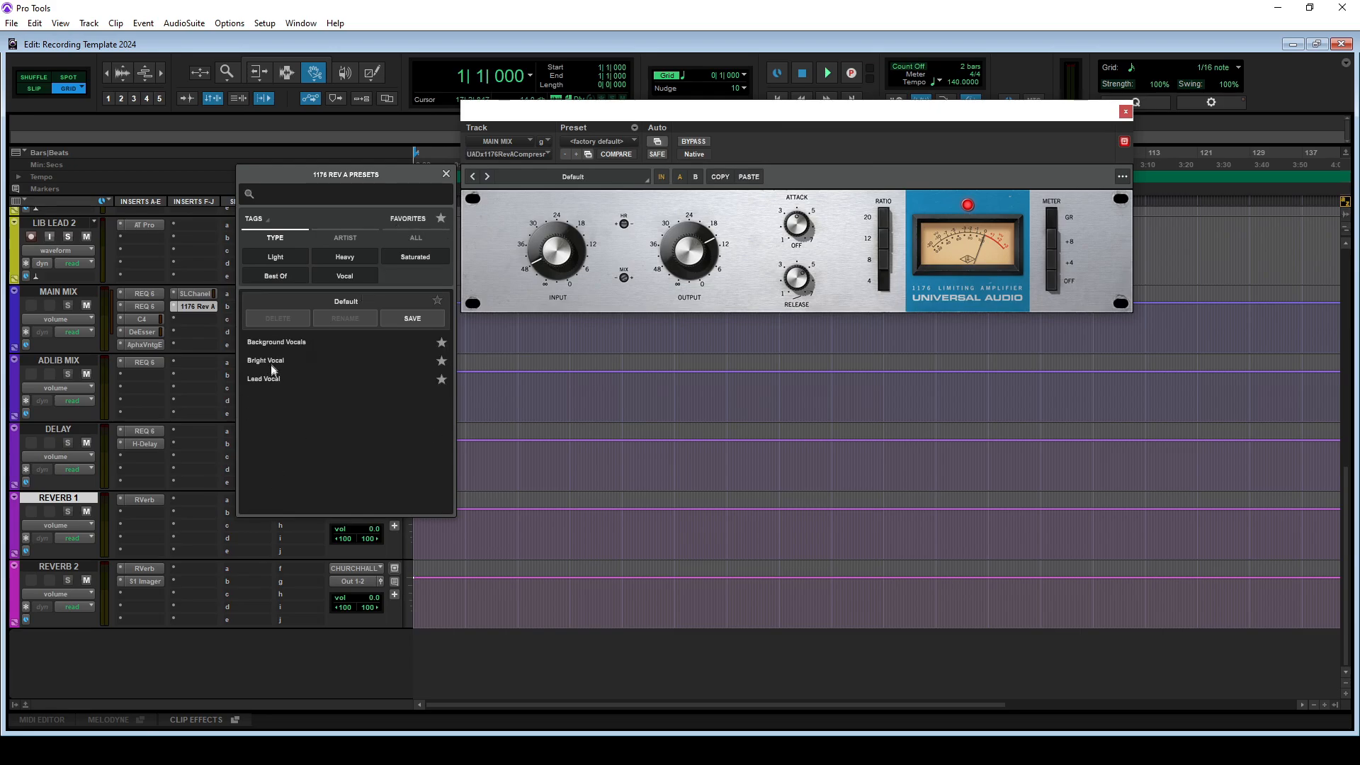
click(276, 342)
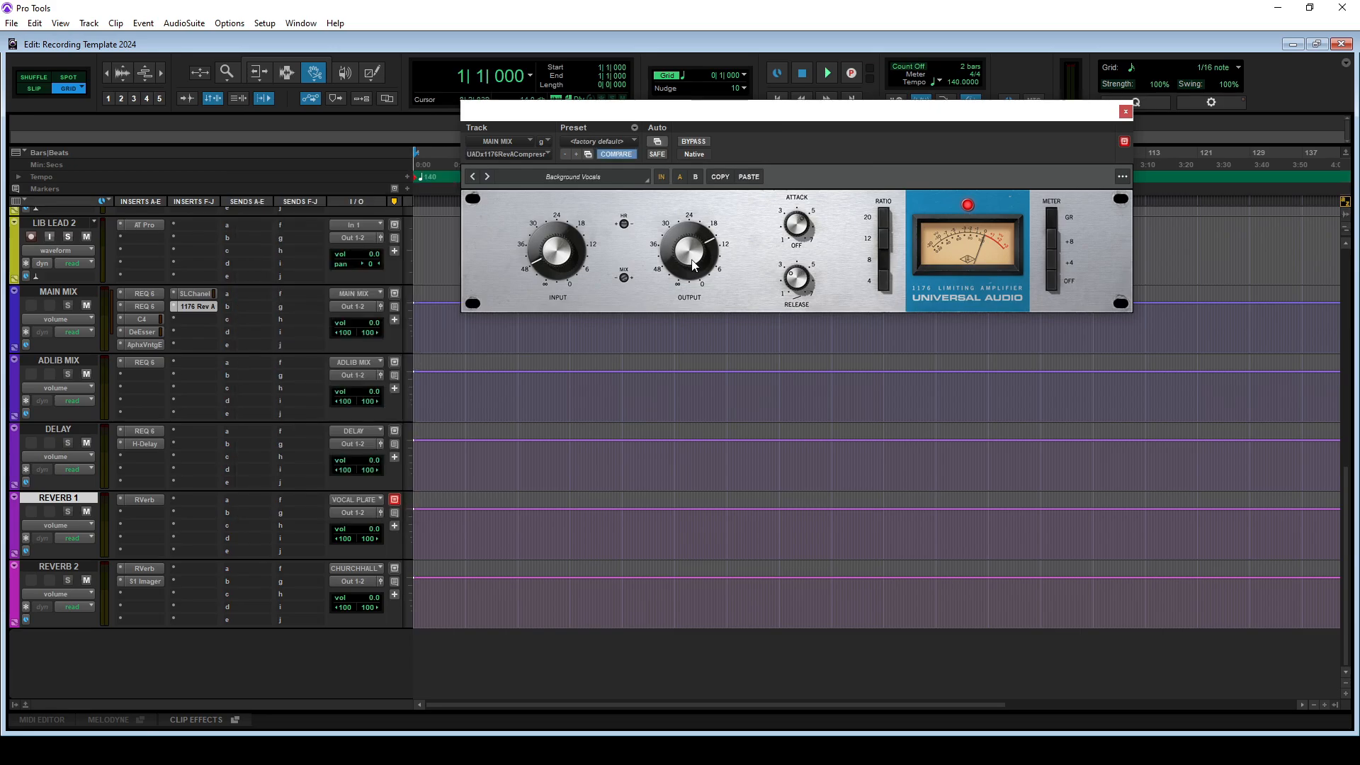
click(1126, 111)
Insert the stereo S1 Imager below the 1176 on the MAIN MIX track, set its width to 1.20, and close it
click(208, 317)
click(248, 337)
text(s1)
click(295, 337)
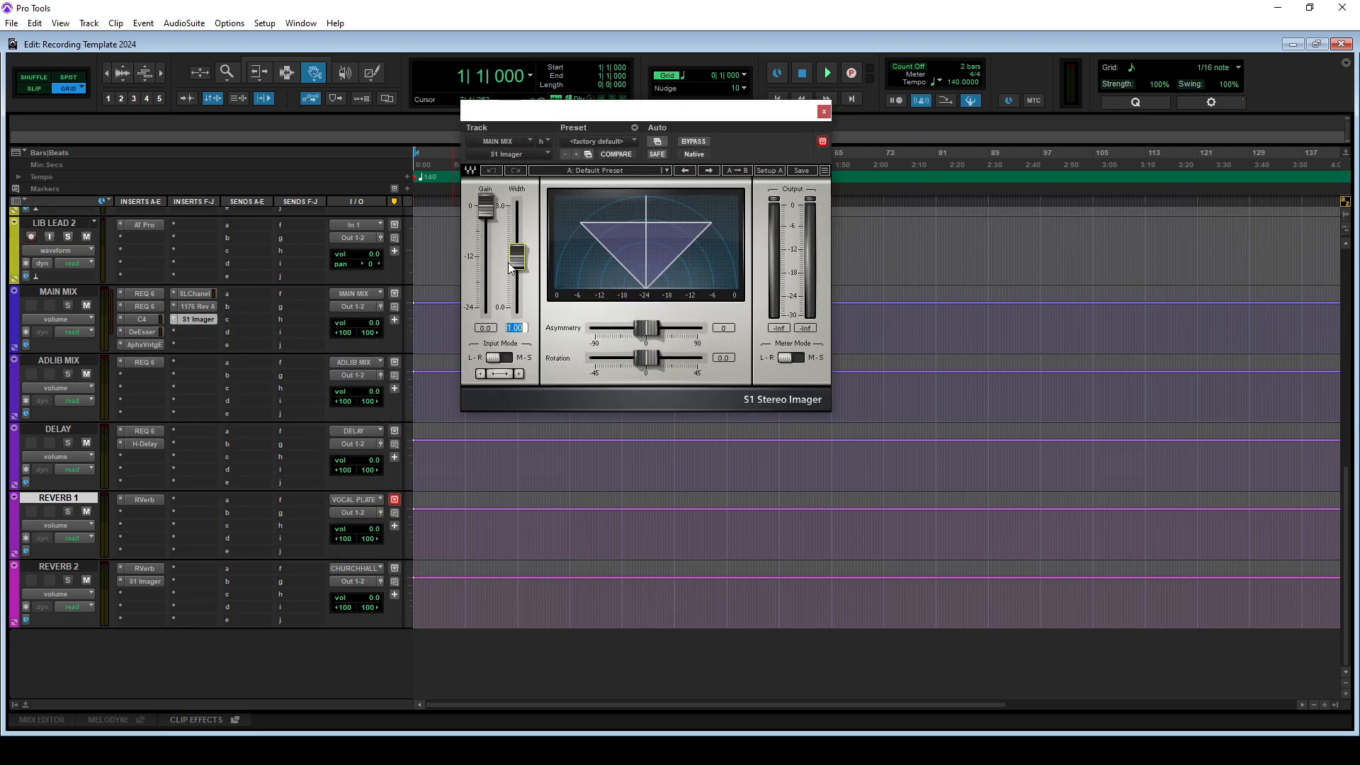
scroll(510, 267, up, 2)
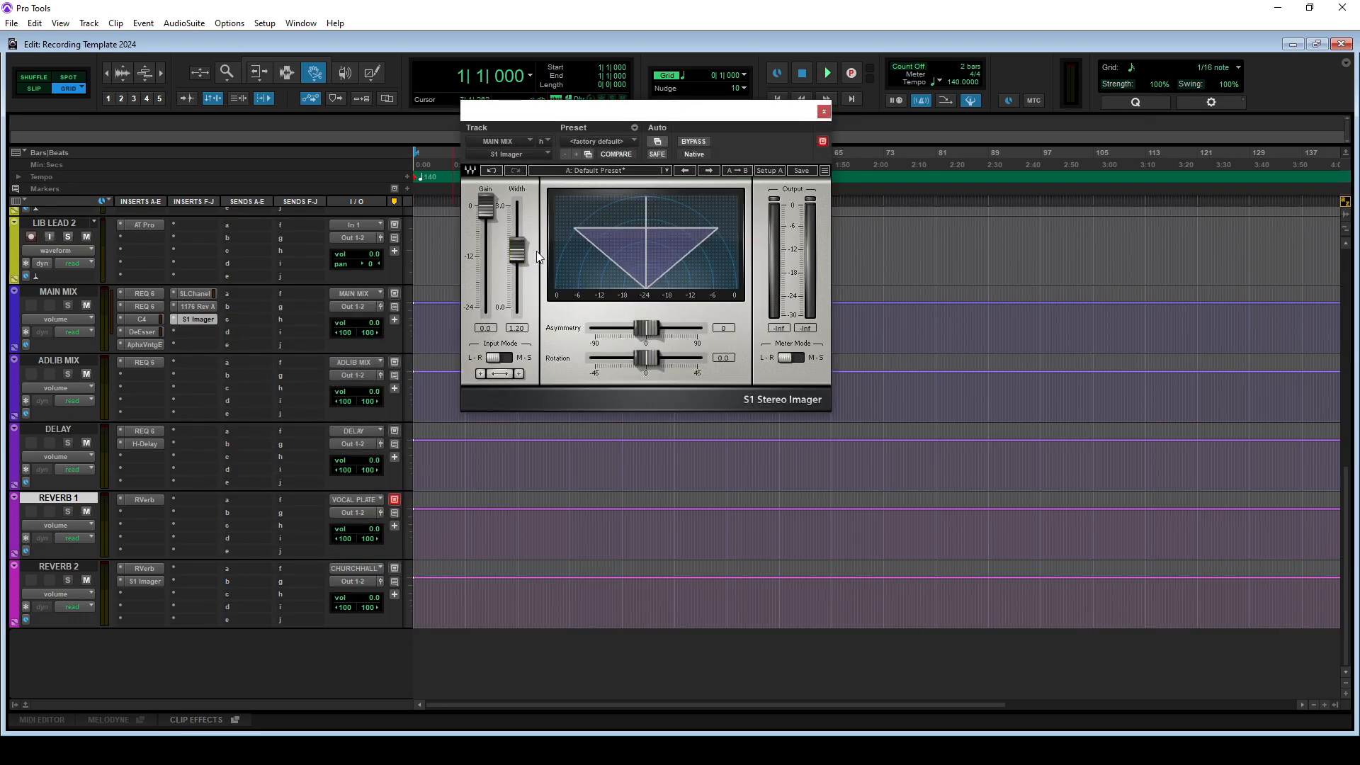
click(824, 111)
click(245, 296)
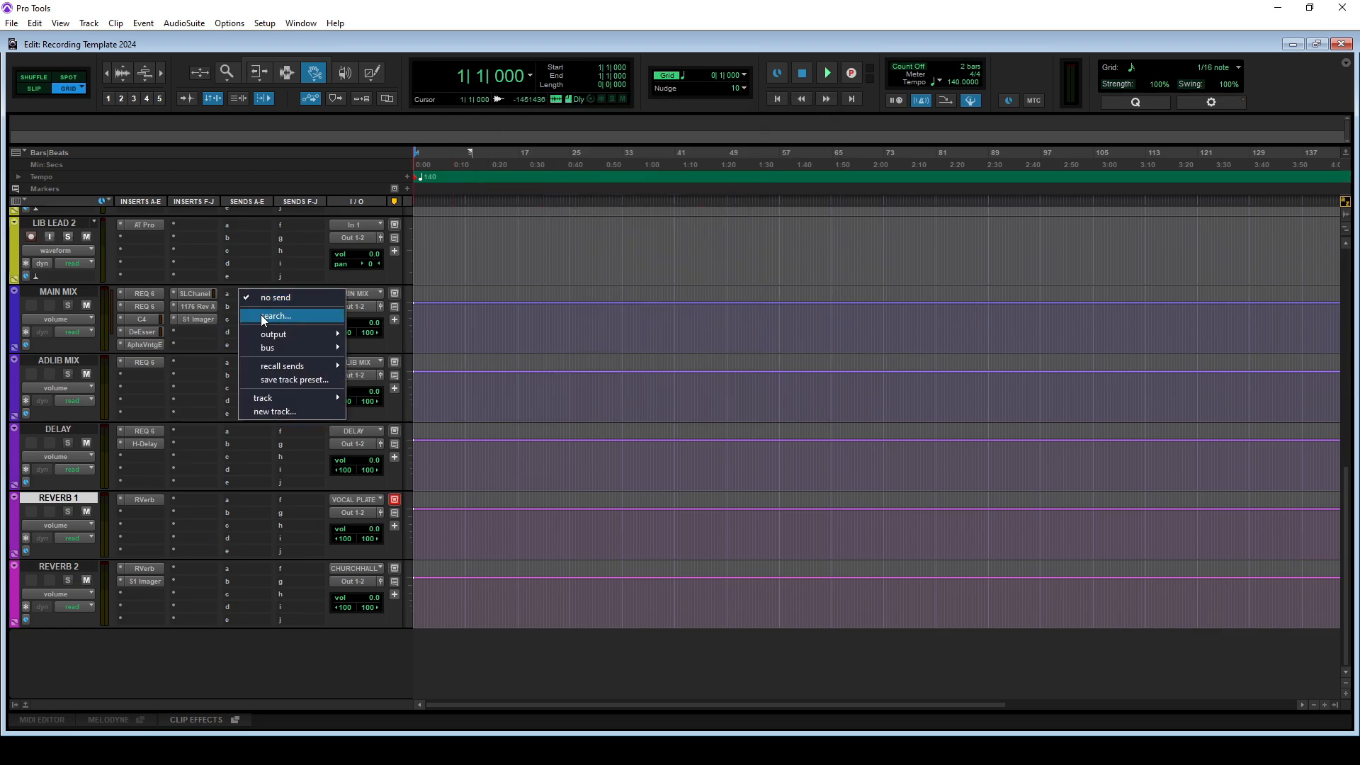
click(261, 315)
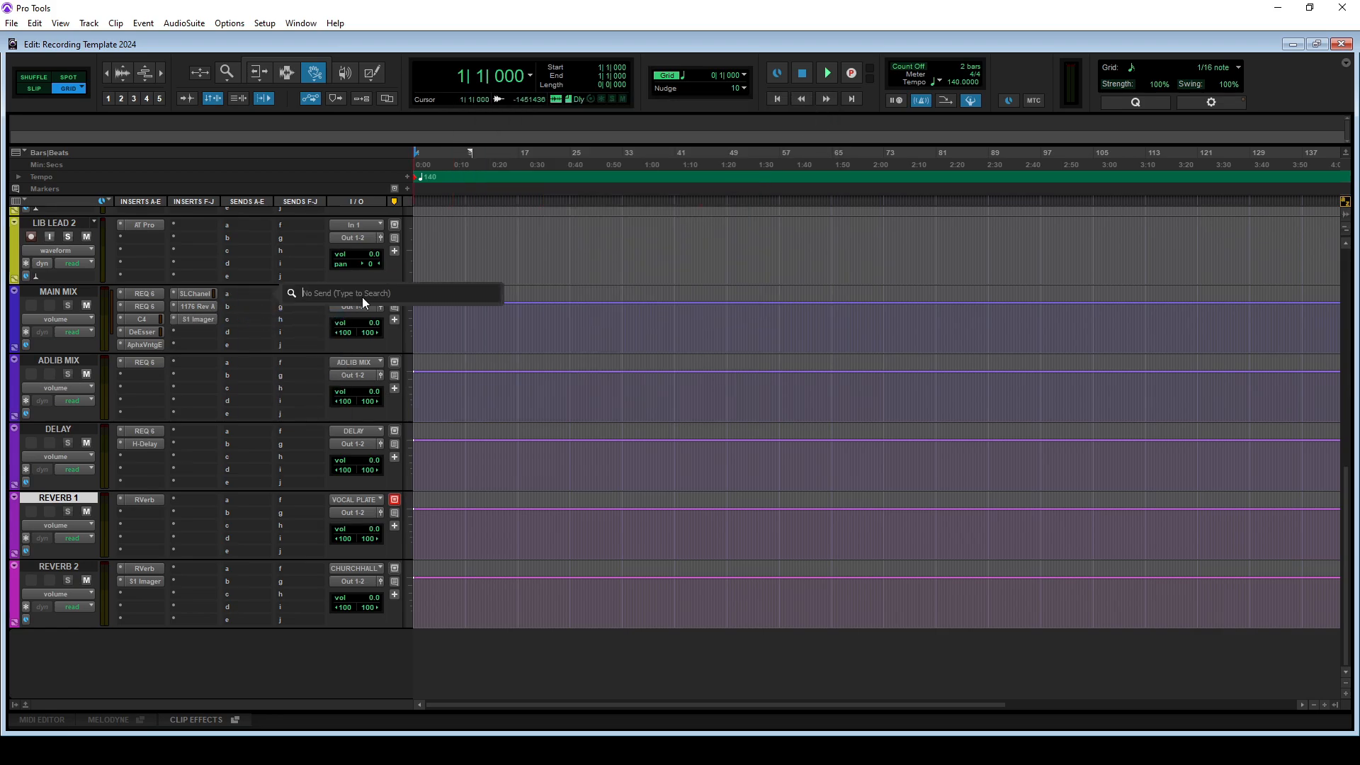
click(317, 311)
Assign MAIN MIX sends a, b and c to the stereo DELAY, VOCAL PLATE and CHURCH HALL buses
click(247, 298)
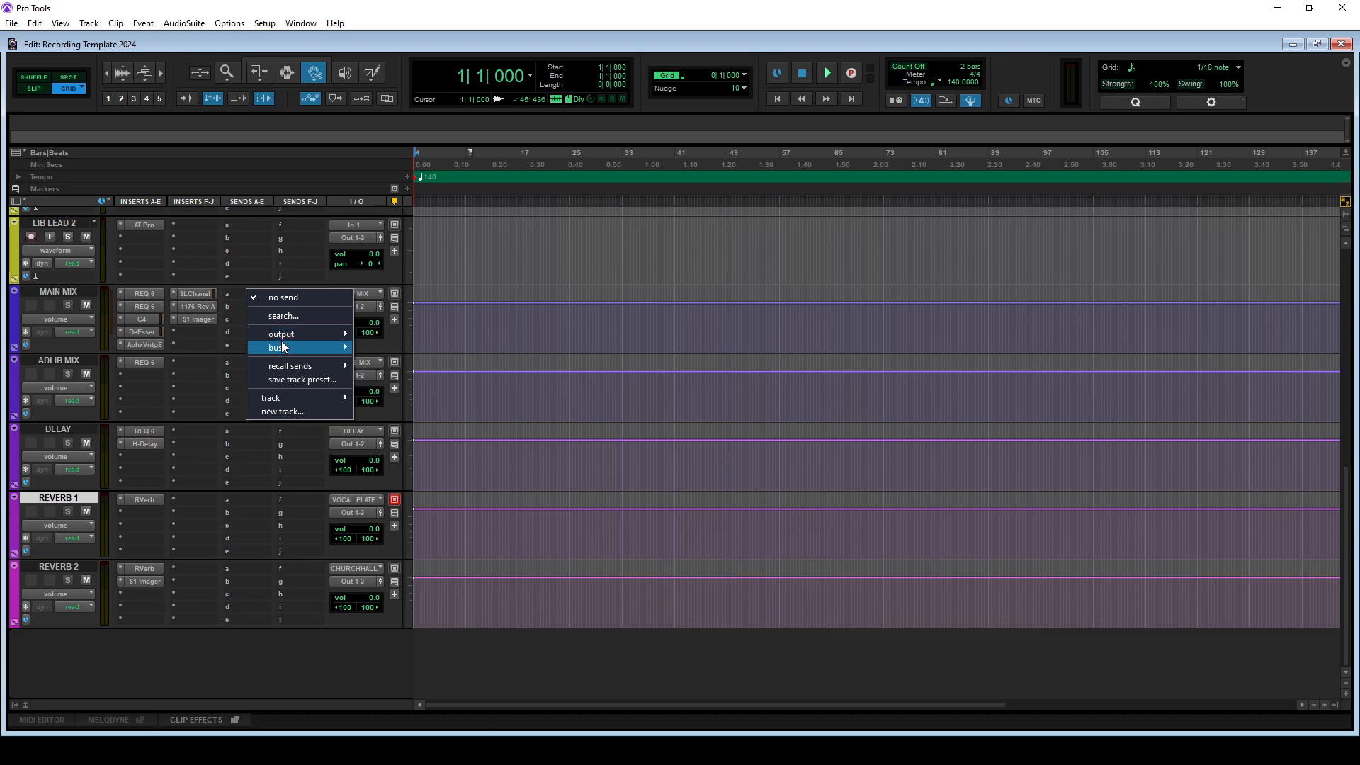
mouse_move(297, 347)
click(391, 368)
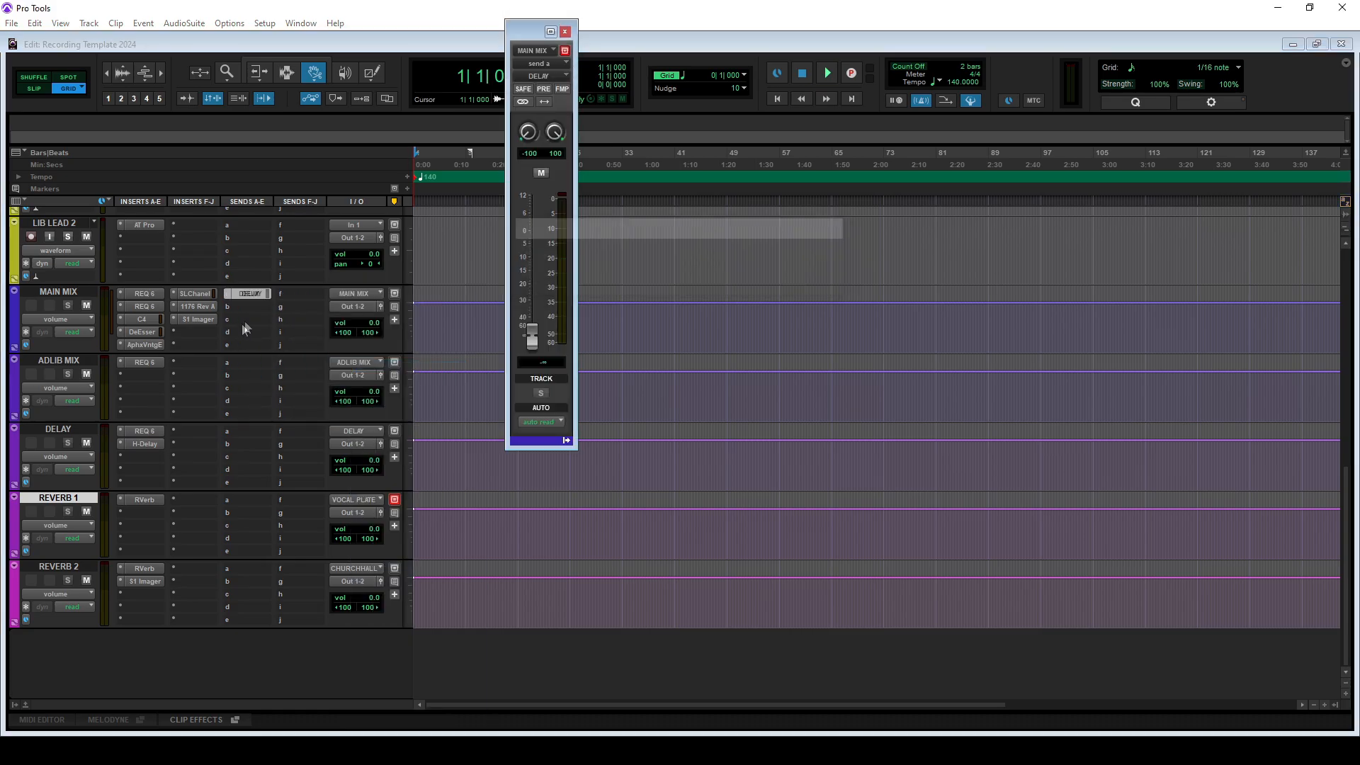
click(261, 312)
mouse_move(297, 360)
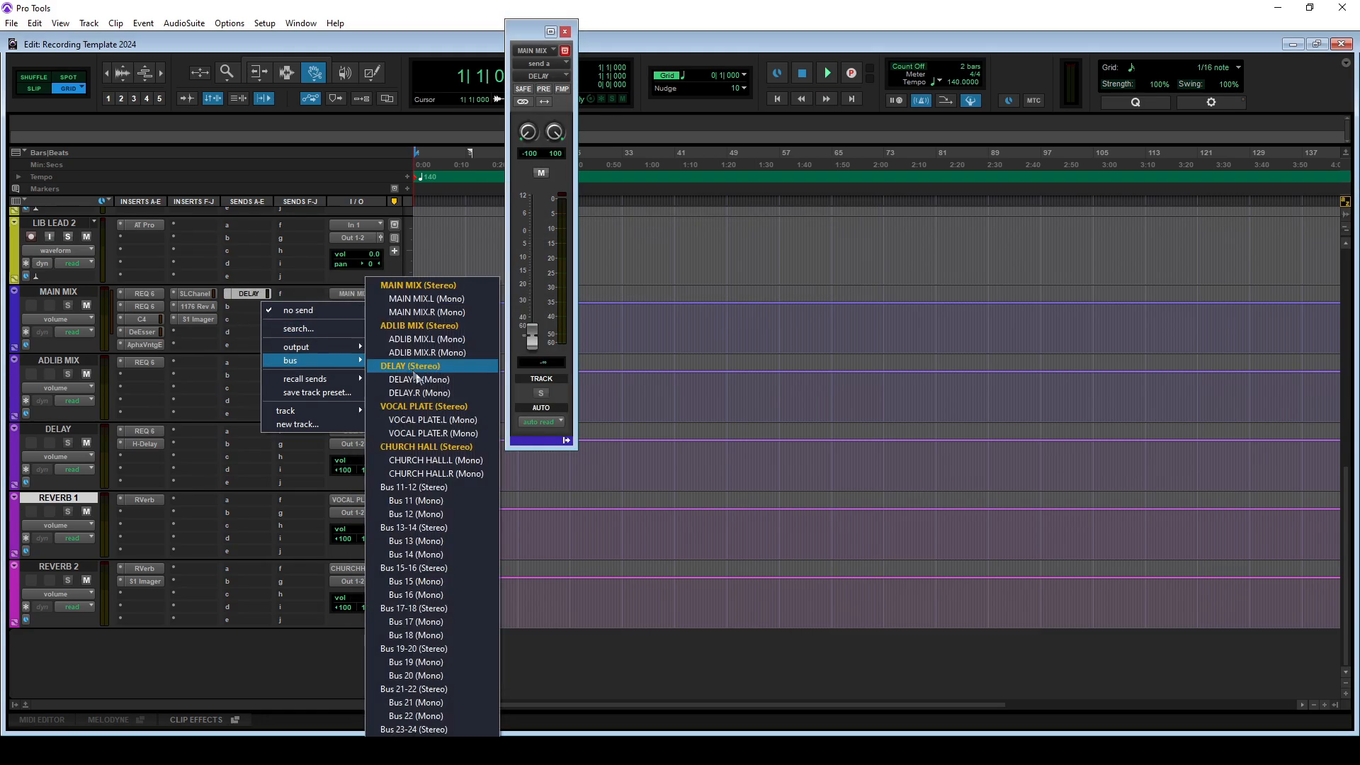
click(387, 405)
click(244, 322)
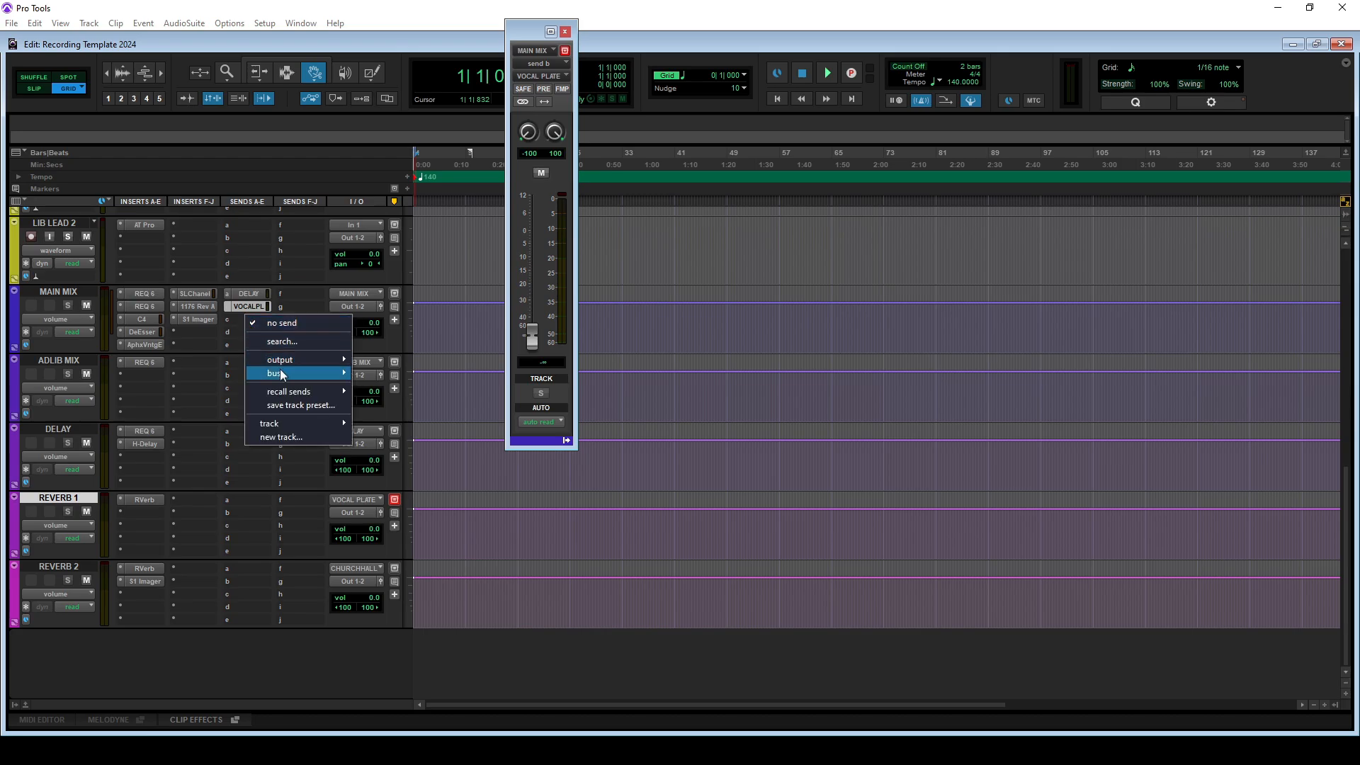
mouse_move(297, 373)
click(411, 446)
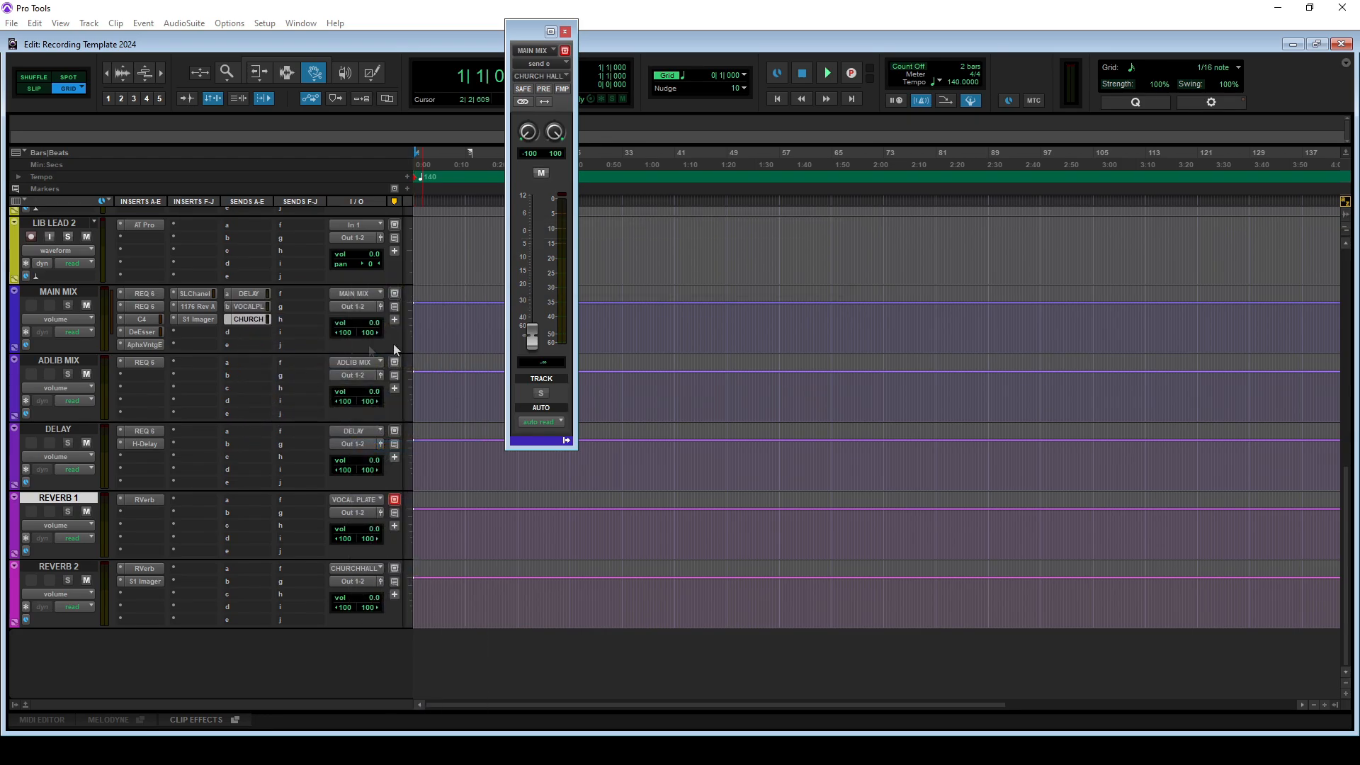
Set the MAIN MIX send levels to about -33.1 for CHURCH HALL, -17.9 for VOCAL PLATE and -19.3 for DELAY
drag(533, 352, 531, 337)
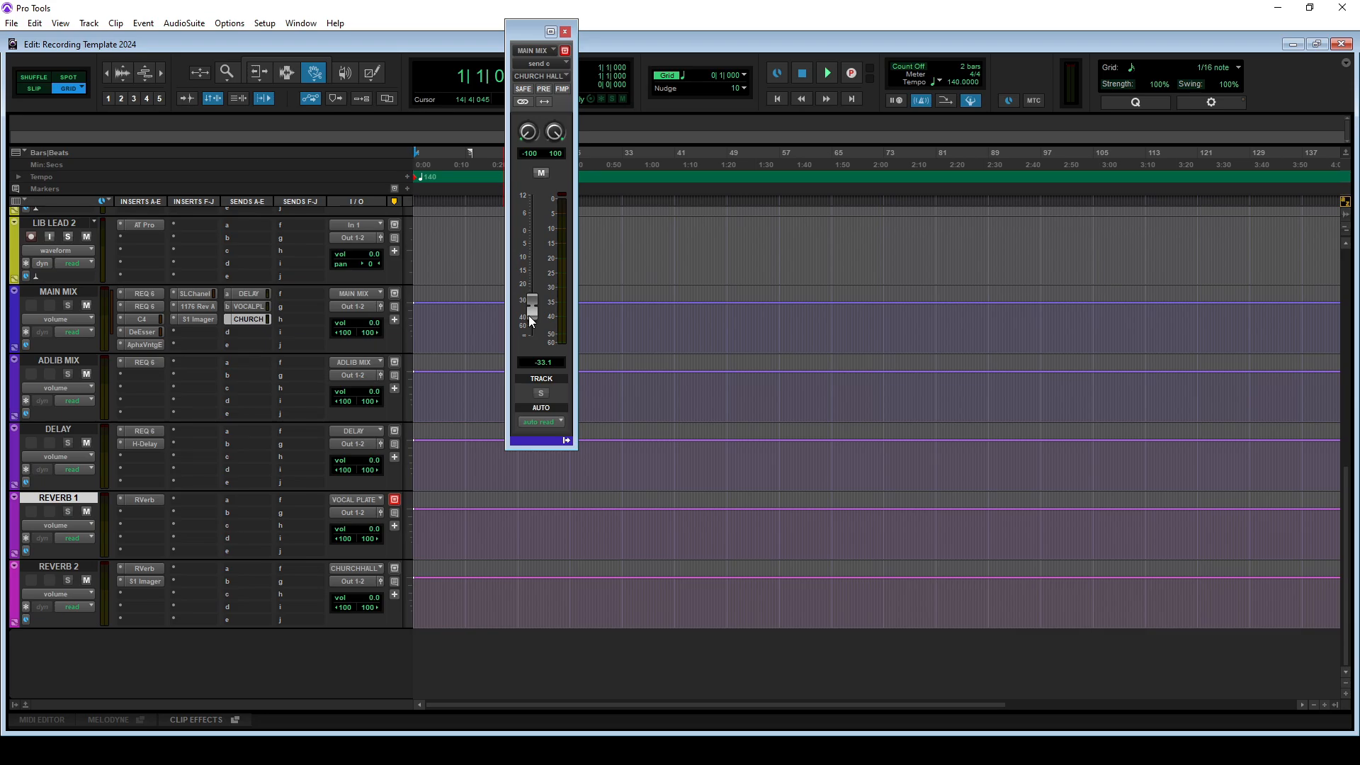
click(242, 307)
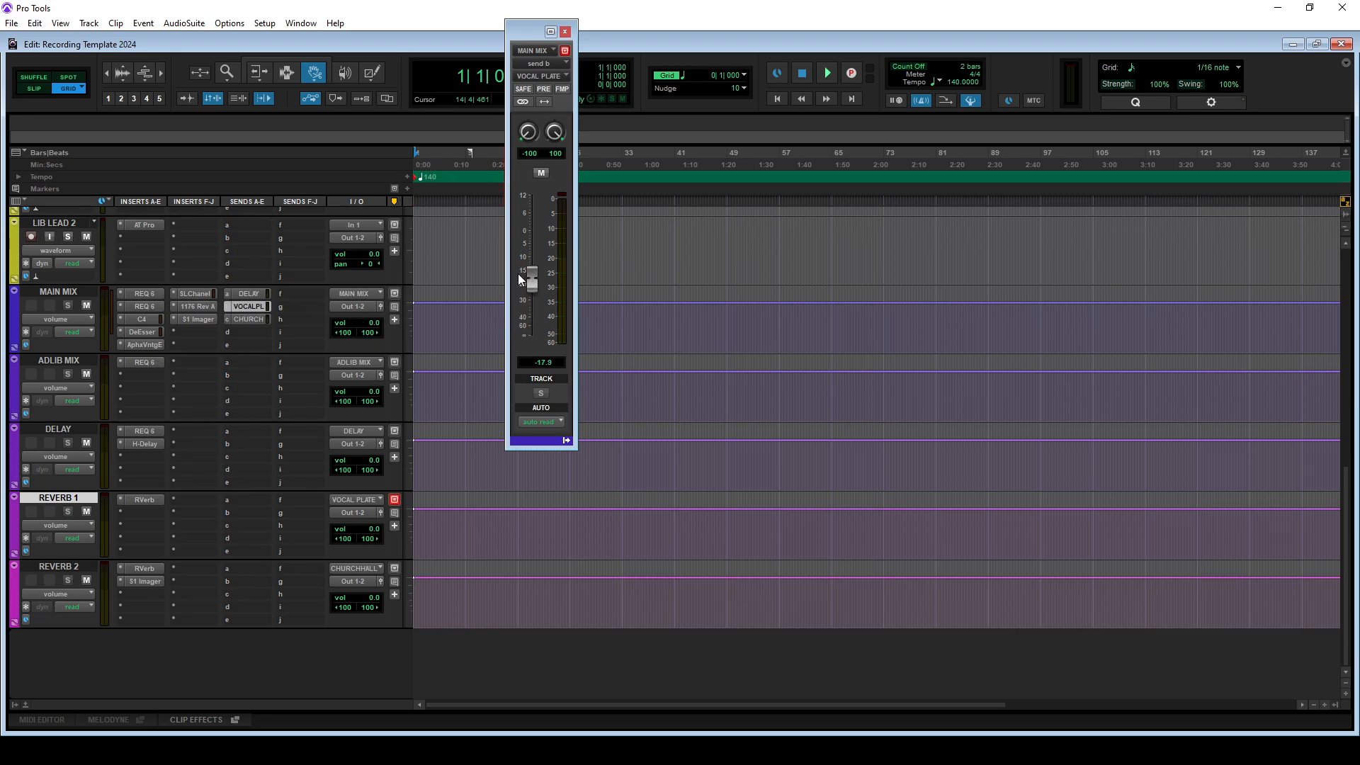
click(240, 292)
drag(531, 339, 531, 285)
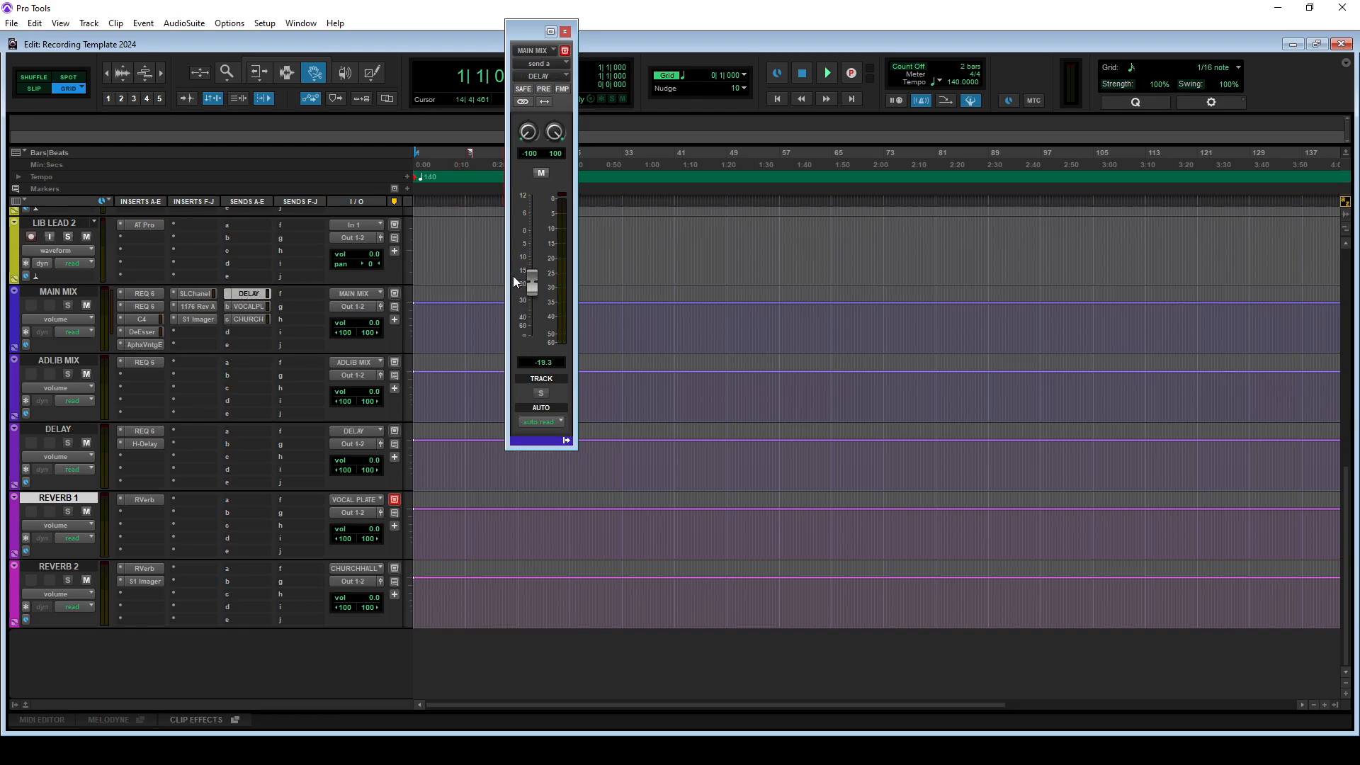
click(254, 296)
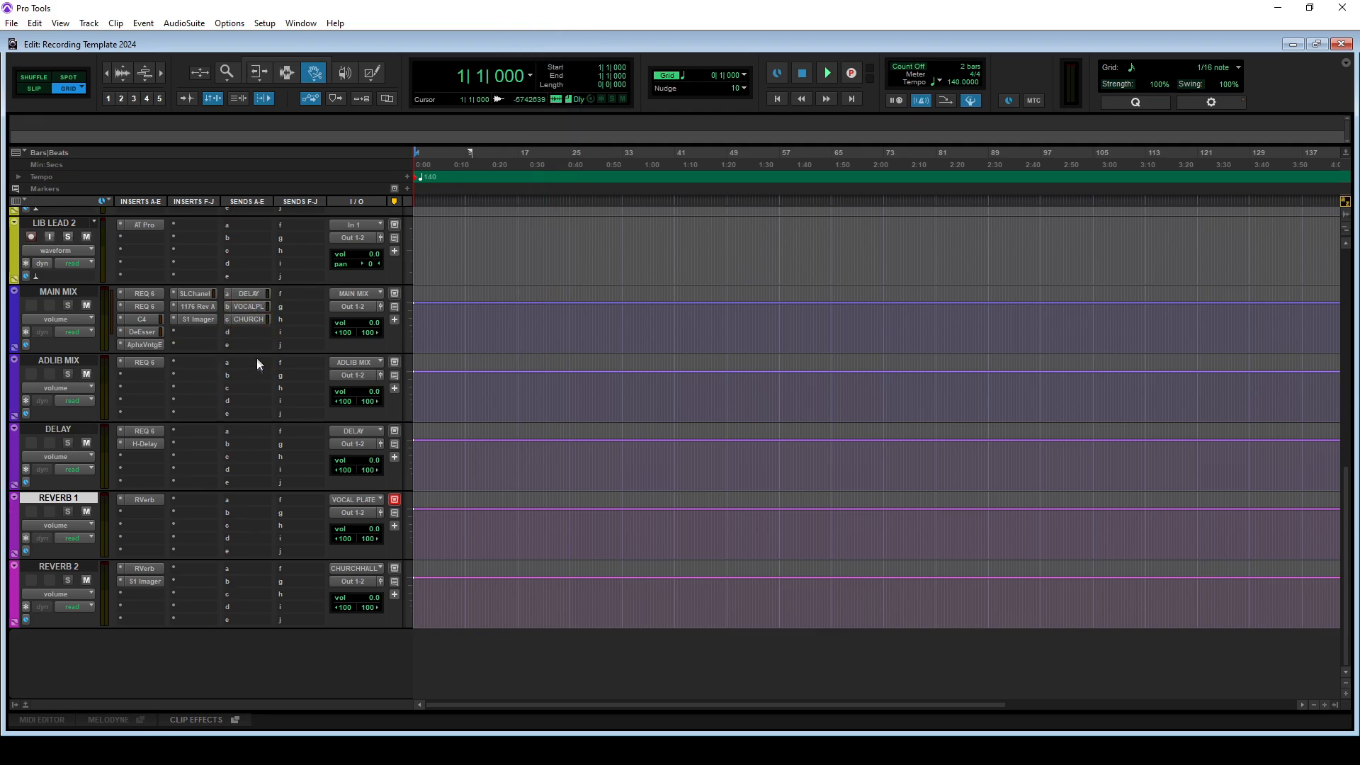
Copy MAIN MIX's three sends and its remaining insert chain onto the matching slots of the ADLIB MIX track
drag(255, 344, 253, 389)
drag(143, 323, 145, 406)
drag(141, 347, 144, 414)
drag(195, 296, 191, 380)
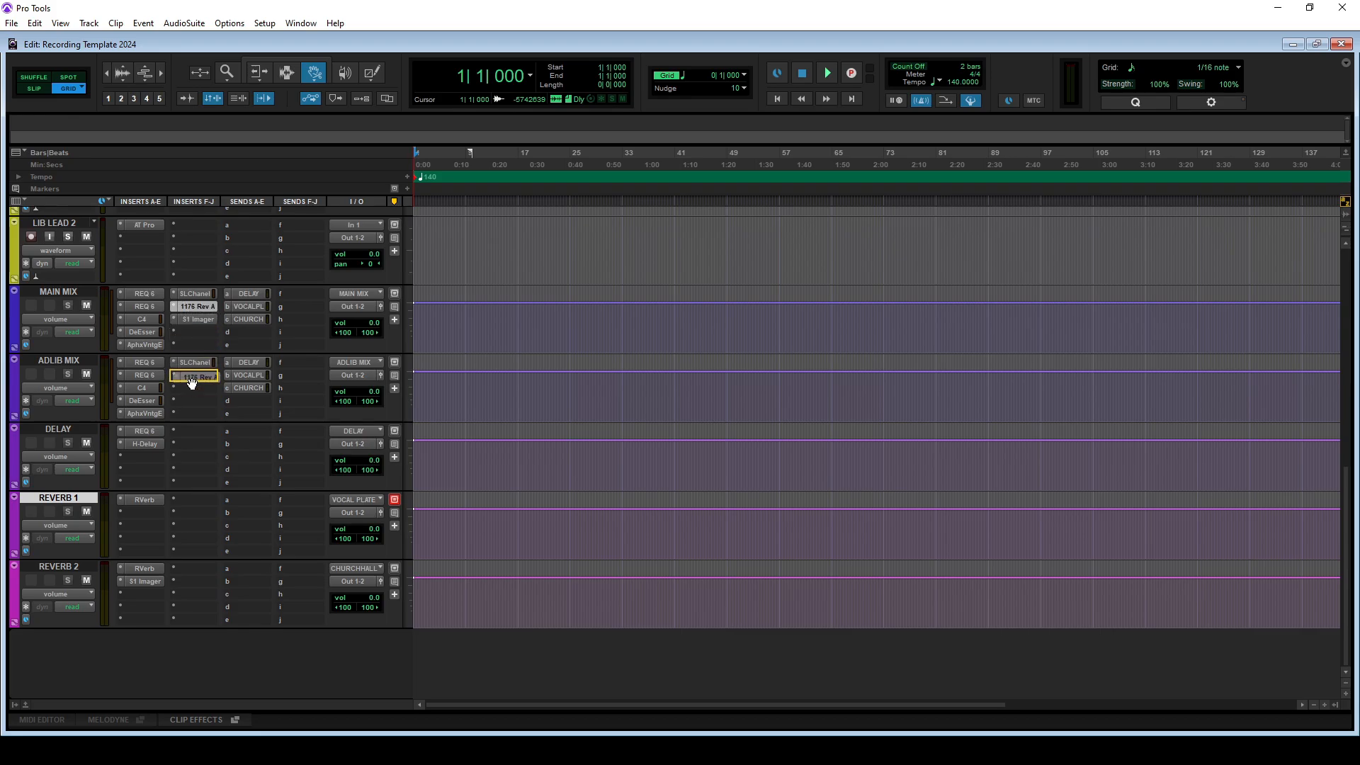
drag(190, 316, 190, 387)
Load the Lead Vocal preset in the ADLIB MIX track's 1176 Rev A compressor
click(190, 375)
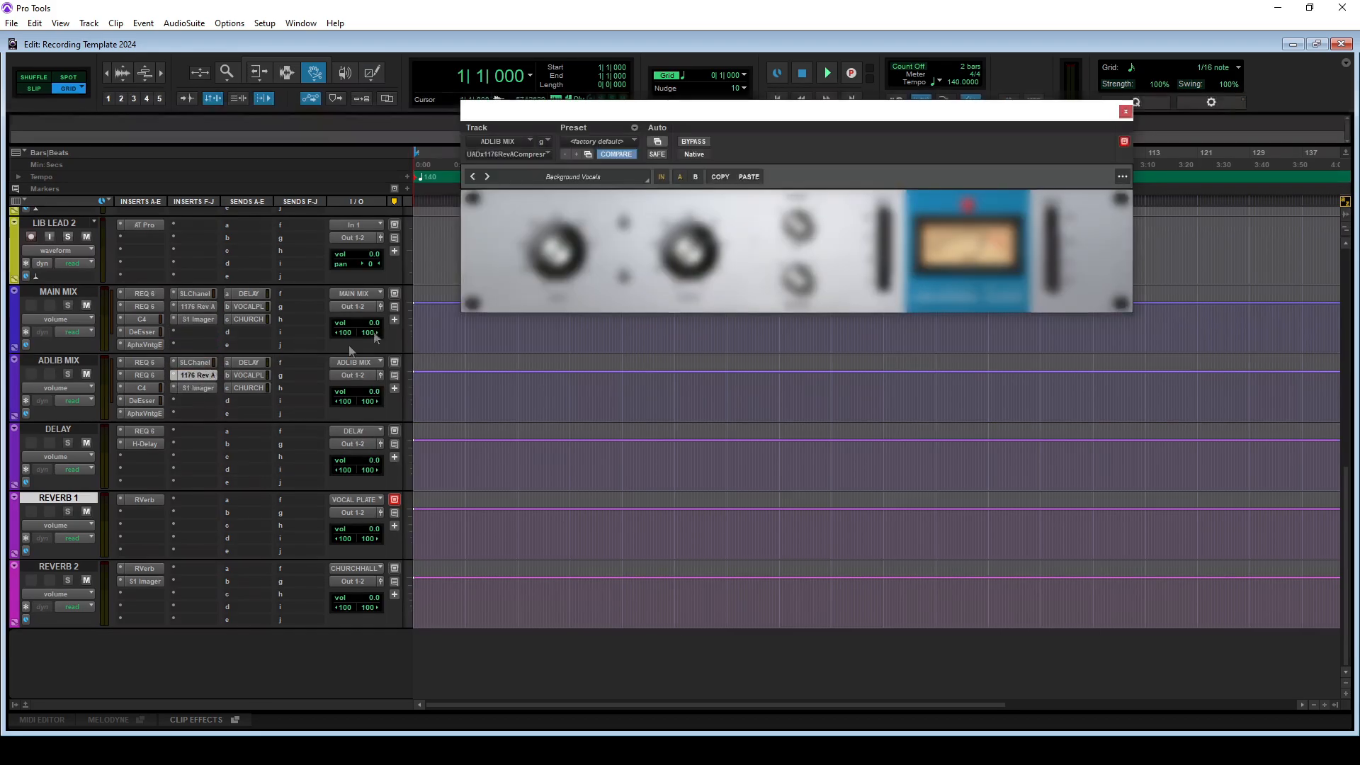
click(556, 180)
click(345, 276)
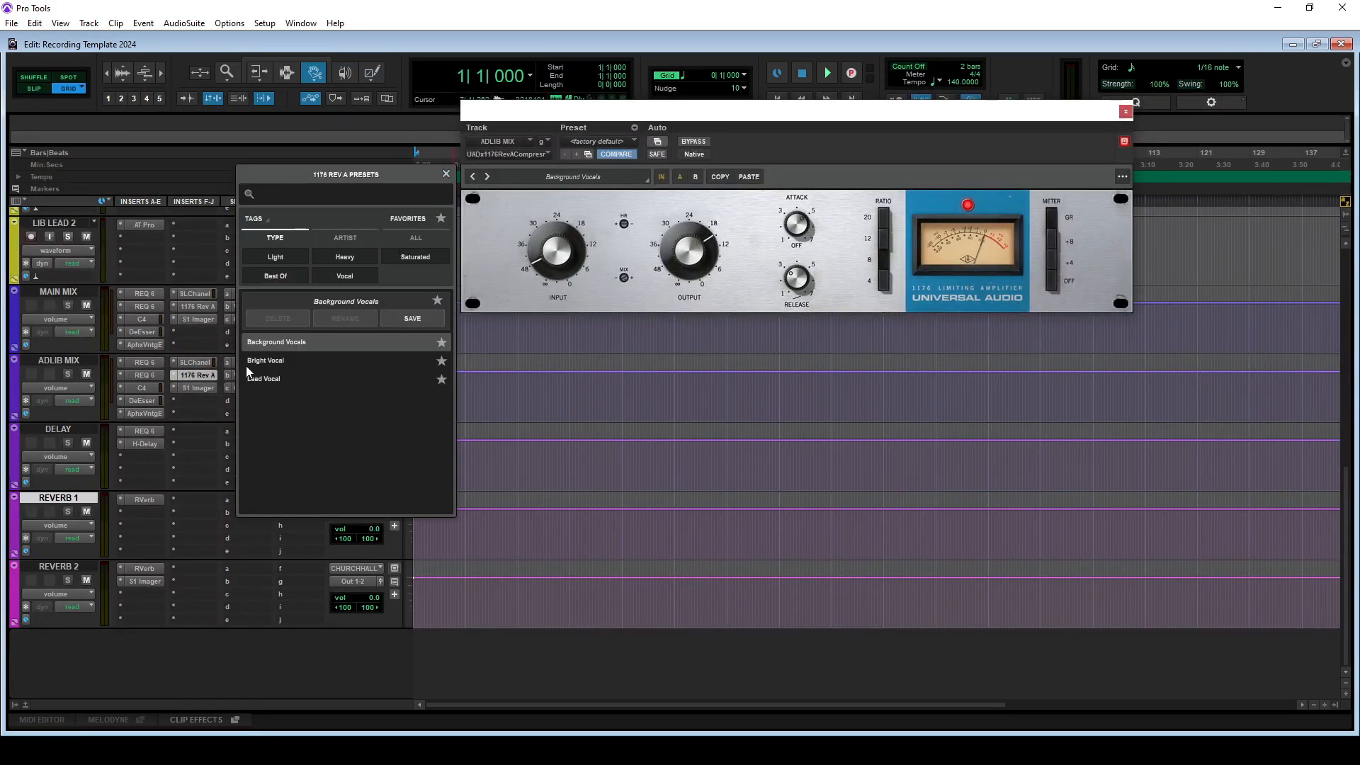
click(266, 379)
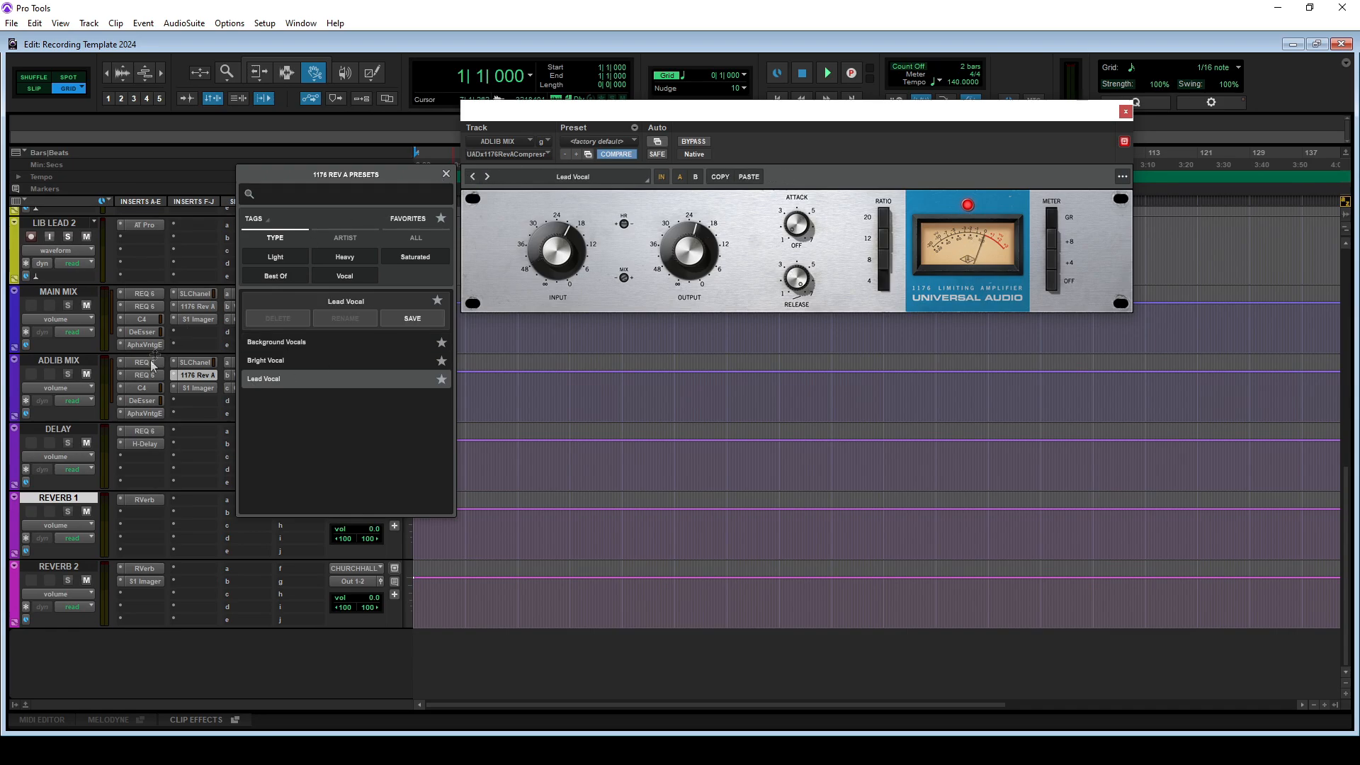
Load the Foldr Backing user preset in the ADLIB MIX track's SSL E-Channel
click(195, 362)
click(606, 184)
scroll(687, 368, down, 3)
scroll(687, 637, down, 4)
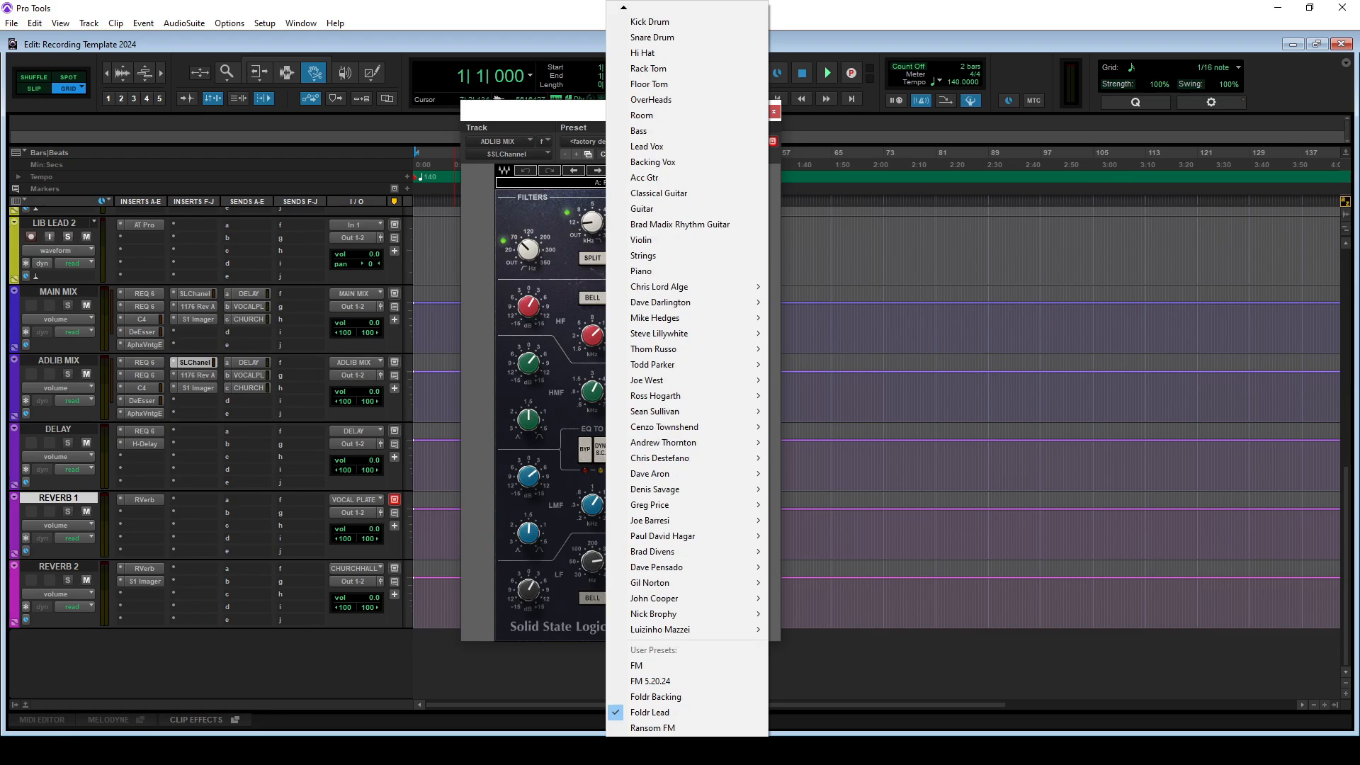
click(659, 687)
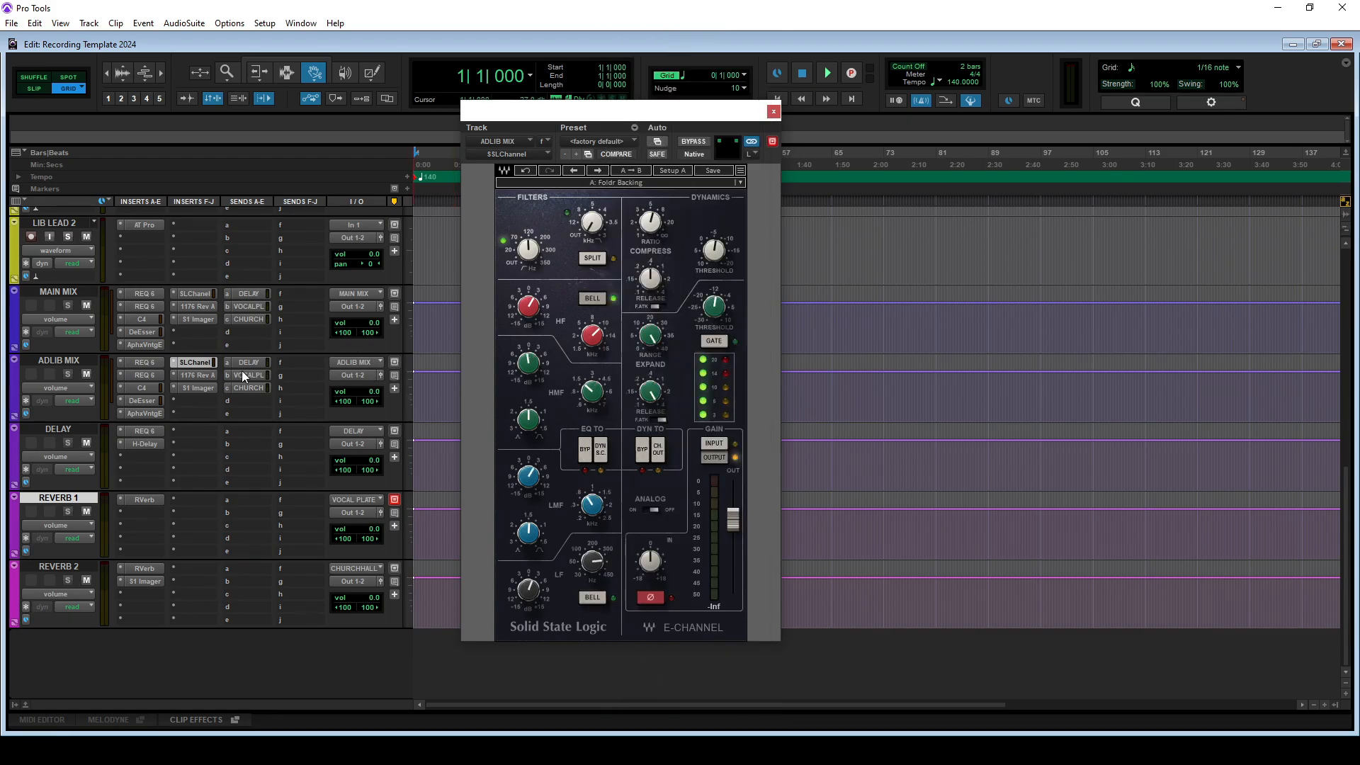
Raise ADLIB MIX's CHURCH HALL send level to about -21.4 and close the send and plug-in windows
click(247, 387)
drag(531, 309, 540, 291)
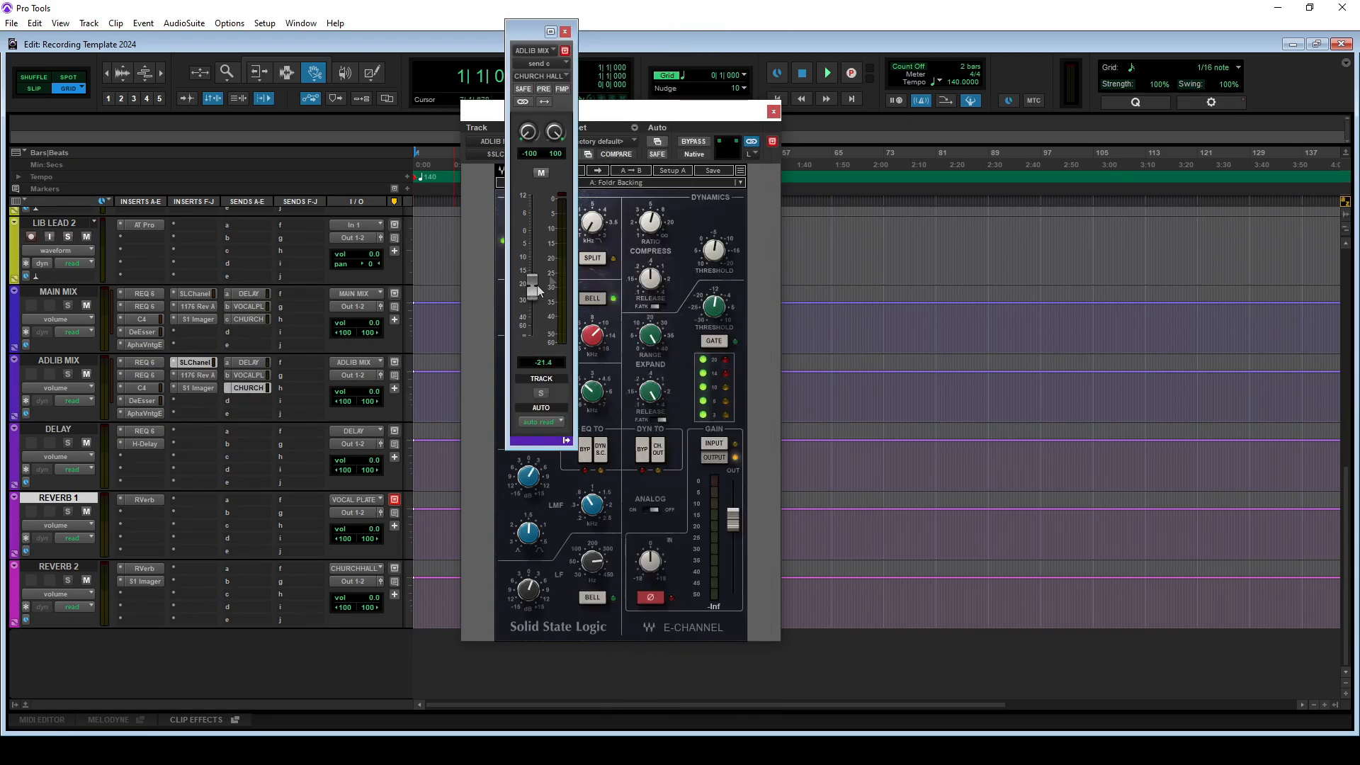
click(564, 31)
click(774, 111)
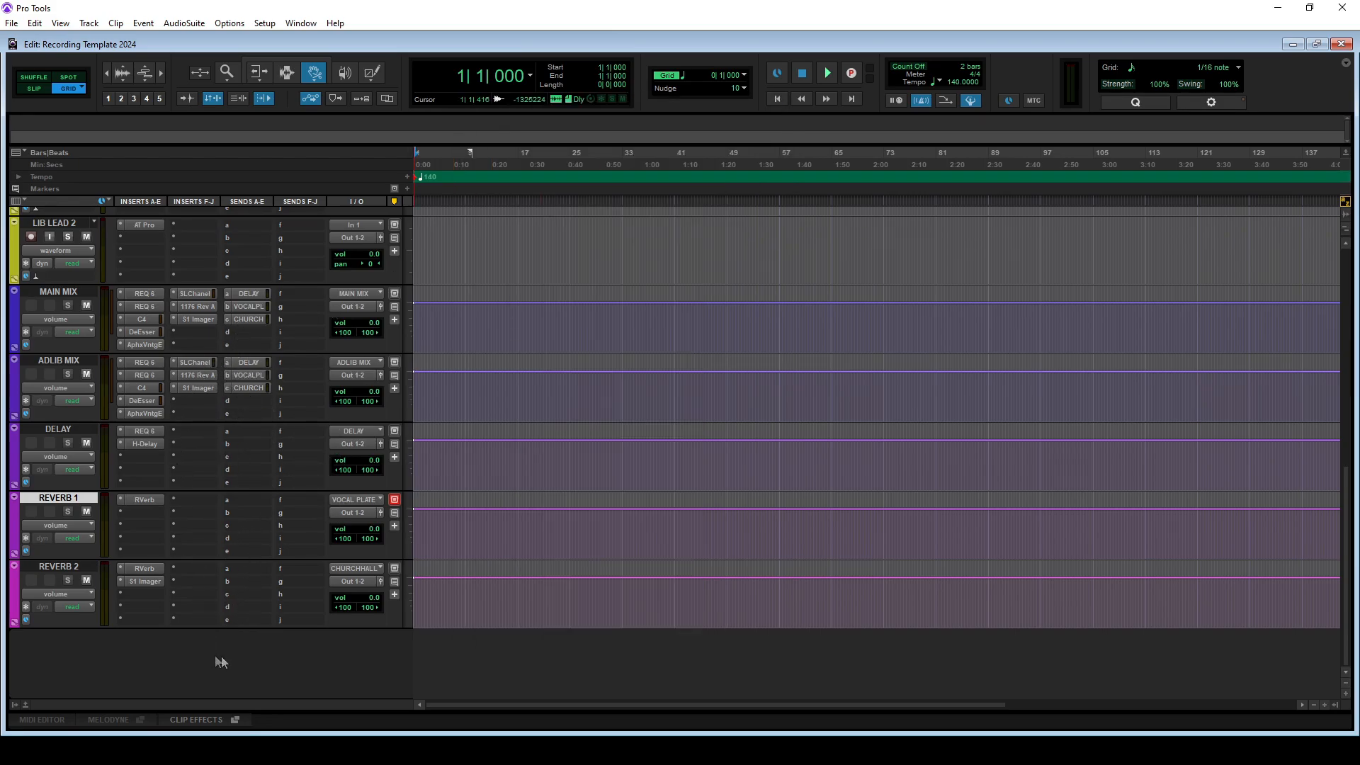
Set the HK LEAD 1 track's input to the interface's In 1 (Mono)
scroll(255, 552, up, 10)
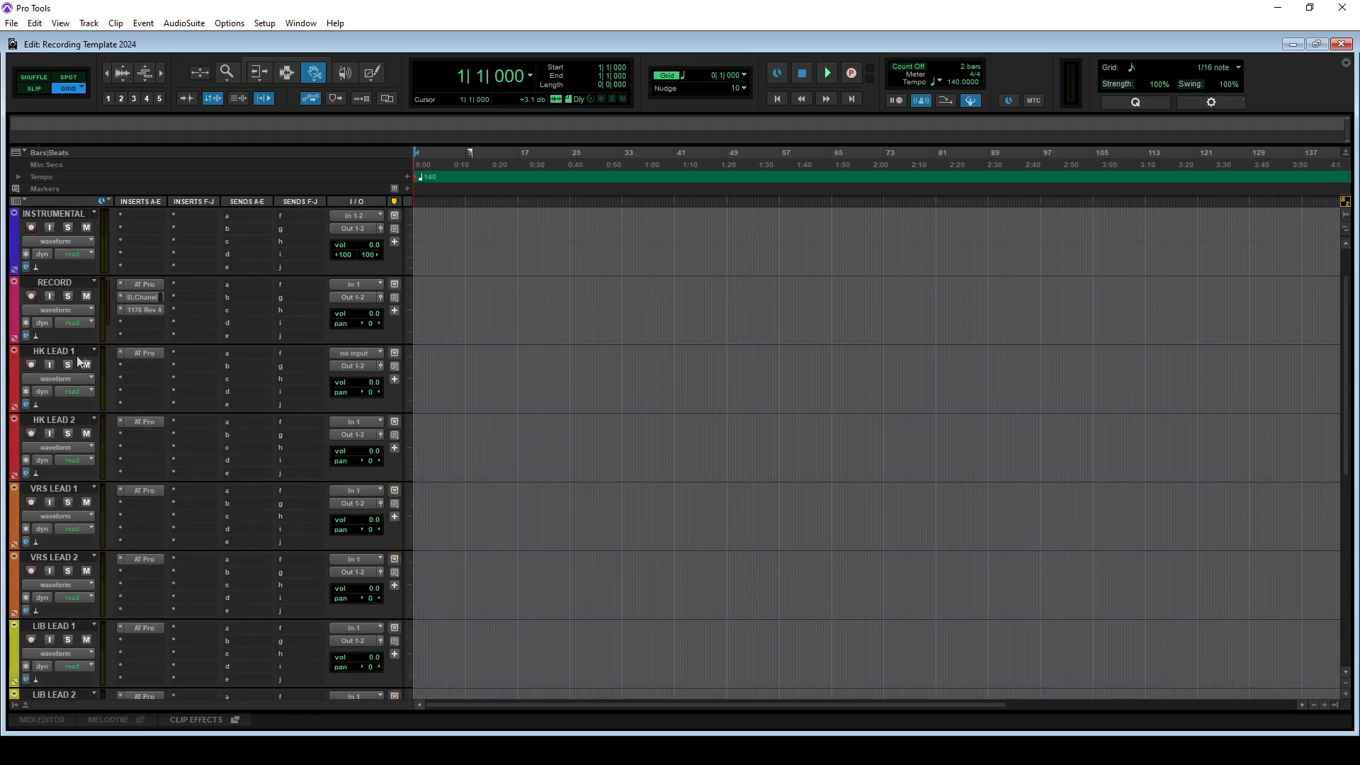
click(343, 355)
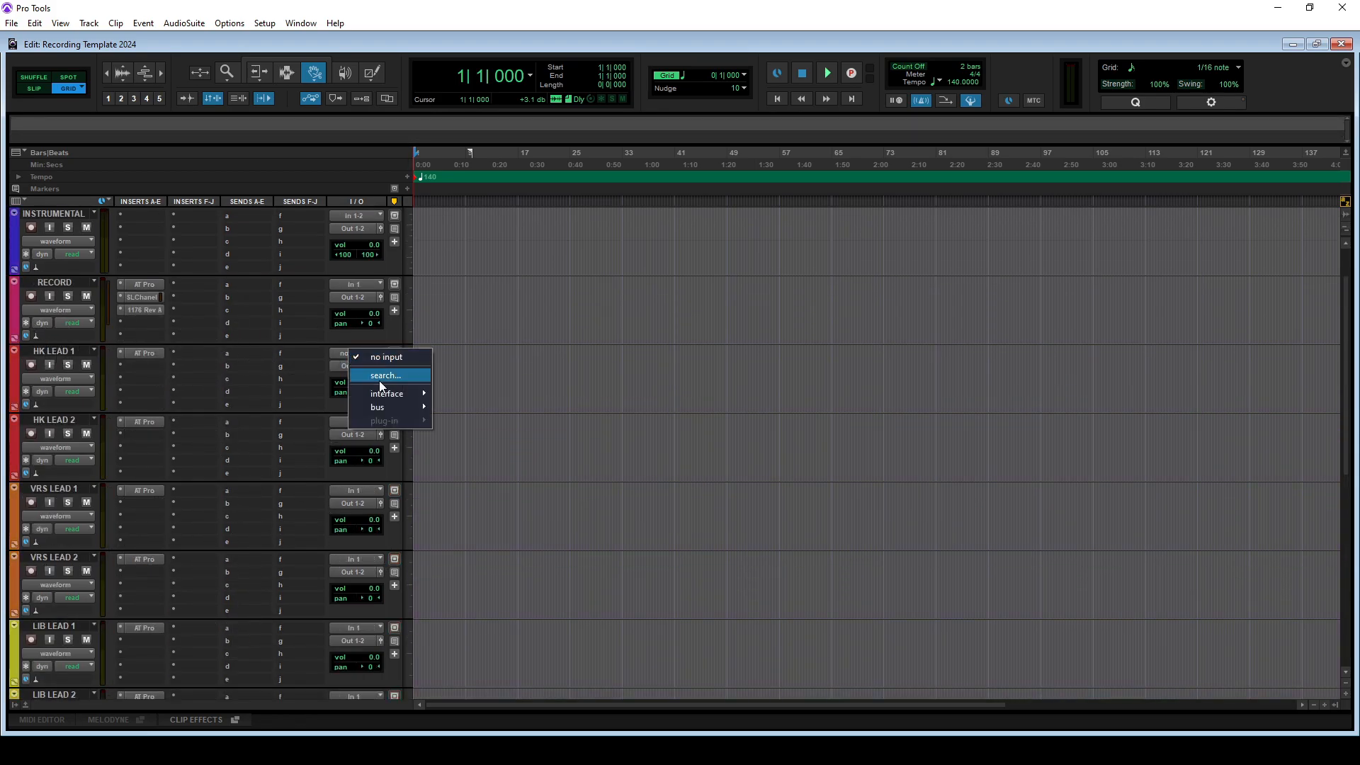
mouse_move(391, 410)
click(459, 401)
click(374, 354)
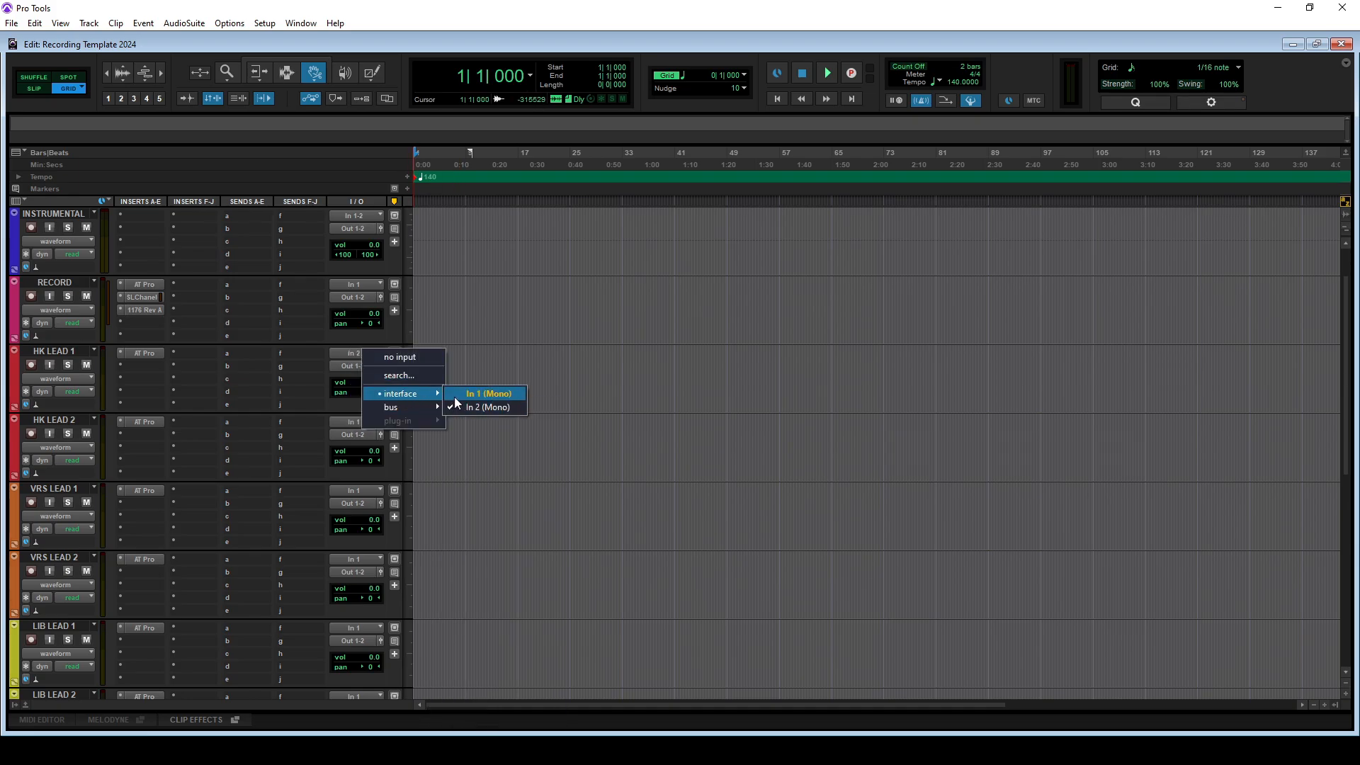
click(457, 394)
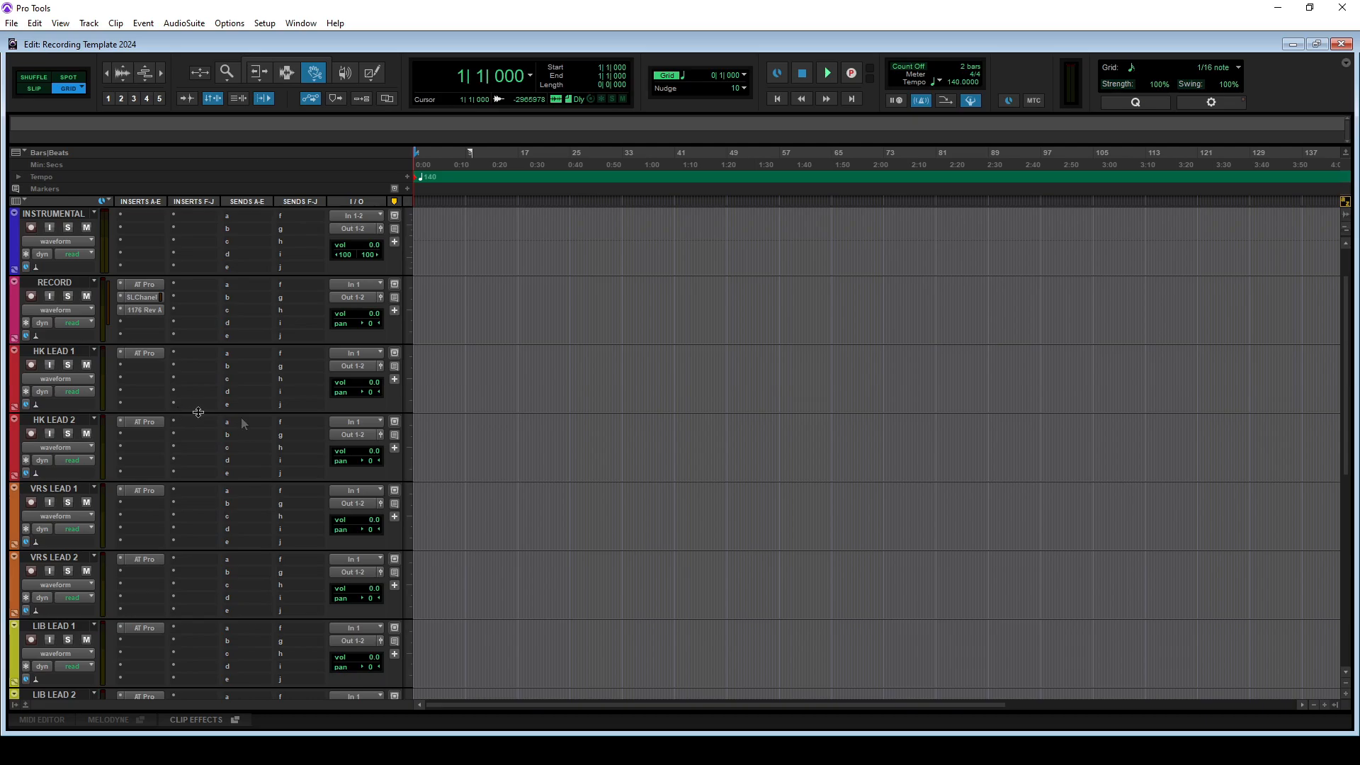
Route the outputs of HK LEAD 1 and HK LEAD 2 to the stereo MAIN MIX bus
click(347, 364)
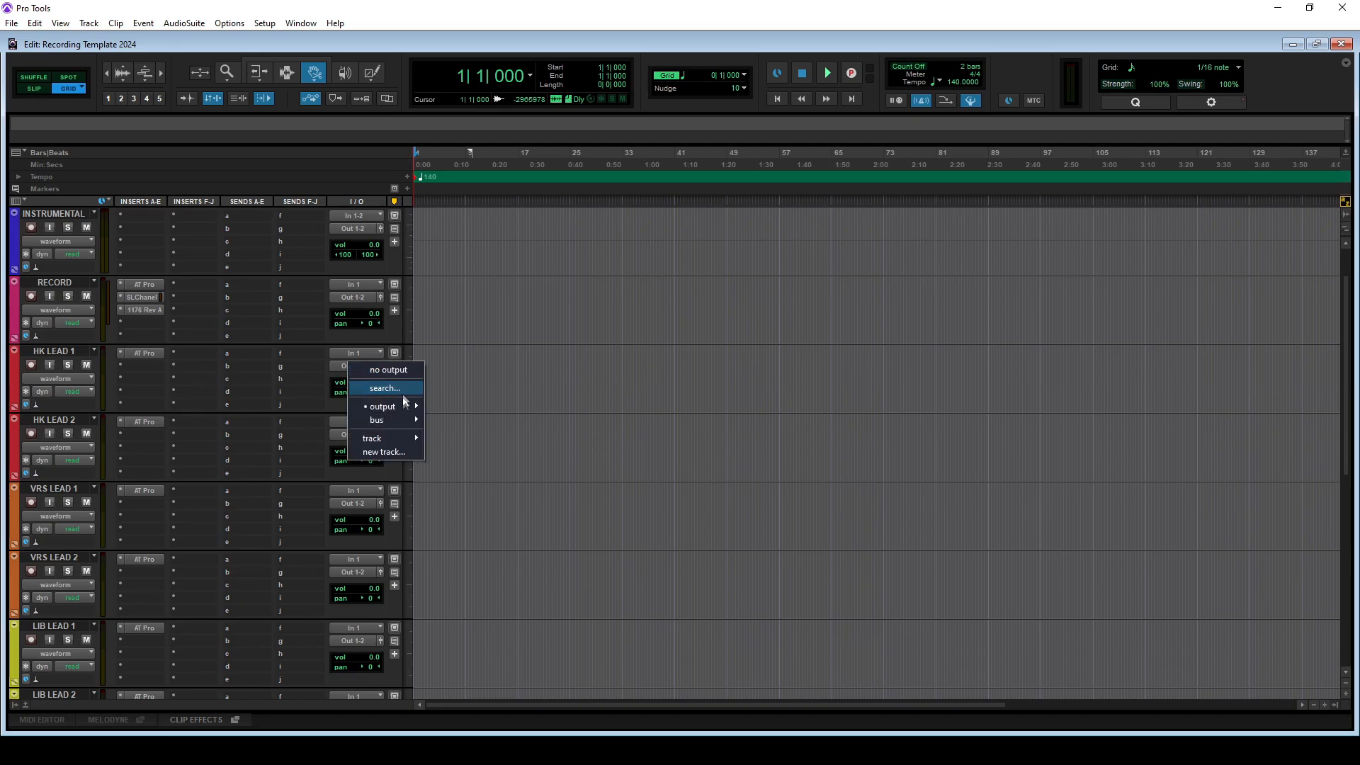
mouse_move(404, 420)
click(480, 286)
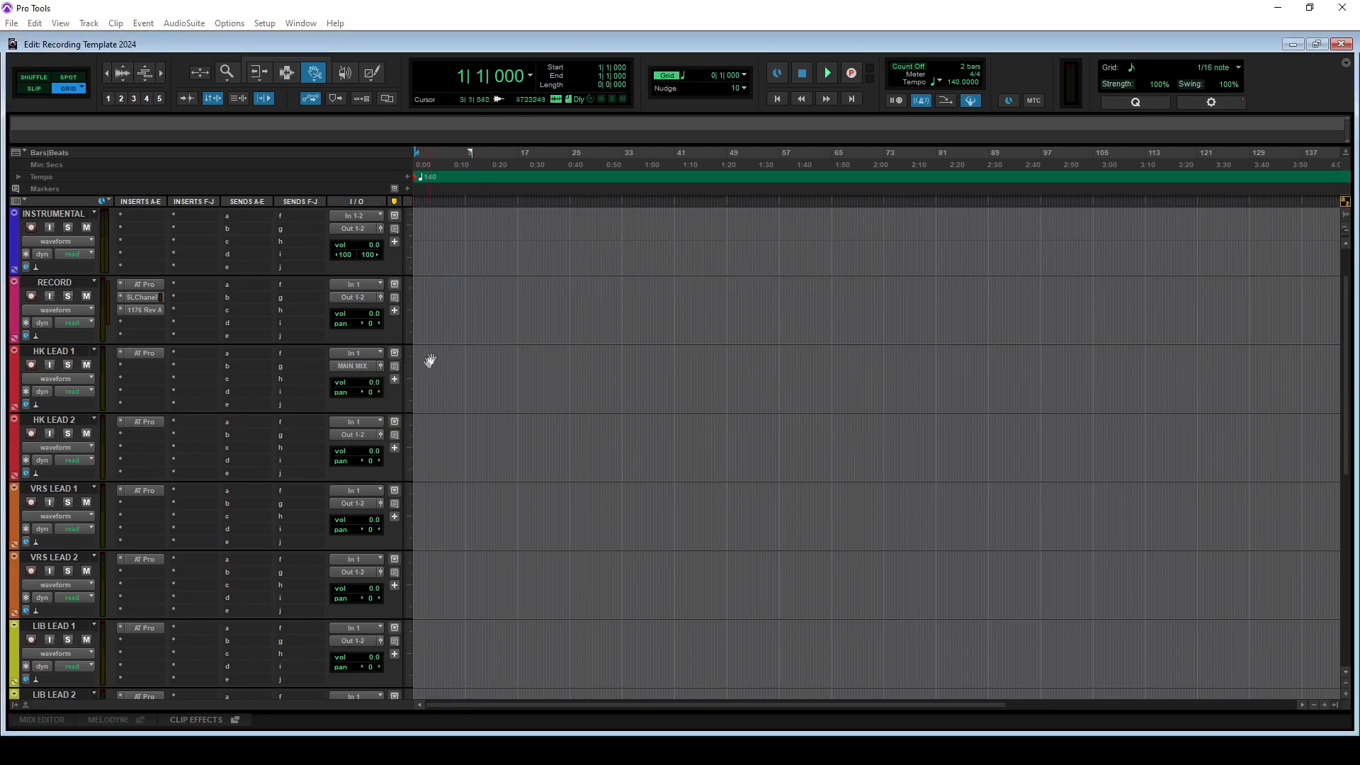
click(355, 434)
mouse_move(399, 486)
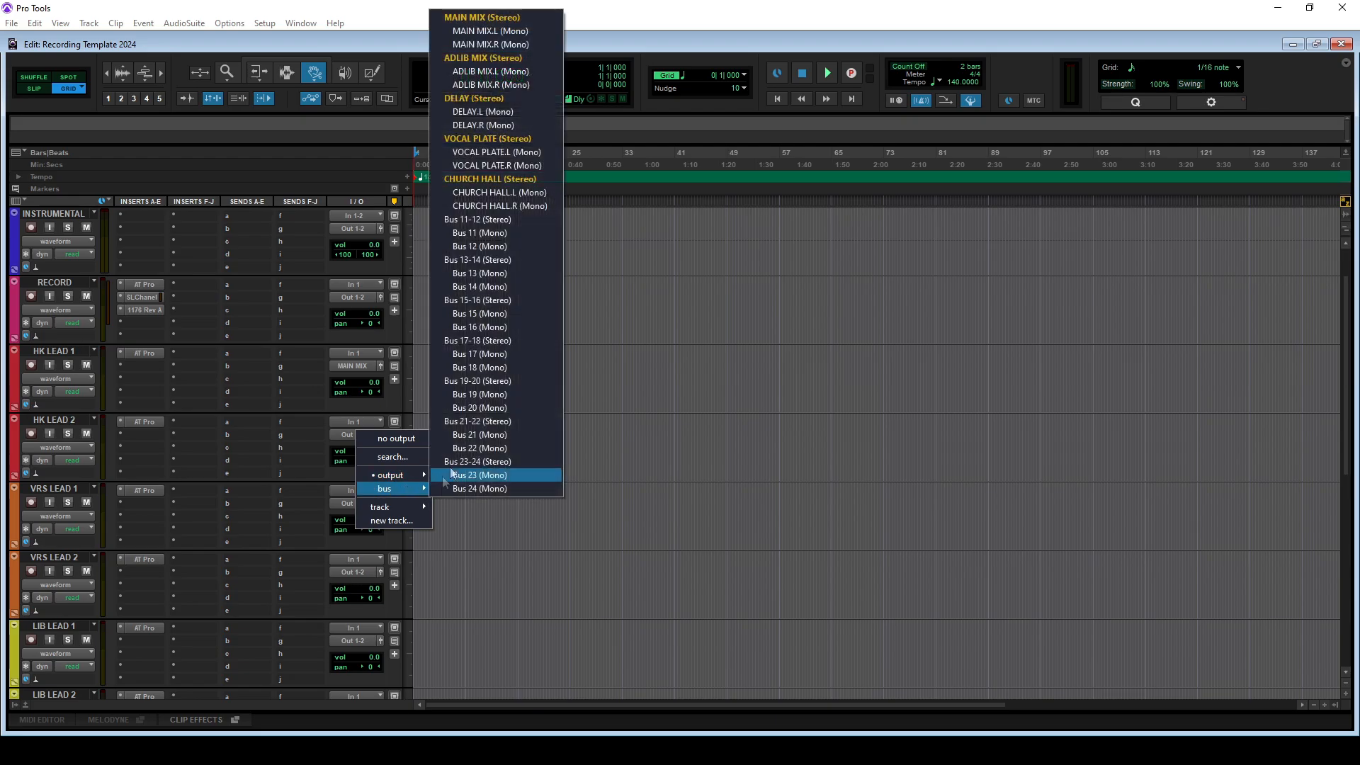
click(464, 17)
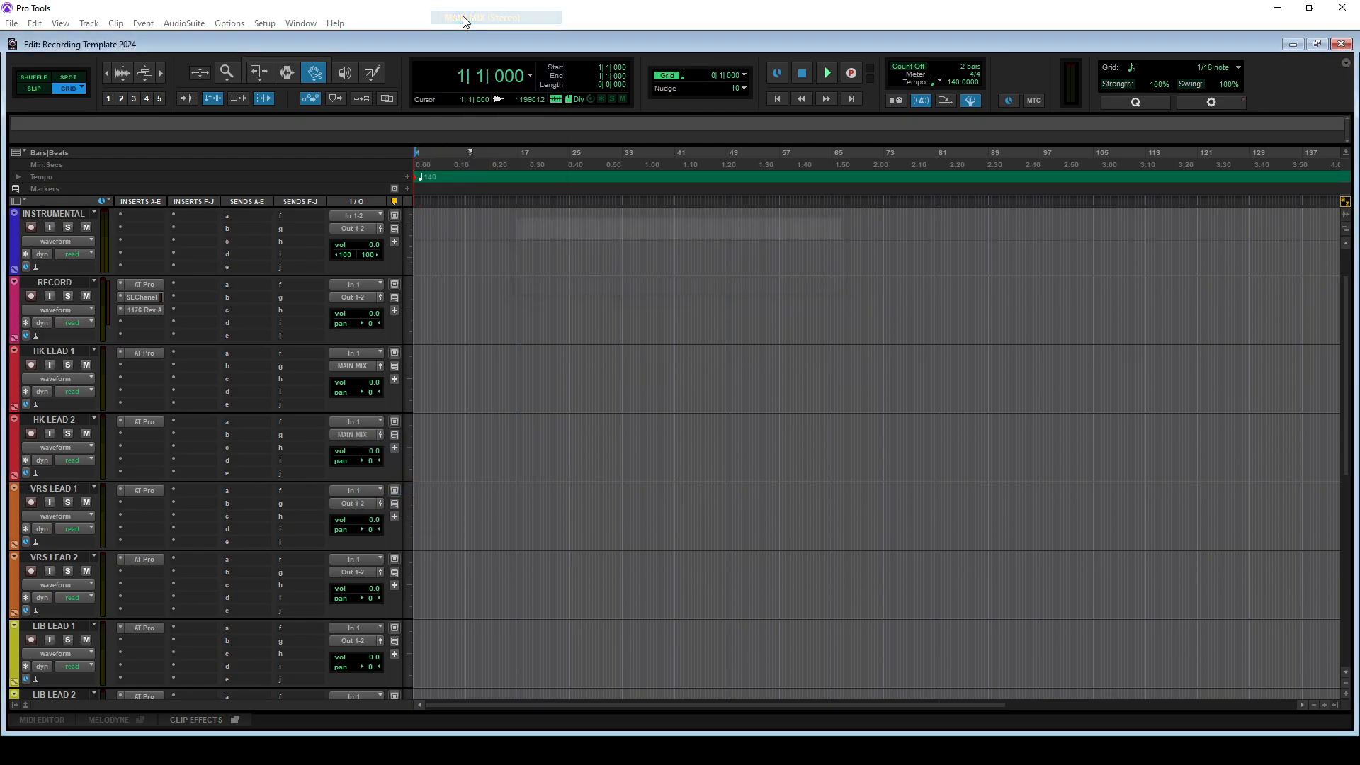
Route the outputs of VRS LEAD 1 and VRS LEAD 2 to the stereo MAIN MIX bus
click(353, 434)
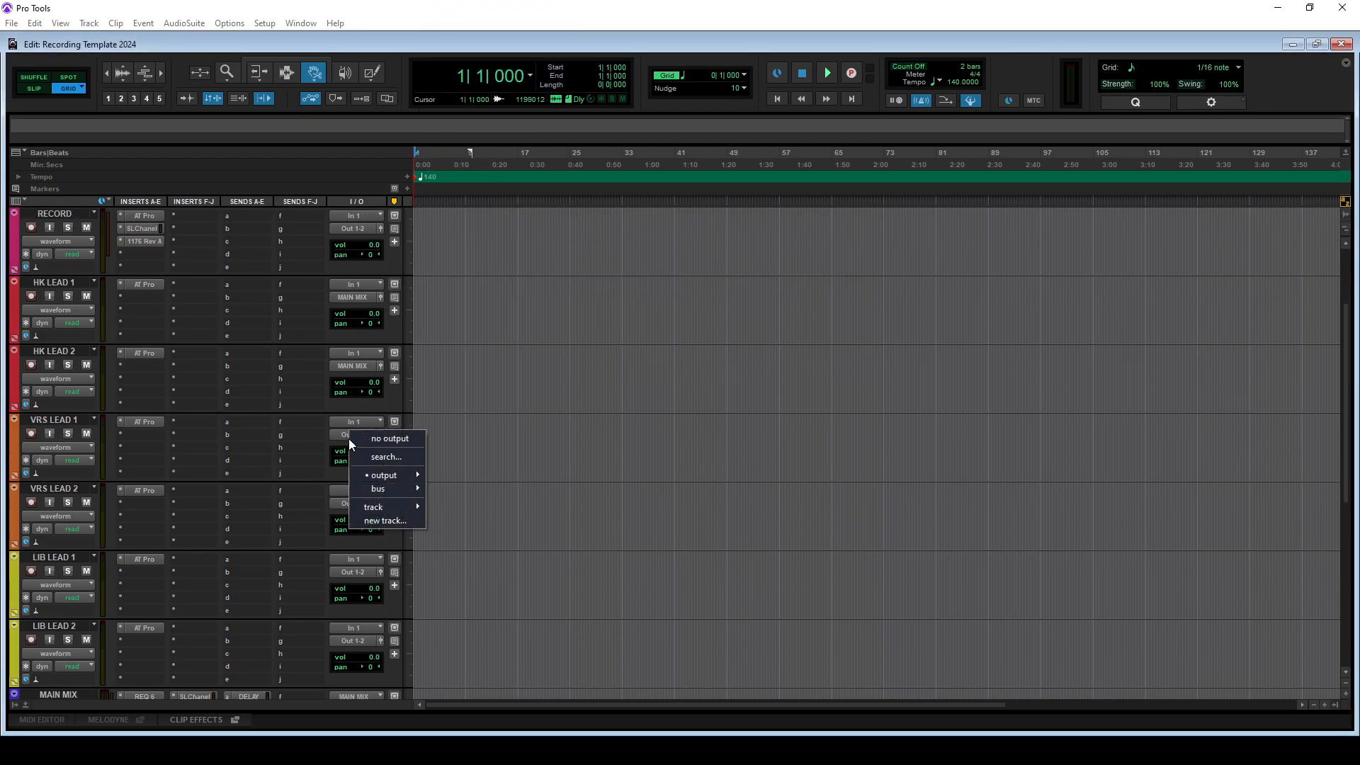
mouse_move(393, 487)
click(475, 18)
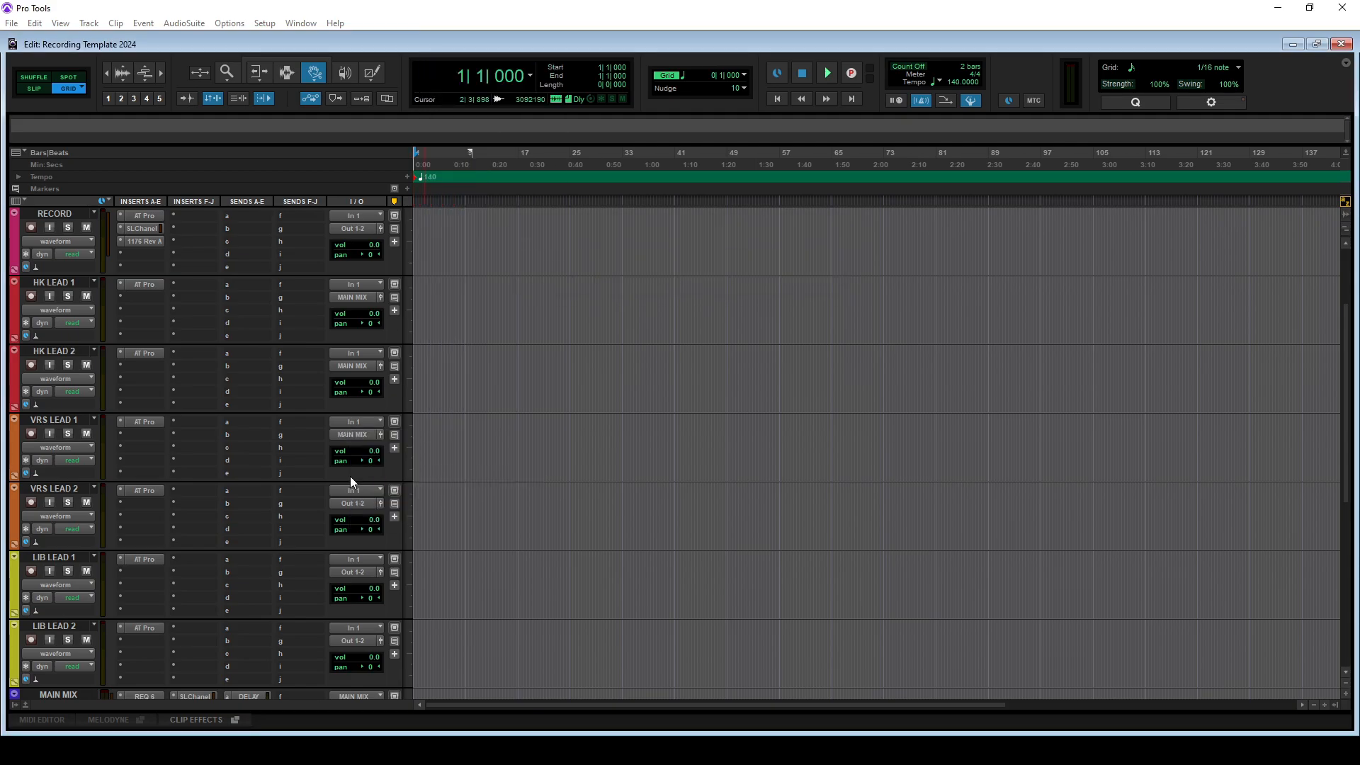
click(351, 503)
mouse_move(386, 553)
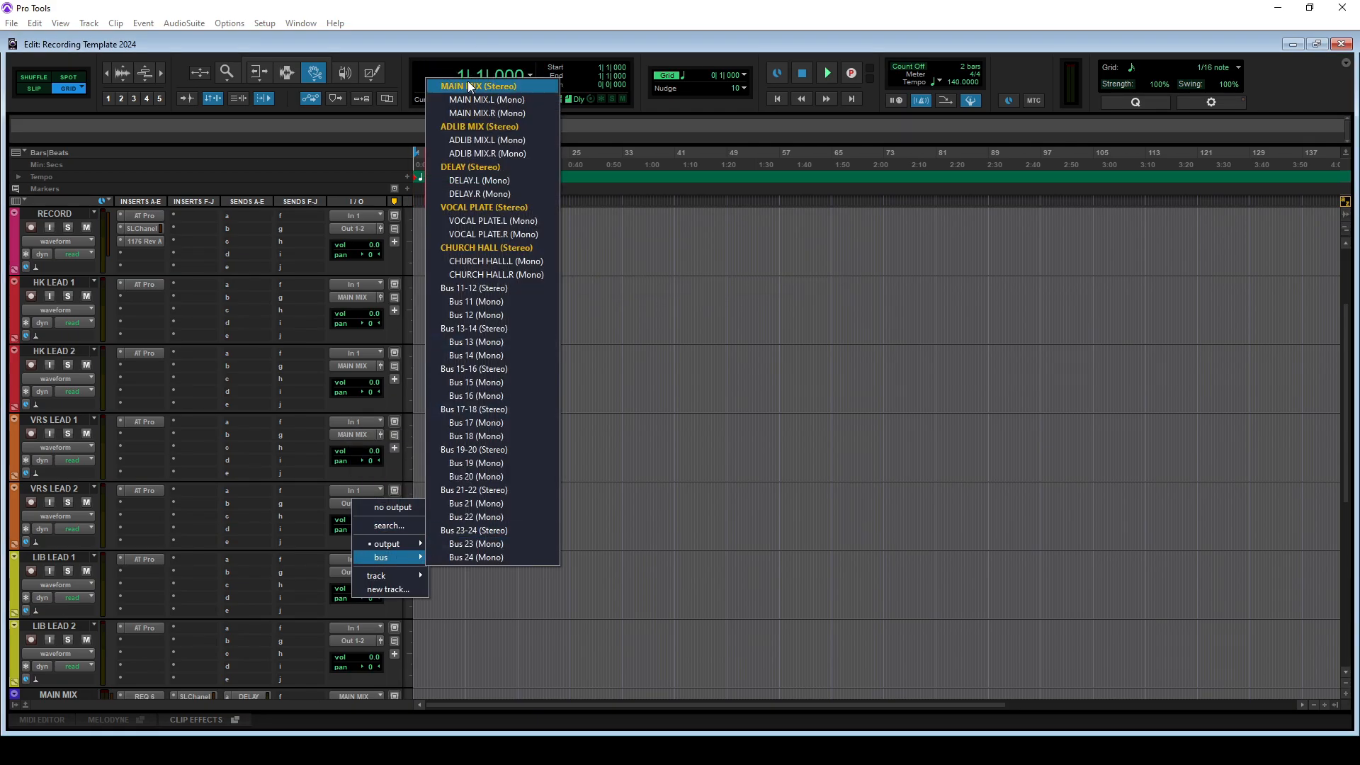
click(489, 82)
Route the outputs of LIB LEAD 1 and LIB LEAD 2 to the stereo ADLIB MIX bus
click(353, 574)
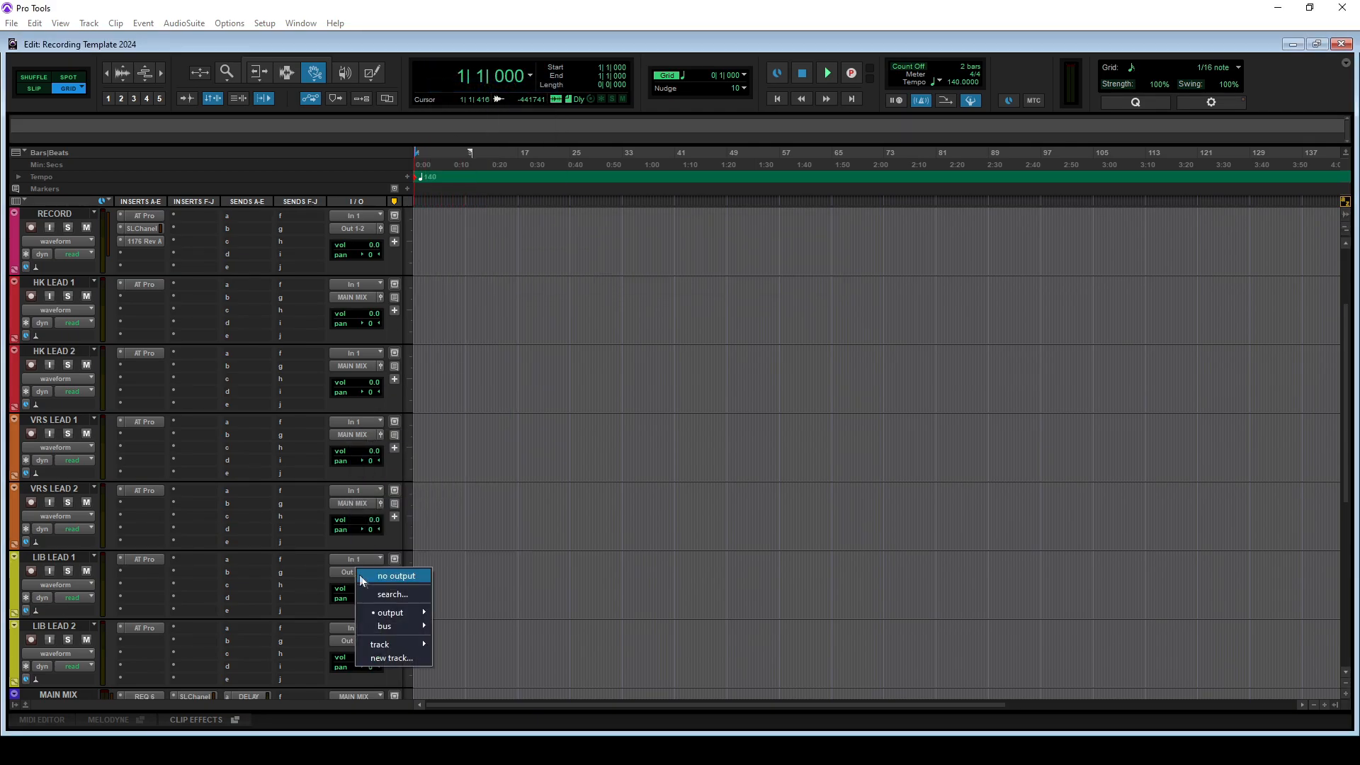
mouse_move(396, 623)
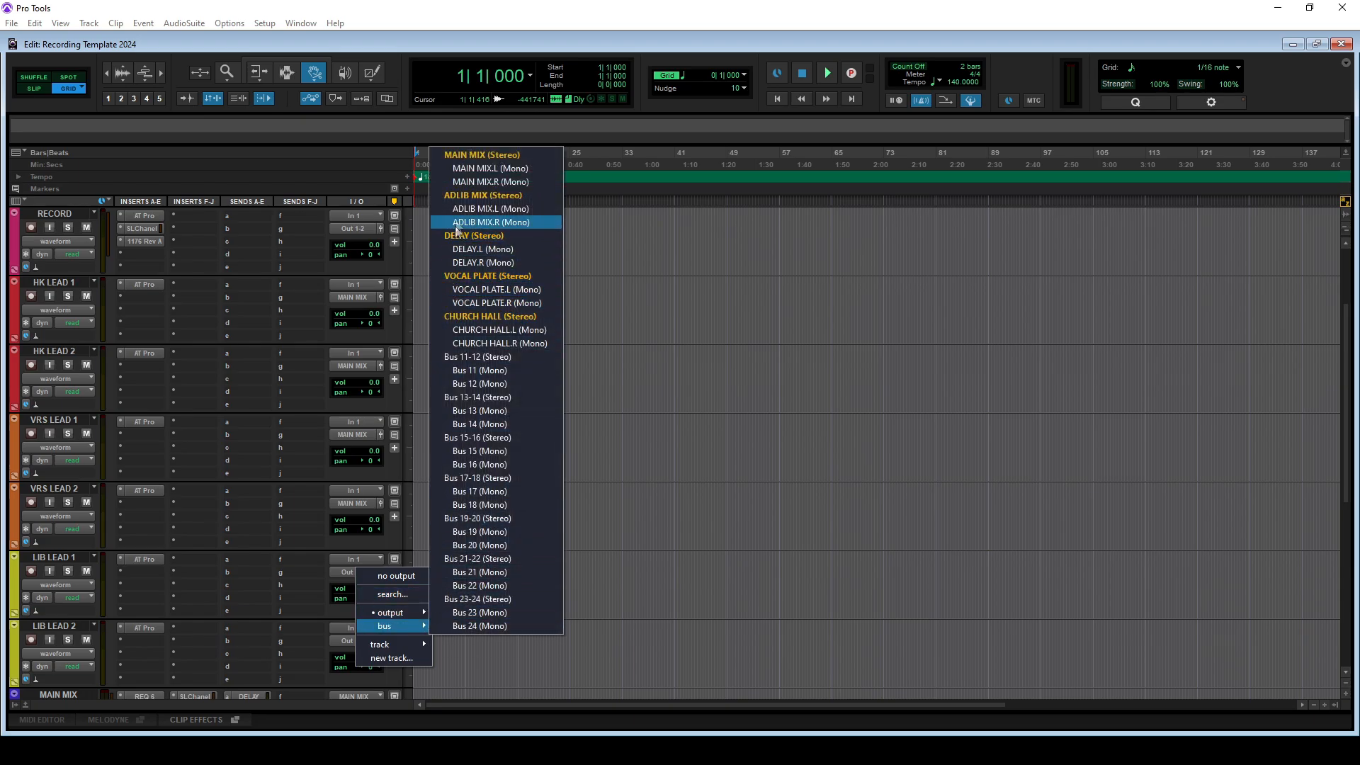
click(461, 193)
click(365, 638)
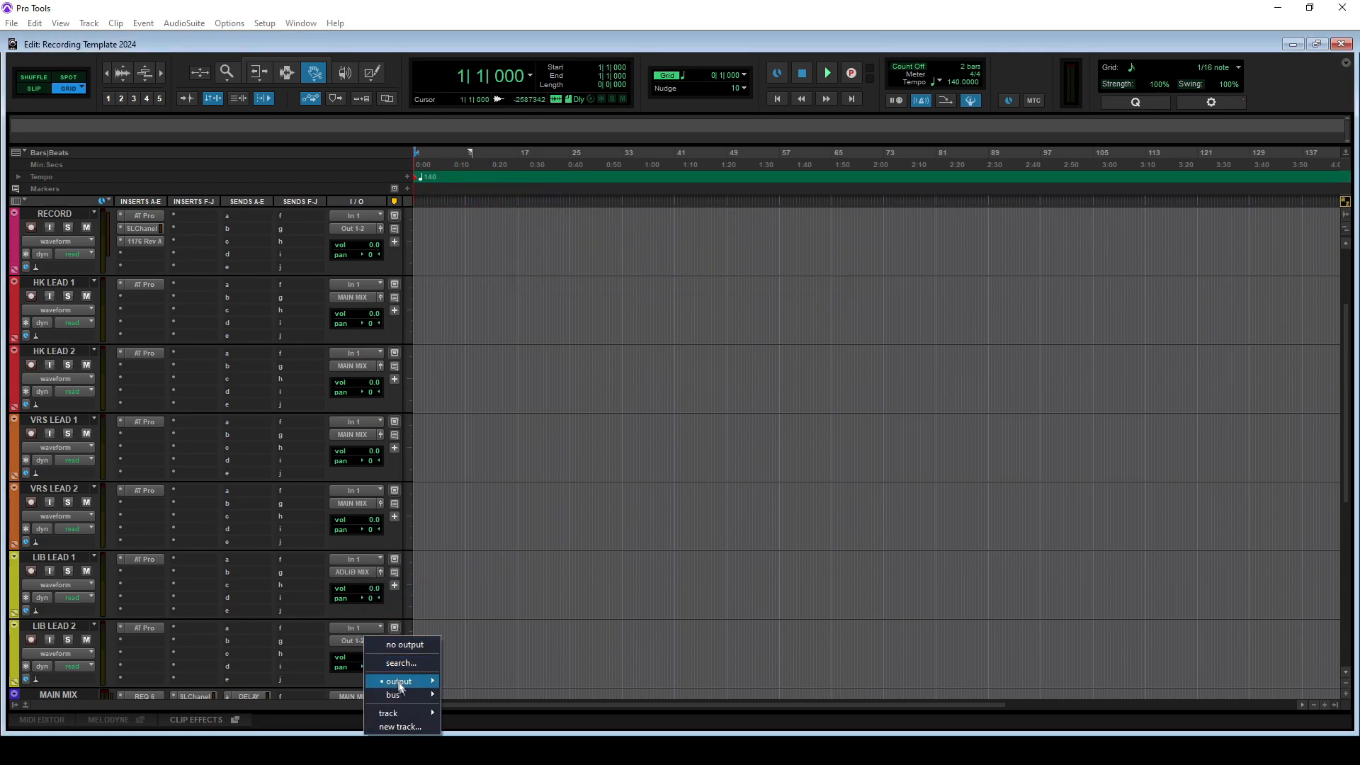
mouse_move(396, 694)
click(479, 262)
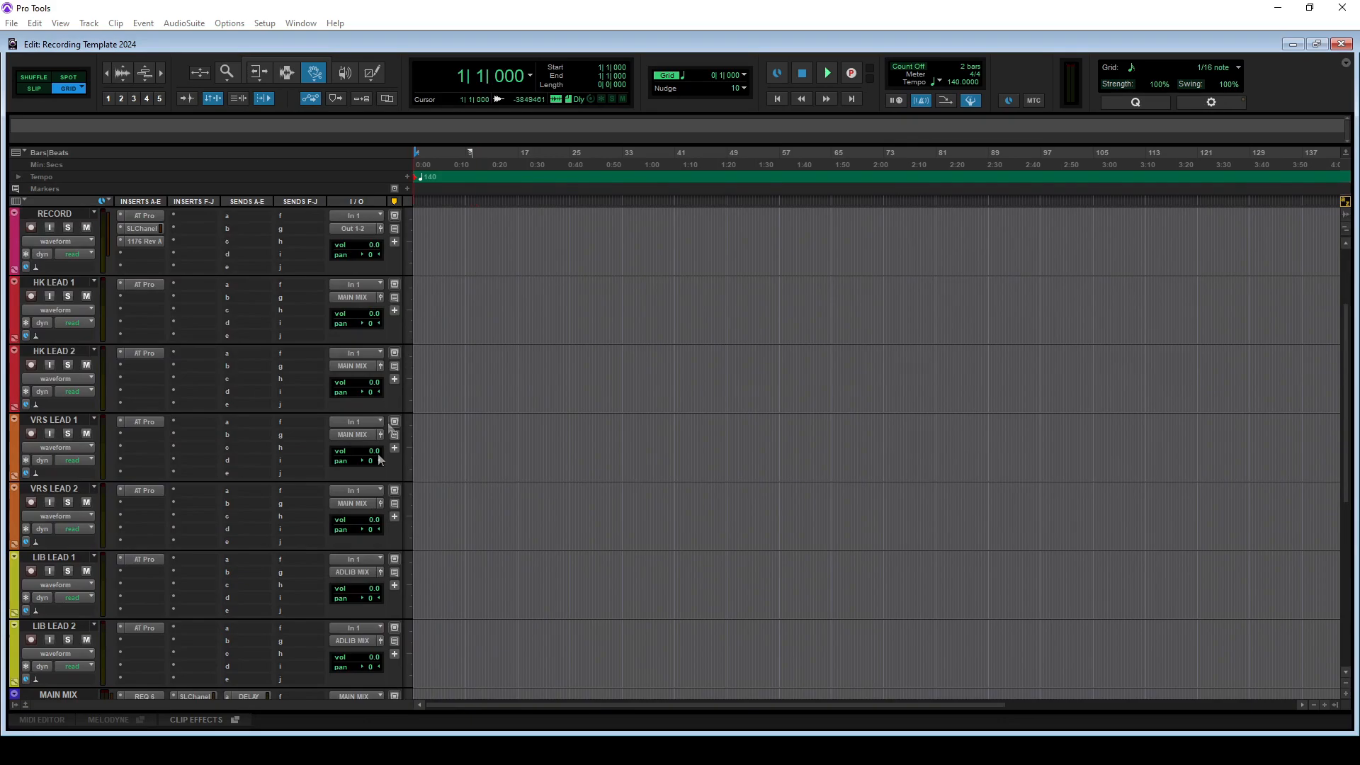
click(41, 627)
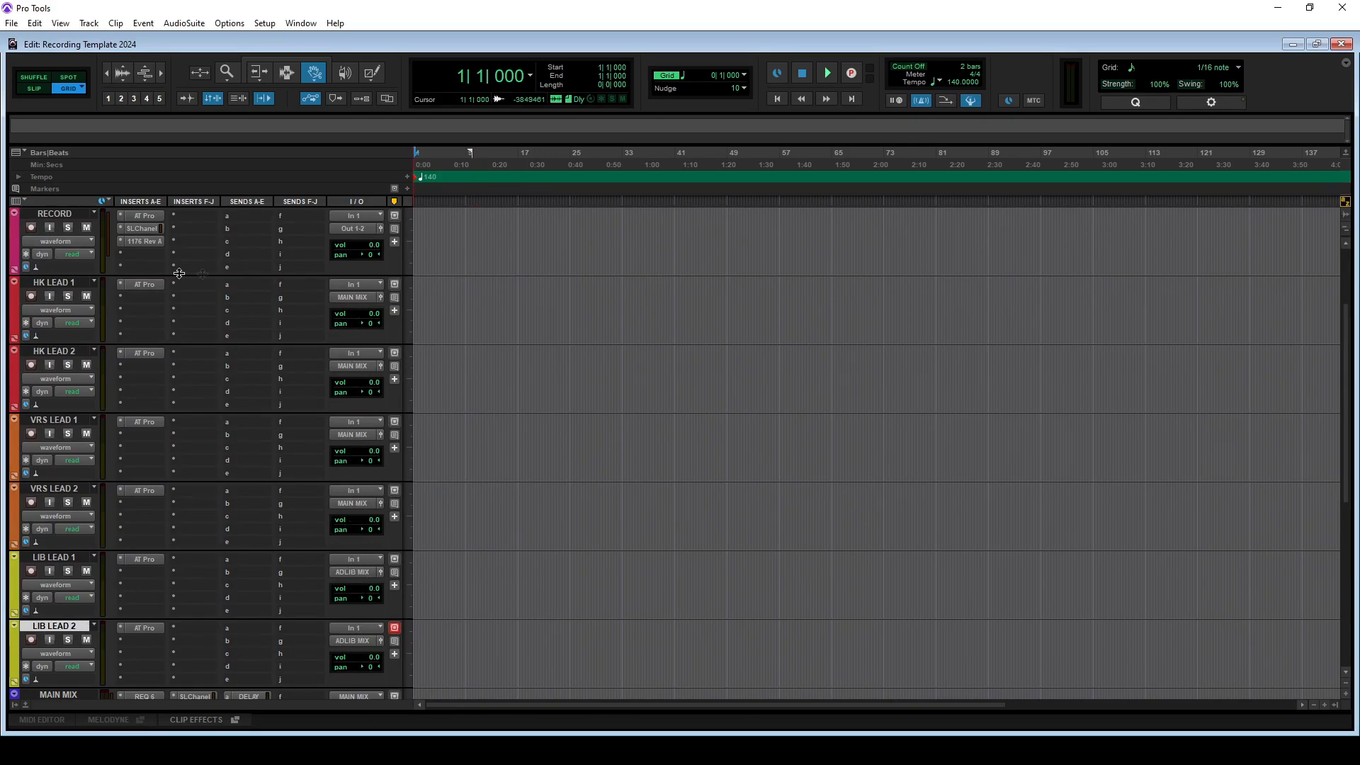
Check the RECORD track's output assignment and look over the routing of all tracks
click(337, 228)
mouse_move(374, 270)
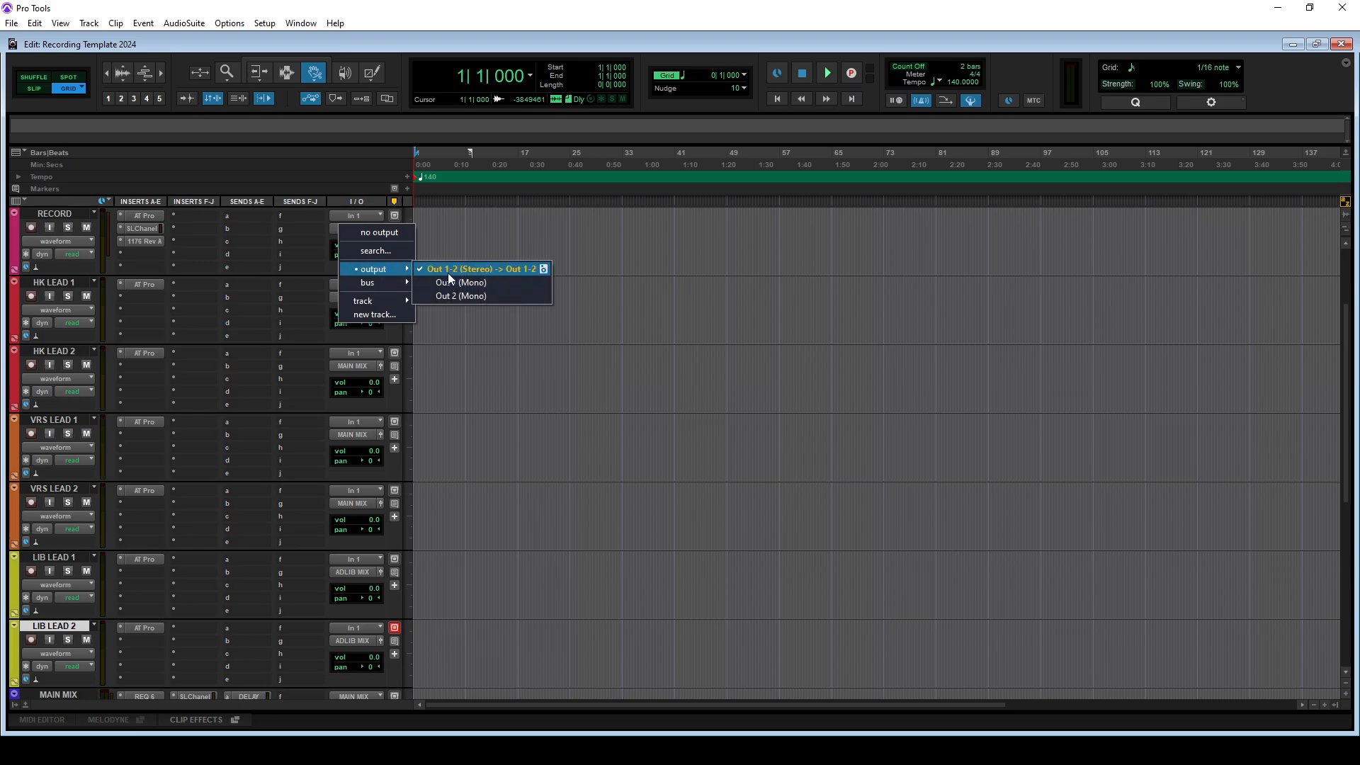
click(331, 267)
scroll(112, 598, down, 5)
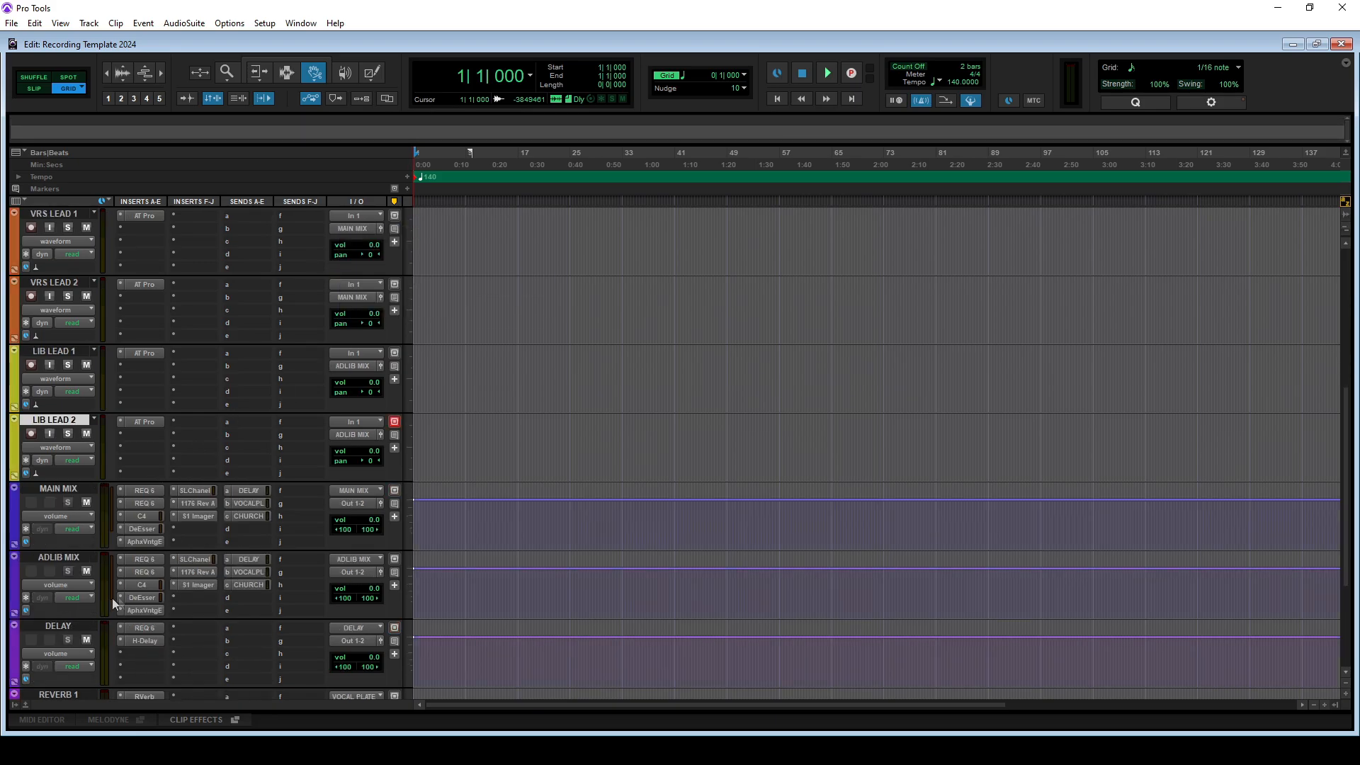
scroll(176, 560, up, 7)
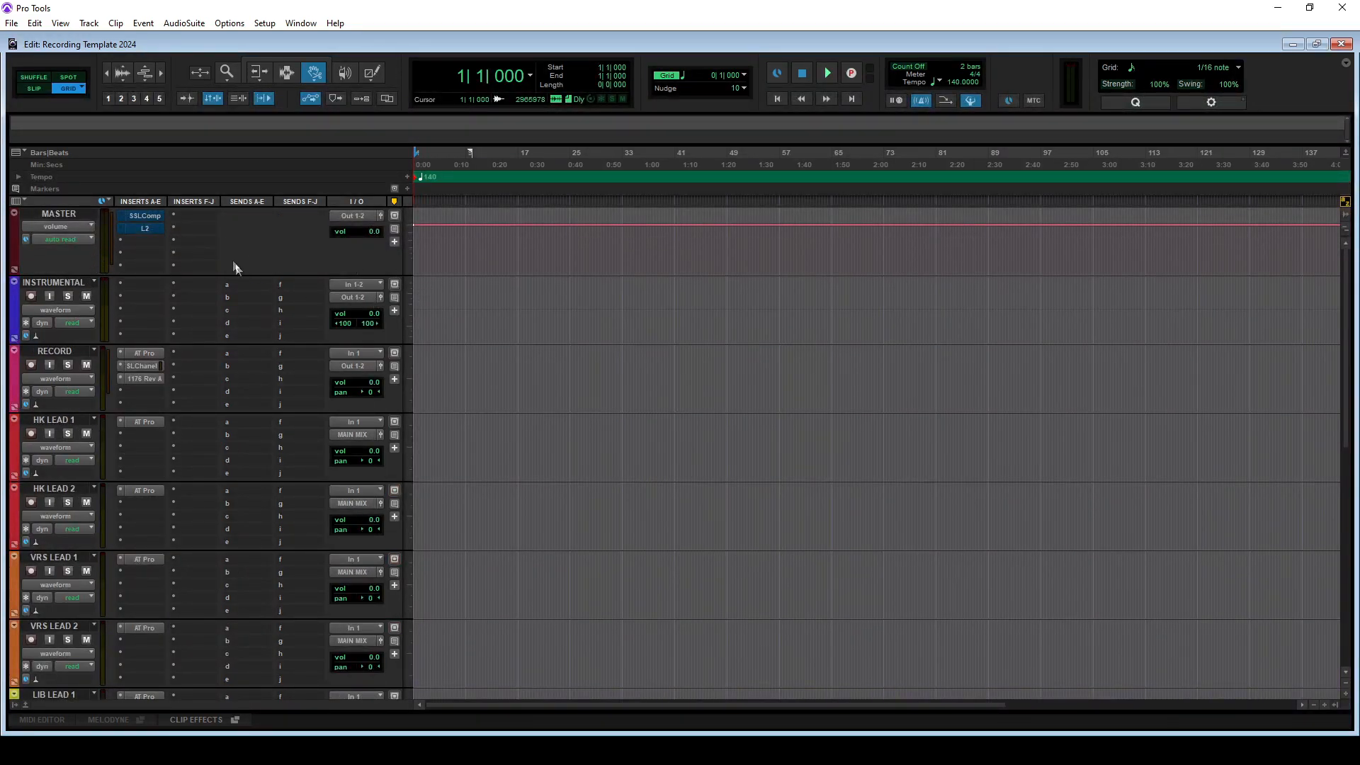
Lower the INSTRUMENTAL track's fader to about -11.8 dB in the Mix window, and return to the Edit window
click(301, 23)
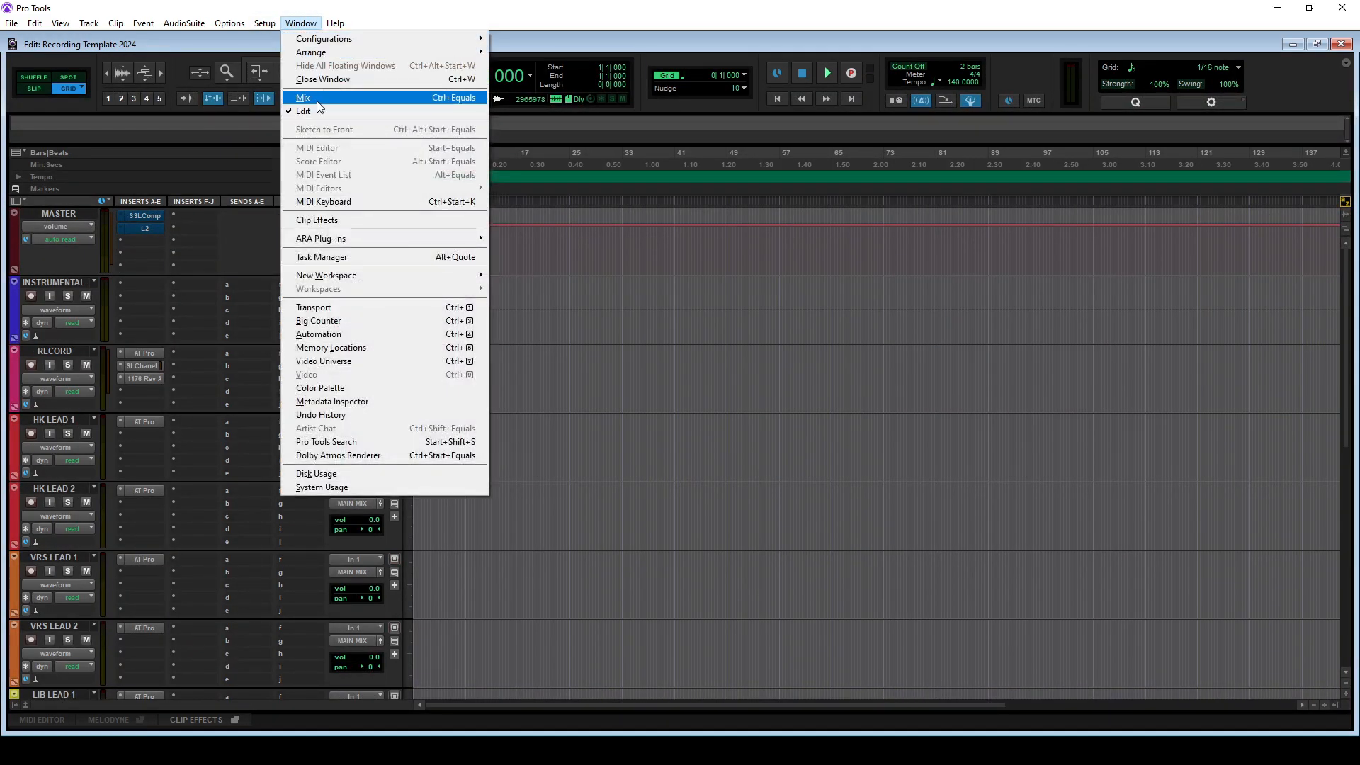
click(311, 100)
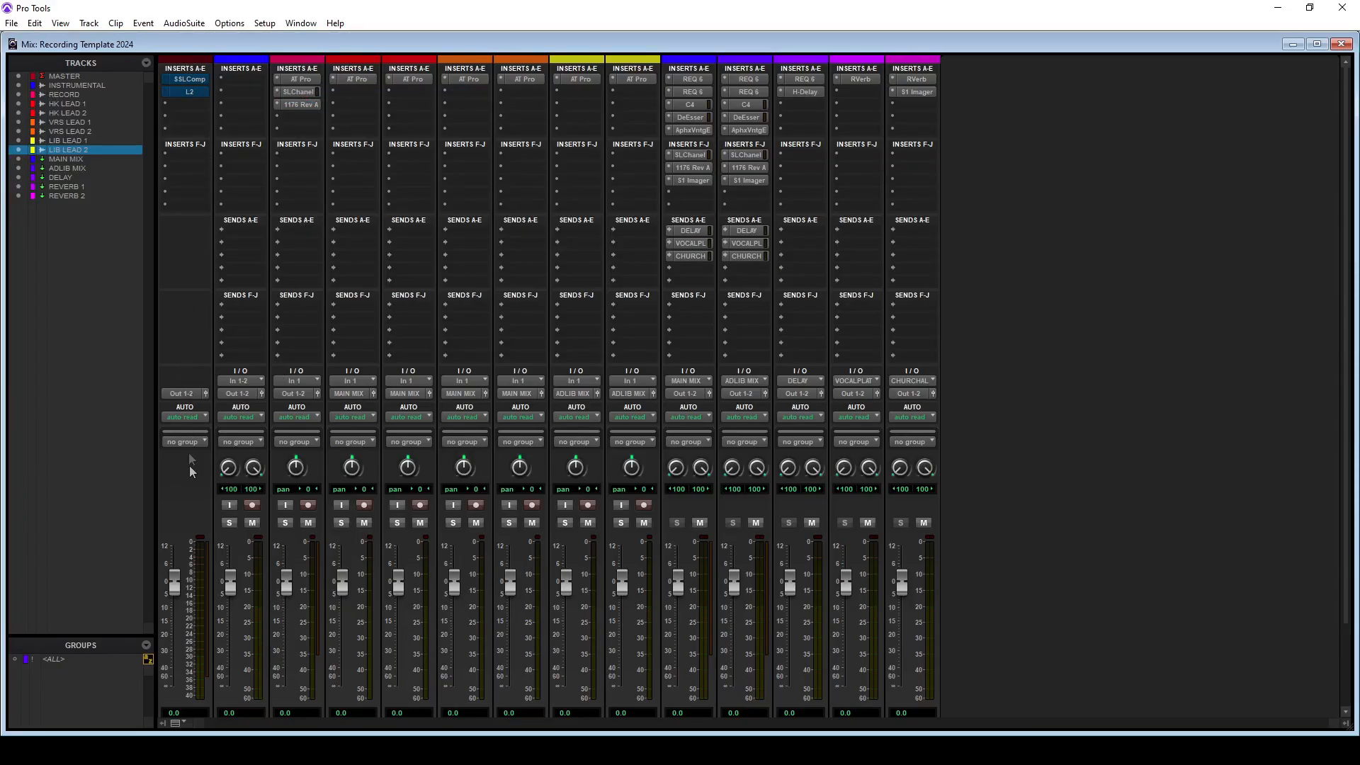
drag(230, 585, 246, 615)
scroll(1128, 528, down, 3)
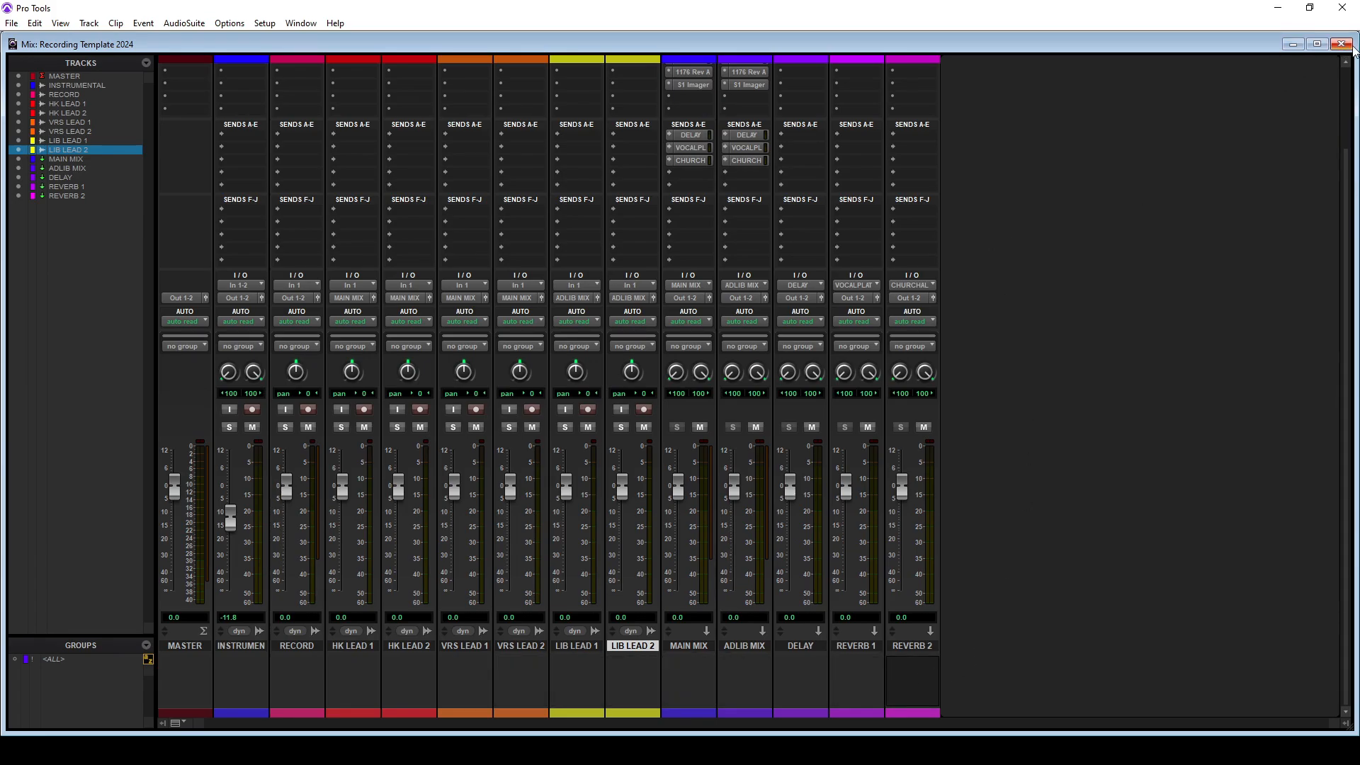
click(1343, 44)
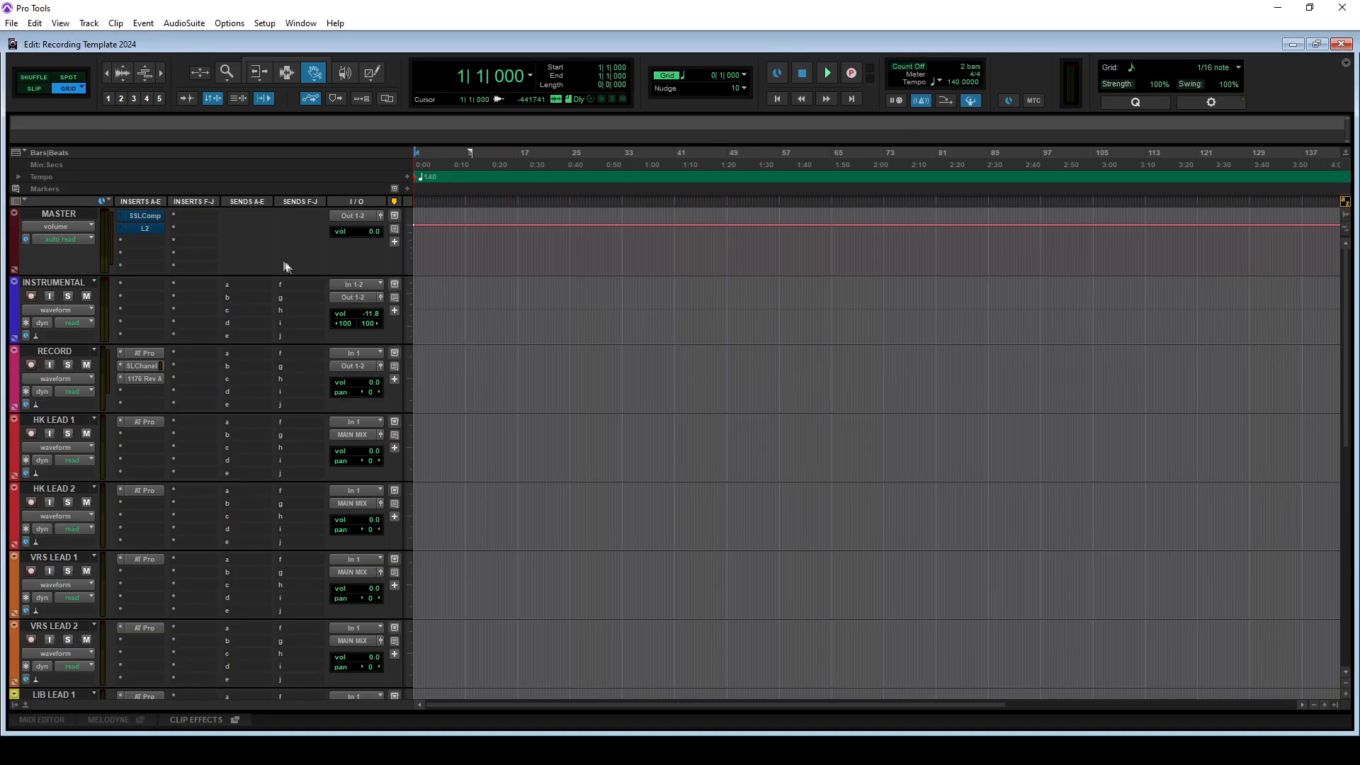
Reduce the MASTER track's height and move the instrumental clip to the session start at 1|1|000
drag(66, 273, 29, 237)
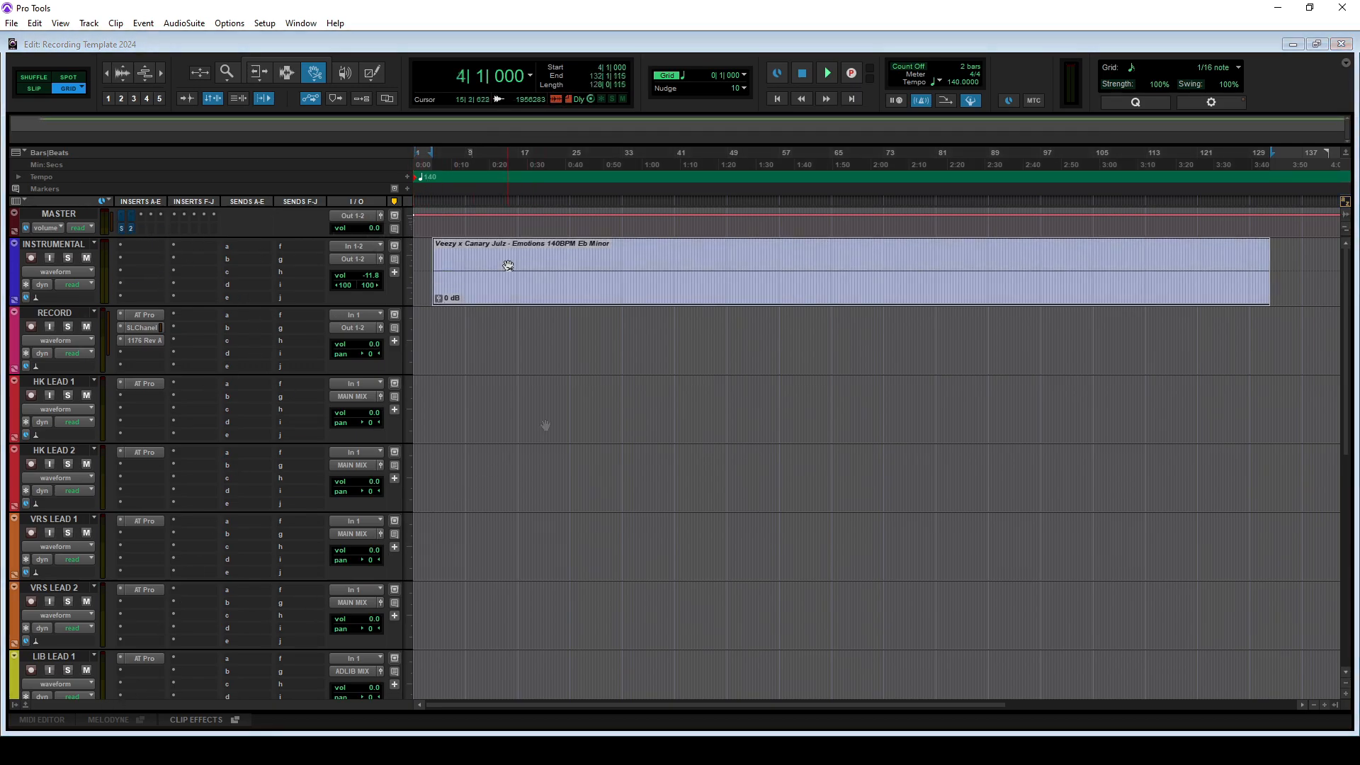
drag(522, 269, 449, 270)
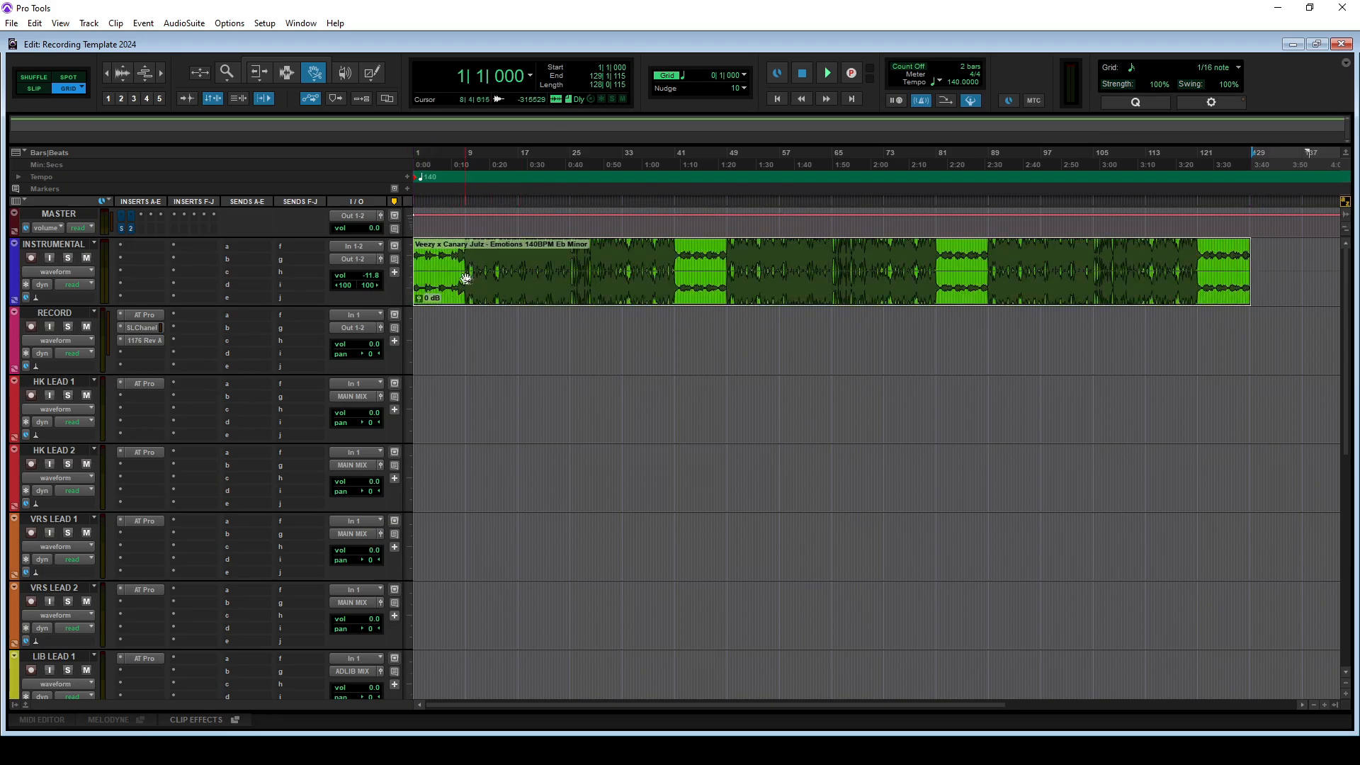
click(60, 23)
mouse_move(78, 111)
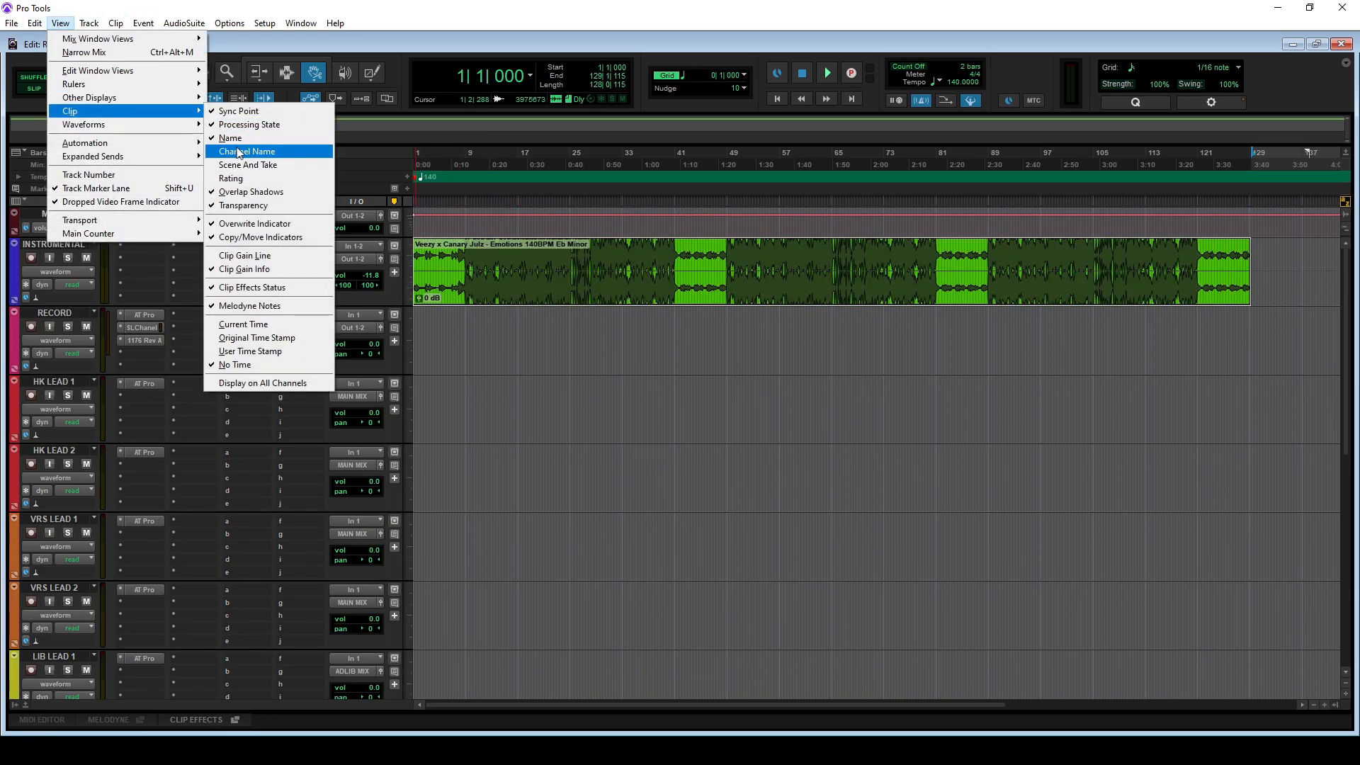
click(456, 239)
Play back the instrumental from 7|3|000
click(457, 284)
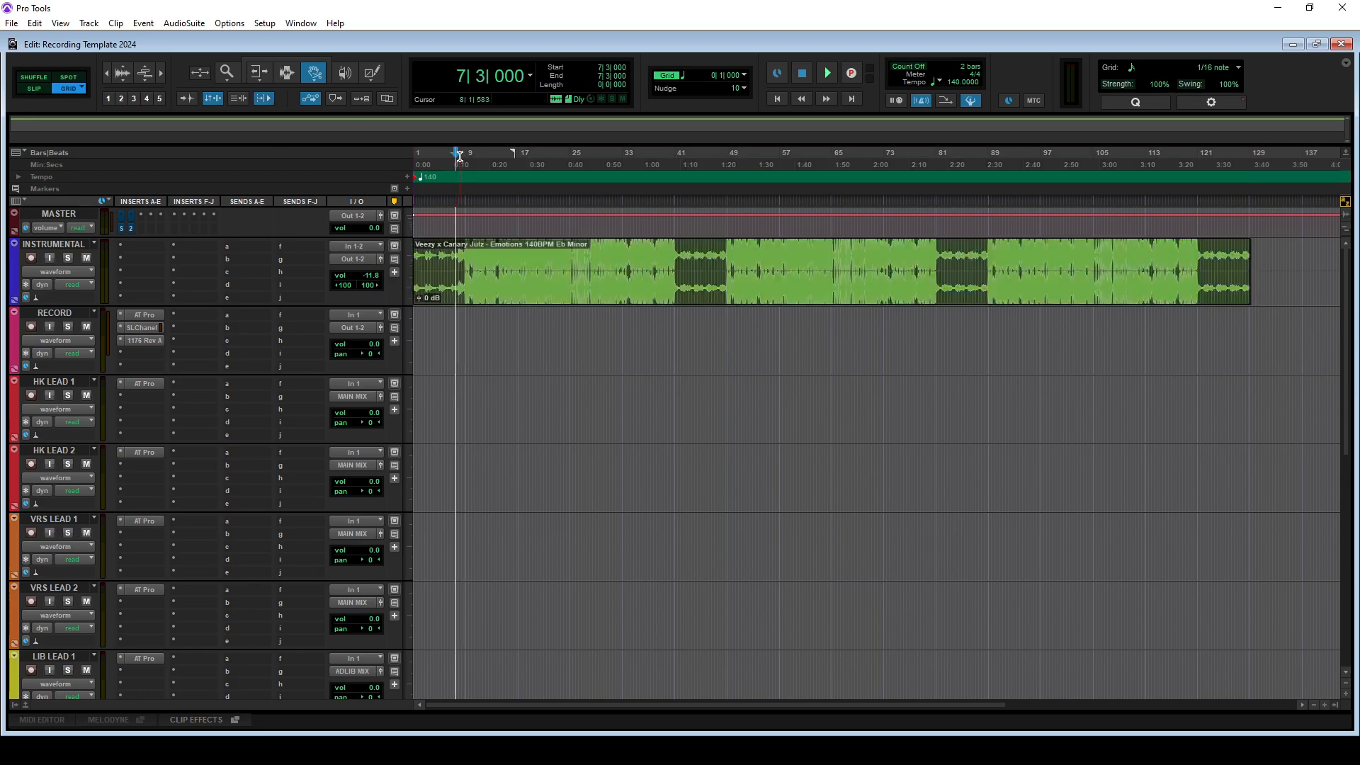
key(space)
key(ctrl+])
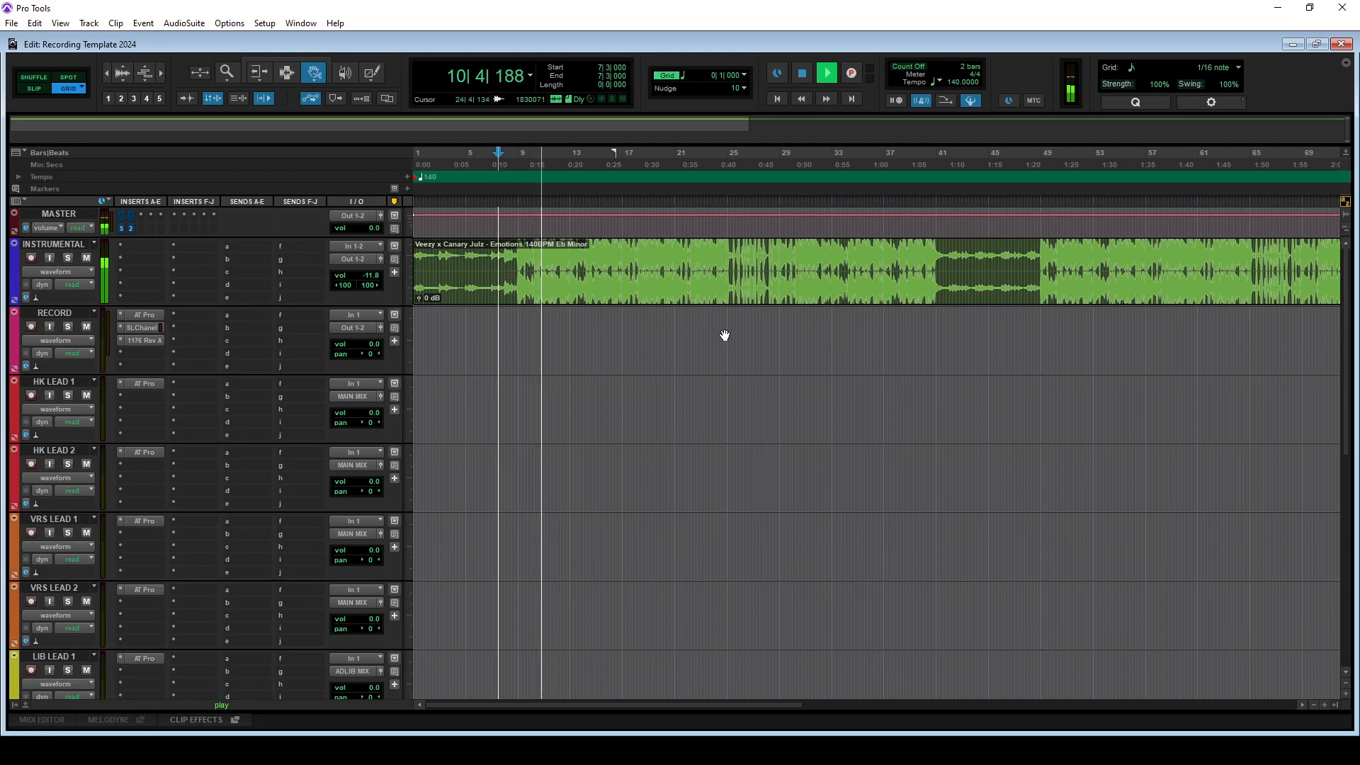
Stop playback and replay the instrumental from 8|2|000 to listen to the effect of the MASTER track's inserts
key(space)
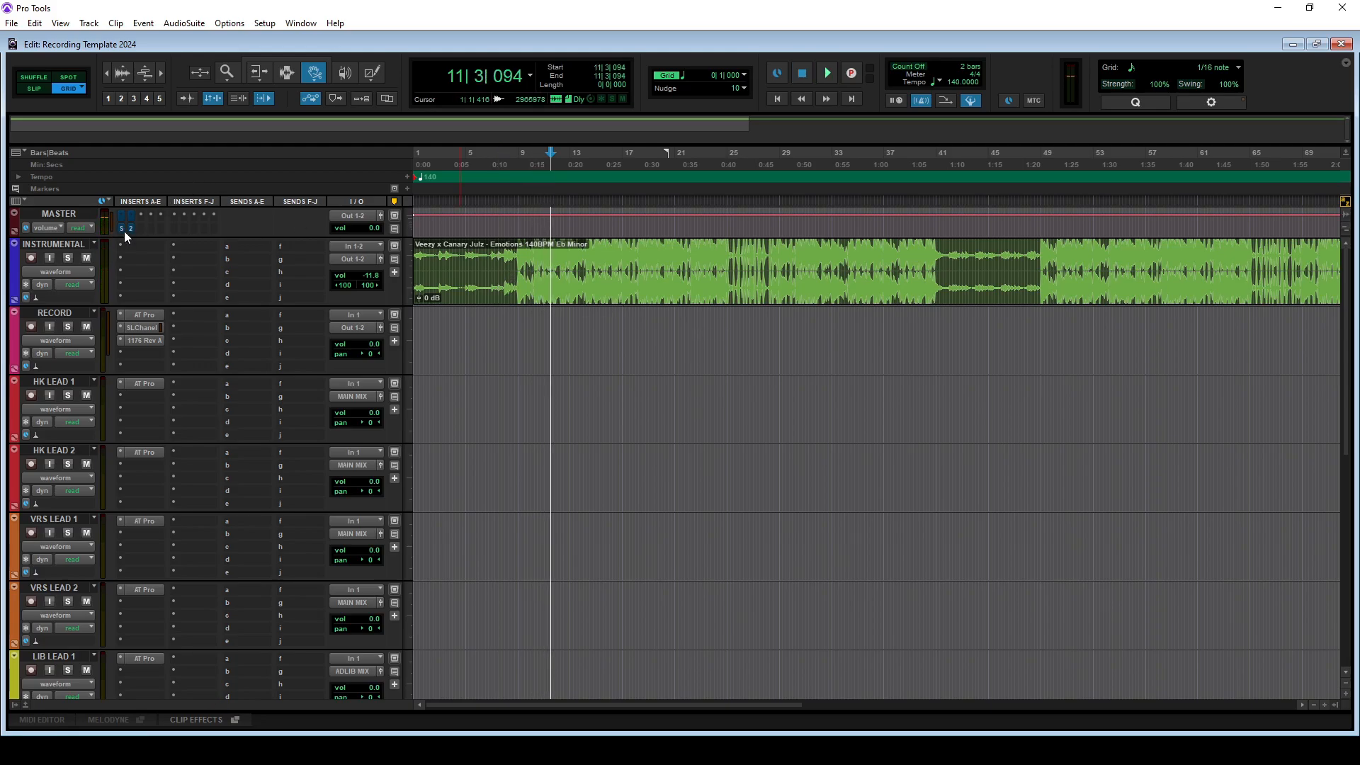
click(500, 173)
click(507, 173)
key(space)
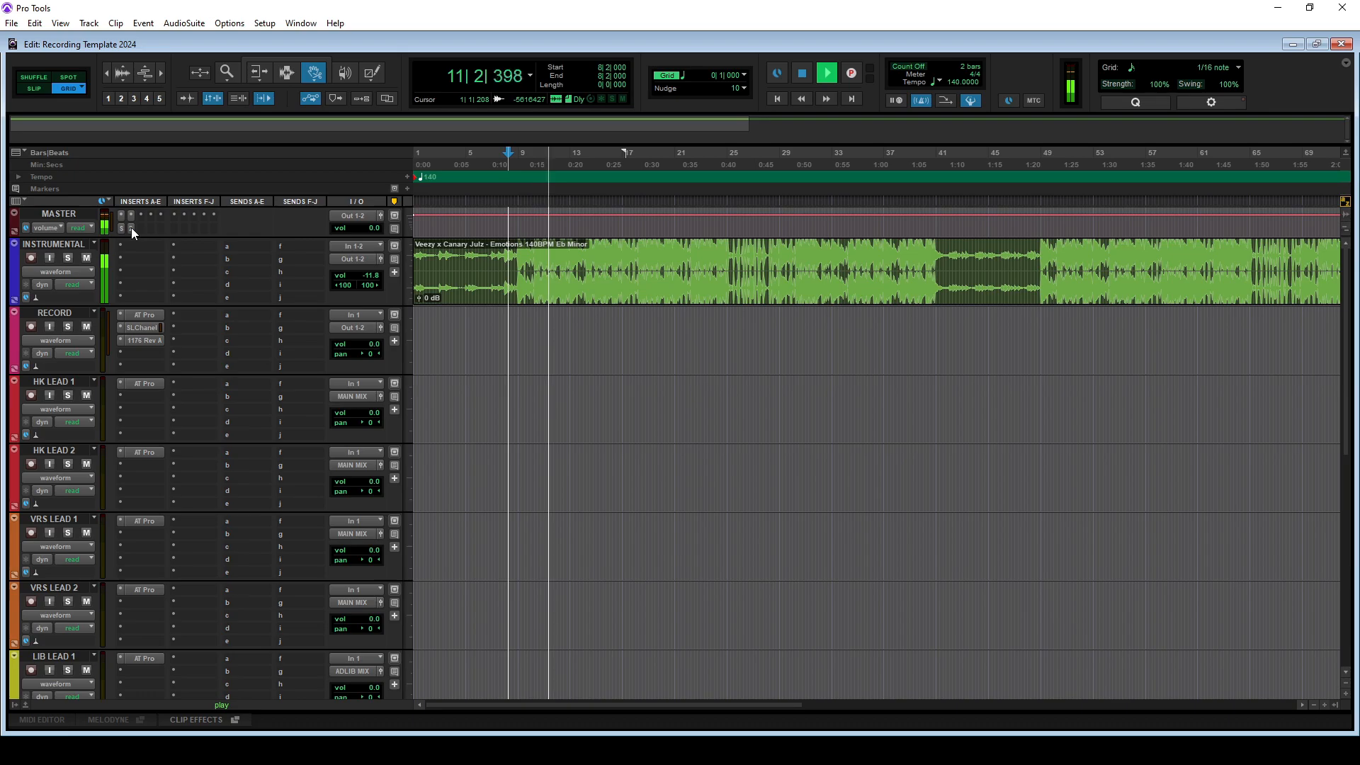
Stop playback and delete the instrumental clip from the INSTRUMENTAL track
key(space)
click(601, 281)
key(Delete)
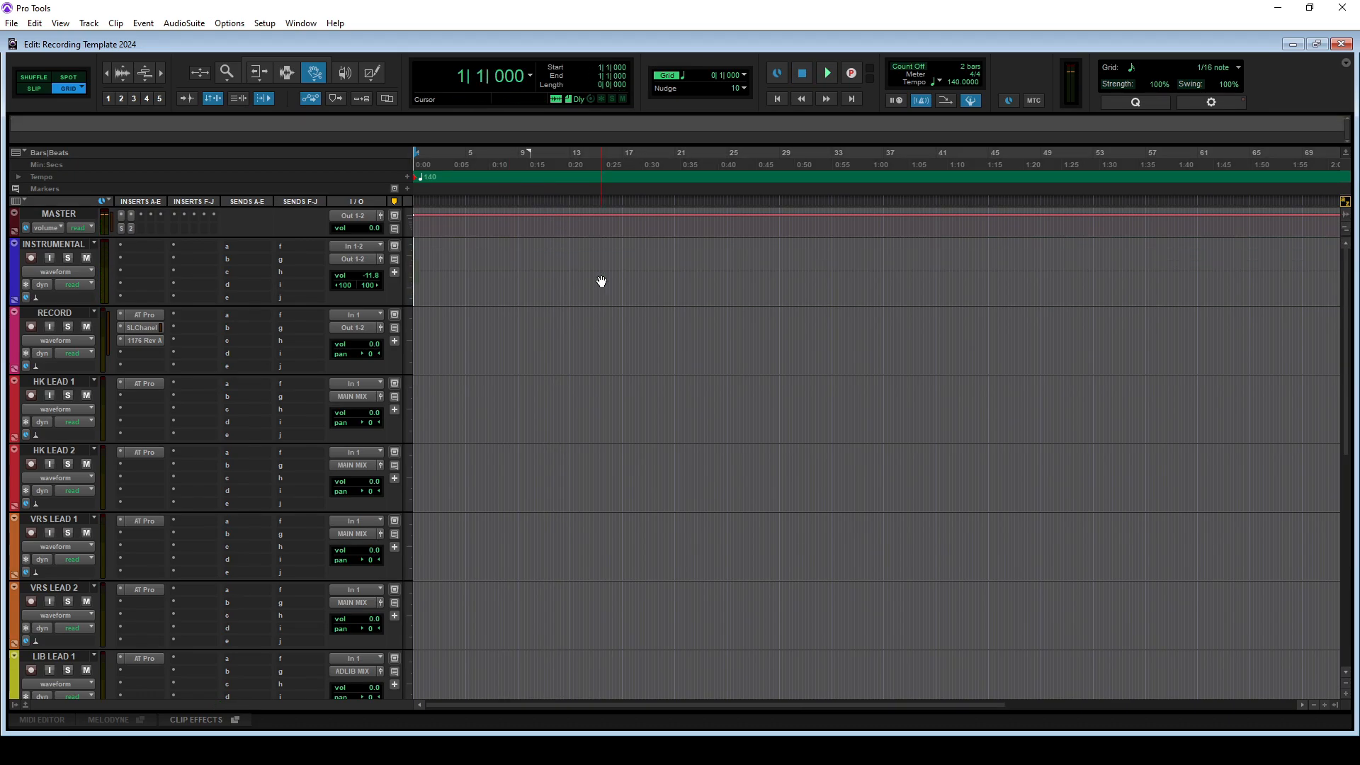
Record a short vocal take on the RECORD track from 1|1|000, and disarm the track once recording is stopped
click(32, 328)
click(856, 80)
key(space)
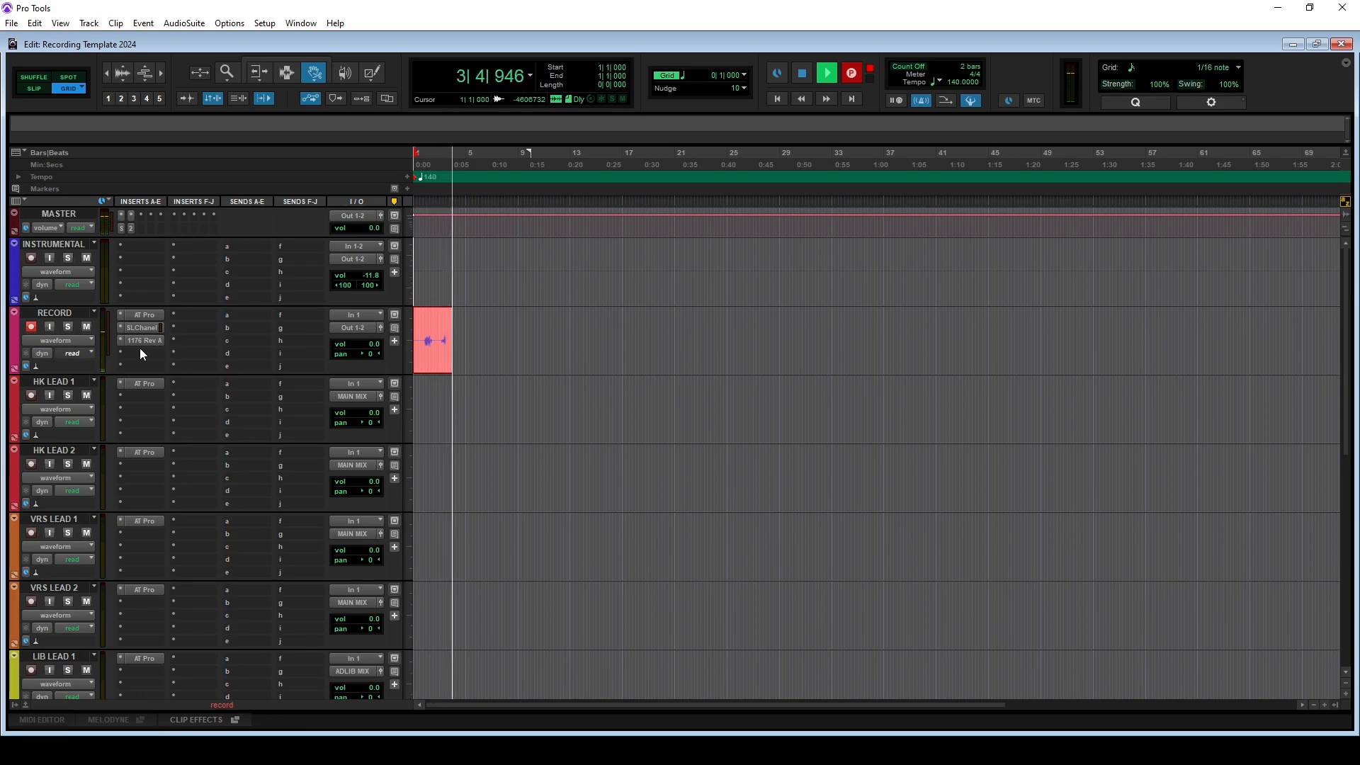
key(space)
click(30, 327)
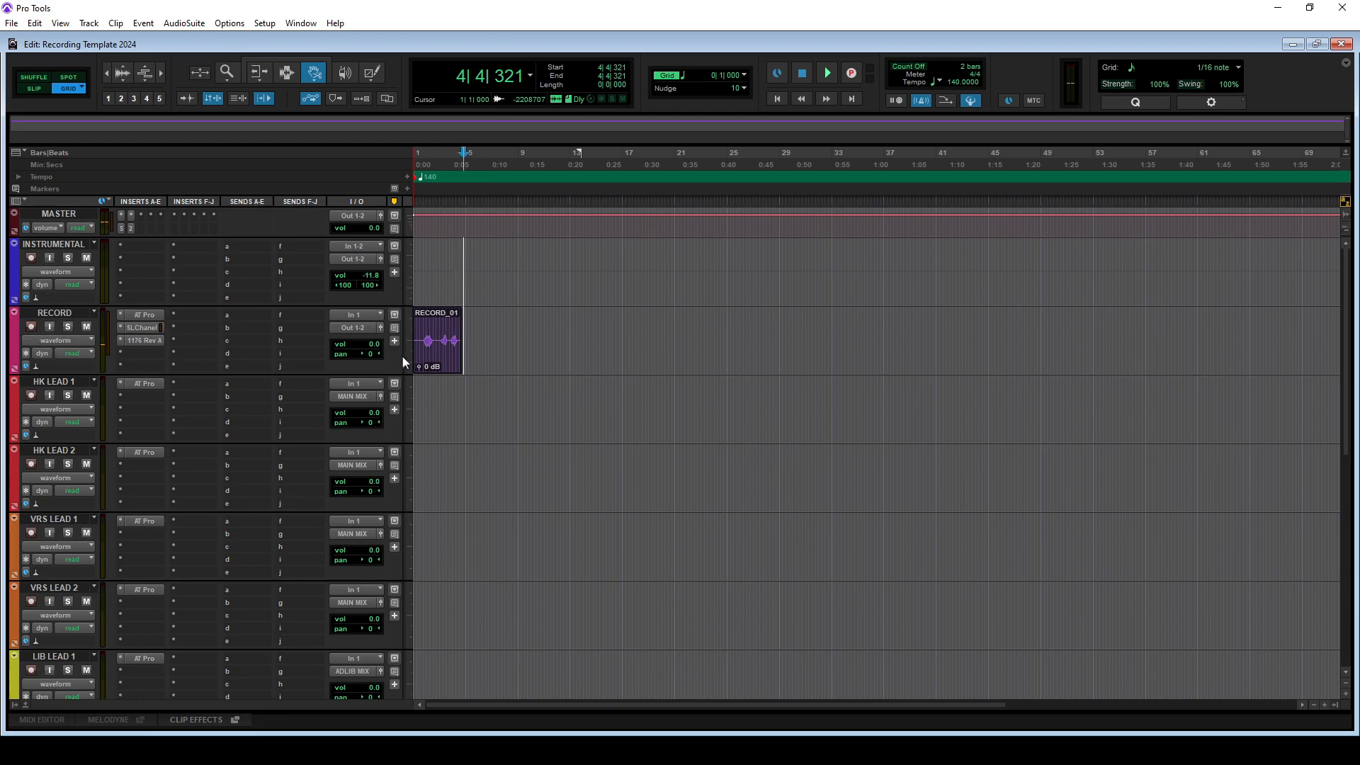
Move the recorded vocal clip from RECORD to the start of HK LEAD 1 and play it back from 1|3|000
click(428, 346)
click(432, 176)
key(t)
key(t)
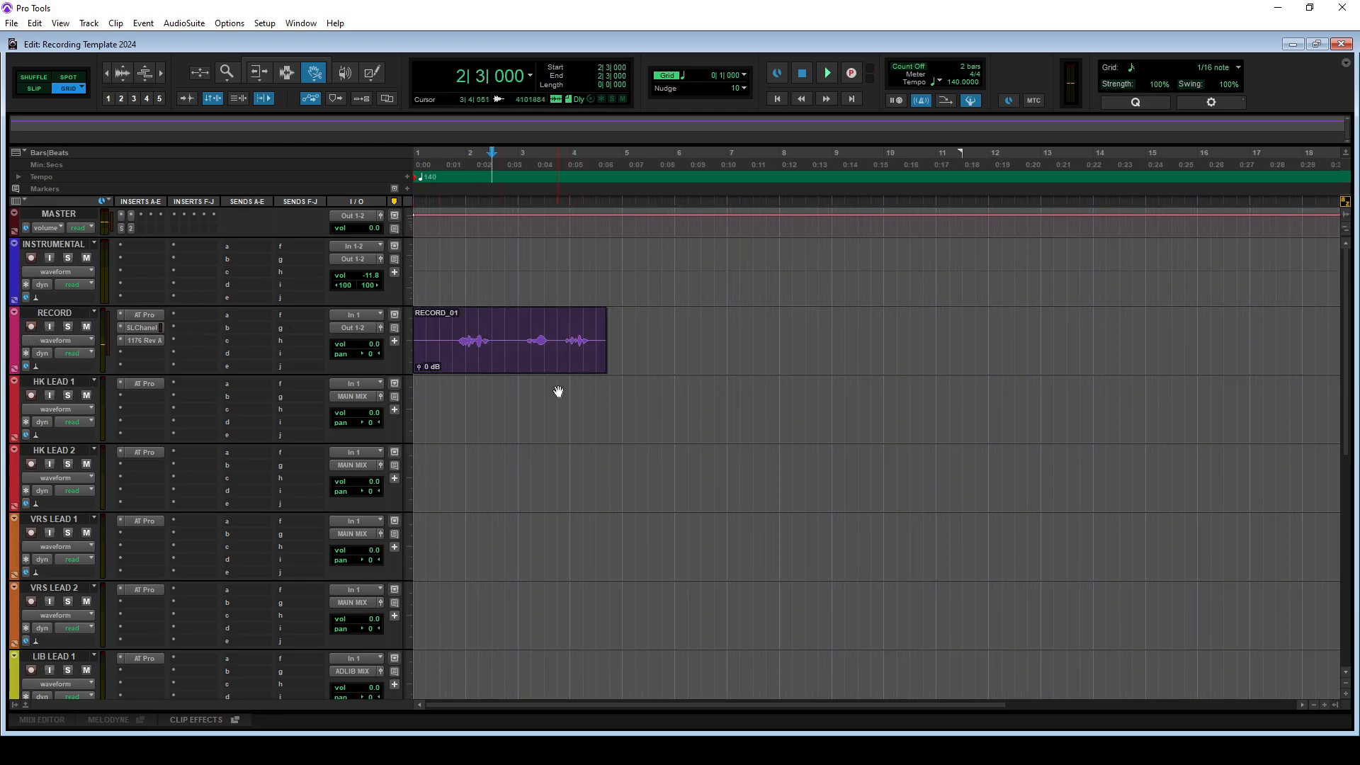
click(546, 362)
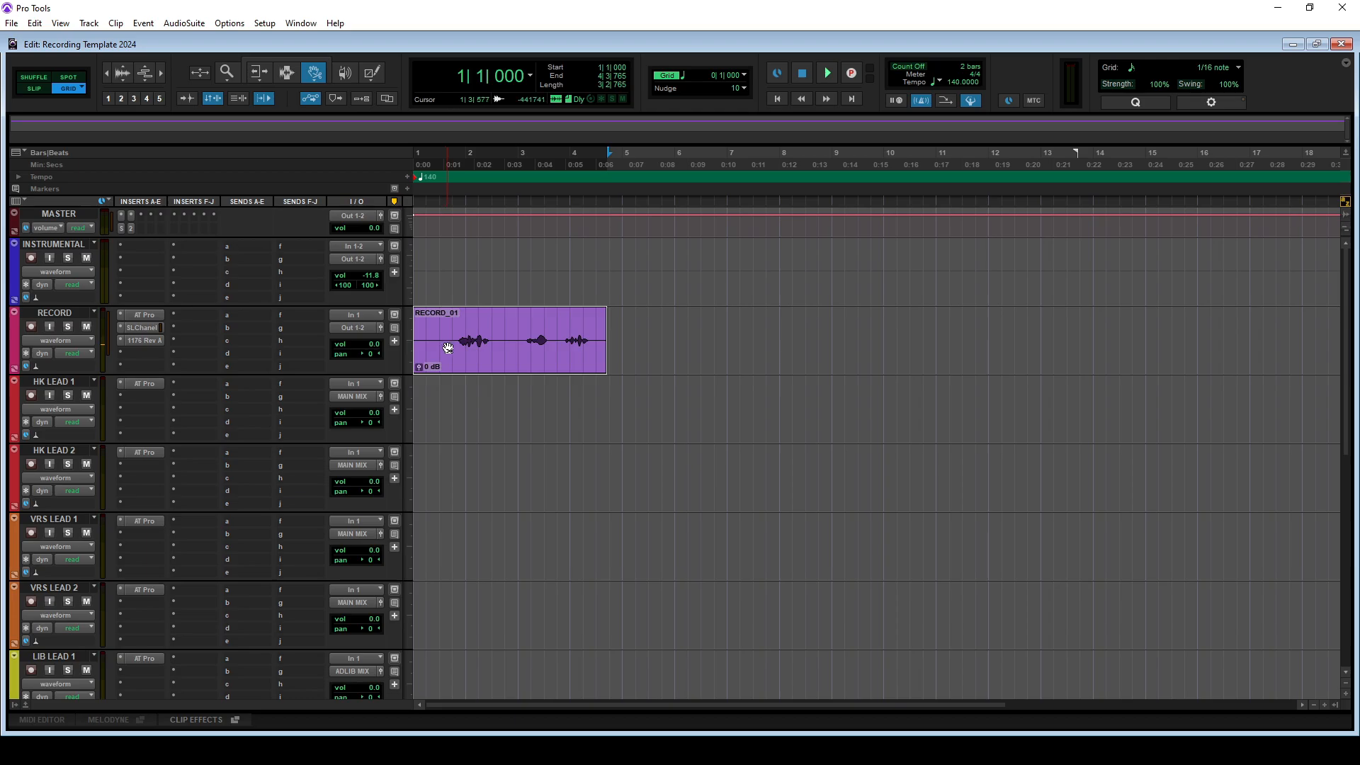
drag(450, 352, 411, 409)
click(440, 157)
key(space)
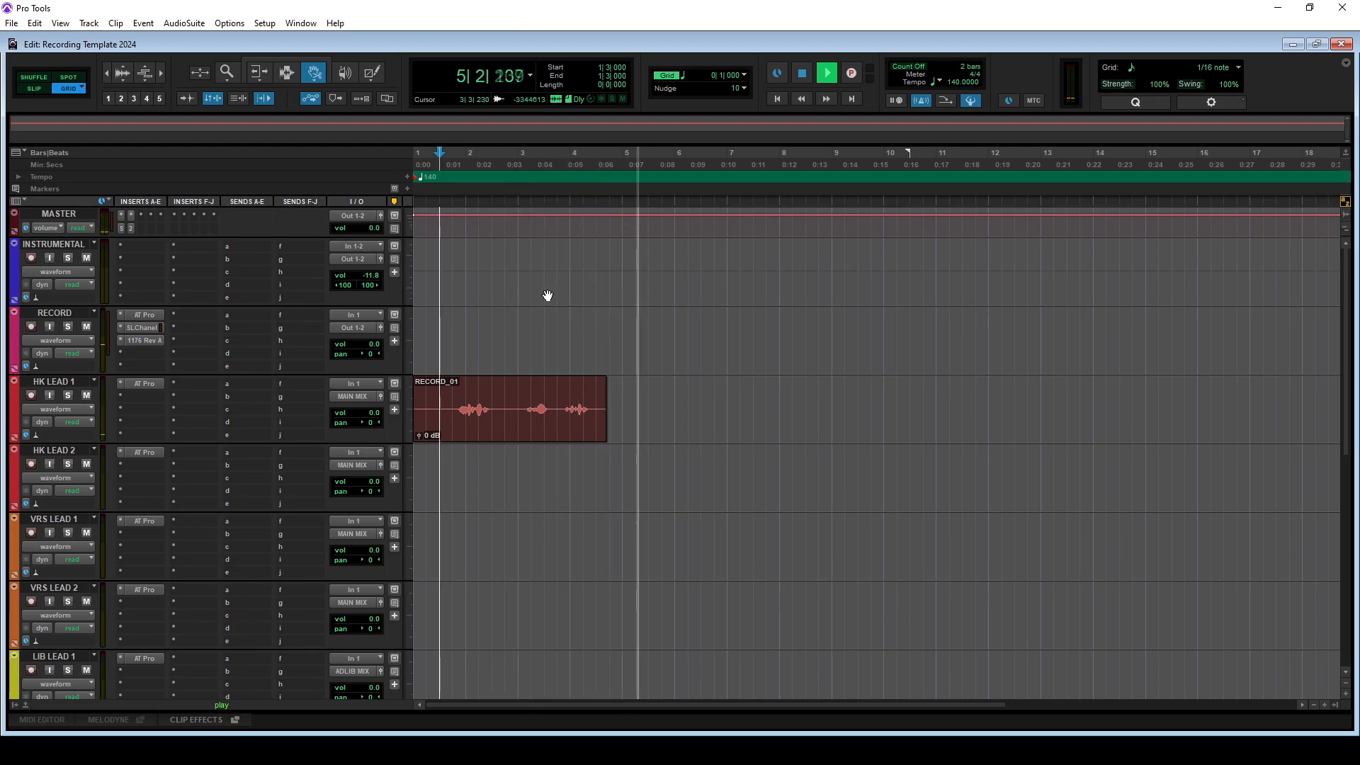
Delete the vocal clip from HK LEAD 1, and permanently delete the session's two remaining clips with their source files from disk
click(540, 398)
key(Delete)
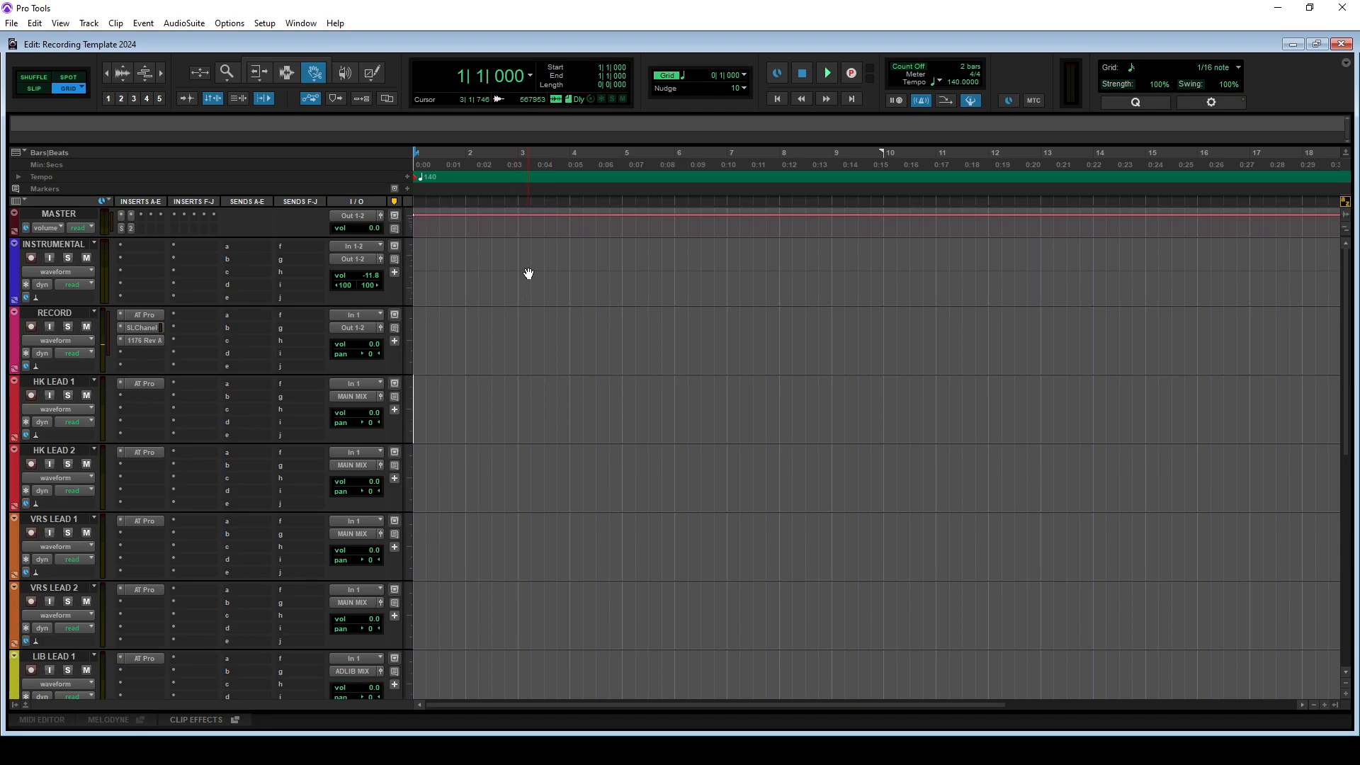
double_click(1352, 261)
click(1327, 137)
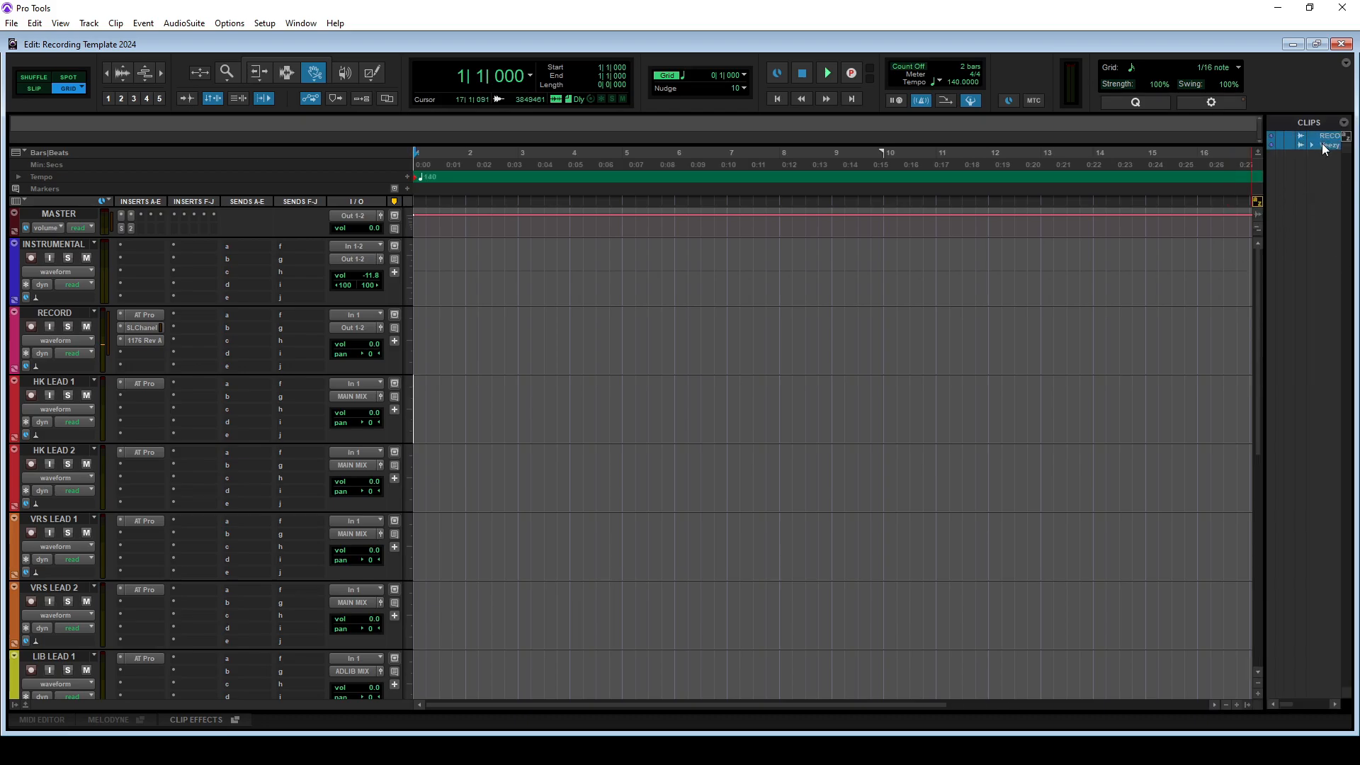
right_click(1327, 142)
click(1232, 150)
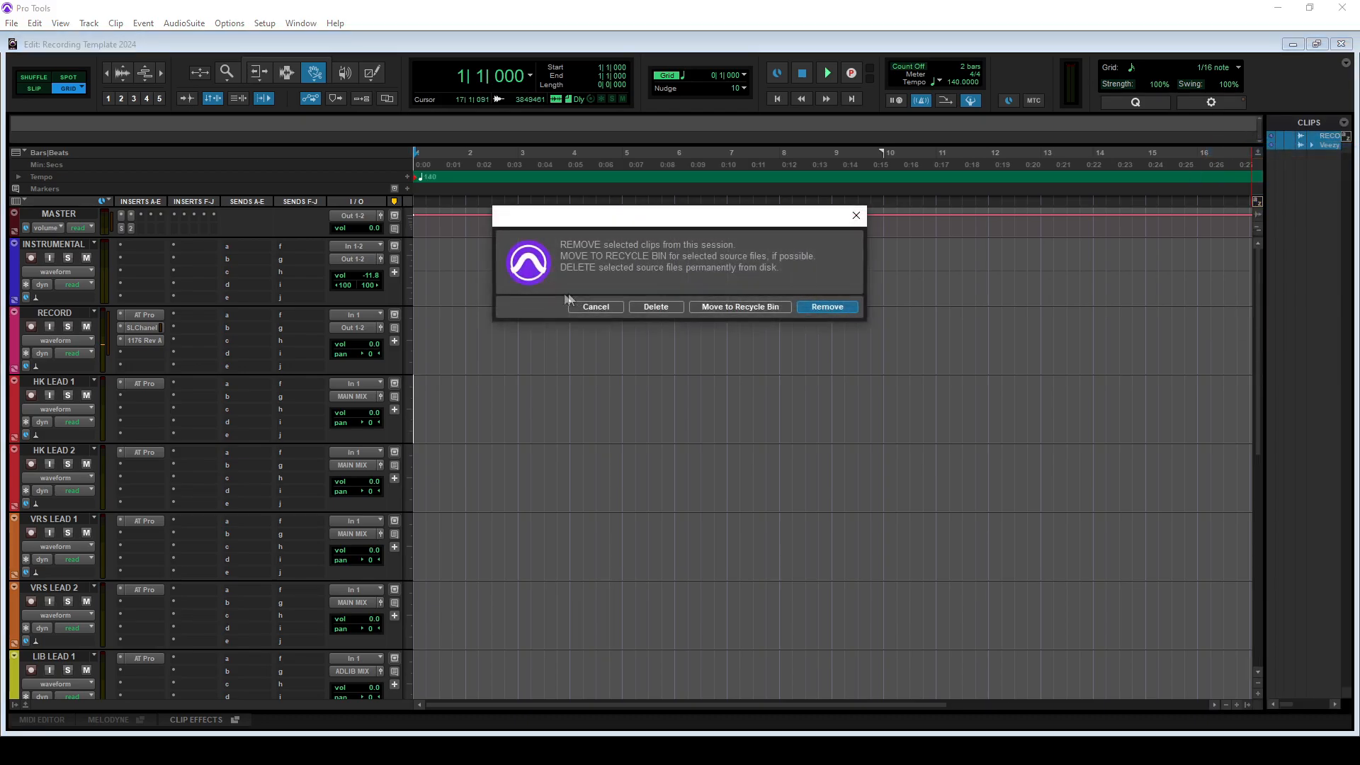
click(646, 306)
click(781, 309)
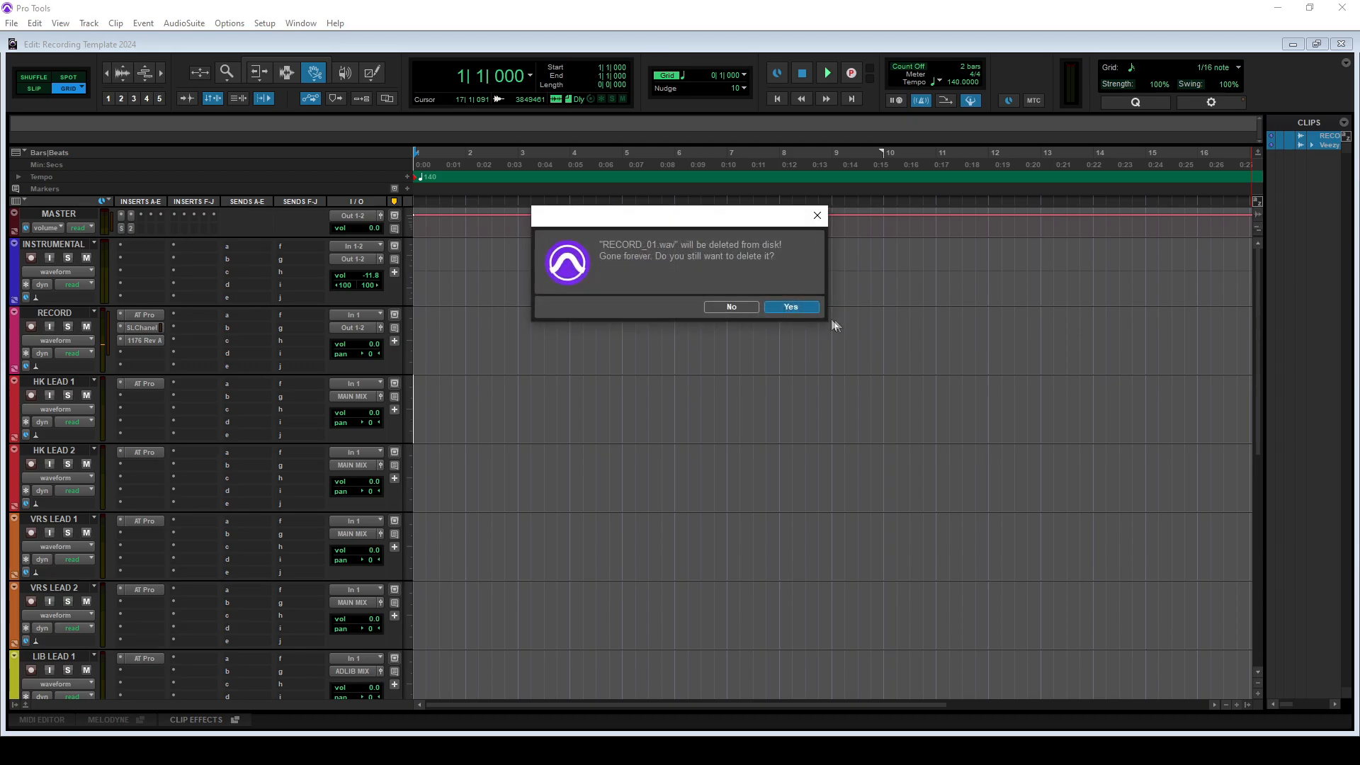
click(784, 309)
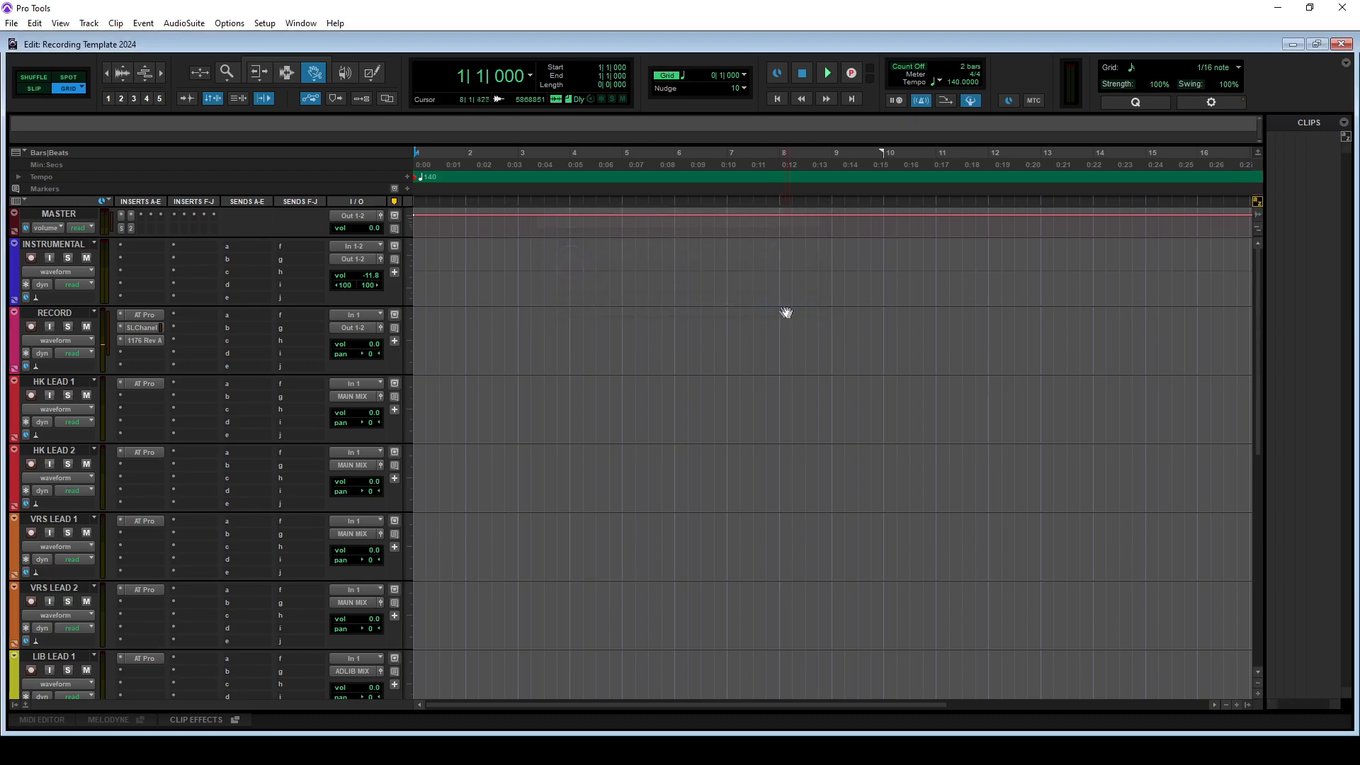
double_click(1264, 249)
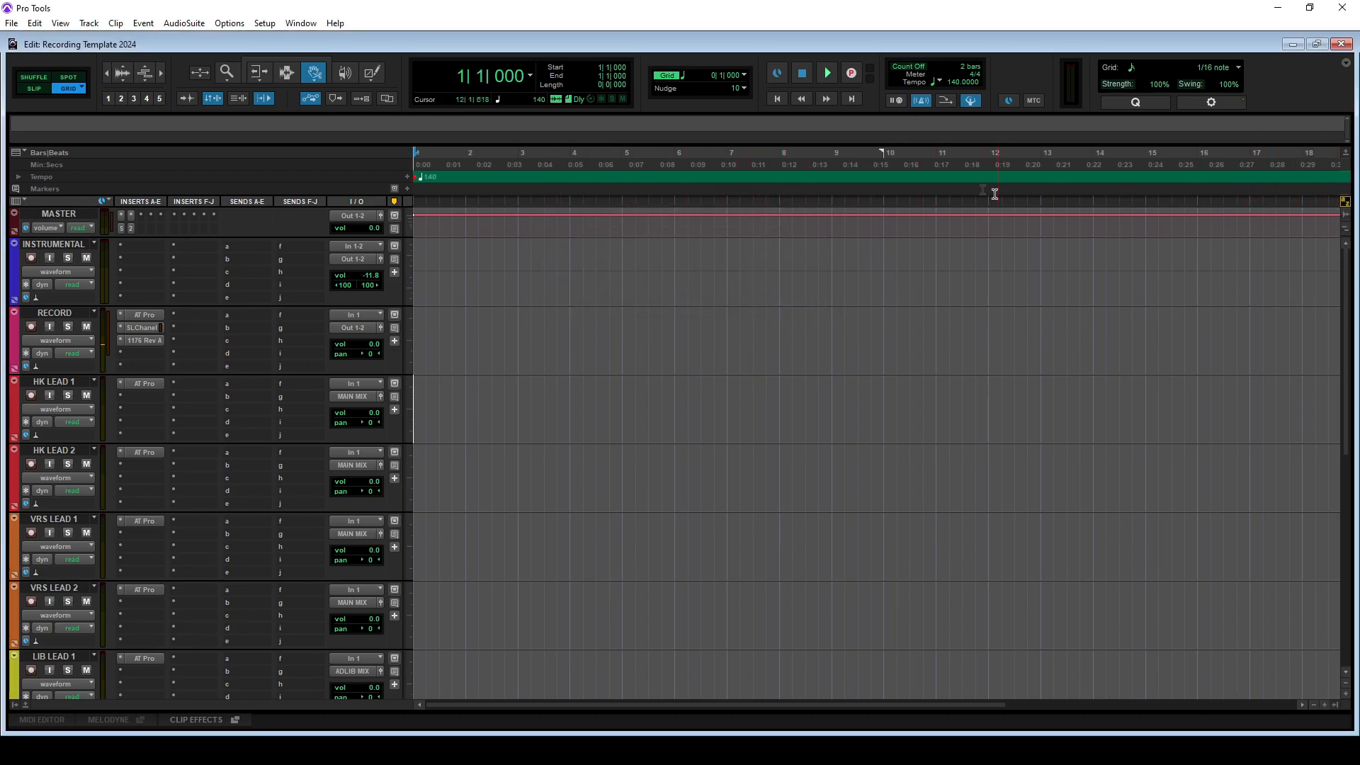
Save the session as a template named Recording Template 2024 in the Recording Templates category, without including media
click(12, 23)
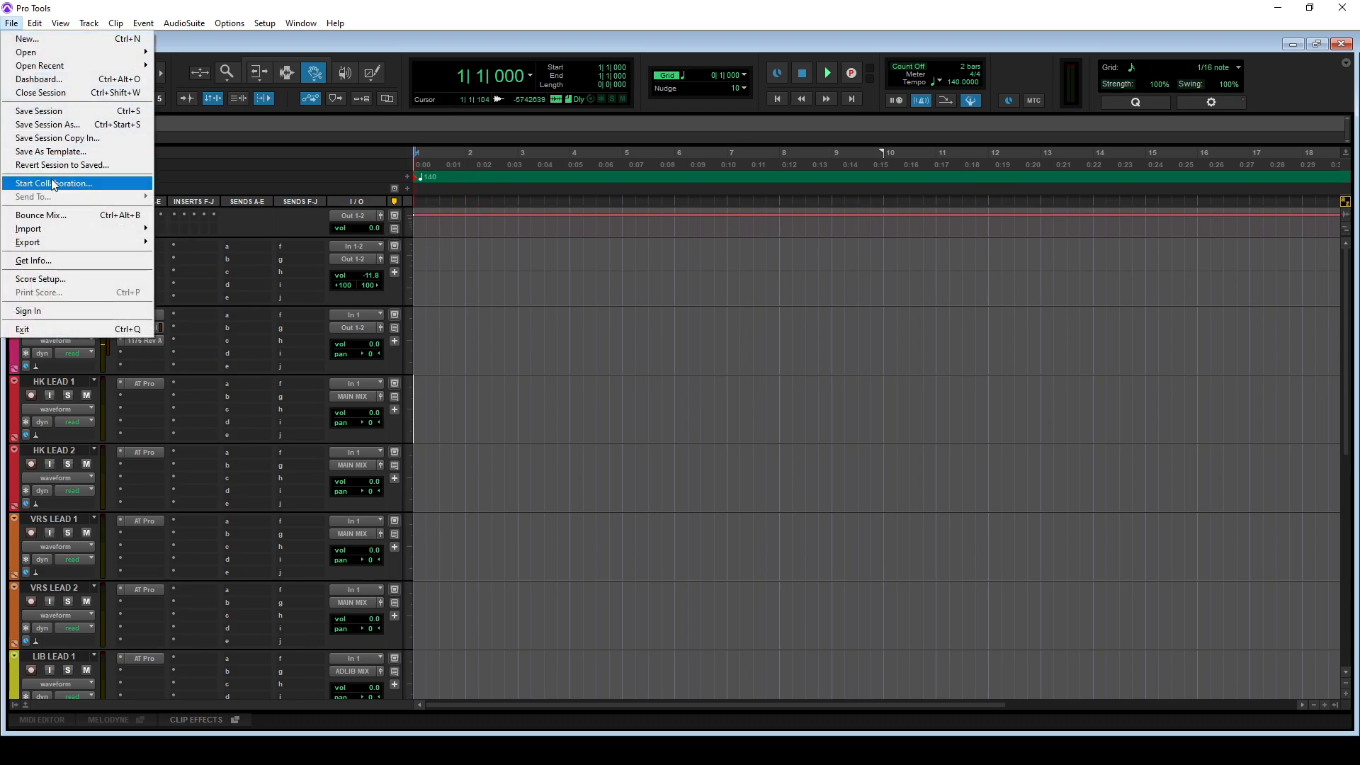
click(51, 150)
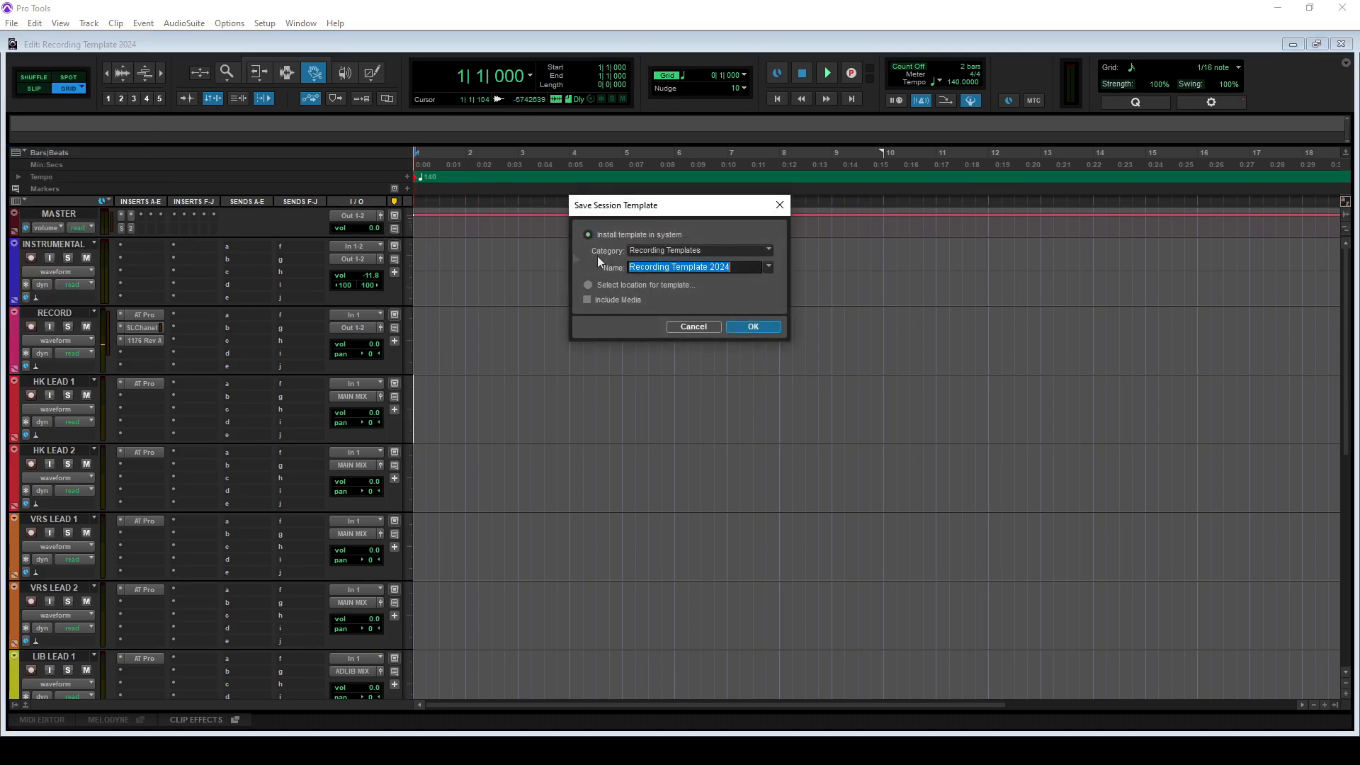
click(745, 327)
click(775, 309)
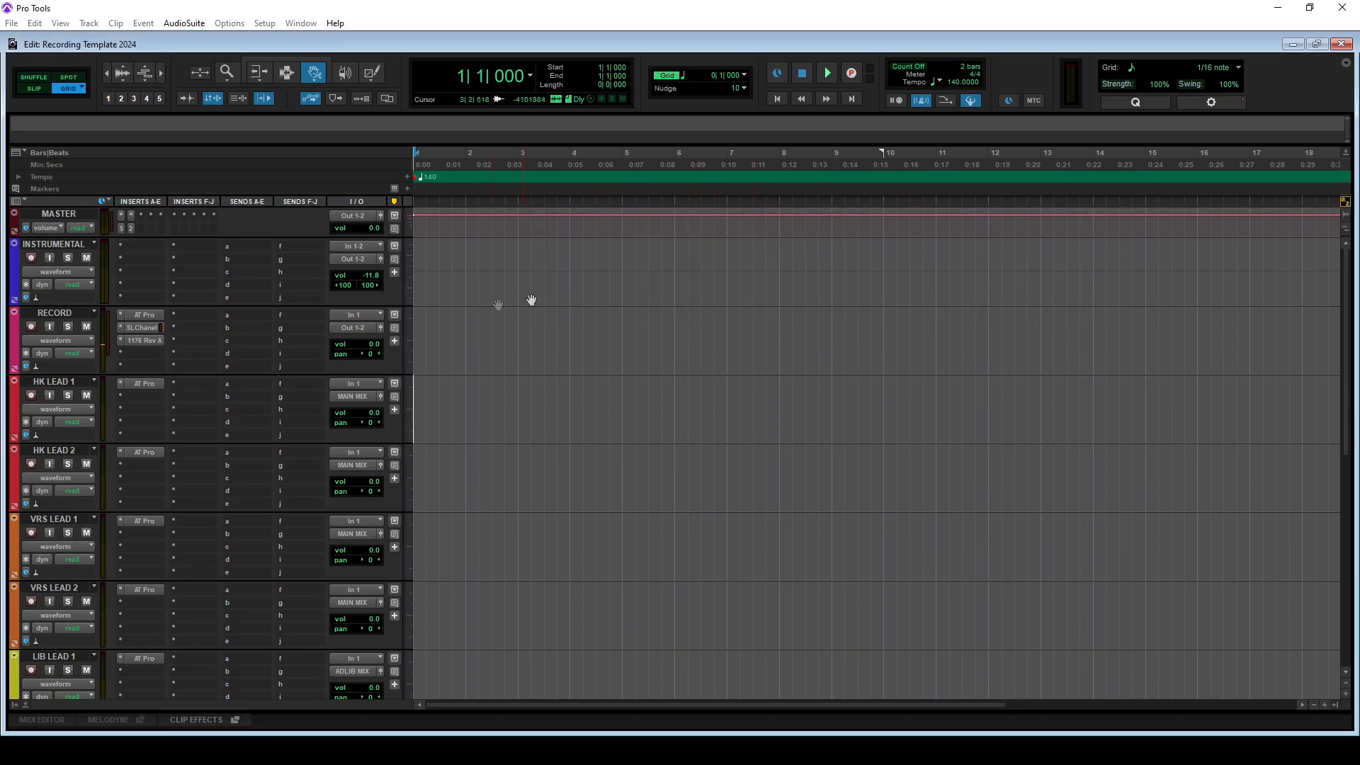
scroll(607, 427, down, 8)
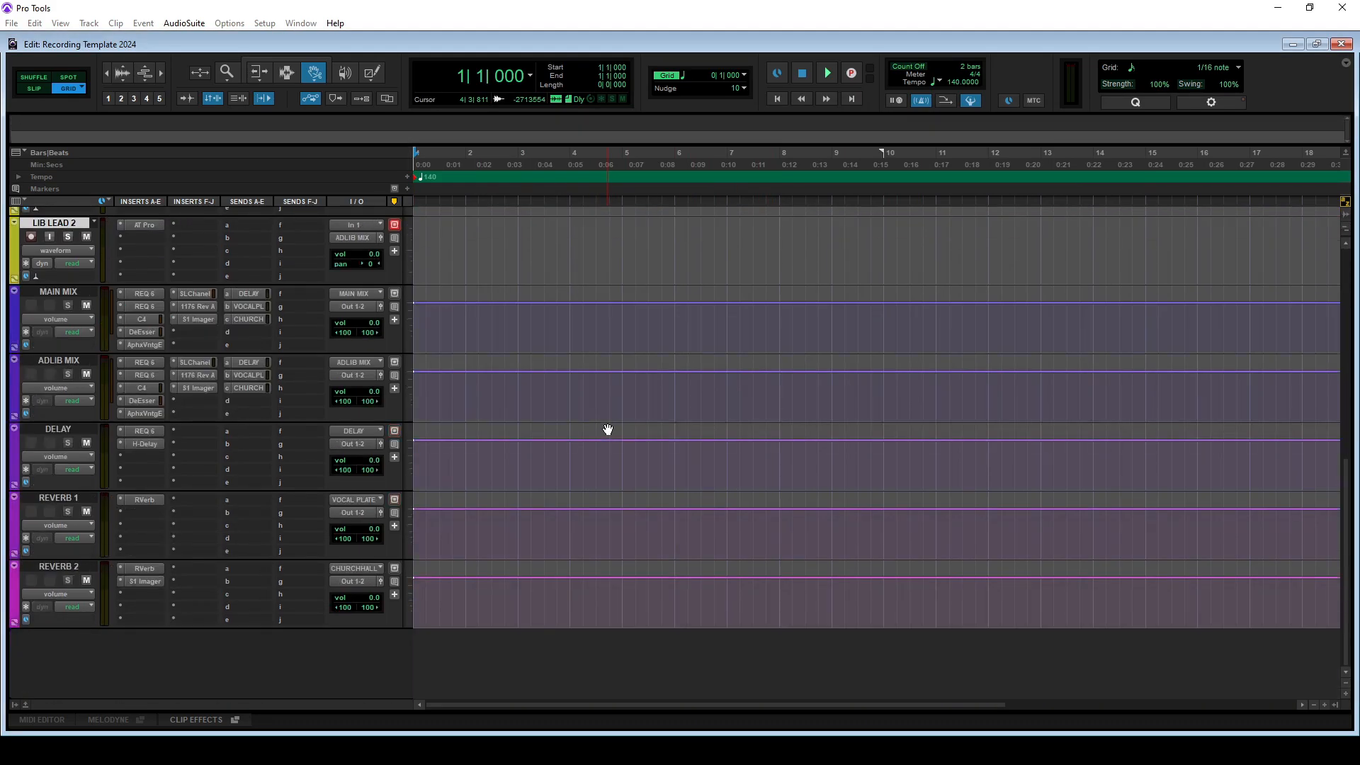